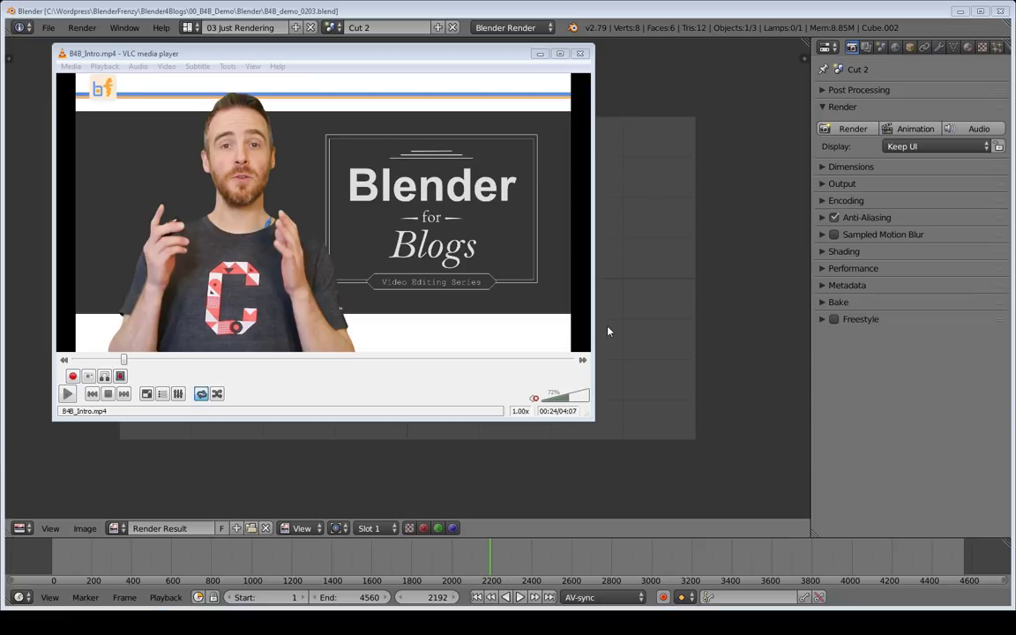
Step: Play B4B_Intro.mp4 in short stretches to review the green screen footage and the replaced background shots
{"action": "left_click", "coordinate": [69, 395]}
{"action": "left_click", "coordinate": [68, 394]}
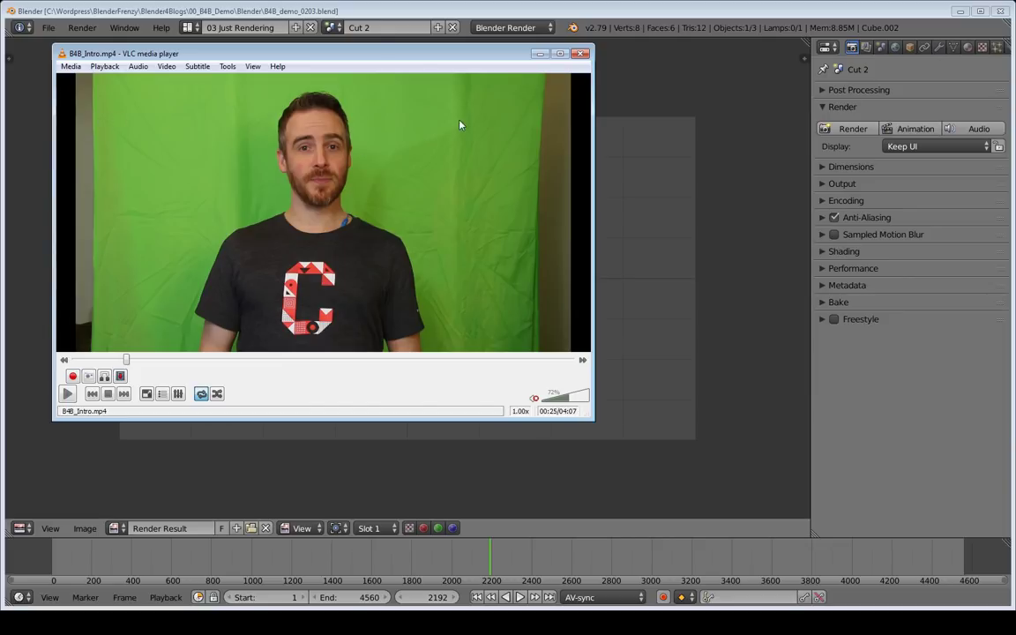
{"action": "left_click", "coordinate": [69, 394]}
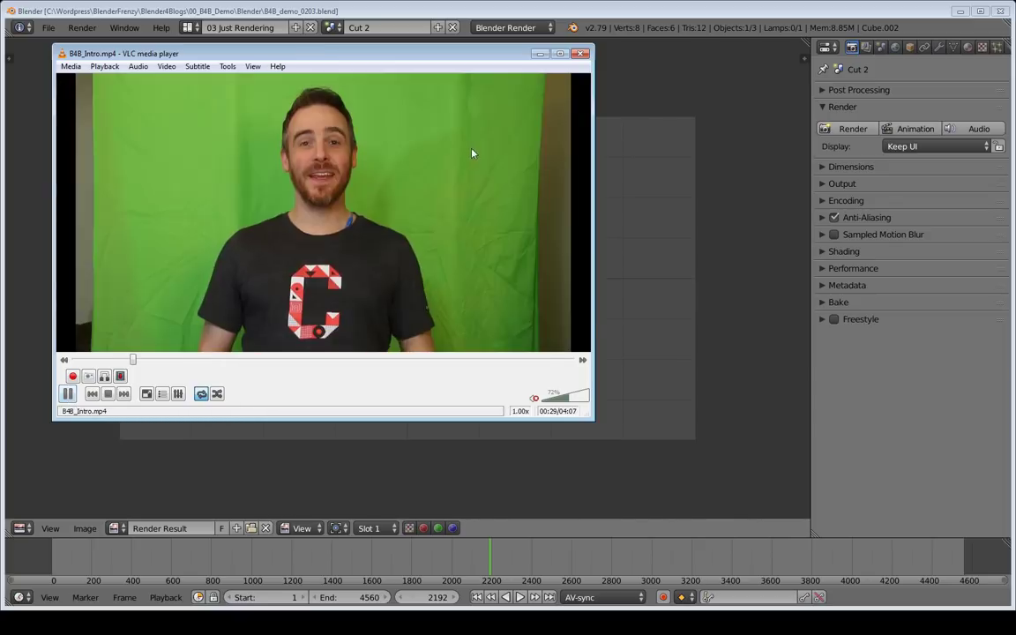
{"action": "left_click", "coordinate": [72, 394]}
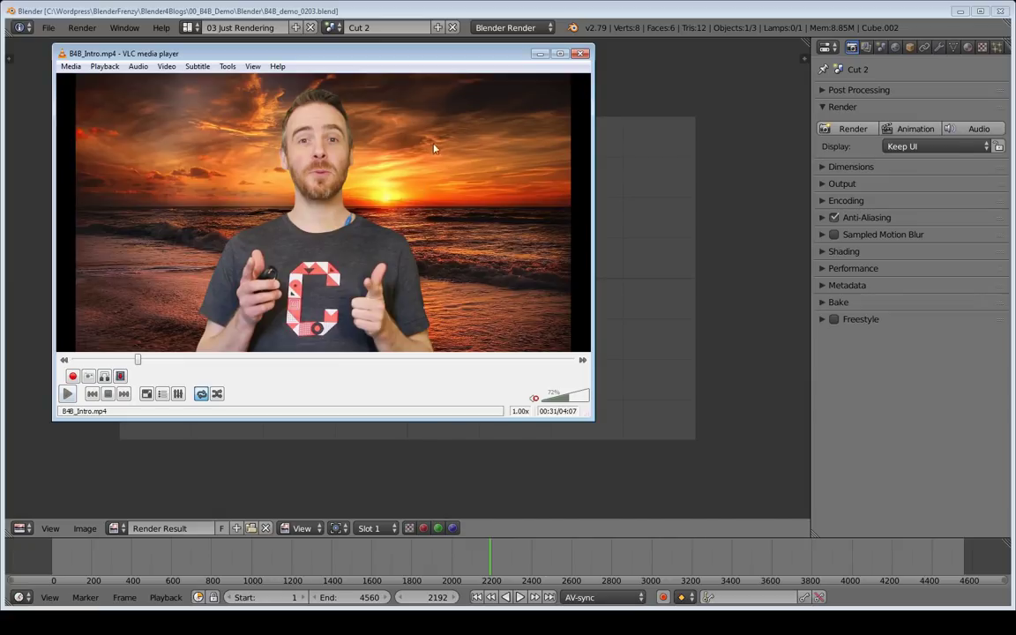
{"action": "left_click", "coordinate": [135, 359]}
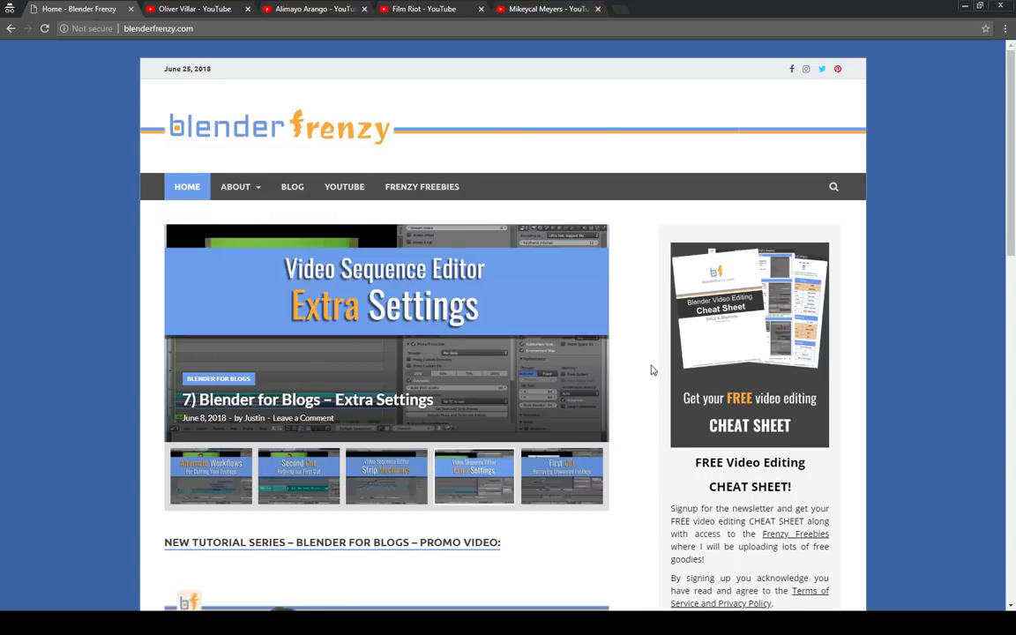
Step: Switch to the browser and review the home page's cheat sheet signup form and the subscription confirmation email snip
{"action": "scroll", "coordinate": [652, 371], "scroll_direction": "down", "scroll_amount": 3}
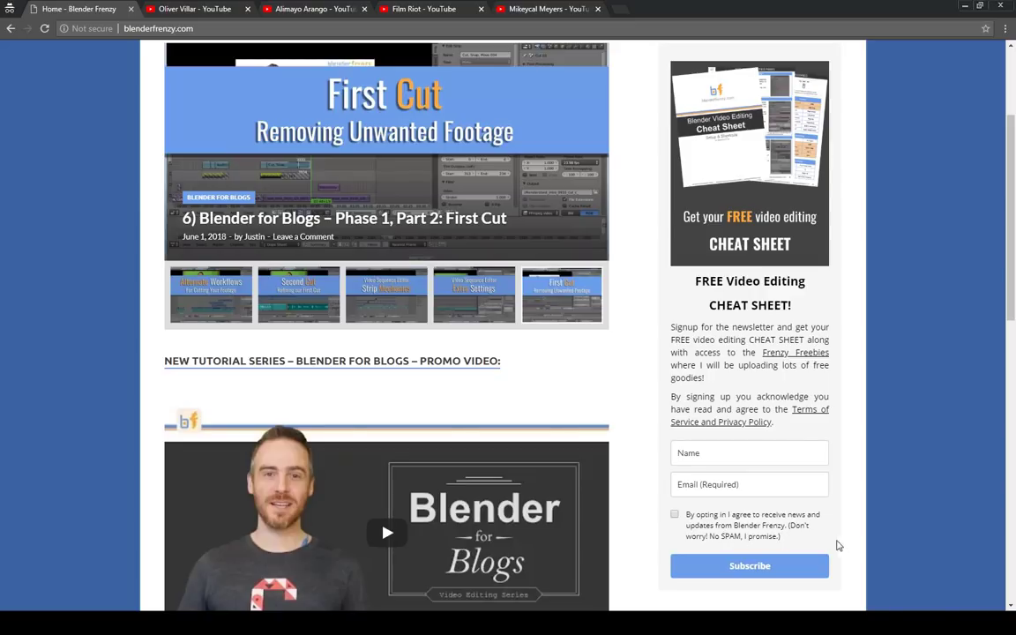
{"action": "scroll", "coordinate": [794, 459], "scroll_direction": "up", "scroll_amount": 3}
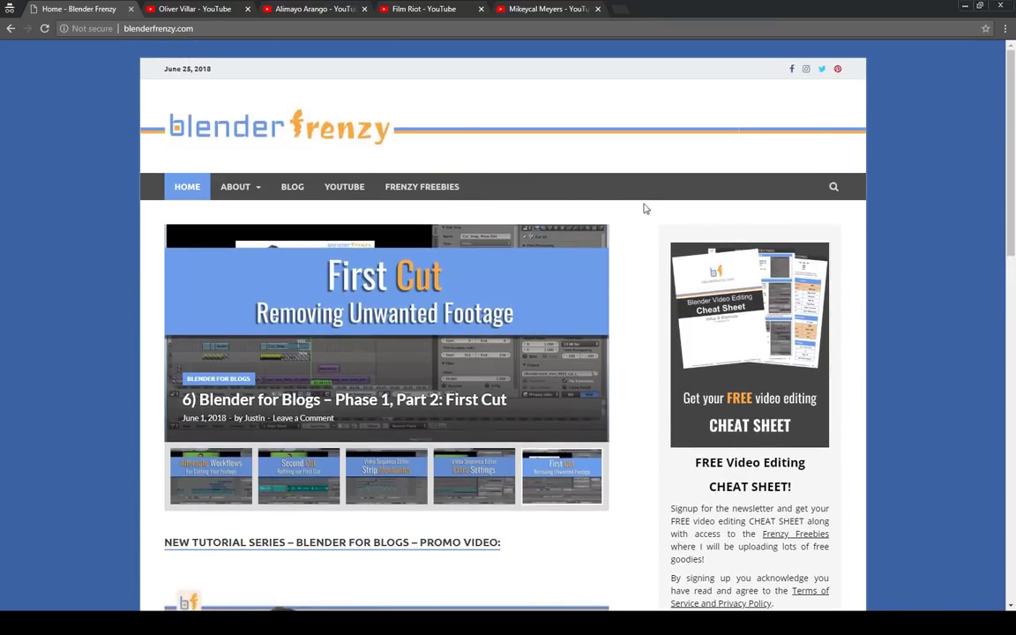
{"action": "key", "text": "alt+Tab"}
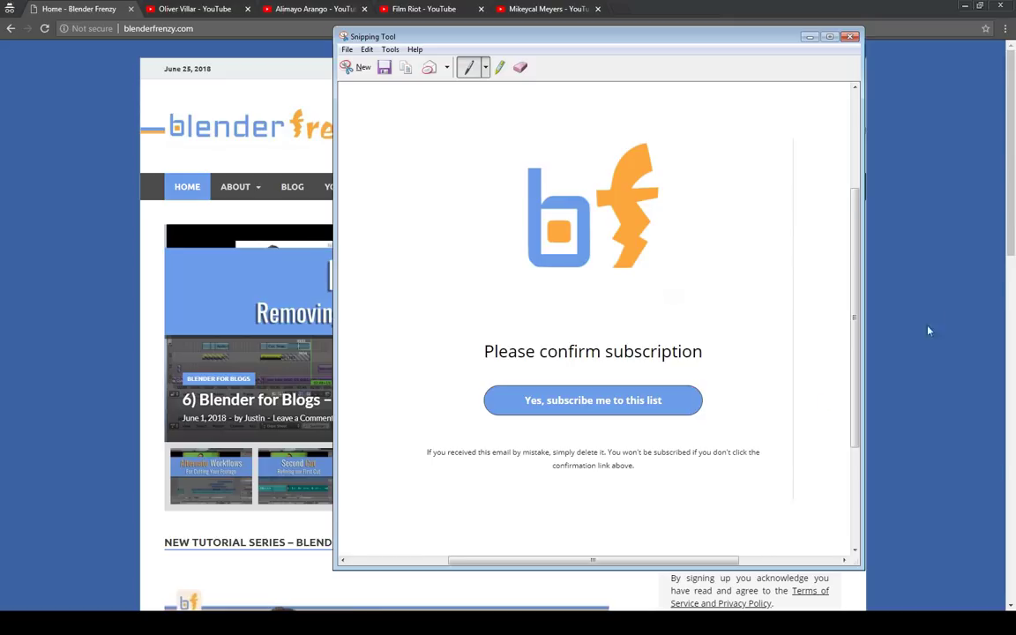
{"action": "left_click", "coordinate": [921, 279]}
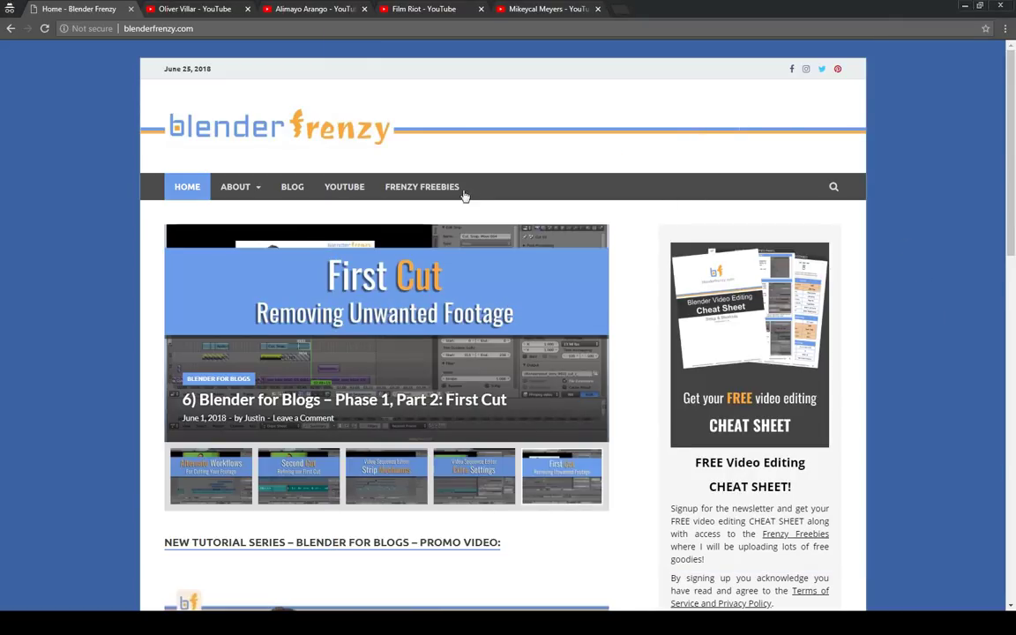
Step: Open the Frenzy Freebies page and unlock it by pasting the page password
{"action": "left_click", "coordinate": [415, 189]}
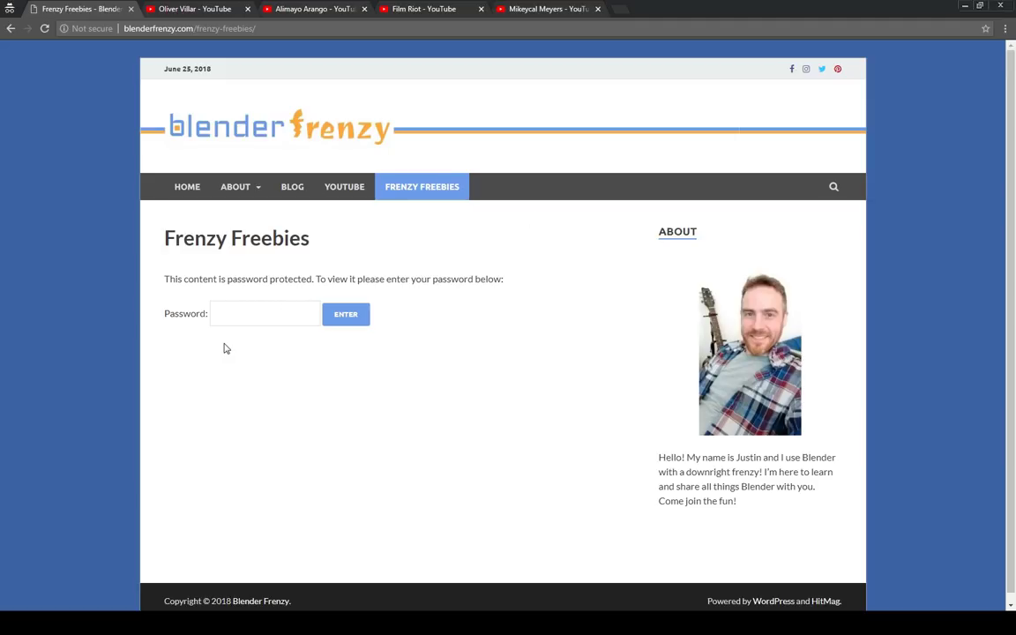
{"action": "left_click", "coordinate": [242, 315]}
{"action": "key", "text": "ctrl+v"}
{"action": "left_click", "coordinate": [341, 317]}
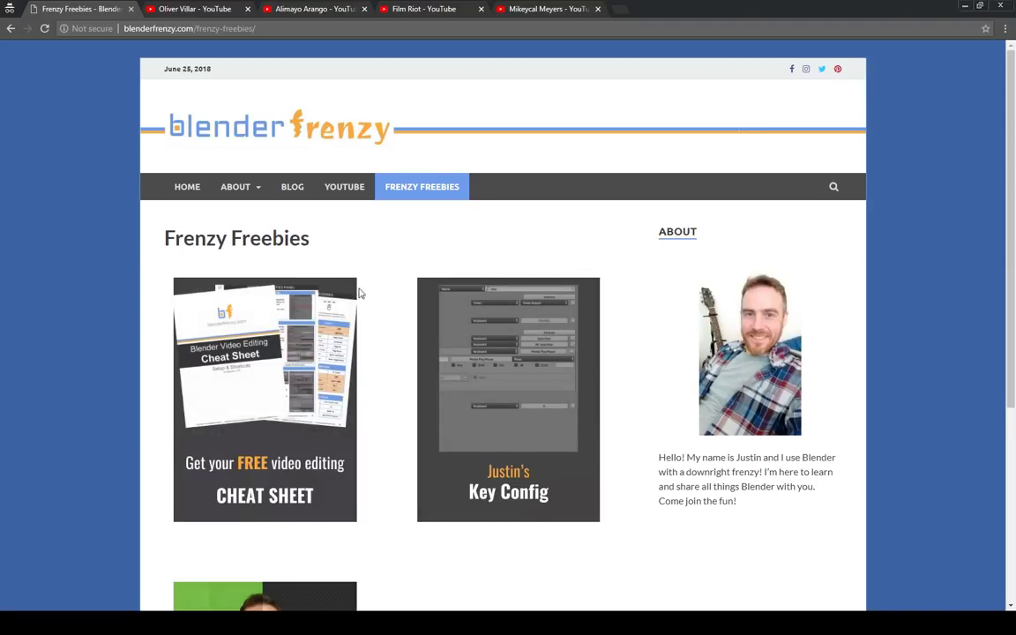
Step: Look over the Frenzy Freebies downloads: the cheat sheet, the key config and the pre-cut footage for Phase 2 editing
{"action": "mouse_move", "coordinate": [309, 323]}
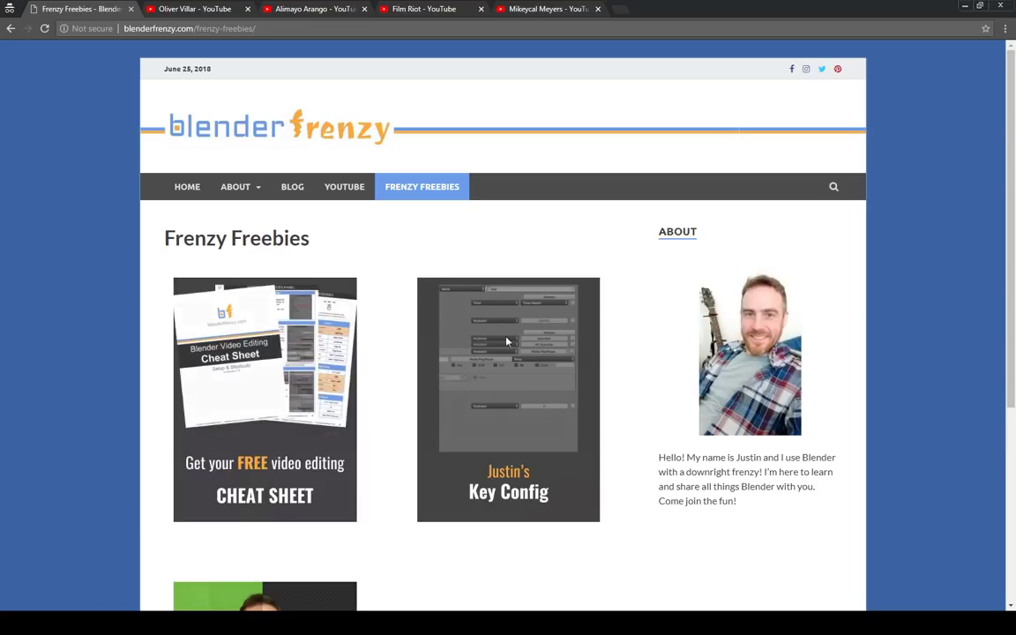
{"action": "mouse_move", "coordinate": [572, 399]}
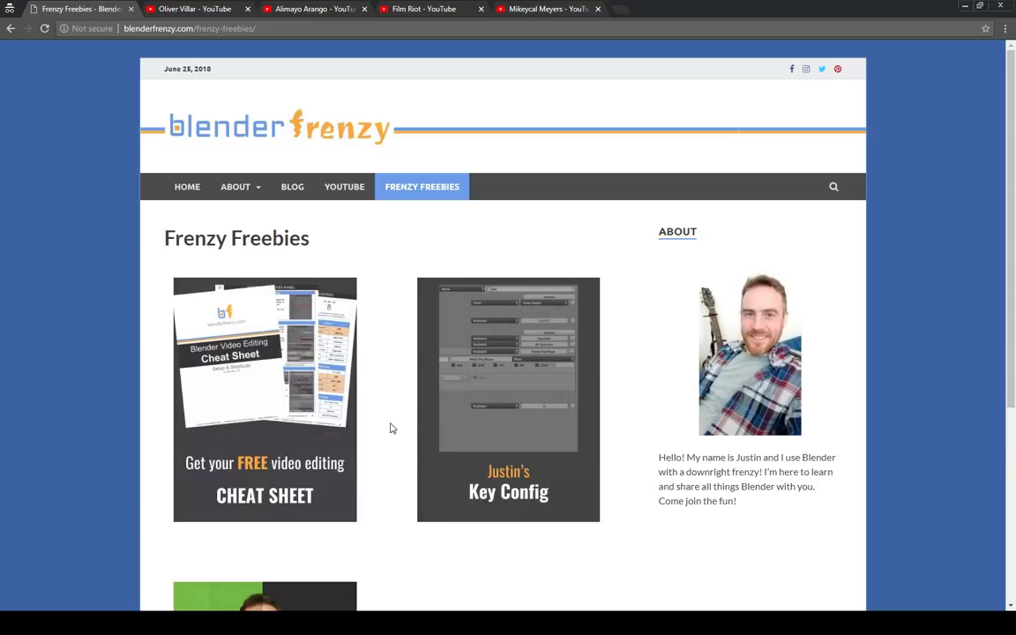
{"action": "scroll", "coordinate": [393, 428], "scroll_direction": "down", "scroll_amount": 3}
{"action": "mouse_move", "coordinate": [220, 467]}
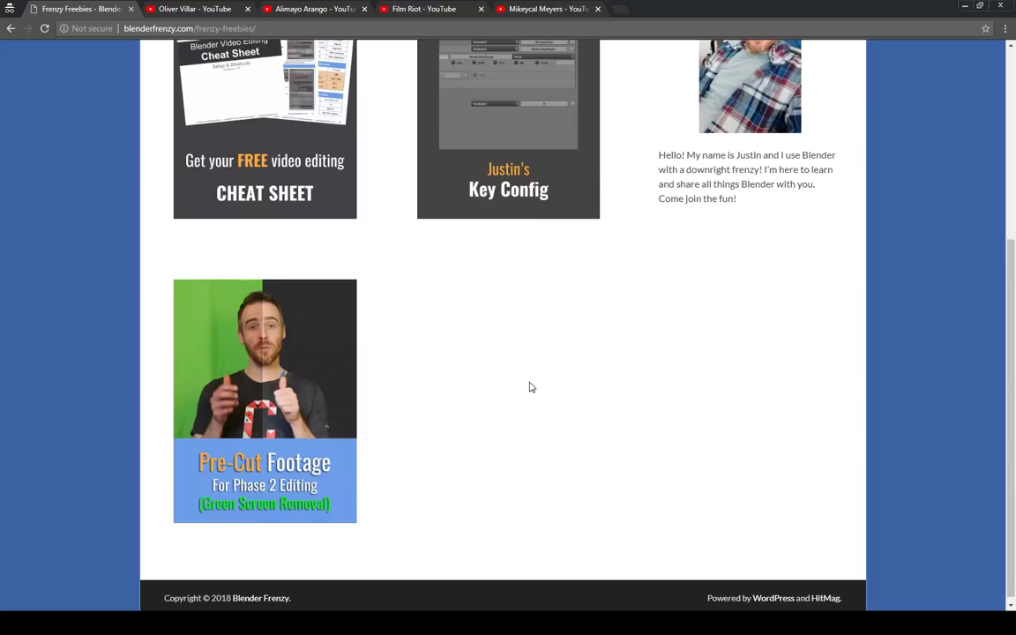
Step: Browse the greenscreen search results on the blendtuts.com YouTube channel
{"action": "left_click", "coordinate": [189, 9]}
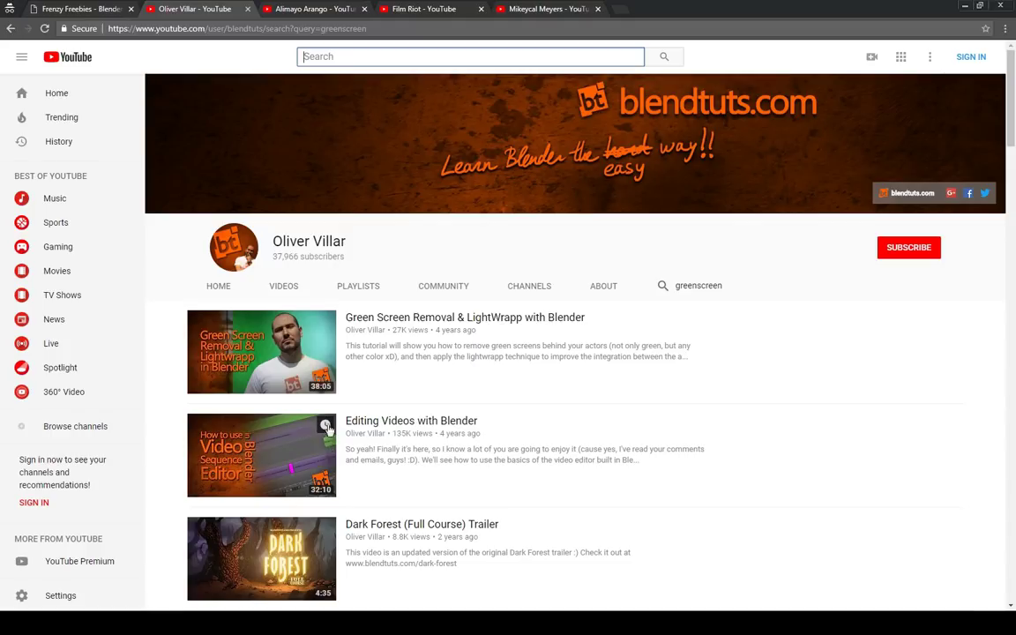
{"action": "scroll", "coordinate": [434, 450], "scroll_direction": "down", "scroll_amount": 9}
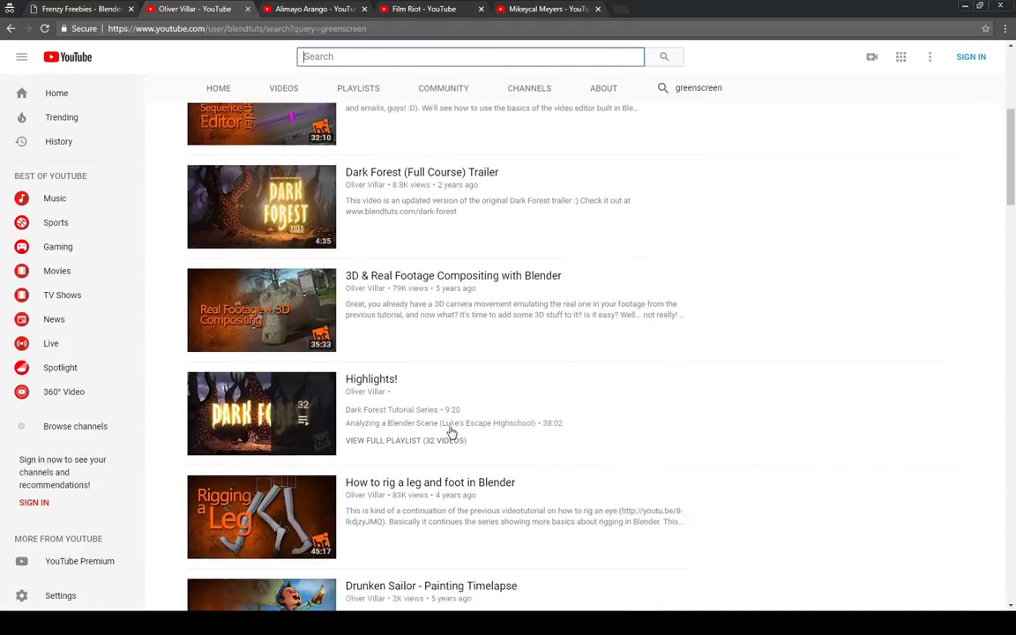
{"action": "scroll", "coordinate": [287, 389], "scroll_direction": "down", "scroll_amount": 3}
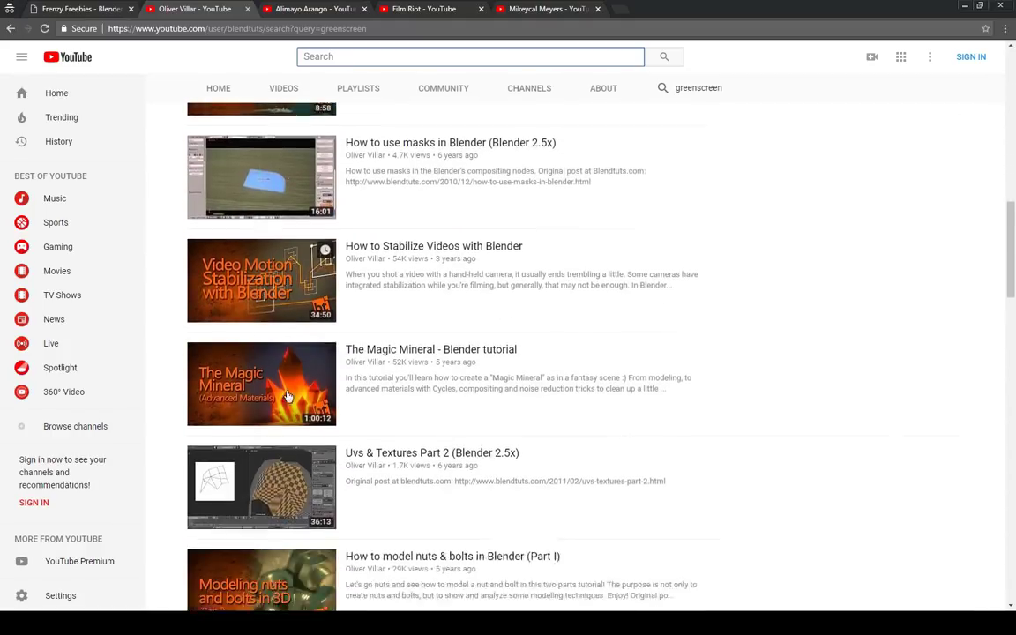
{"action": "scroll", "coordinate": [292, 373], "scroll_direction": "up", "scroll_amount": 9}
{"action": "scroll", "coordinate": [292, 373], "scroll_direction": "up", "scroll_amount": 3}
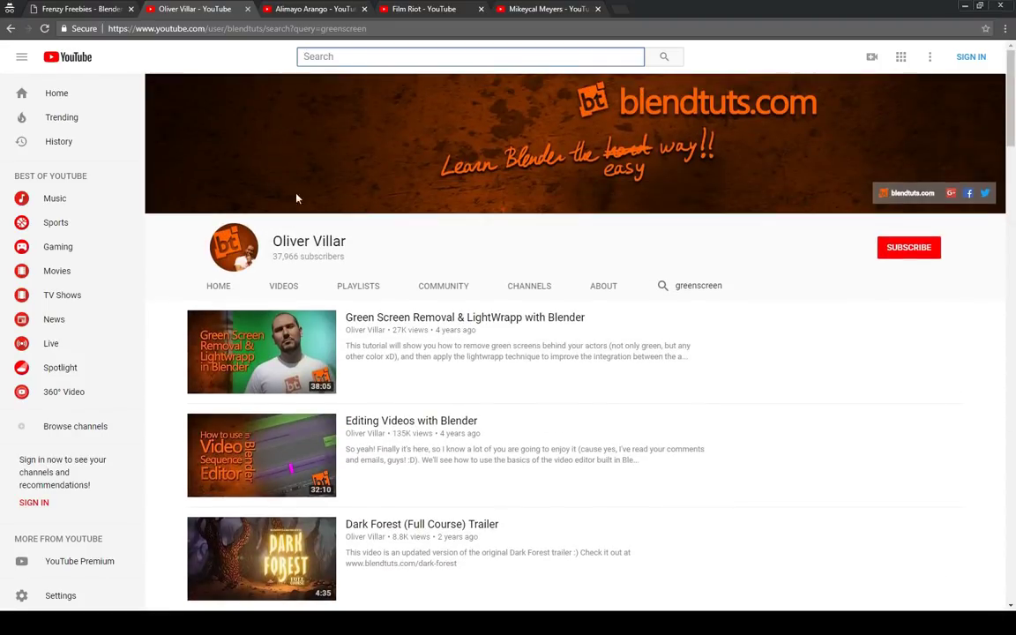
Step: Browse the Greenscreen search results on the littleguycgi.com YouTube channel
{"action": "left_click", "coordinate": [300, 12]}
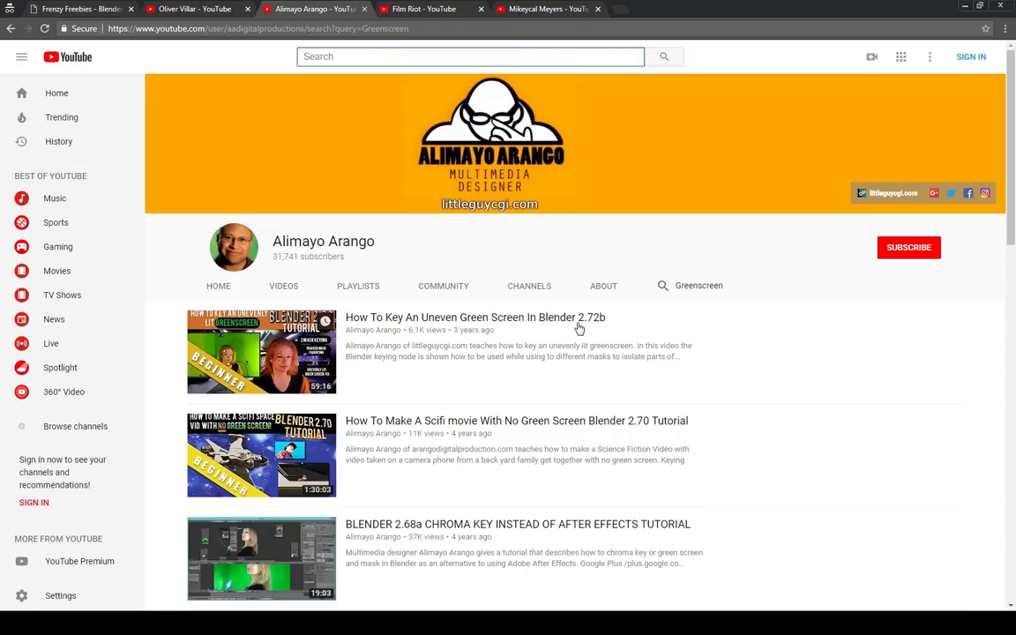
{"action": "scroll", "coordinate": [256, 459], "scroll_direction": "down", "scroll_amount": 2}
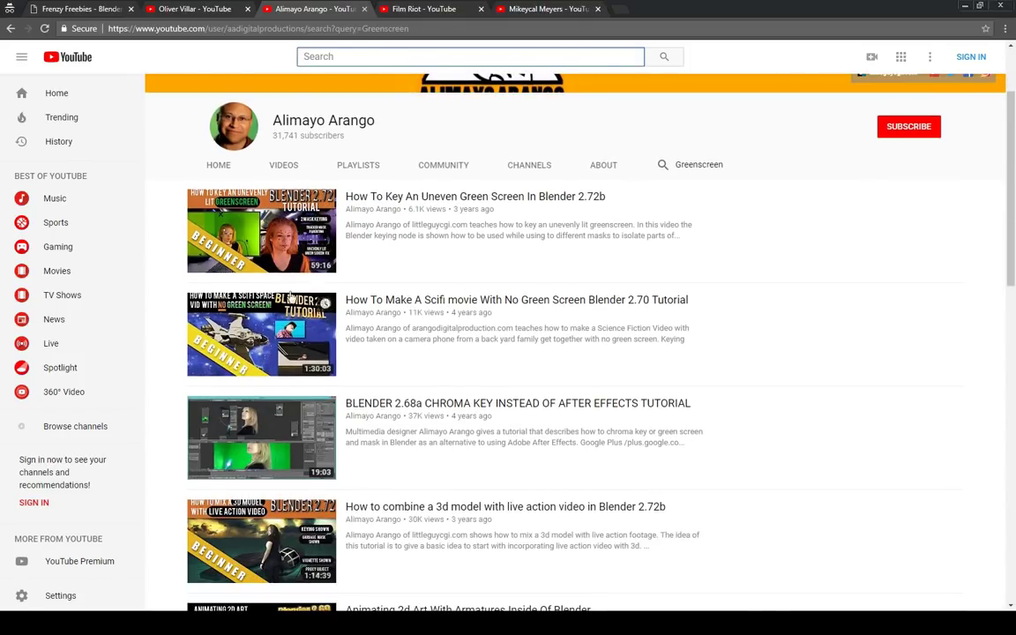
{"action": "scroll", "coordinate": [394, 489], "scroll_direction": "down", "scroll_amount": 2}
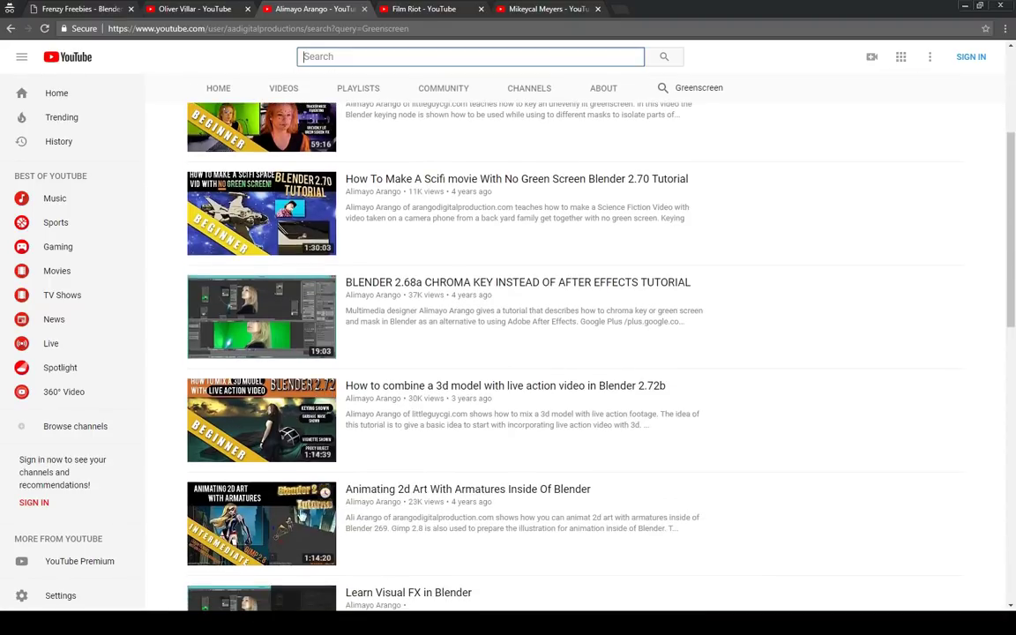
{"action": "scroll", "coordinate": [351, 438], "scroll_direction": "up", "scroll_amount": 2}
{"action": "scroll", "coordinate": [350, 438], "scroll_direction": "up", "scroll_amount": 2}
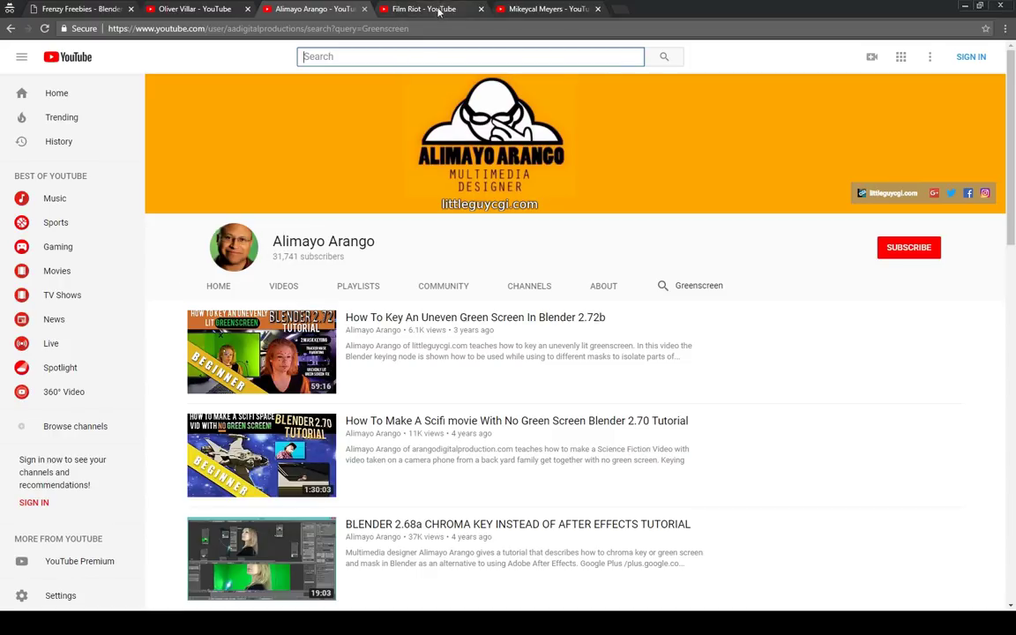
Step: Browse the Greenscreen search results on the Film Riot YouTube channel
{"action": "left_click", "coordinate": [388, 9]}
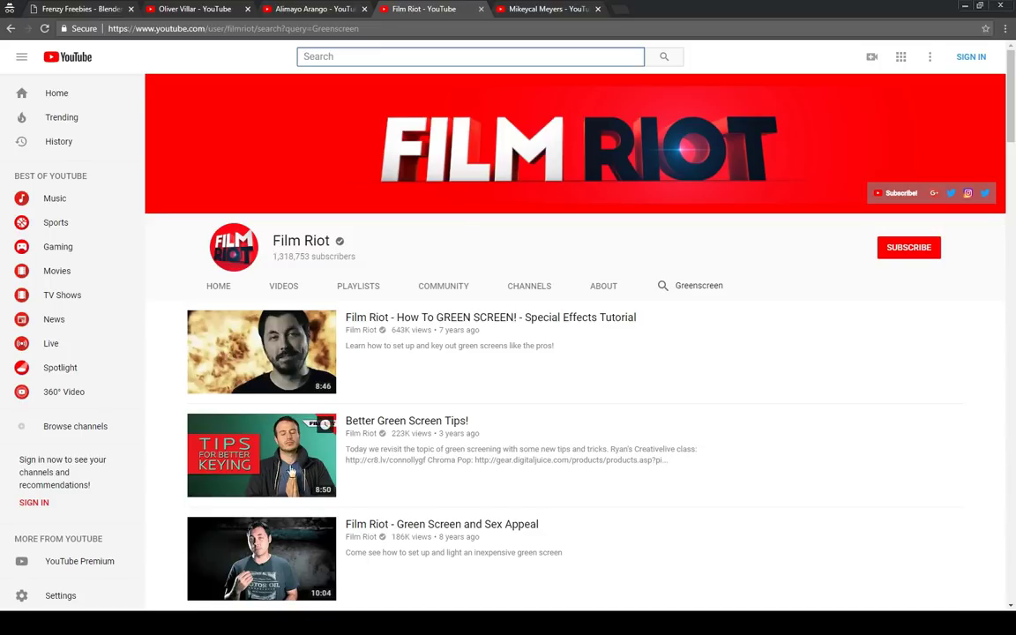
{"action": "scroll", "coordinate": [286, 291], "scroll_direction": "down", "scroll_amount": 1}
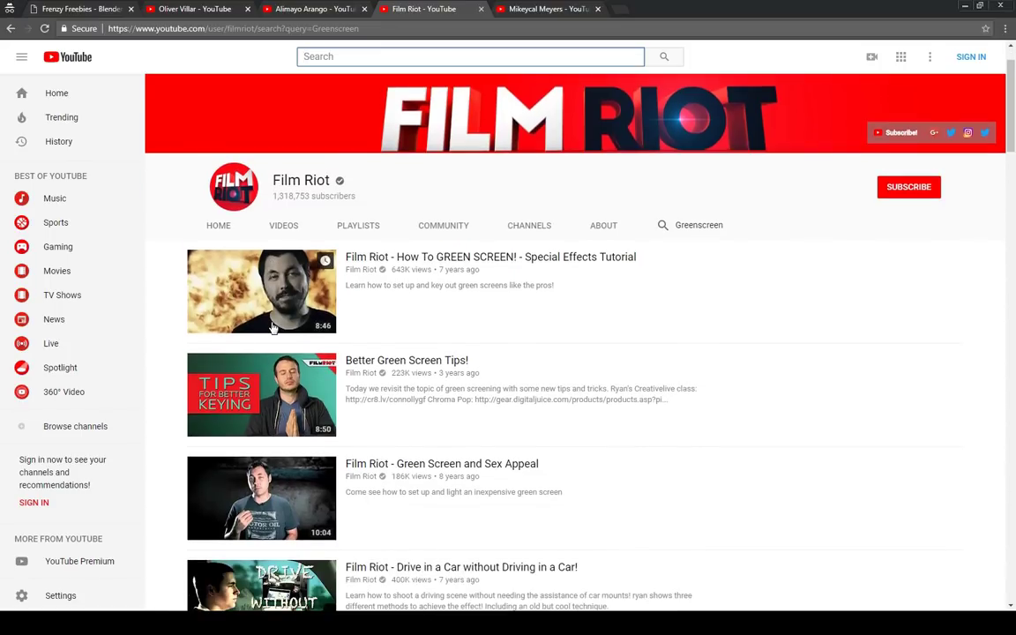
{"action": "scroll", "coordinate": [273, 328], "scroll_direction": "down", "scroll_amount": 1}
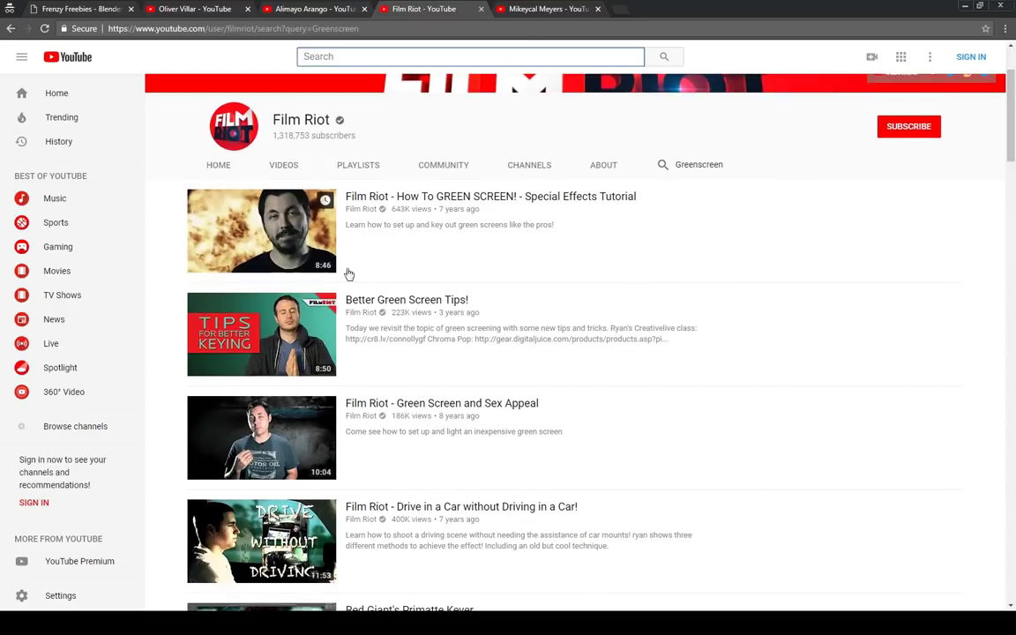
{"action": "scroll", "coordinate": [335, 273], "scroll_direction": "up", "scroll_amount": 2}
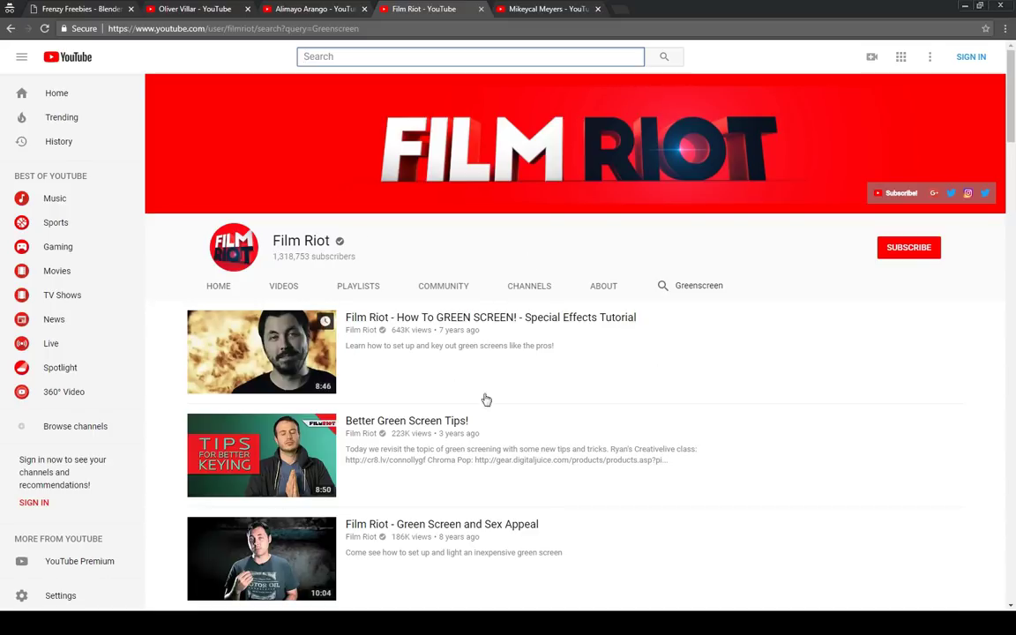
Step: Browse the Video Editing search results on the Mikeycal Tutorials YouTube channel
{"action": "left_click", "coordinate": [545, 10]}
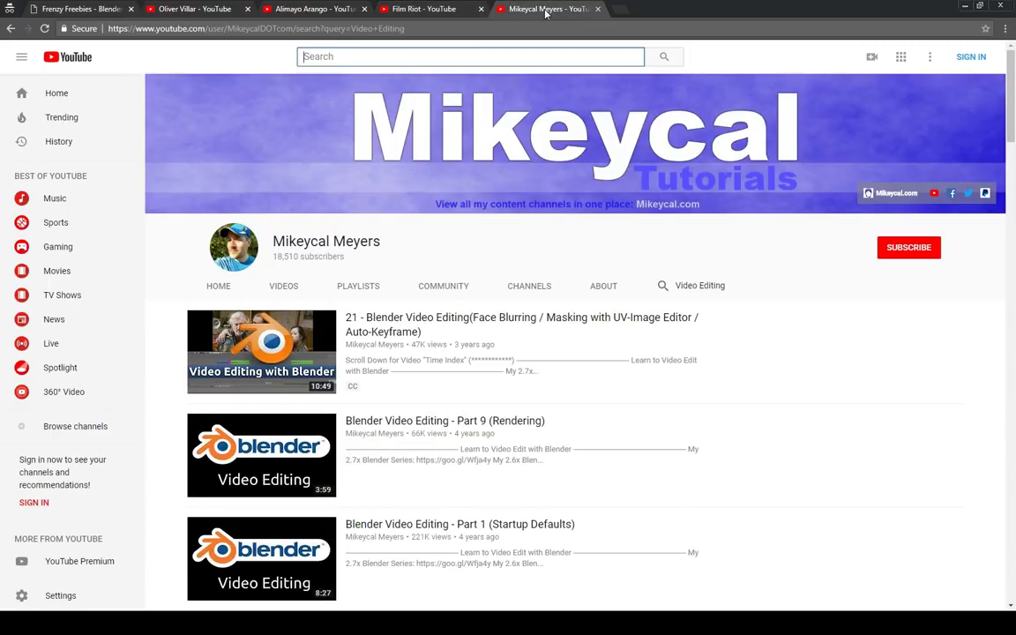
{"action": "scroll", "coordinate": [296, 371], "scroll_direction": "down", "scroll_amount": 6}
{"action": "scroll", "coordinate": [296, 369], "scroll_direction": "down", "scroll_amount": 4}
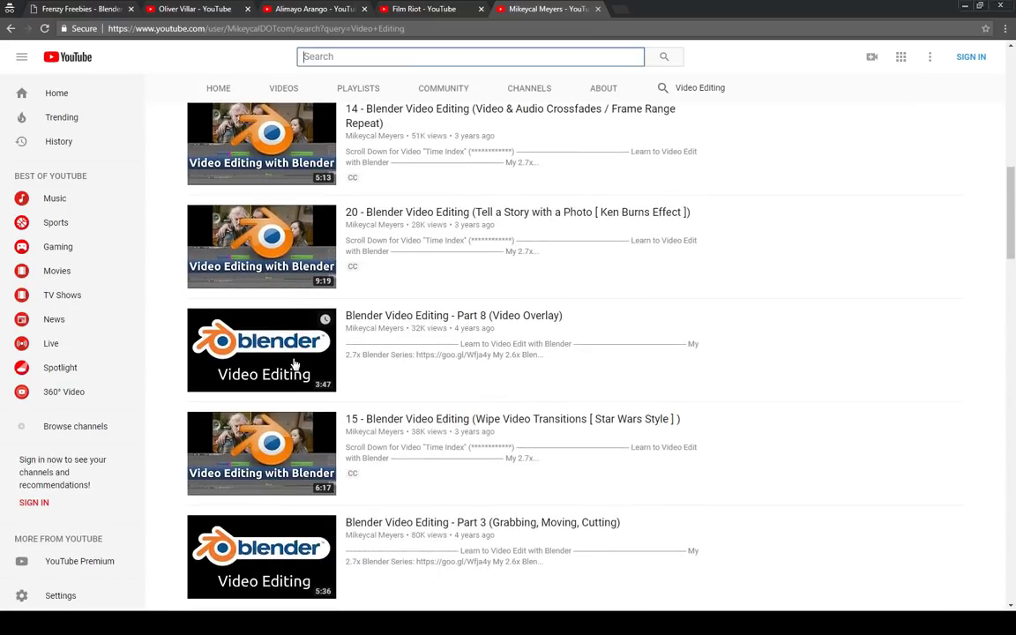
{"action": "scroll", "coordinate": [309, 385], "scroll_direction": "up", "scroll_amount": 10}
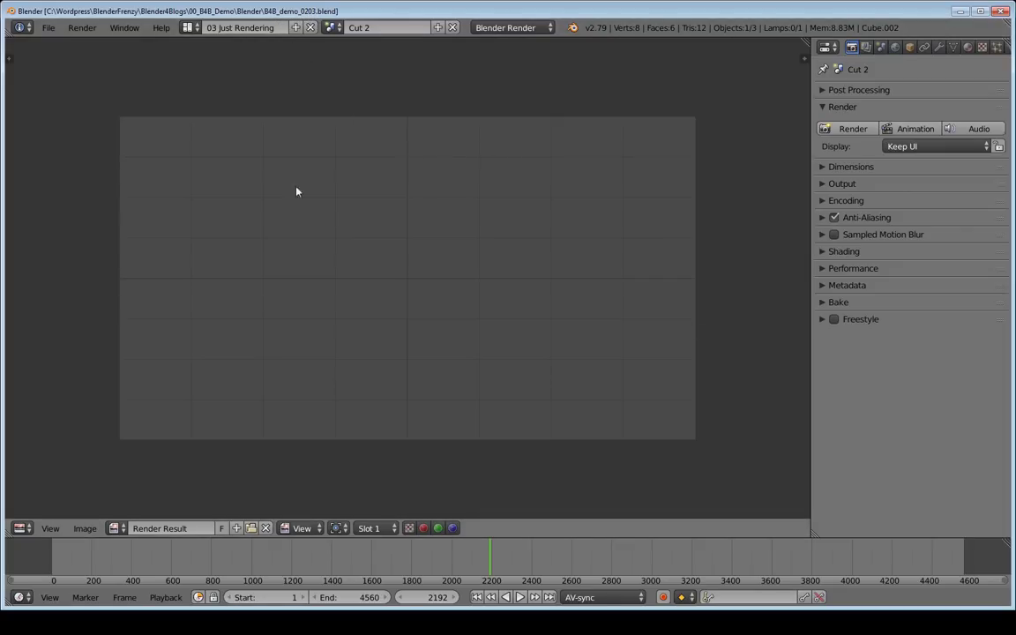
Step: Switch to Blender, change the screen layout to 01 Just Video Editing, and check the list of available scenes
{"action": "left_click", "coordinate": [187, 27]}
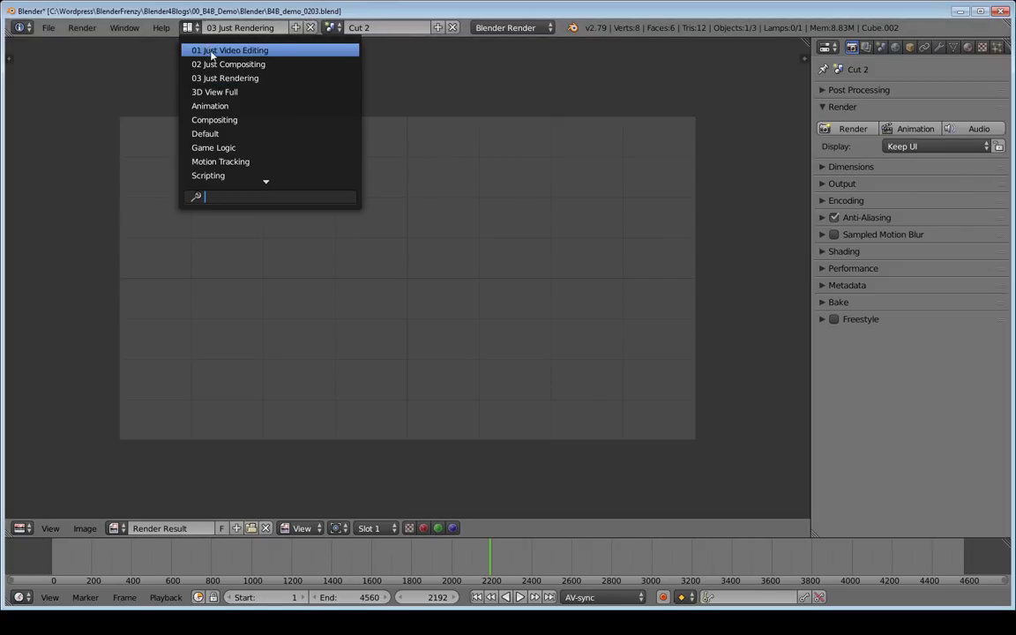
{"action": "left_click", "coordinate": [264, 45]}
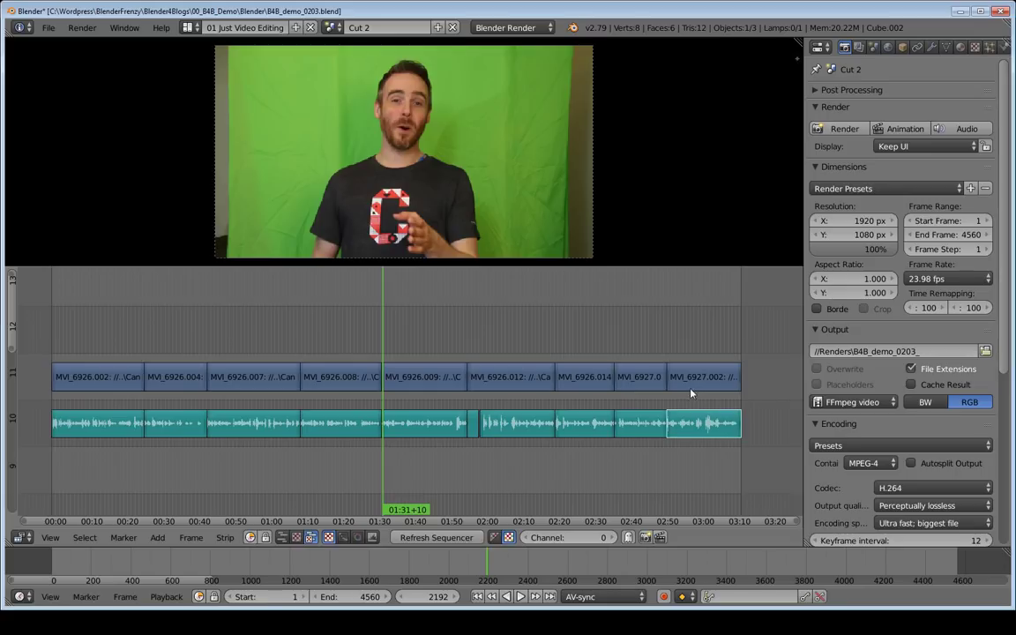
{"action": "left_click", "coordinate": [331, 27]}
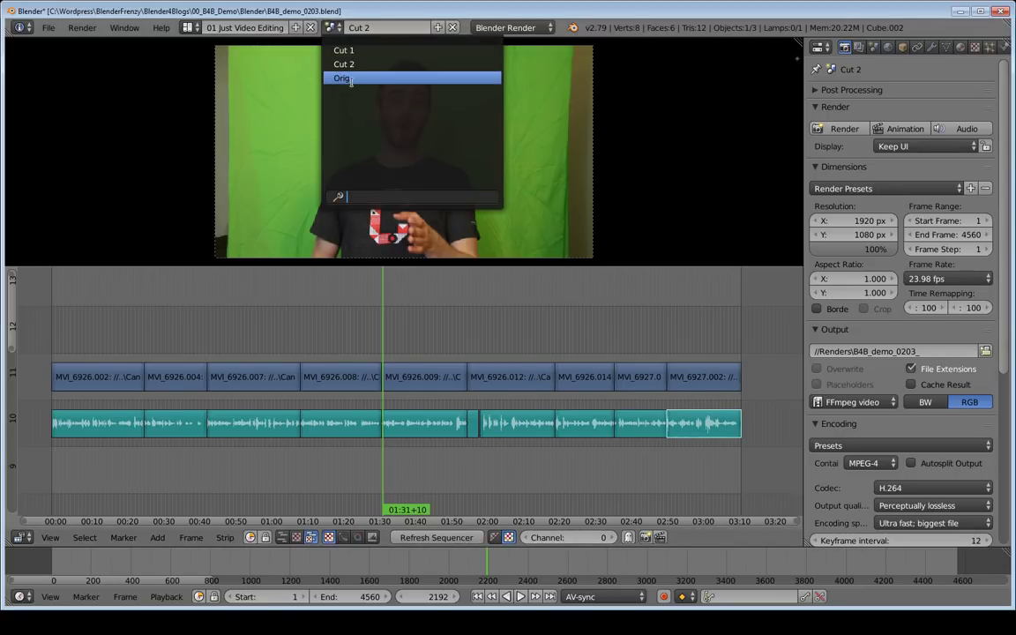
{"action": "left_click", "coordinate": [334, 326]}
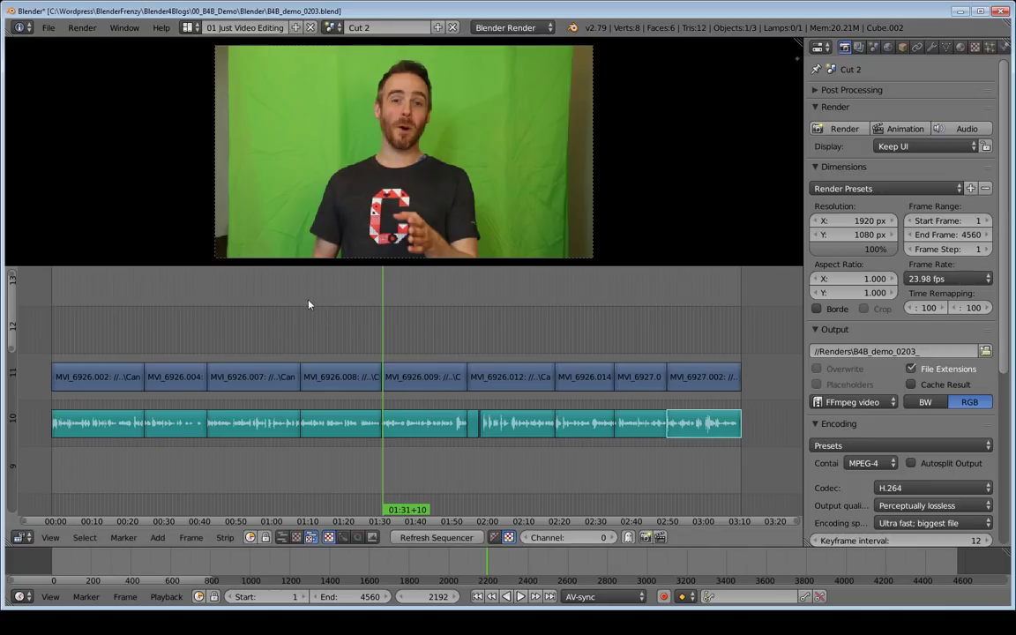
Step: Save the project as a new version named B4B_demo_0301.blend in the same folder
{"action": "key", "text": "ctrl+shift+s"}
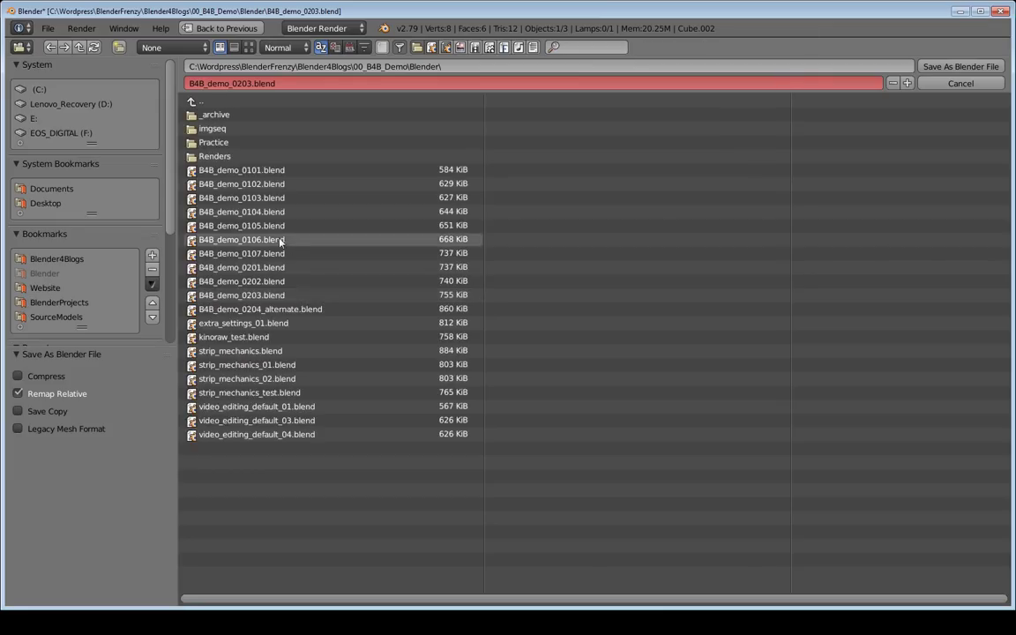
{"action": "left_click", "coordinate": [254, 83]}
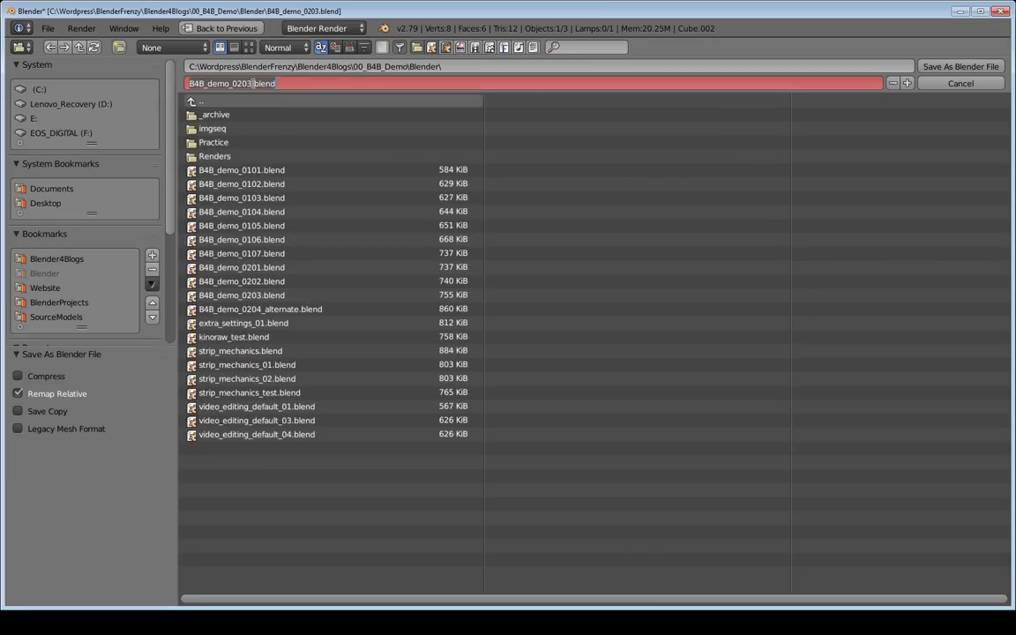
{"action": "key", "text": "BackSpace"}
{"action": "key", "text": "BackSpace"}
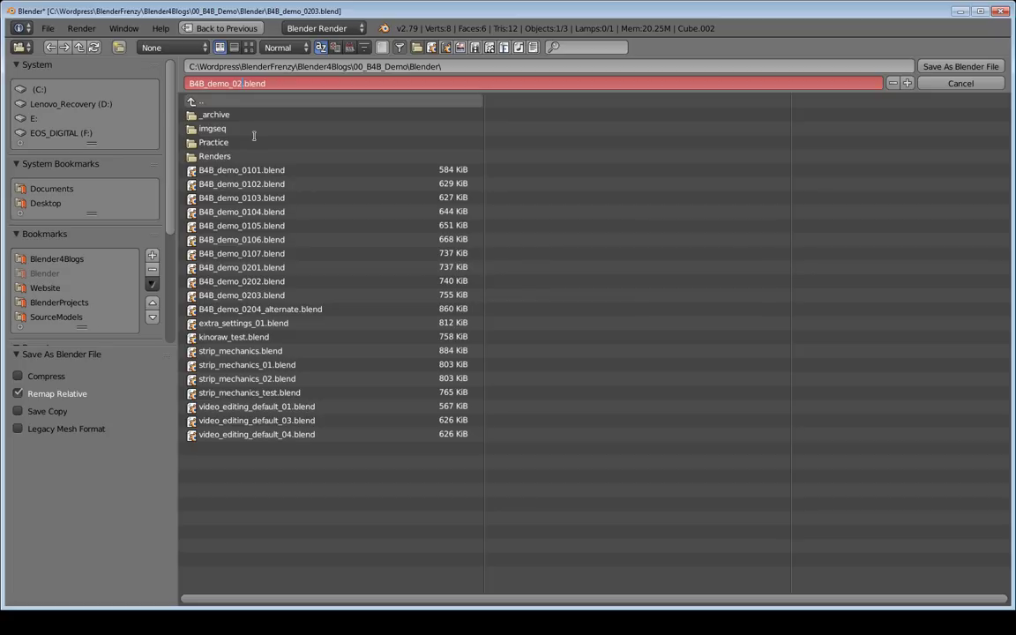
{"action": "key", "text": "BackSpace"}
{"action": "type", "text": "301"}
{"action": "key", "text": "Return"}
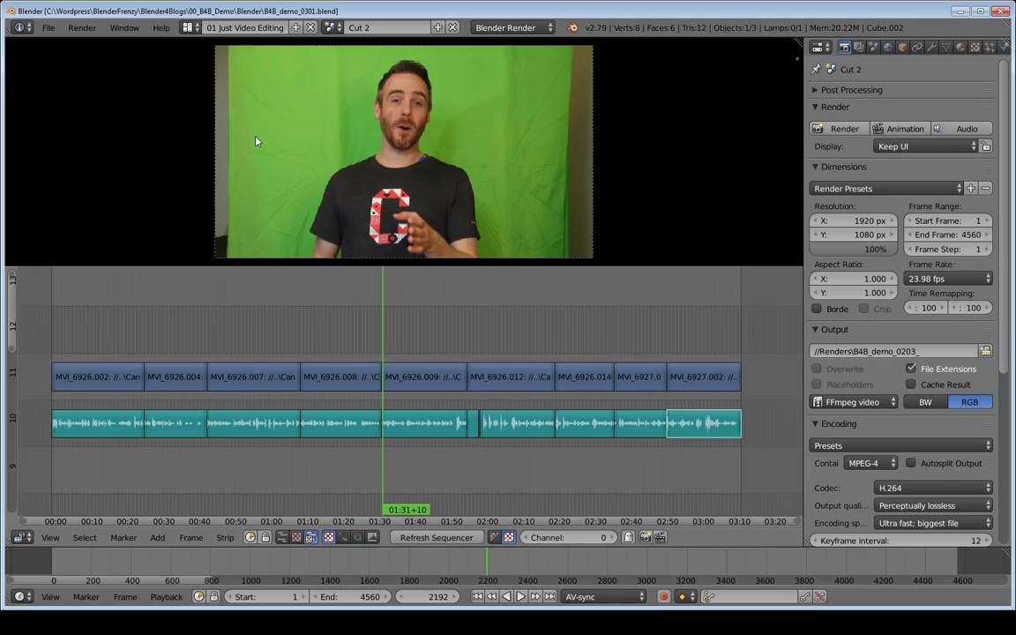
Step: Save another version of the project as B4B_demo_0302.blend in the same folder
{"action": "key", "text": "ctrl+shift+s"}
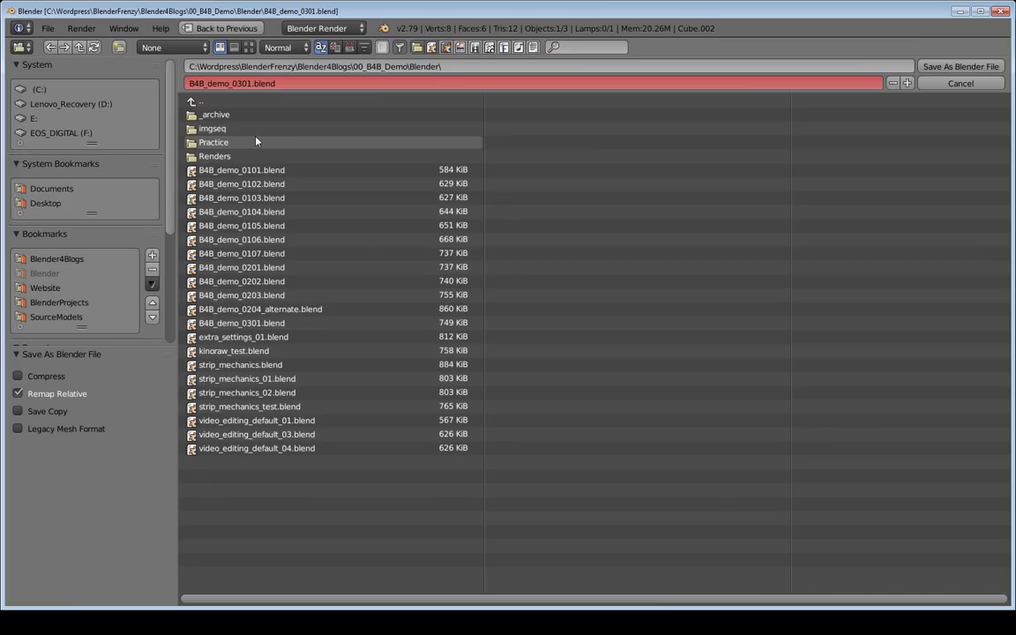
{"action": "key", "text": "BackSpace"}
{"action": "type", "text": "2"}
{"action": "key", "text": "Return"}
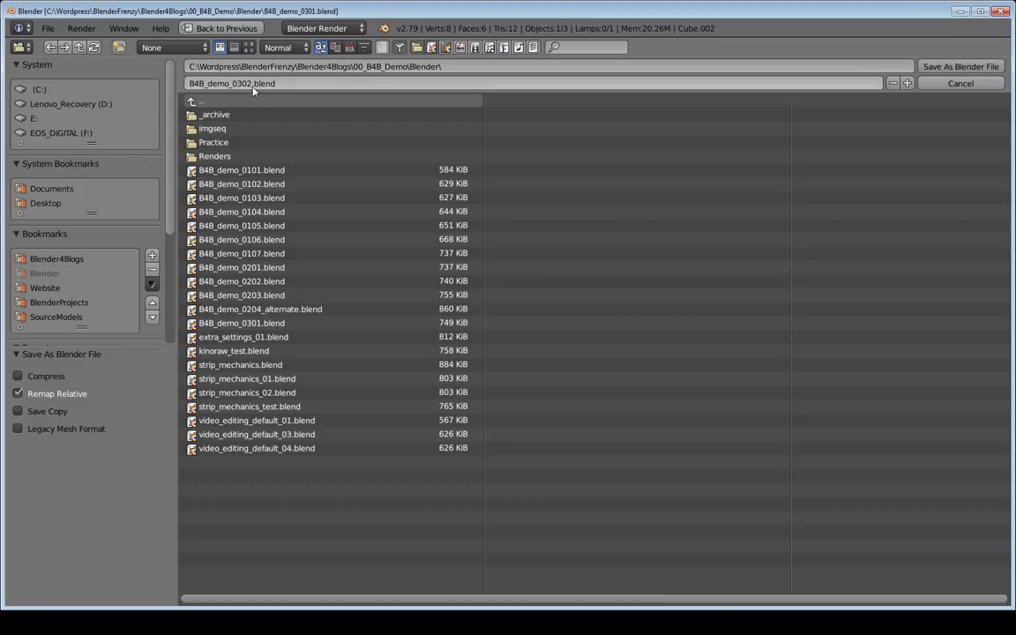
{"action": "left_click", "coordinate": [959, 66]}
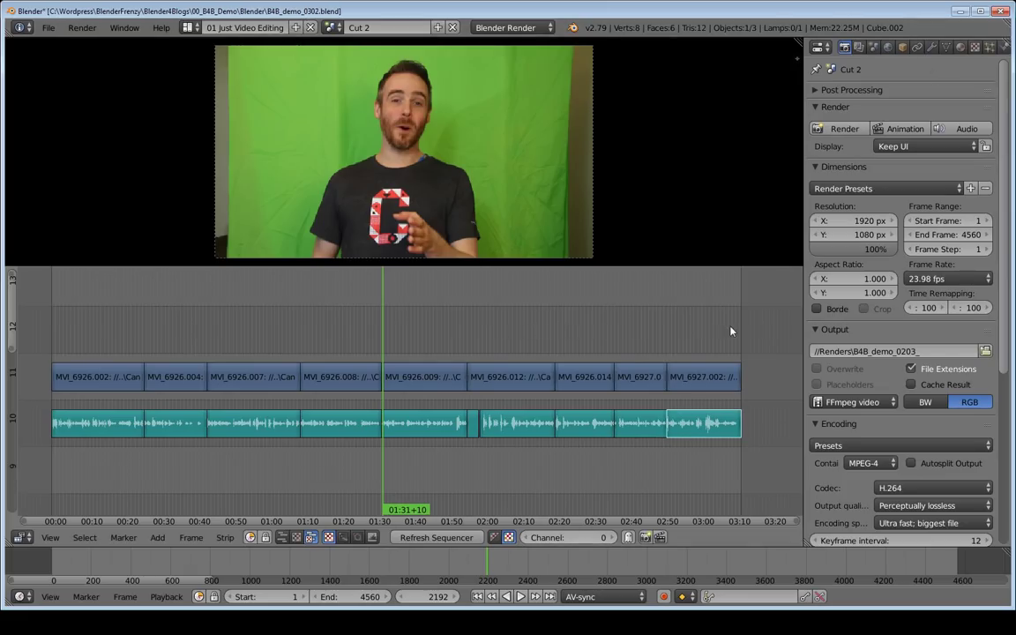
Step: Set the render output path to //Renders\B4B_demo_0302_
{"action": "left_click", "coordinate": [891, 352]}
{"action": "left_click_drag", "start_coordinate": [919, 351], "coordinate": [819, 340]}
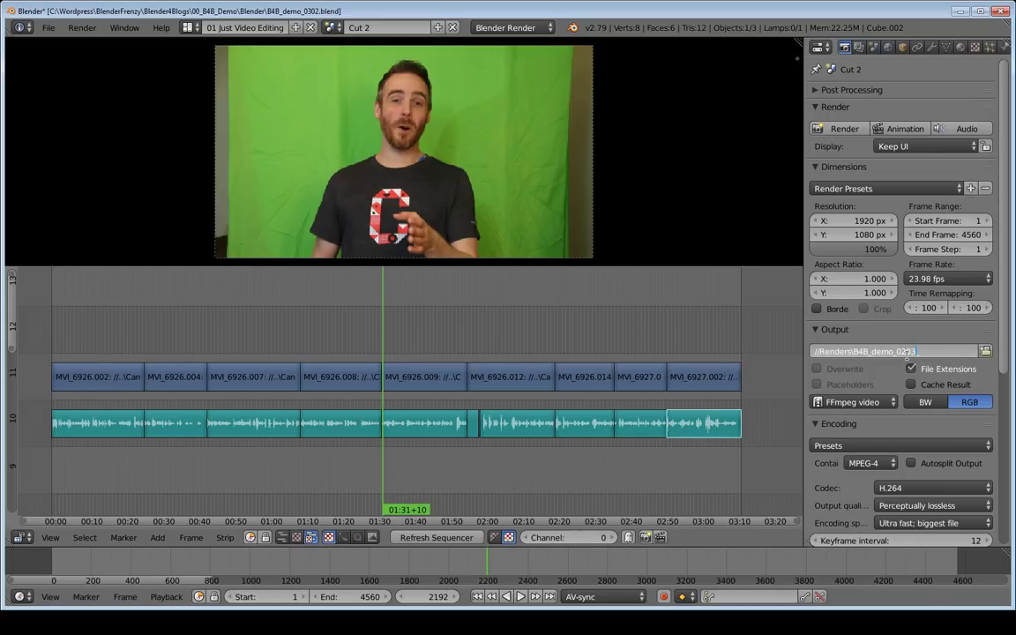
{"action": "key", "text": "BackSpace"}
{"action": "key", "text": "BackSpace"}
{"action": "type", "text": "_"}
{"action": "key", "text": "Return"}
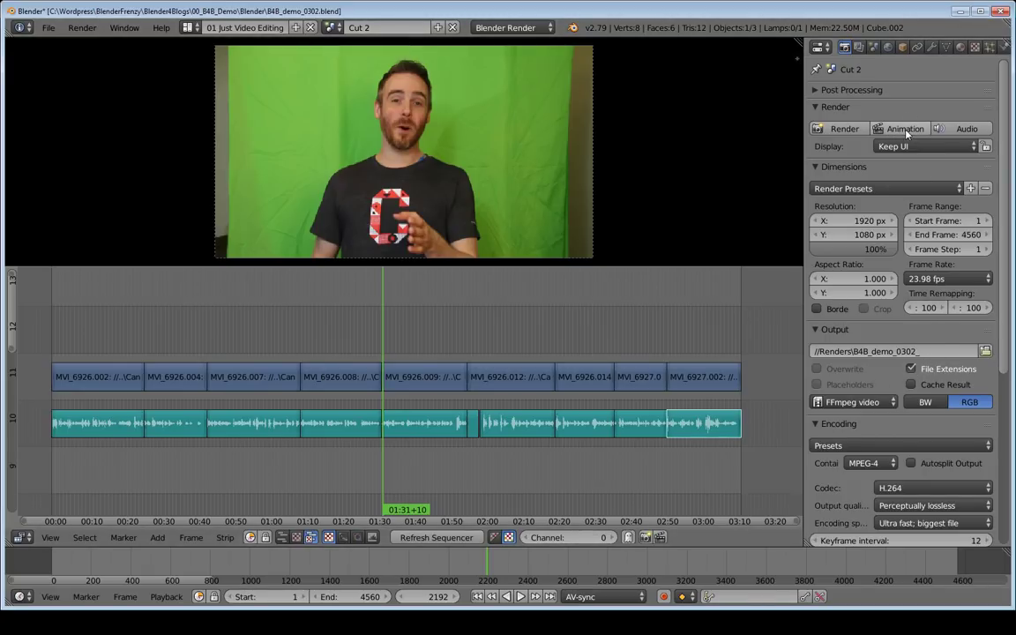
Step: Remove the trailing underscore from the render output path and put it back
{"action": "left_click", "coordinate": [912, 368]}
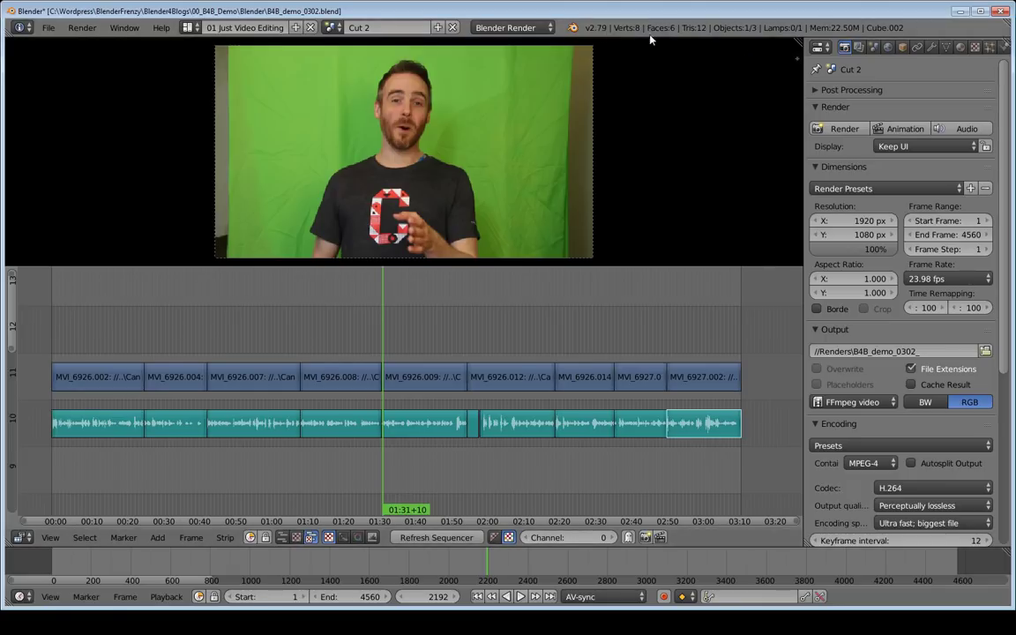
{"action": "left_click", "coordinate": [818, 370]}
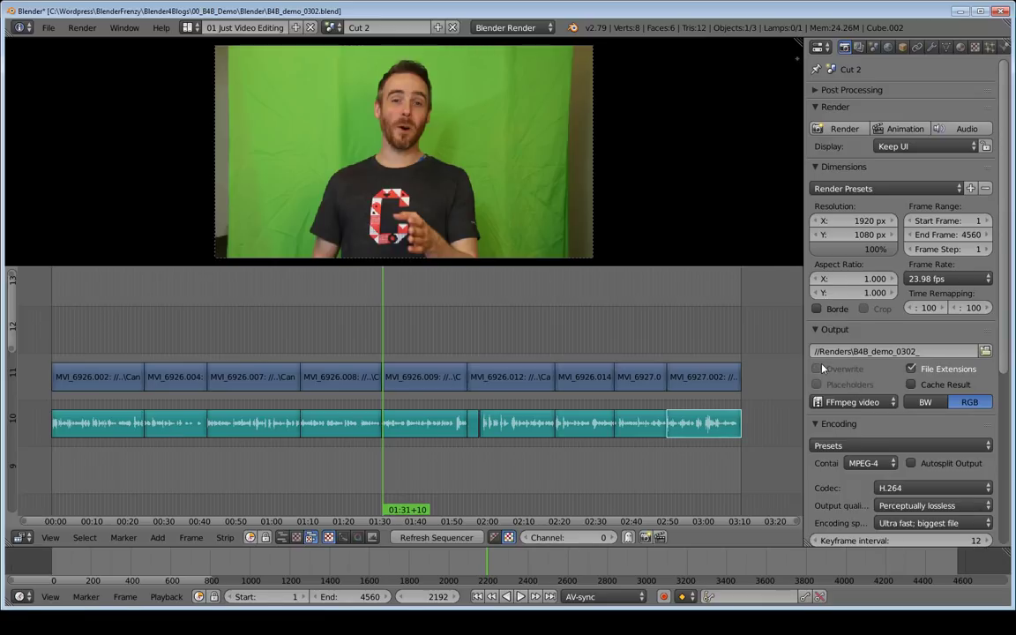
{"action": "left_click", "coordinate": [915, 352]}
{"action": "type", "text": "_"}
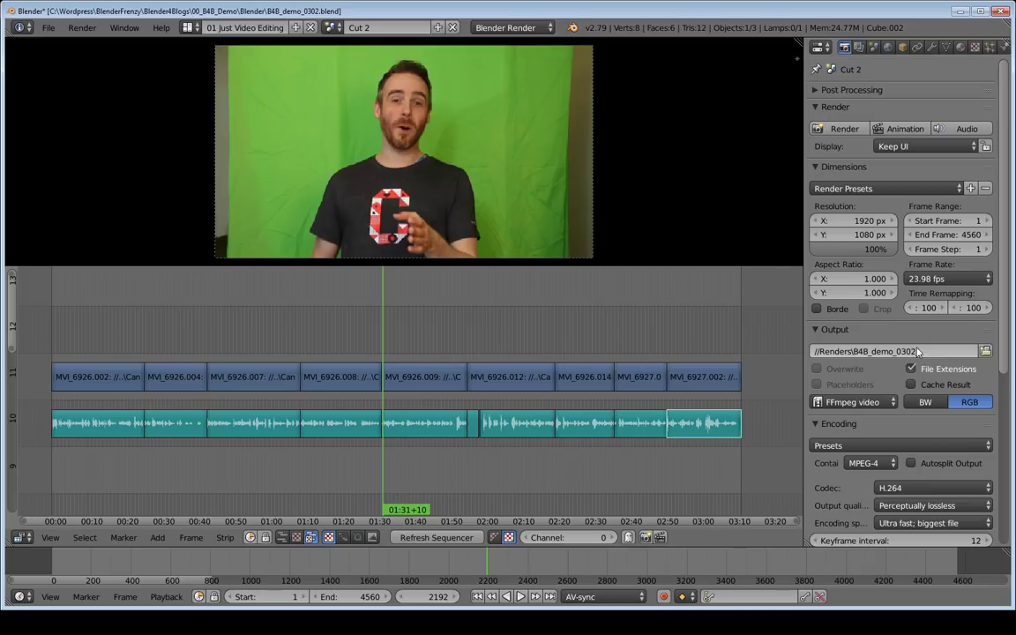
{"action": "key", "text": "Return"}
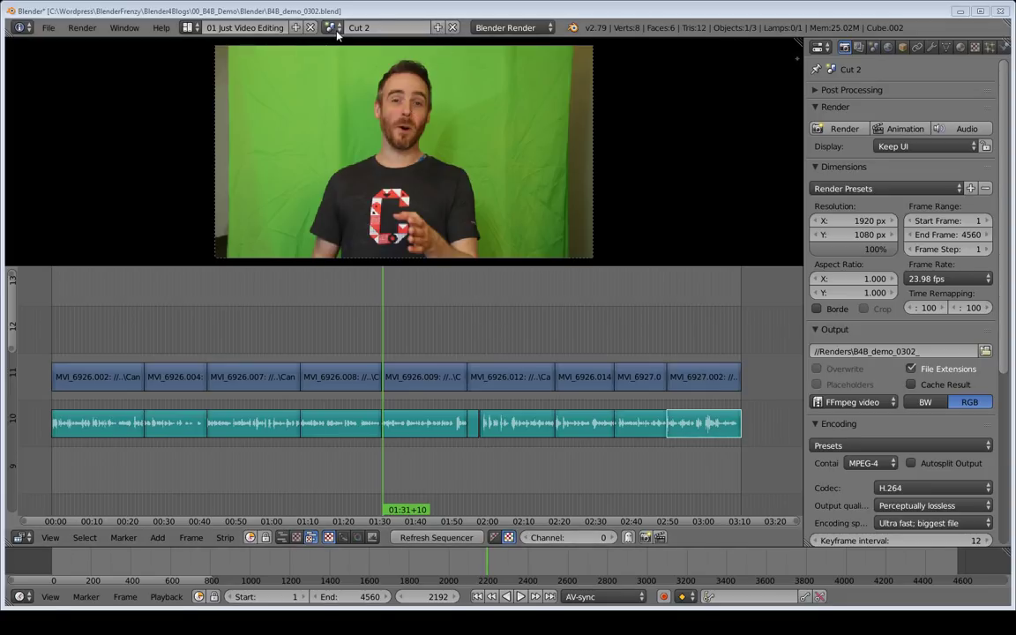
Step: Create a full copy of the Cut 2 scene and change the screen layout to 02 Just Compositing
{"action": "left_click", "coordinate": [437, 27]}
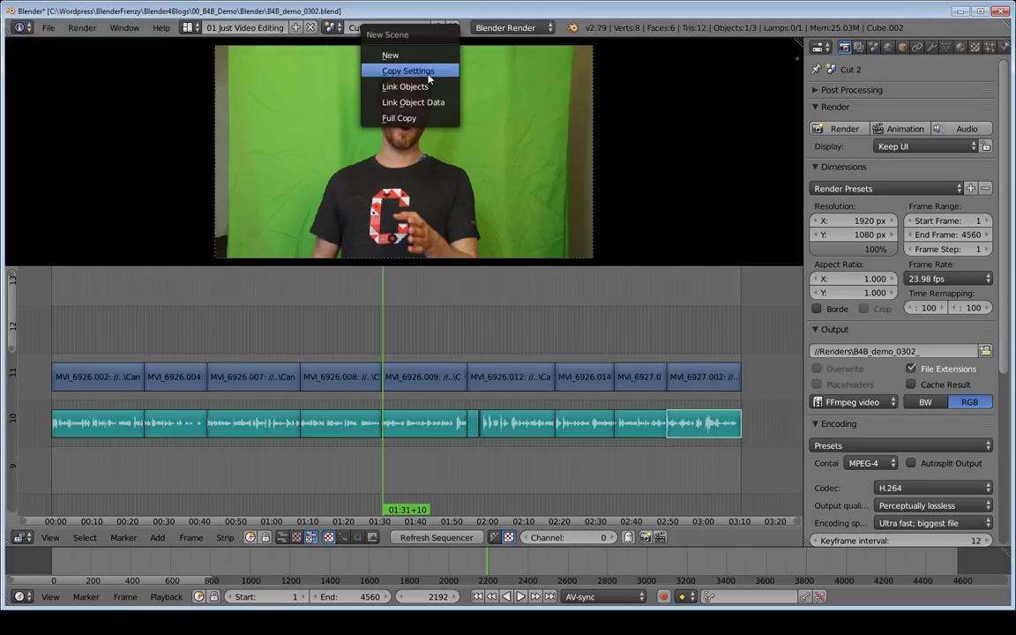
{"action": "left_click", "coordinate": [415, 118]}
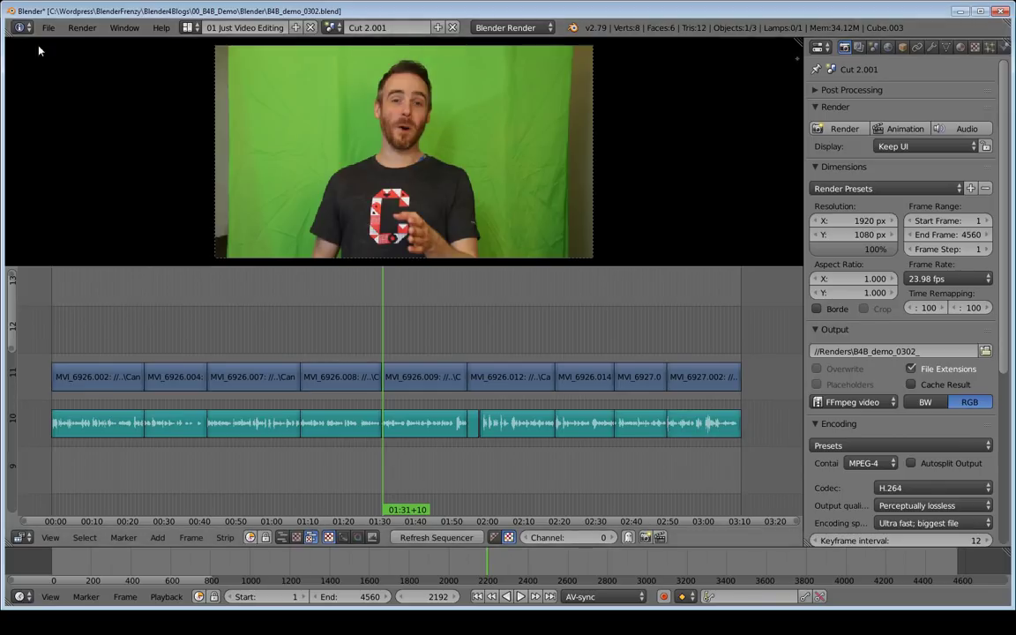
{"action": "left_click", "coordinate": [188, 28]}
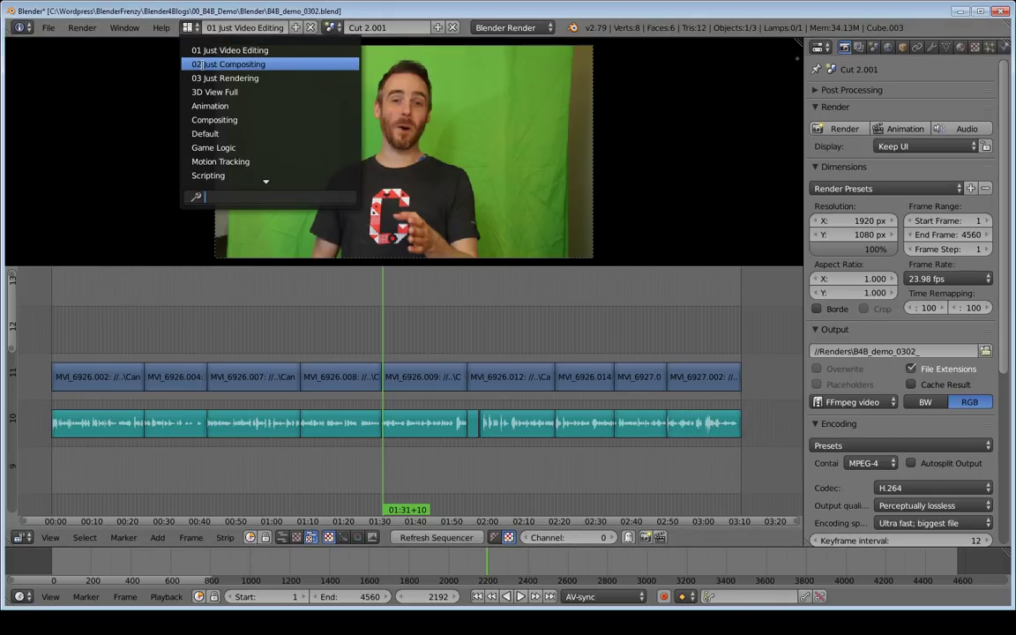
{"action": "left_click", "coordinate": [256, 66]}
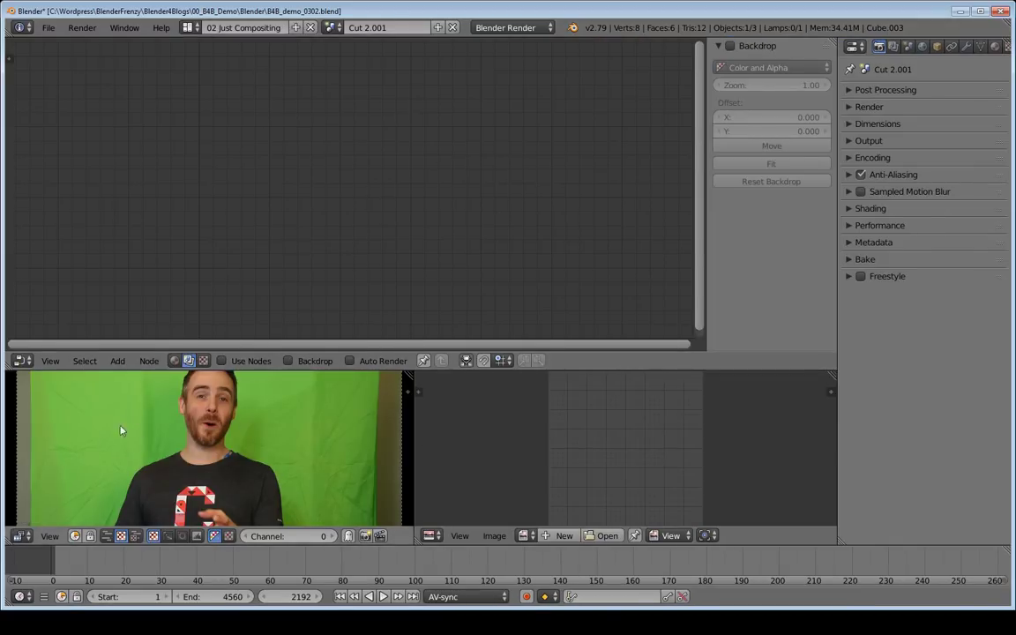
Step: Set the video preview area to the Video Sequence Editor and fit the whole frame in it
{"action": "left_click", "coordinate": [20, 535]}
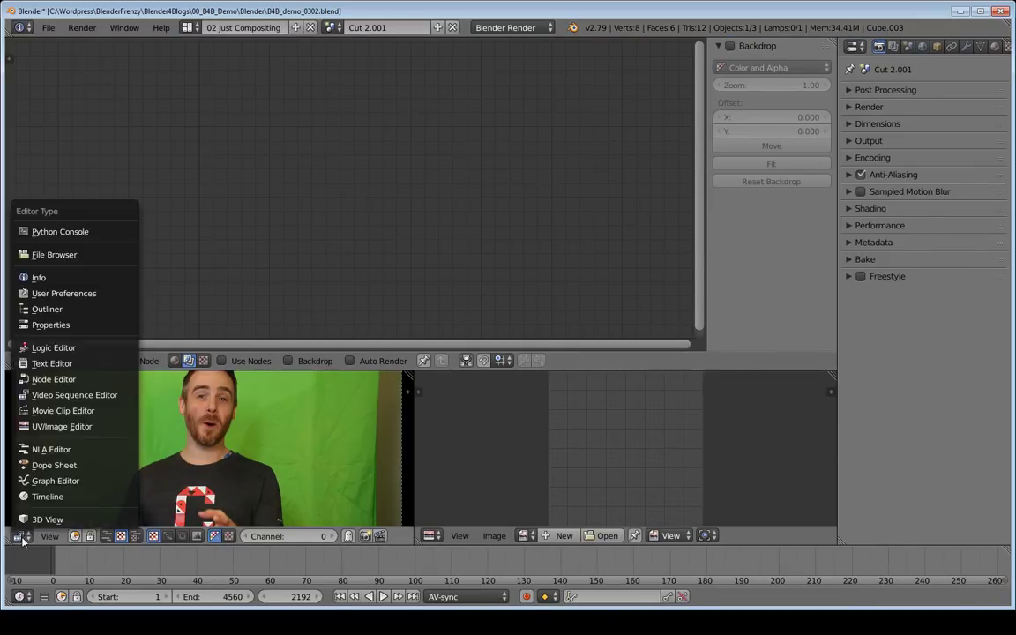
{"action": "left_click", "coordinate": [97, 403]}
{"action": "scroll", "coordinate": [285, 460], "scroll_direction": "down", "scroll_amount": 1}
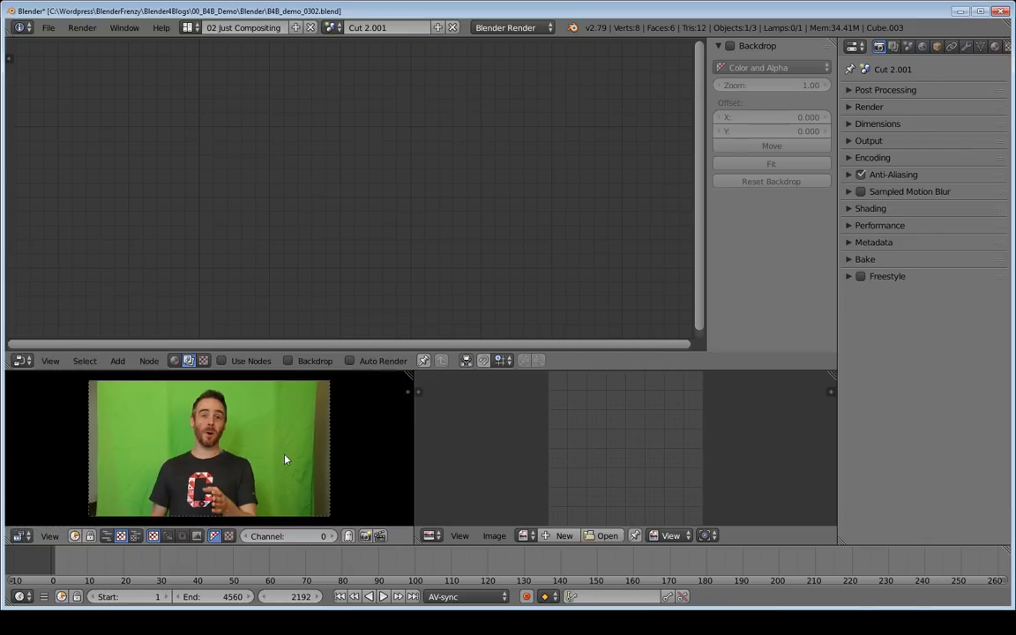
{"action": "scroll", "coordinate": [285, 459], "scroll_direction": "down", "scroll_amount": 1}
{"action": "scroll", "coordinate": [285, 460], "scroll_direction": "up", "scroll_amount": 1}
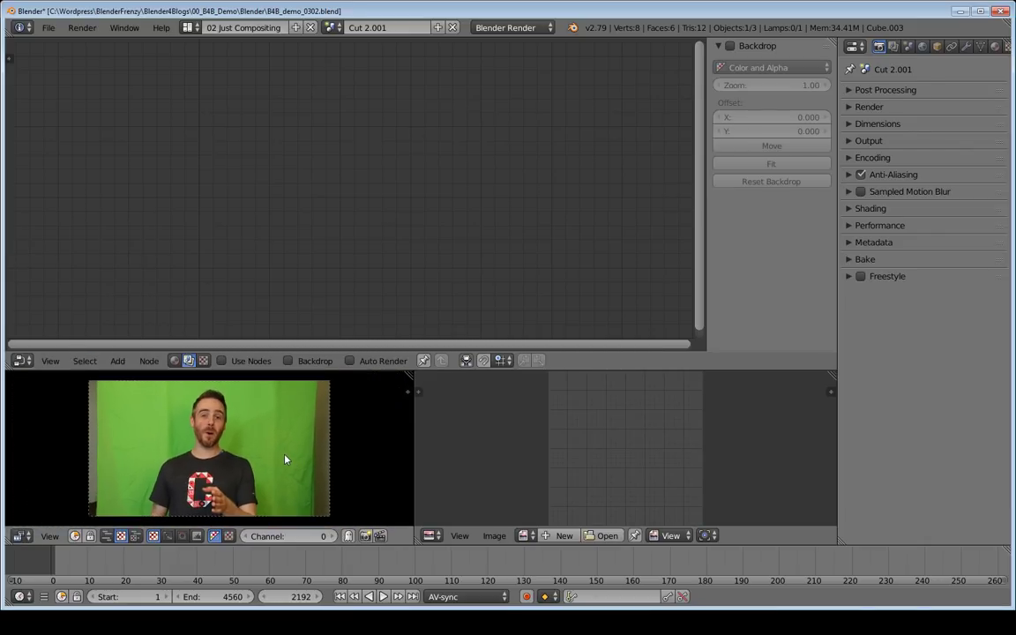
Step: Turn off Sequencer in the scene's post processing and render the current frame
{"action": "left_click", "coordinate": [850, 91]}
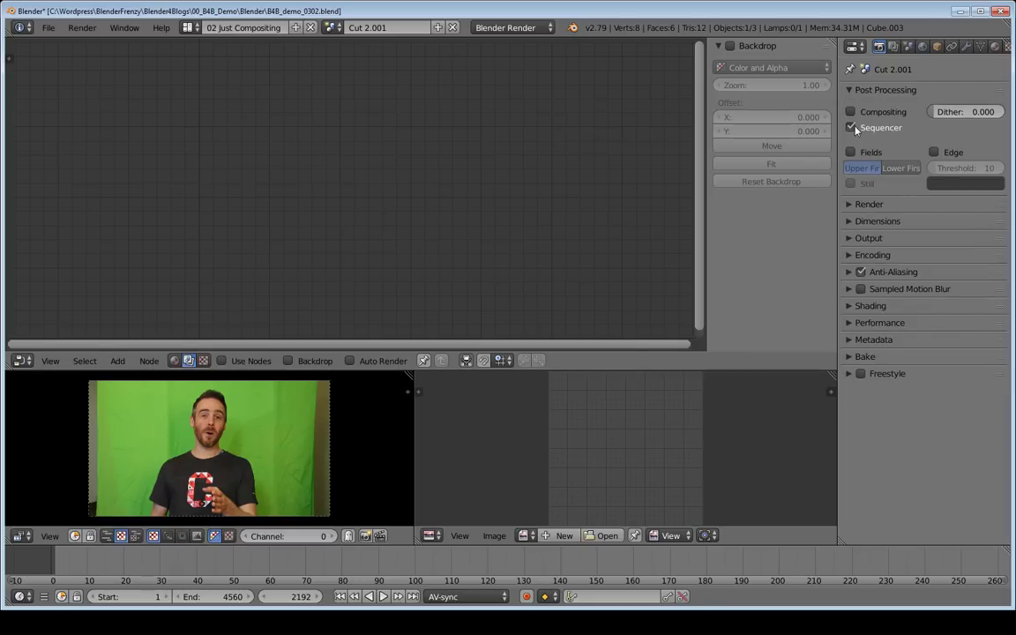
{"action": "left_click", "coordinate": [854, 205]}
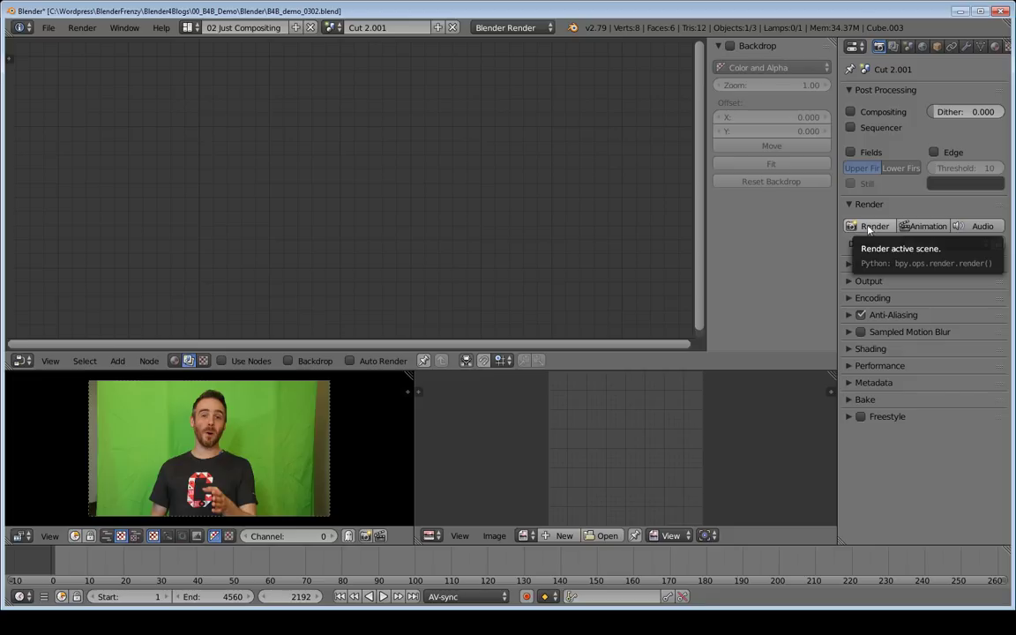
{"action": "left_click", "coordinate": [866, 227]}
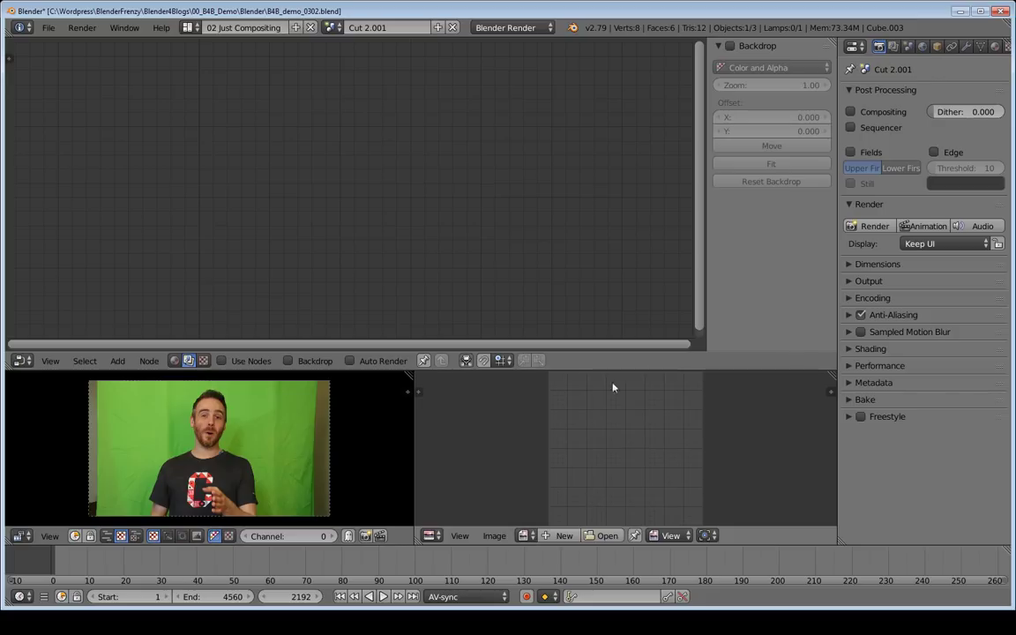
Step: Show the Render Result in the image editor, fitted to its area for comparison with the video preview
{"action": "left_click", "coordinate": [524, 536]}
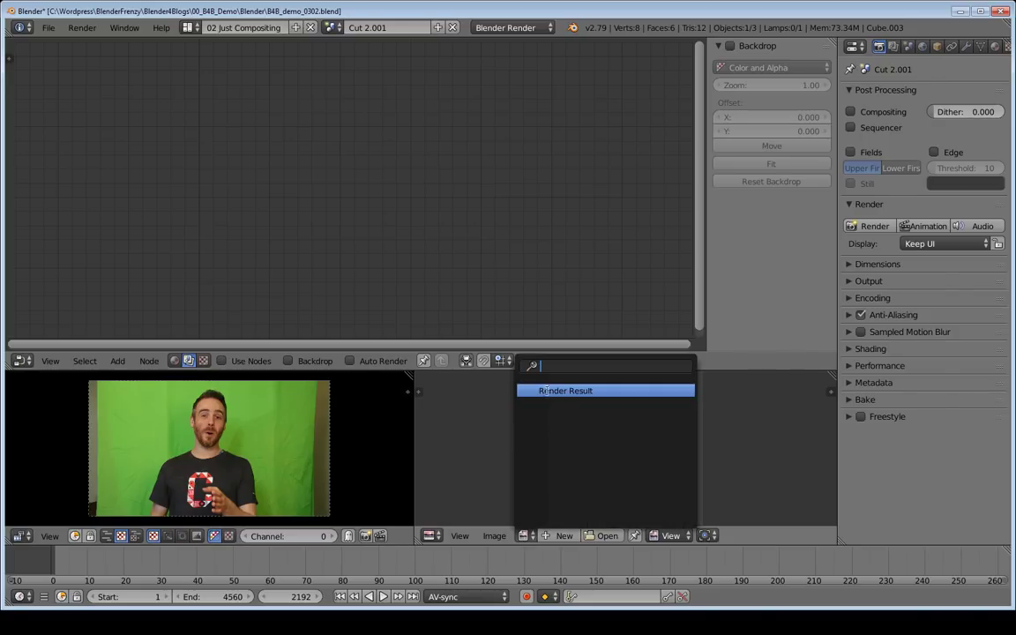
{"action": "left_click", "coordinate": [560, 390]}
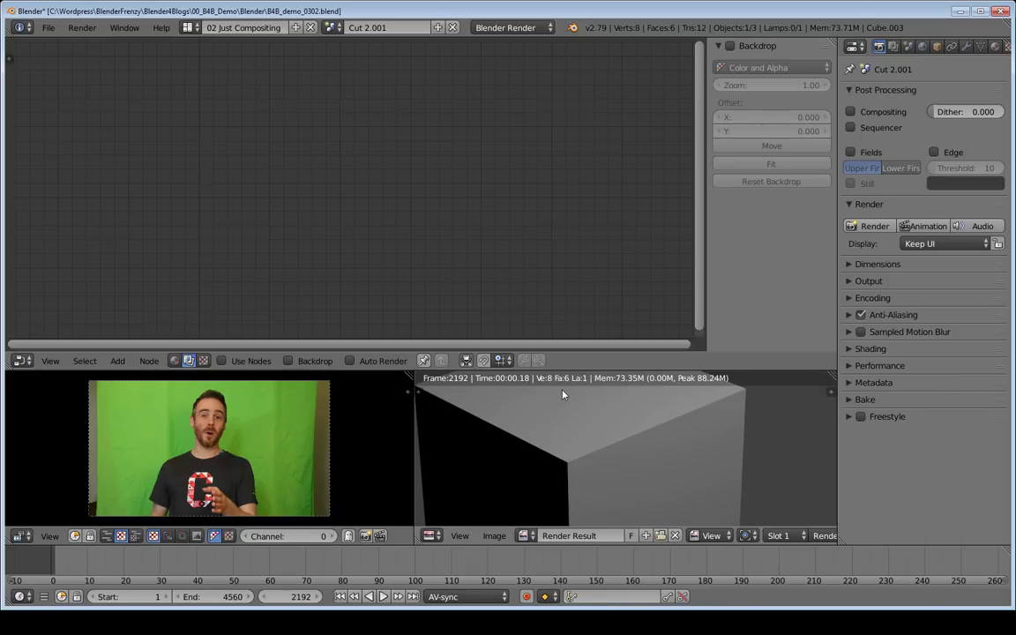
{"action": "scroll", "coordinate": [595, 452], "scroll_direction": "down", "scroll_amount": 6}
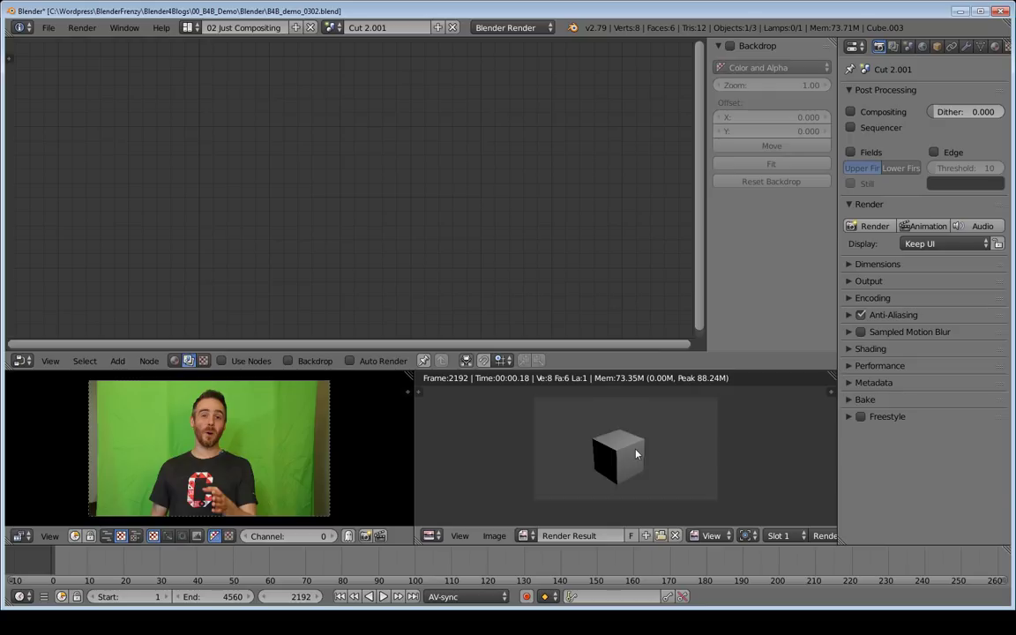
{"action": "scroll", "coordinate": [636, 454], "scroll_direction": "up", "scroll_amount": 4}
{"action": "scroll", "coordinate": [637, 453], "scroll_direction": "down", "scroll_amount": 4}
{"action": "scroll", "coordinate": [663, 451], "scroll_direction": "up", "scroll_amount": 1}
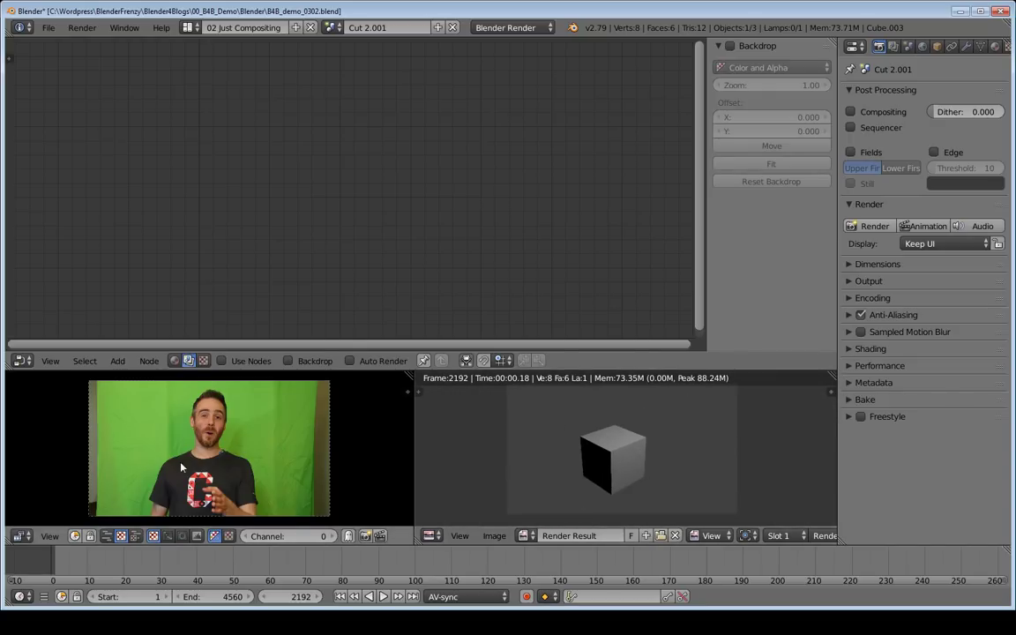
{"action": "mouse_move", "coordinate": [224, 445]}
{"action": "middle_mouse_down"}
{"action": "mouse_move", "coordinate": [236, 441]}
{"action": "mouse_move", "coordinate": [227, 443]}
{"action": "middle_mouse_up"}
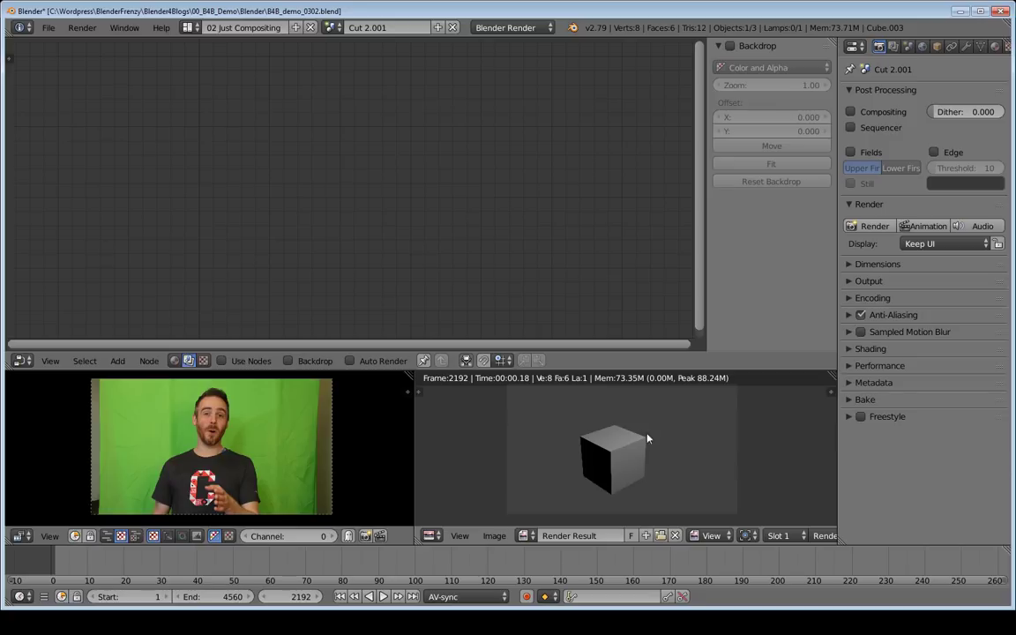
{"action": "mouse_move", "coordinate": [633, 450]}
{"action": "middle_mouse_down"}
{"action": "mouse_move", "coordinate": [621, 445]}
{"action": "mouse_move", "coordinate": [633, 451]}
{"action": "mouse_move", "coordinate": [638, 433]}
{"action": "middle_mouse_up"}
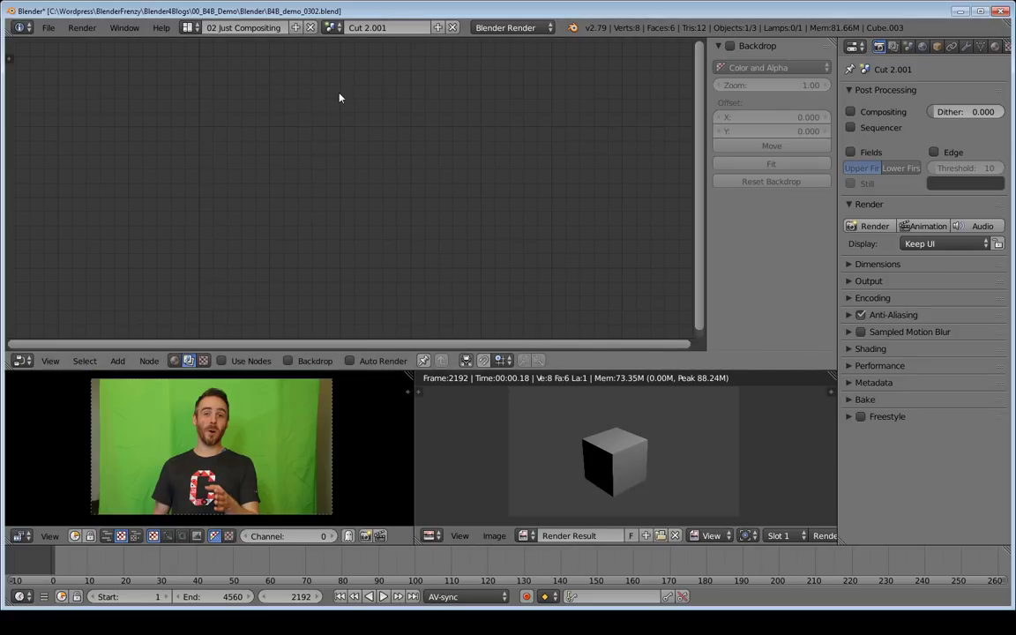
Step: Change the screen layout to Default and select the camera and the cube in turn to inspect the 3D scene
{"action": "left_click", "coordinate": [196, 31]}
{"action": "left_click", "coordinate": [182, 118]}
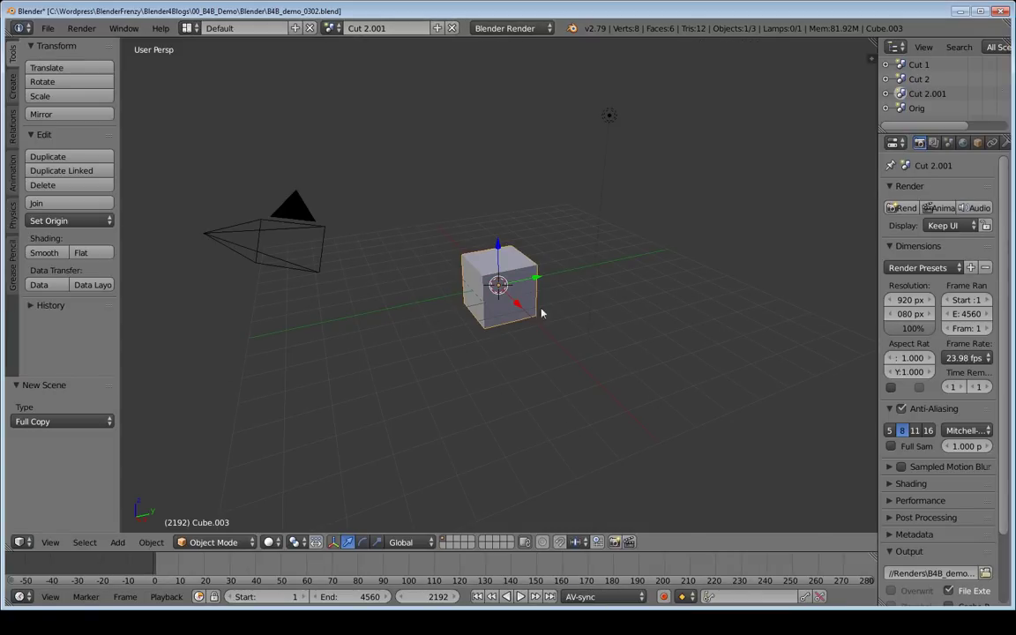
{"action": "right_click", "coordinate": [289, 236]}
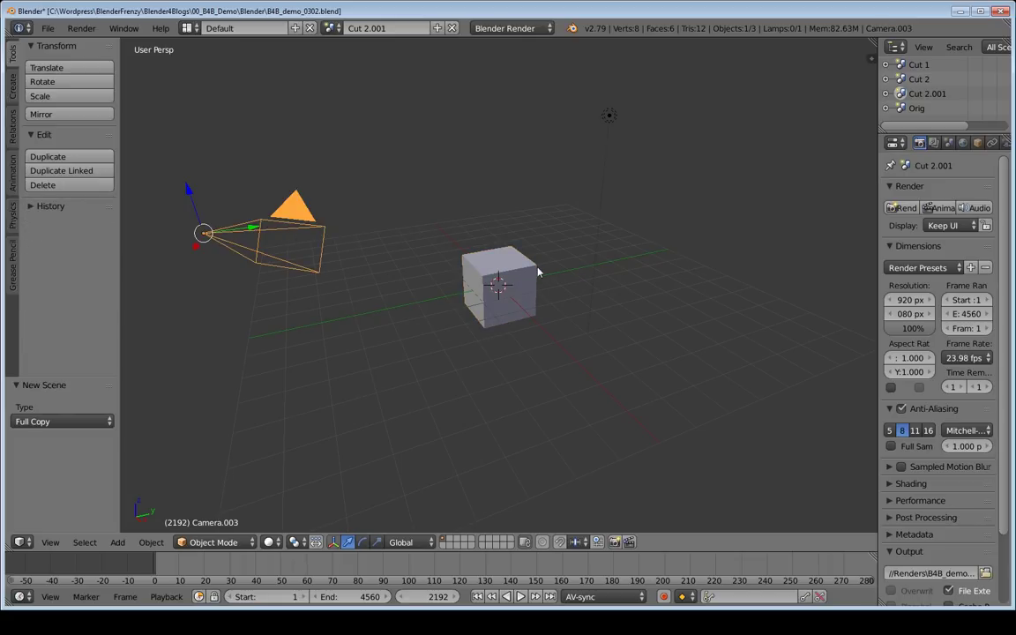
{"action": "right_click", "coordinate": [486, 245]}
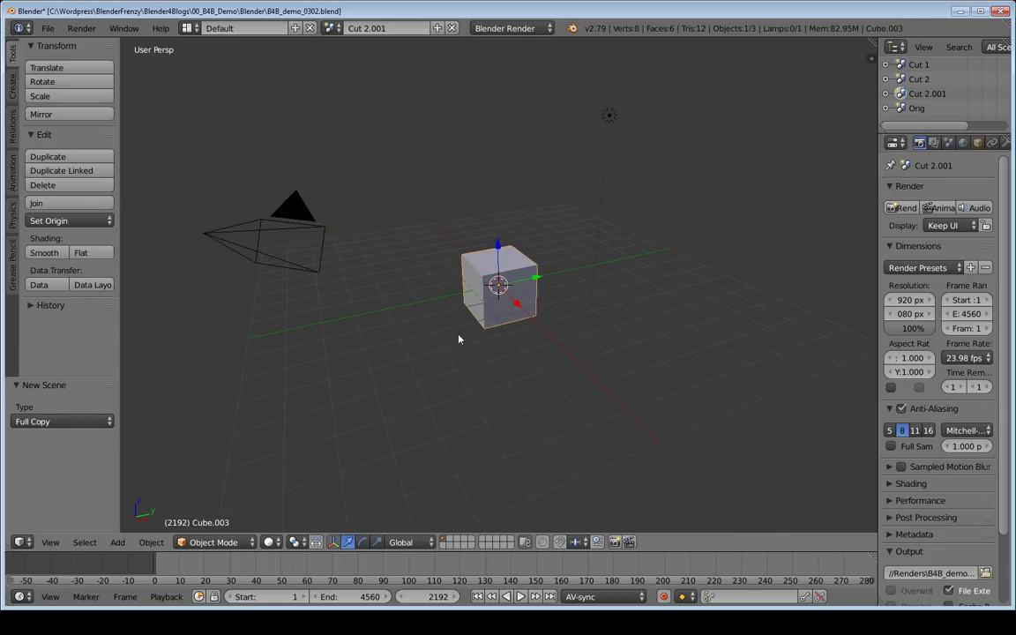
Step: View the cube through the camera with Rendered shading, and return to the 02 Just Compositing layout
{"action": "key", "text": "KP_0"}
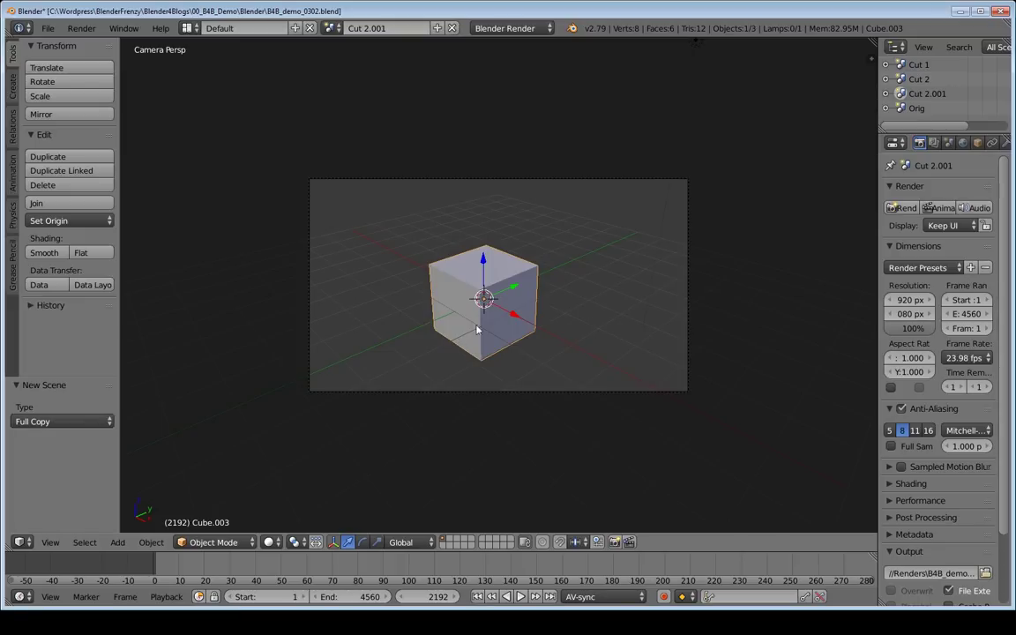
{"action": "left_click", "coordinate": [269, 541]}
{"action": "left_click", "coordinate": [297, 456]}
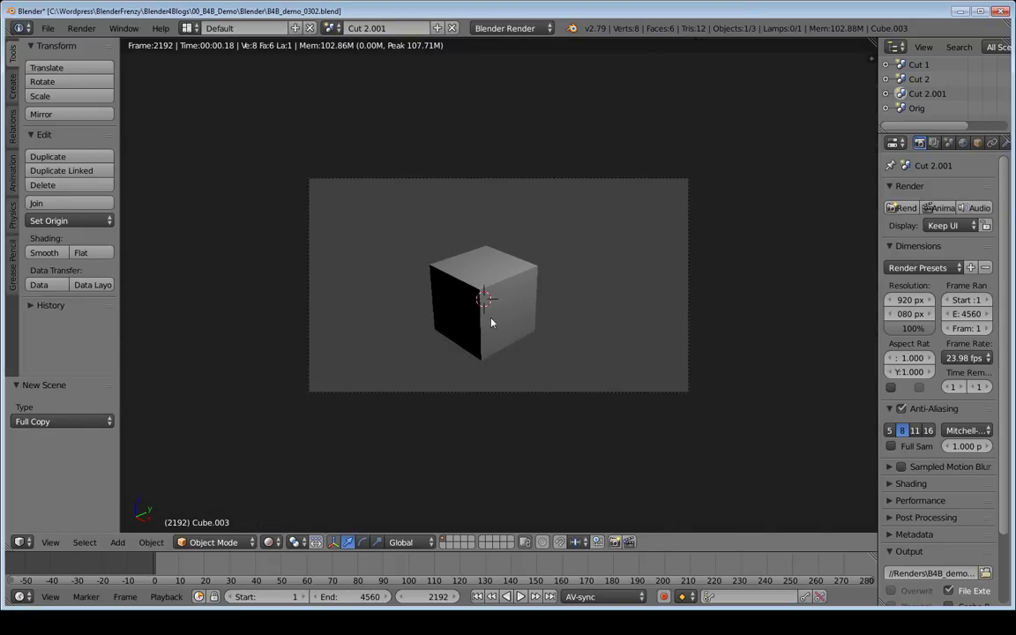
{"action": "left_click", "coordinate": [186, 28]}
{"action": "left_click", "coordinate": [226, 64]}
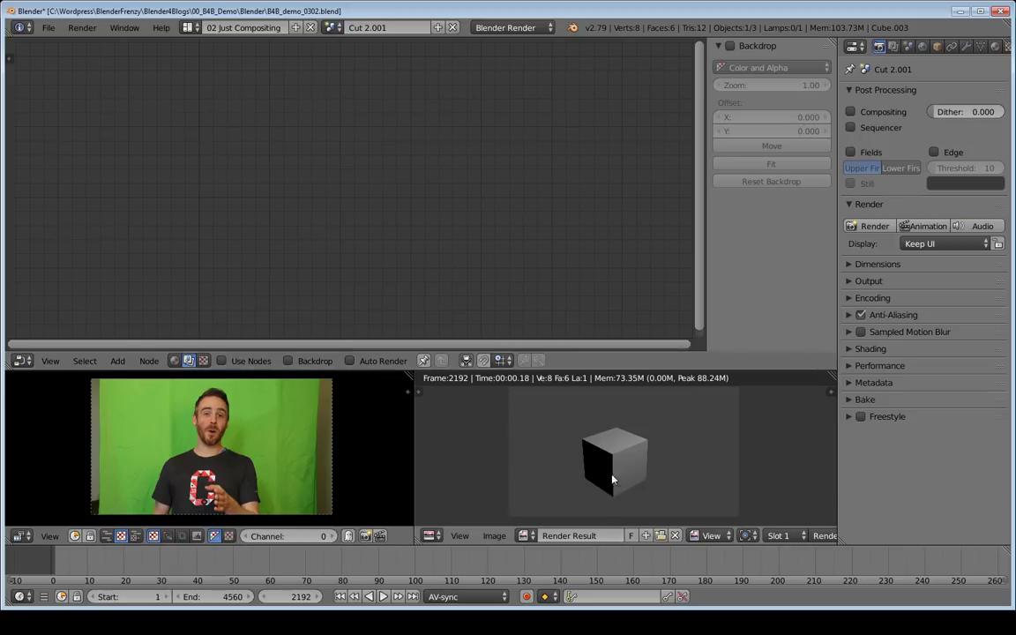
Step: Enable Use Nodes for the Cut 2.001 scene's compositing and spread the Render Layers and Composite nodes apart
{"action": "left_click", "coordinate": [22, 361]}
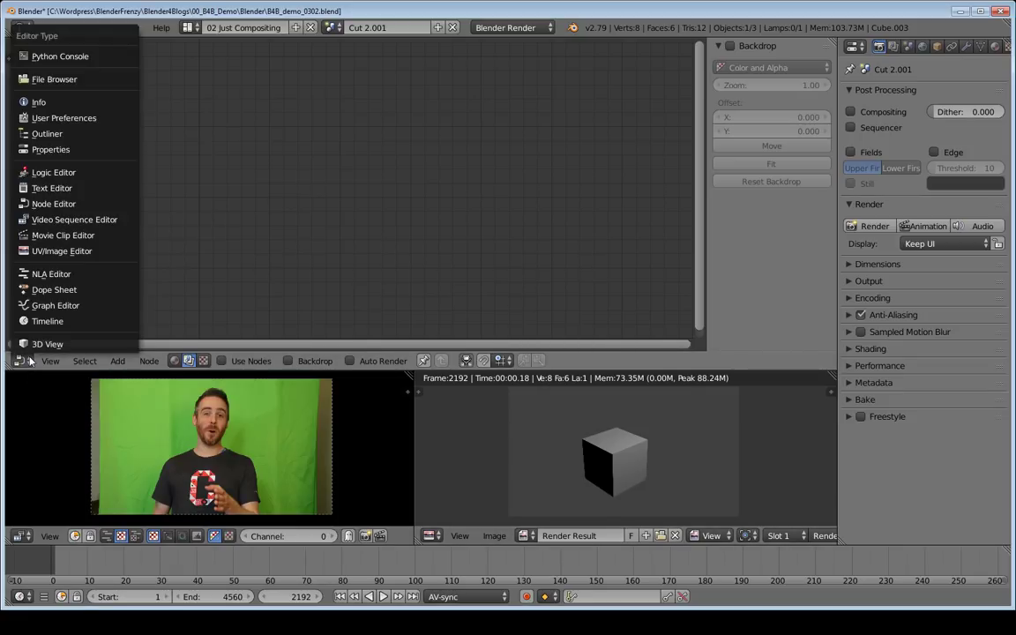
{"action": "left_click", "coordinate": [65, 206]}
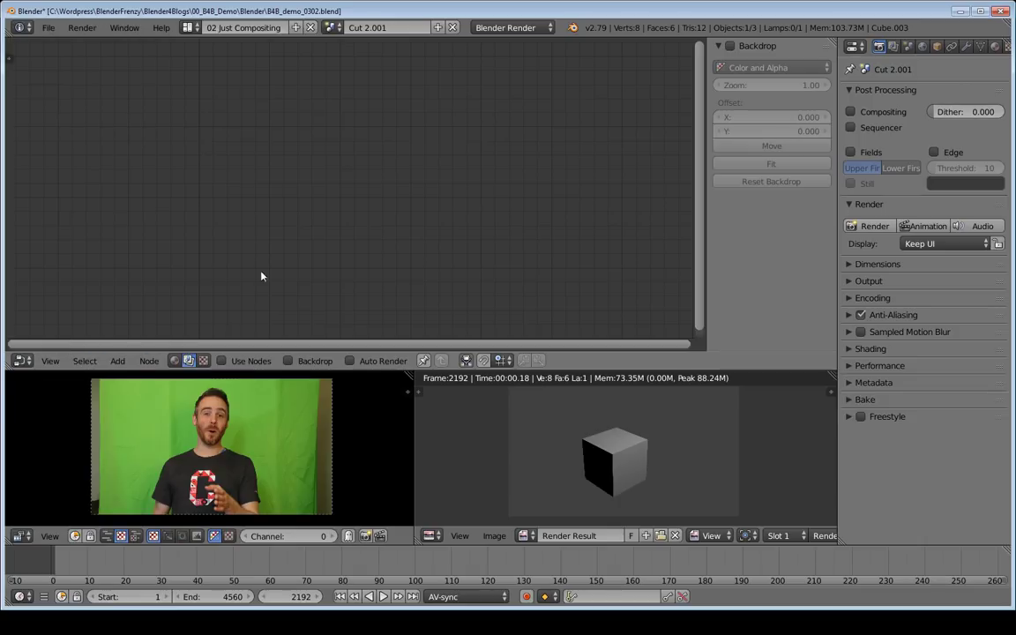
{"action": "left_click", "coordinate": [222, 361]}
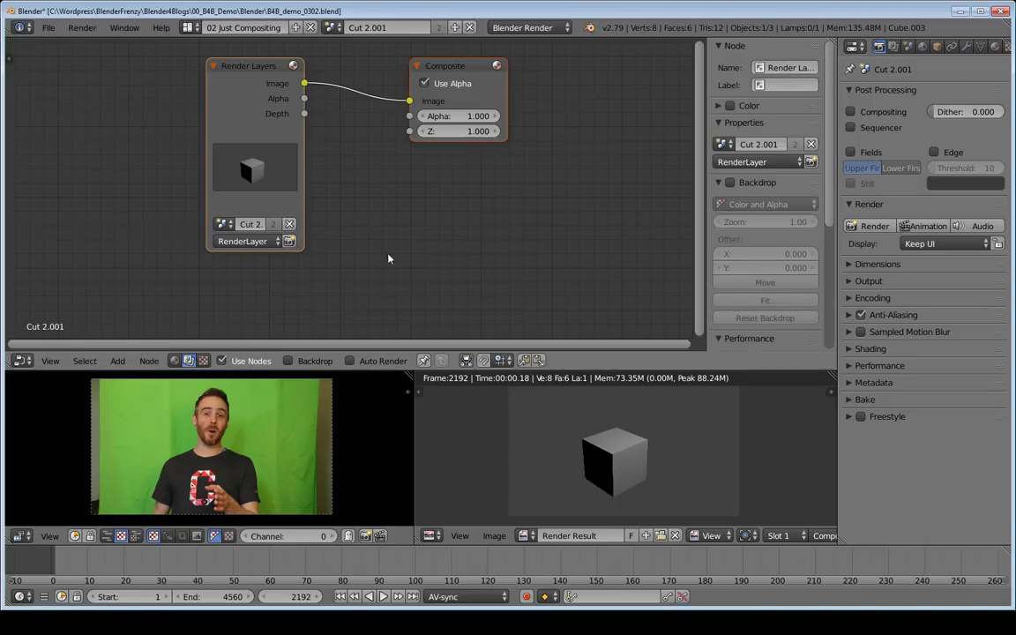
{"action": "middle_click_drag", "start_coordinate": [492, 168], "coordinate": [497, 184]}
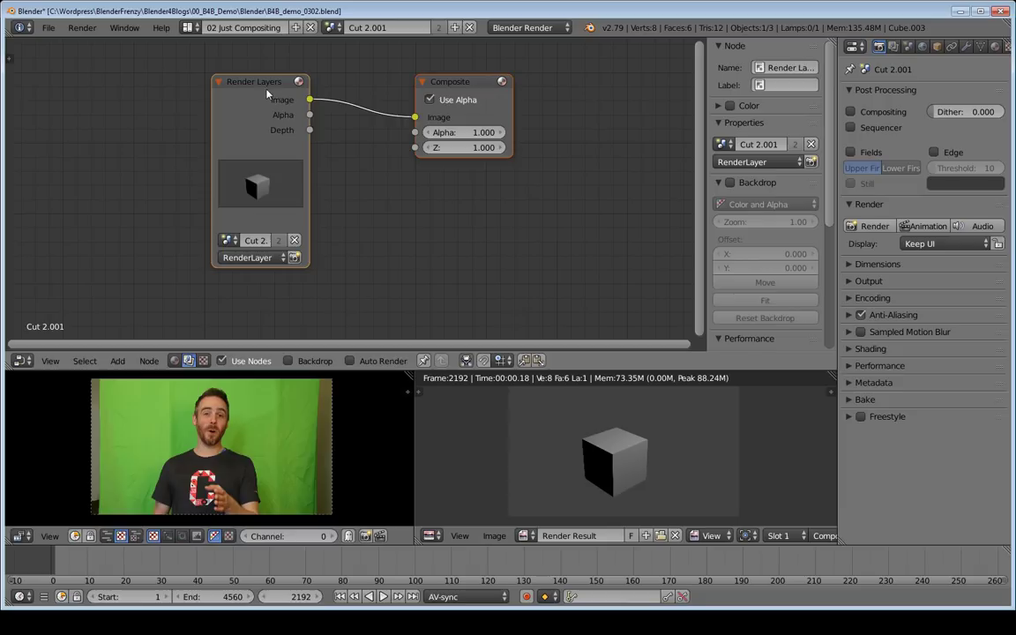
{"action": "left_click_drag", "start_coordinate": [234, 87], "coordinate": [172, 86]}
{"action": "left_click_drag", "start_coordinate": [470, 86], "coordinate": [563, 88]}
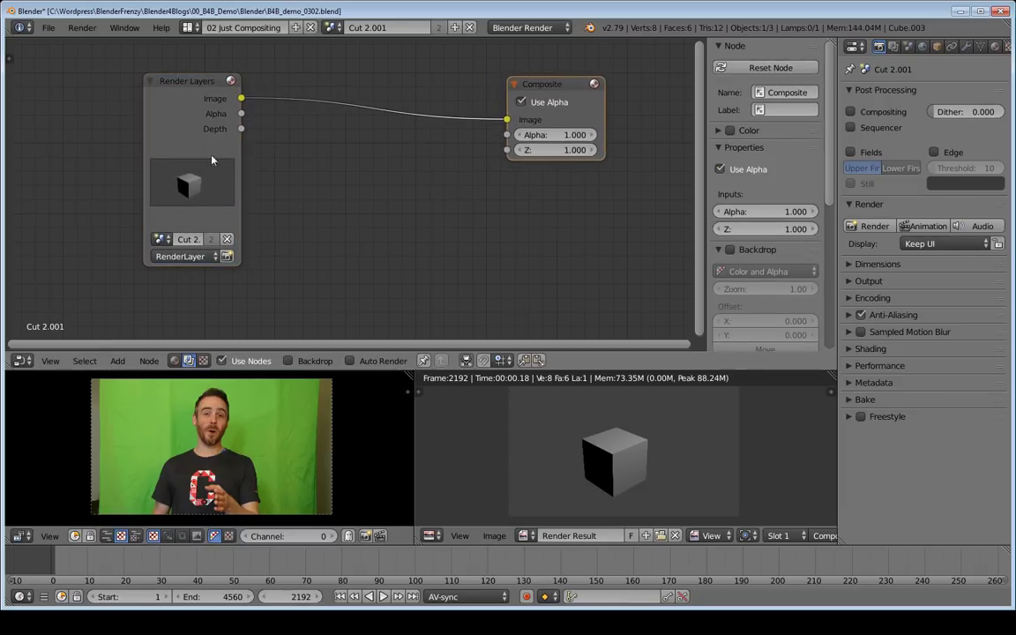
{"action": "left_click_drag", "start_coordinate": [175, 120], "coordinate": [177, 118]}
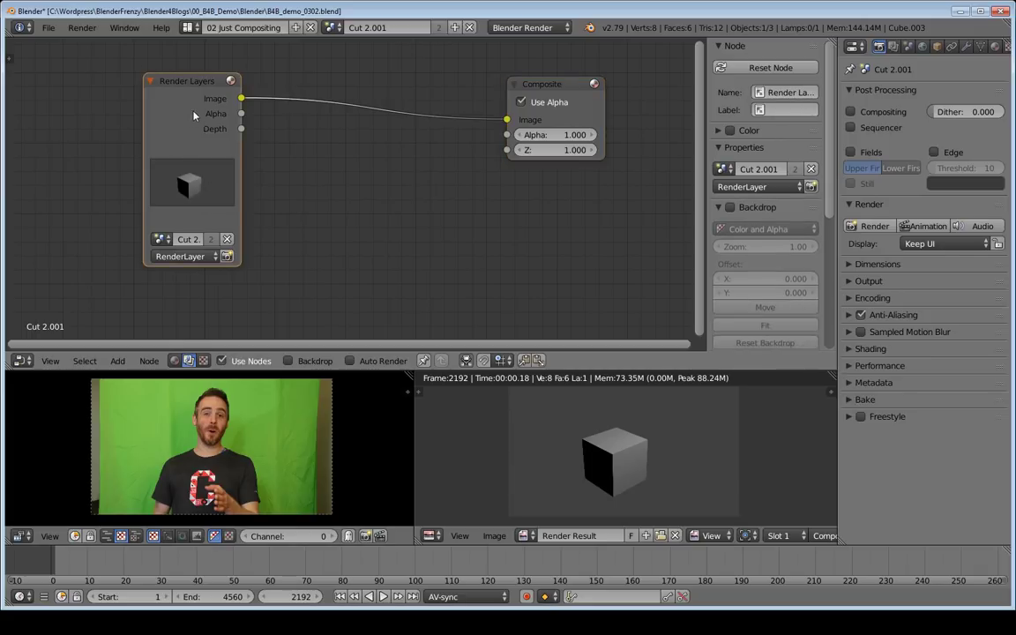
{"action": "mouse_move", "coordinate": [189, 97]}
{"action": "left_mouse_down"}
{"action": "mouse_move", "coordinate": [202, 125]}
{"action": "mouse_move", "coordinate": [193, 86]}
{"action": "left_mouse_up"}
{"action": "left_click_drag", "start_coordinate": [195, 129], "coordinate": [185, 174]}
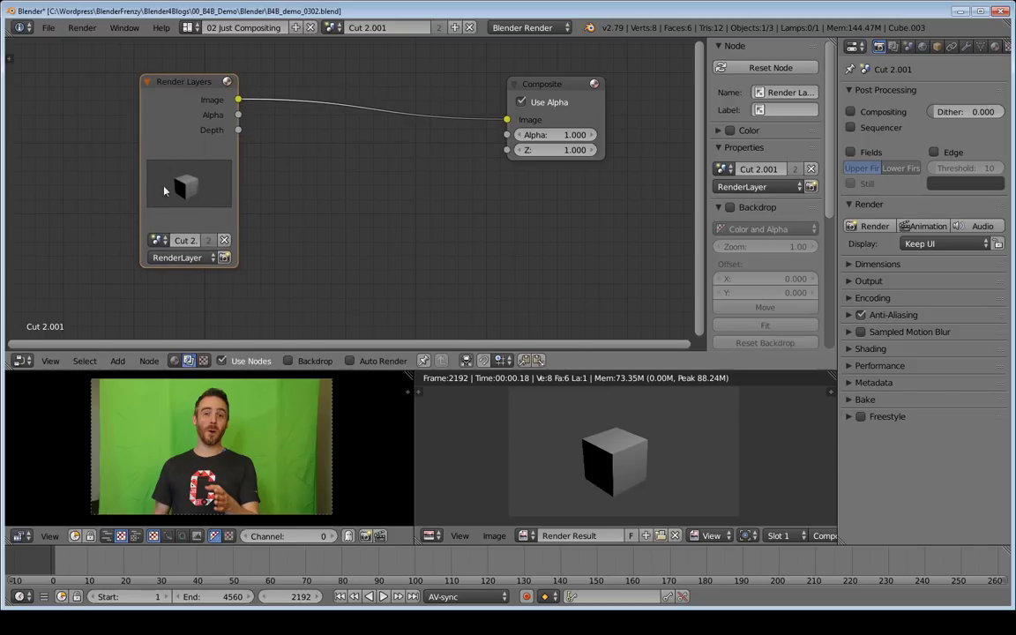
{"action": "left_click", "coordinate": [189, 27]}
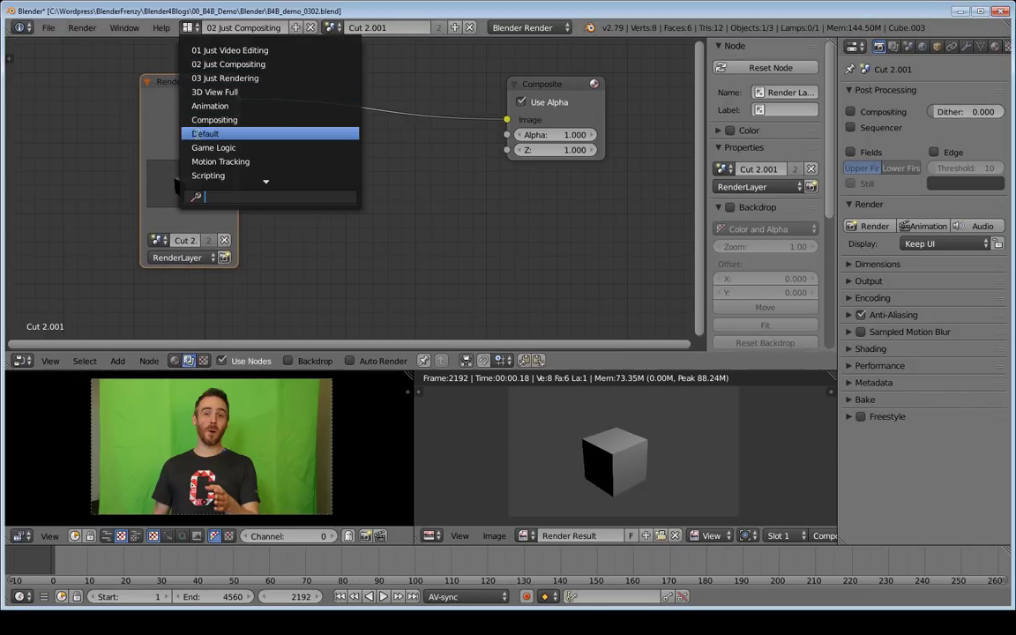
{"action": "left_click_drag", "start_coordinate": [545, 92], "coordinate": [511, 96]}
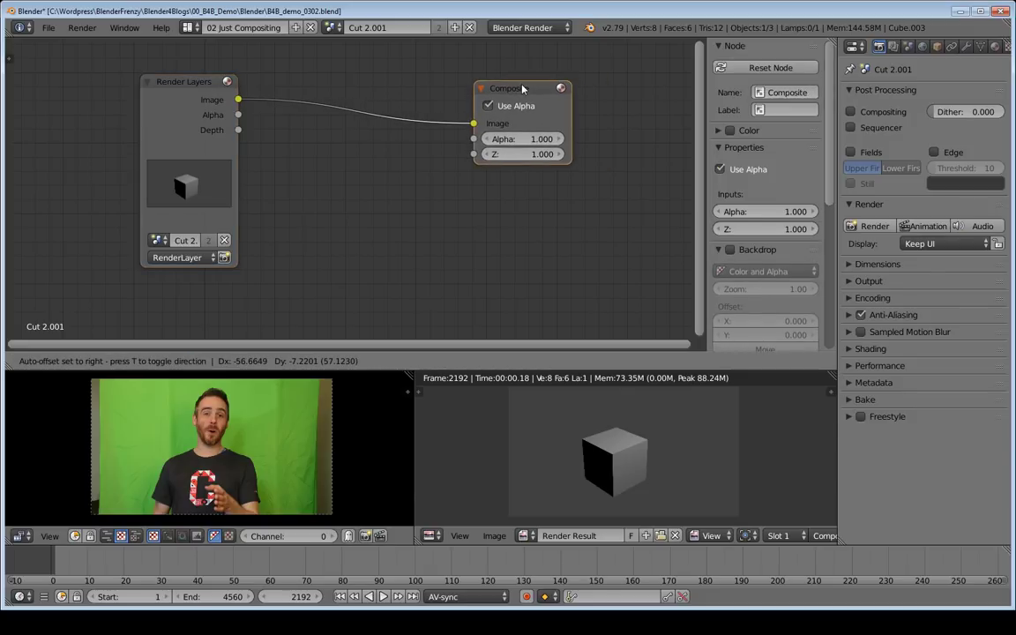
Step: Turn on Compositing in the scene's post processing and render the current frame through the nodes
{"action": "left_click", "coordinate": [869, 113]}
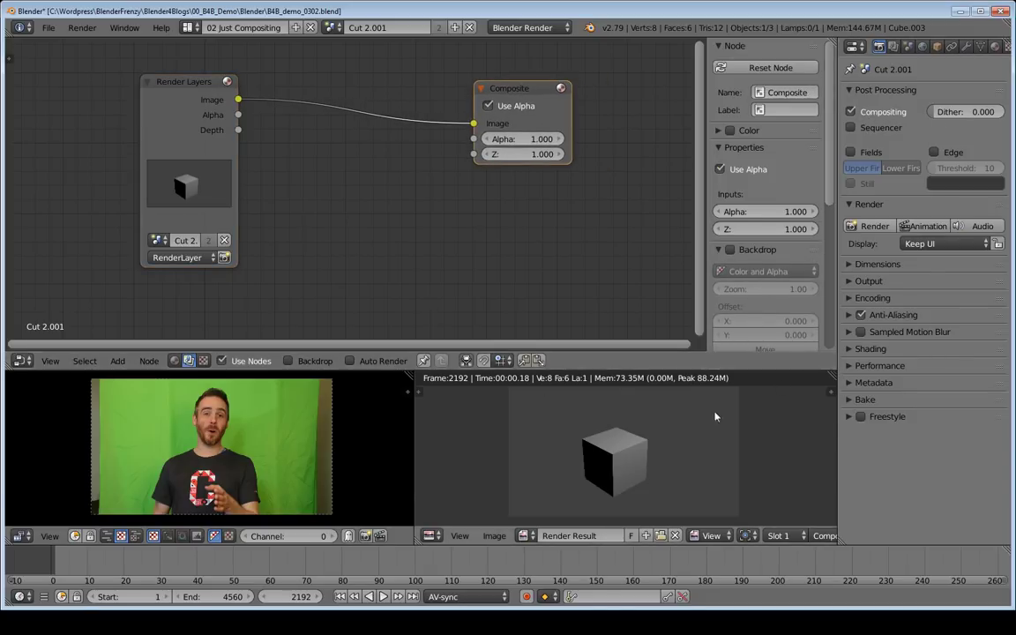
{"action": "left_click", "coordinate": [865, 228]}
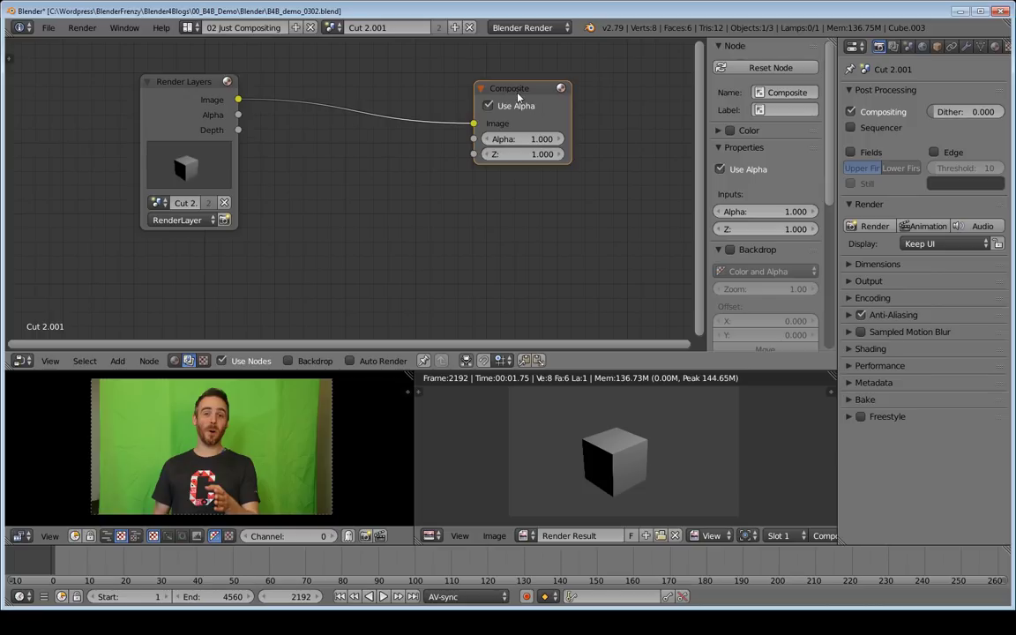
{"action": "left_click_drag", "start_coordinate": [503, 91], "coordinate": [516, 92]}
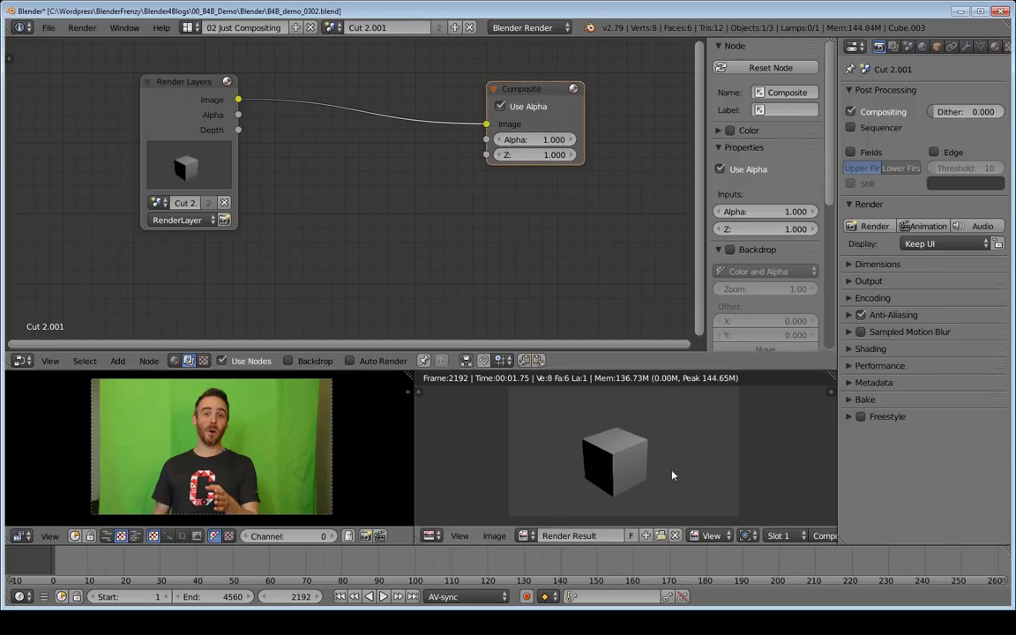
Step: Disconnect the Render Layers image from the Composite node and render the current frame
{"action": "key", "text": "l"}
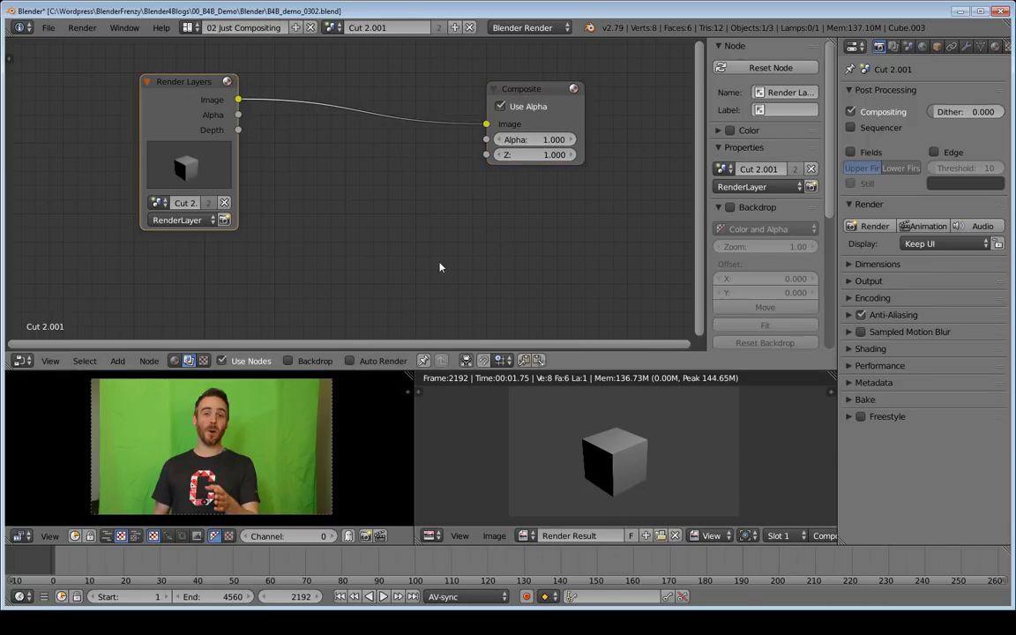
{"action": "left_click", "coordinate": [500, 106]}
{"action": "left_click_drag", "start_coordinate": [486, 124], "coordinate": [291, 124]}
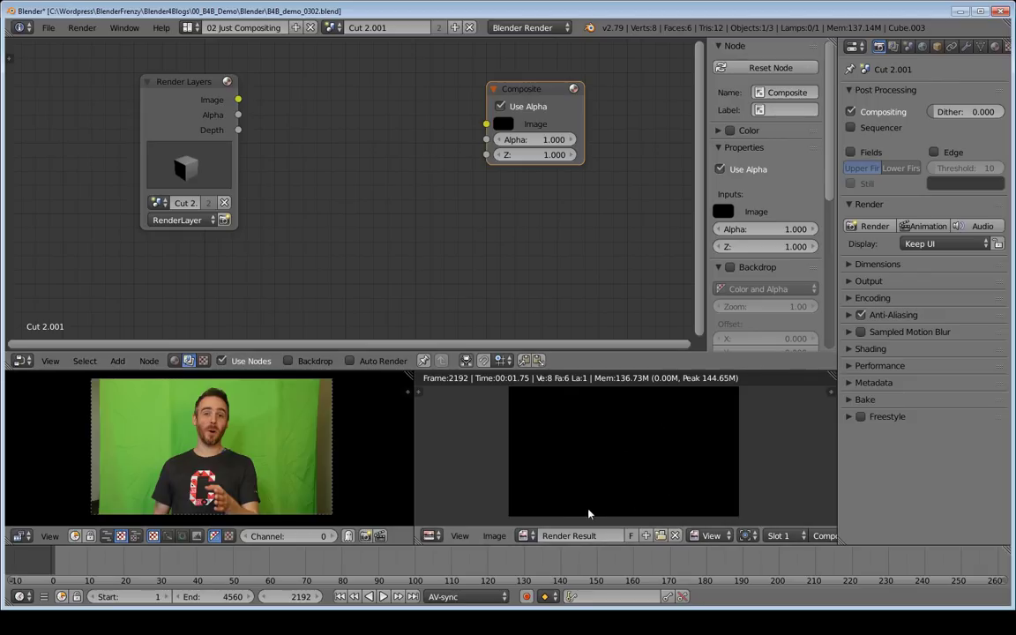
{"action": "left_click", "coordinate": [873, 227]}
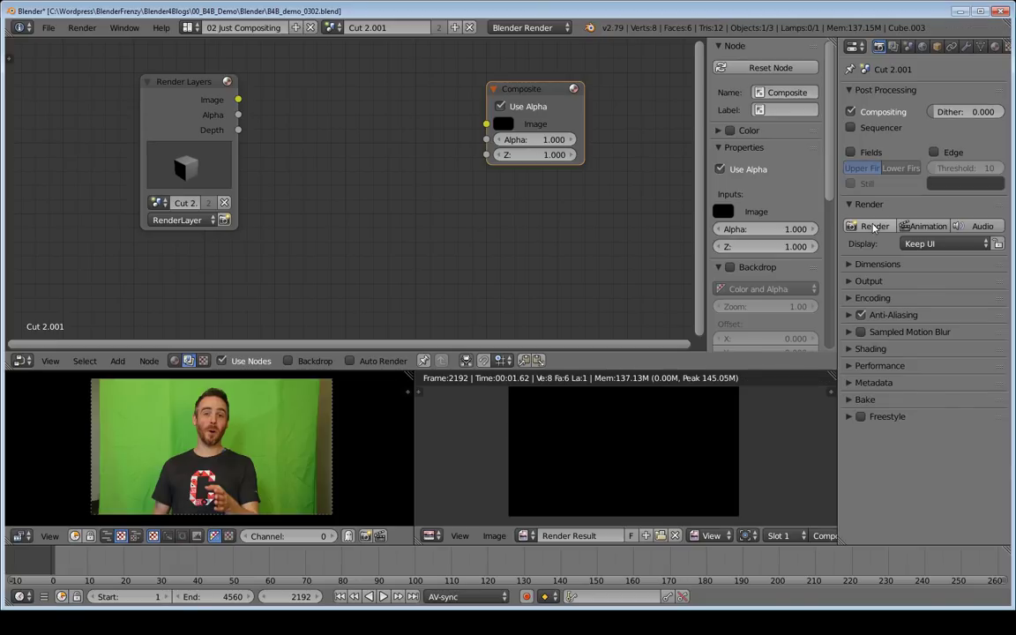
Step: Move the Render Layers and Composite nodes closer together in the node editor
{"action": "left_click_drag", "start_coordinate": [175, 171], "coordinate": [191, 168]}
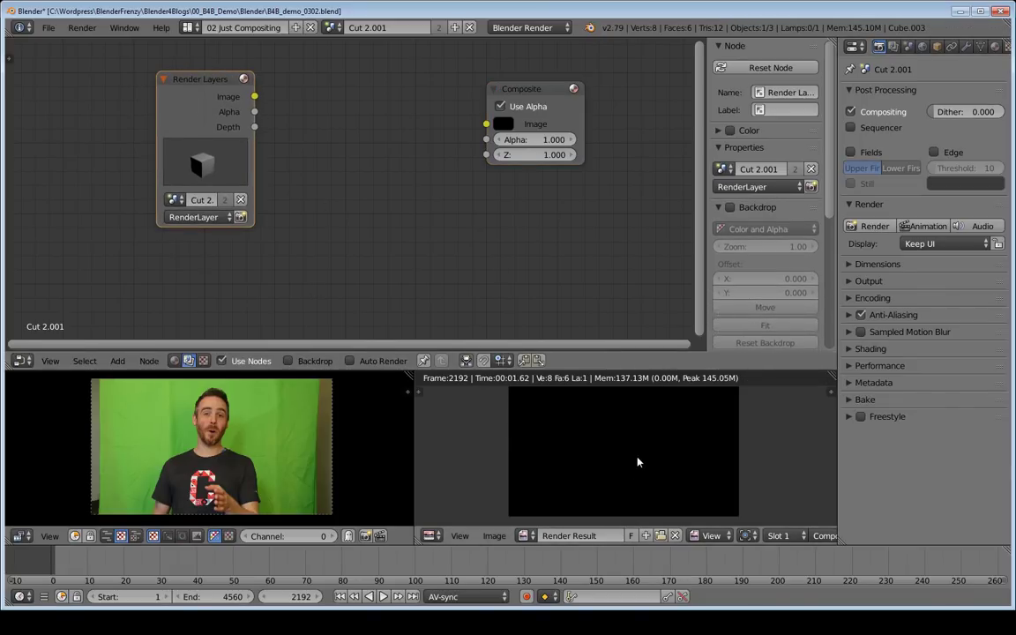
{"action": "left_click_drag", "start_coordinate": [182, 92], "coordinate": [227, 118]}
{"action": "mouse_move", "coordinate": [548, 93]}
{"action": "left_mouse_down"}
{"action": "mouse_move", "coordinate": [585, 98]}
{"action": "mouse_move", "coordinate": [538, 113]}
{"action": "mouse_move", "coordinate": [538, 97]}
{"action": "left_mouse_up"}
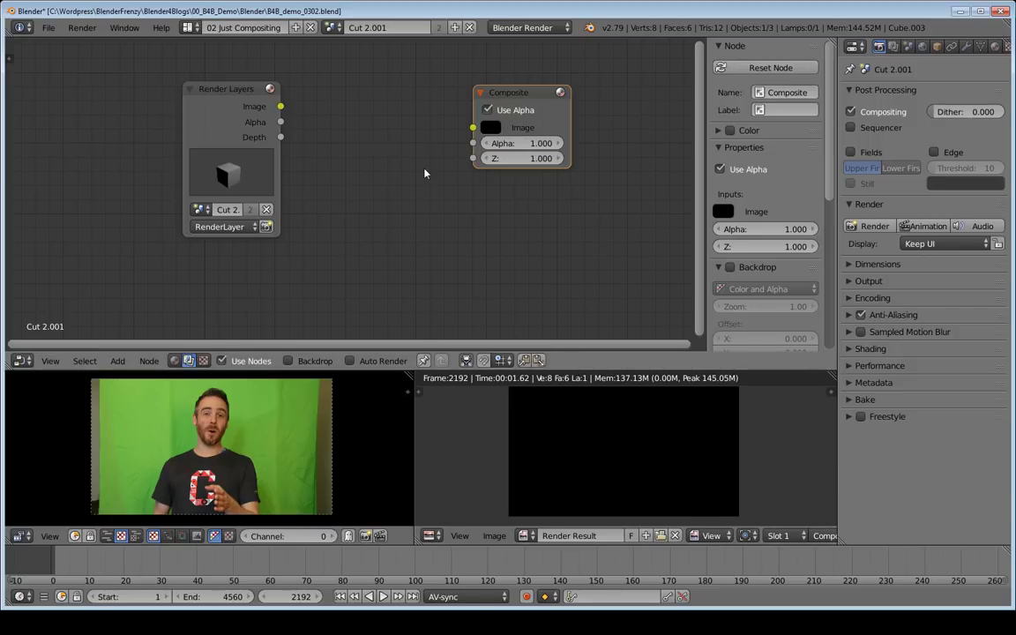
{"action": "left_click_drag", "start_coordinate": [223, 135], "coordinate": [216, 99]}
{"action": "mouse_move", "coordinate": [478, 88]}
{"action": "left_mouse_down"}
{"action": "mouse_move", "coordinate": [492, 86]}
{"action": "mouse_move", "coordinate": [476, 94]}
{"action": "left_mouse_up"}
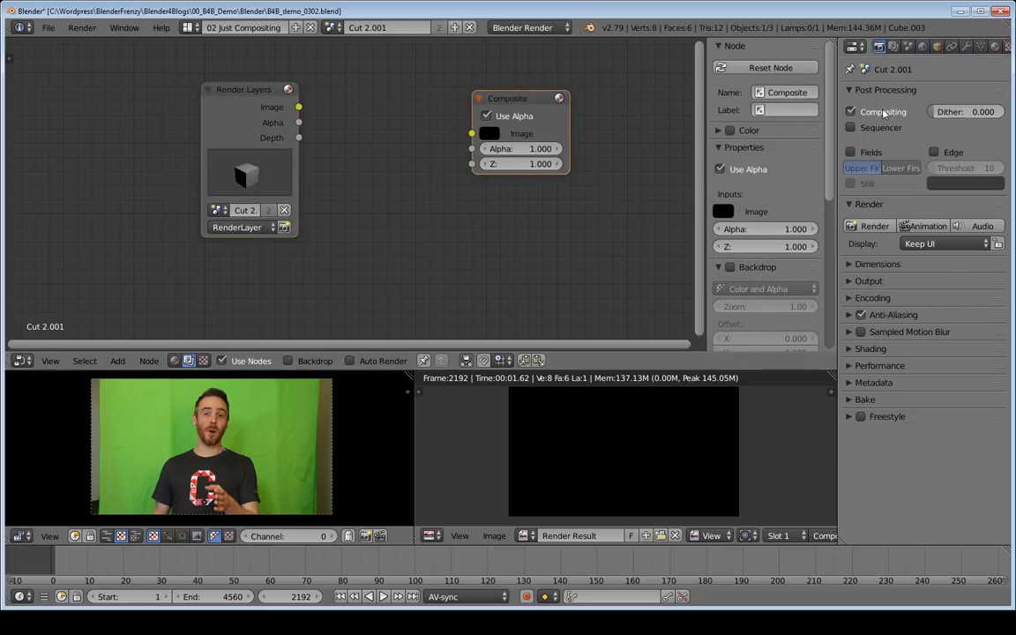
Step: Turn on Sequencer alongside Compositing in the post processing and render the current frame
{"action": "left_click", "coordinate": [850, 127]}
{"action": "left_click", "coordinate": [875, 228]}
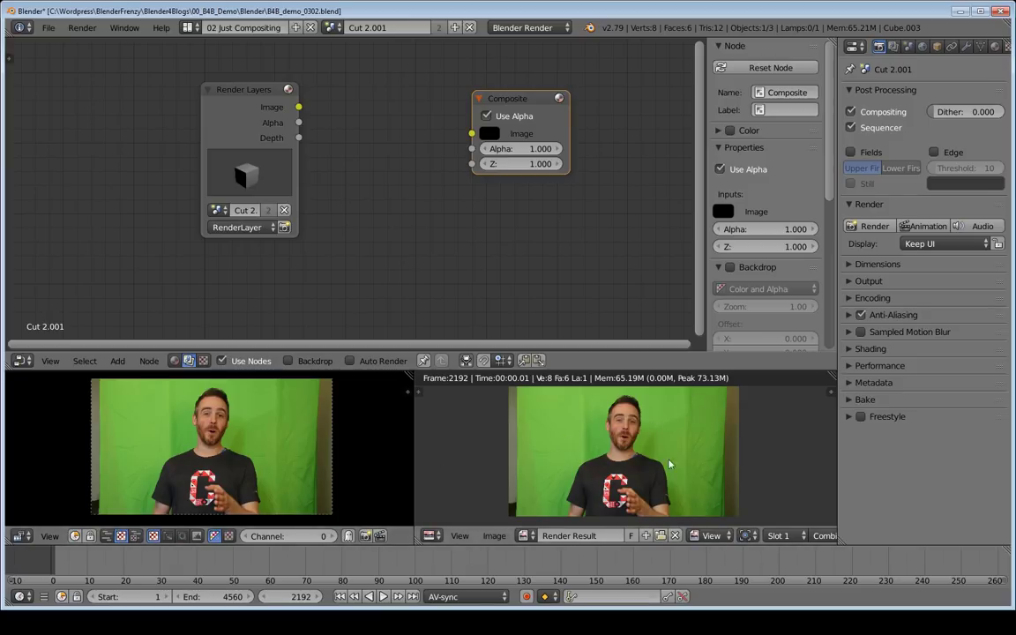
Step: Reconnect the Render Layers image to the Composite node, and render the frame with Compositing and Sequencer turned off
{"action": "left_click_drag", "start_coordinate": [299, 107], "coordinate": [472, 133]}
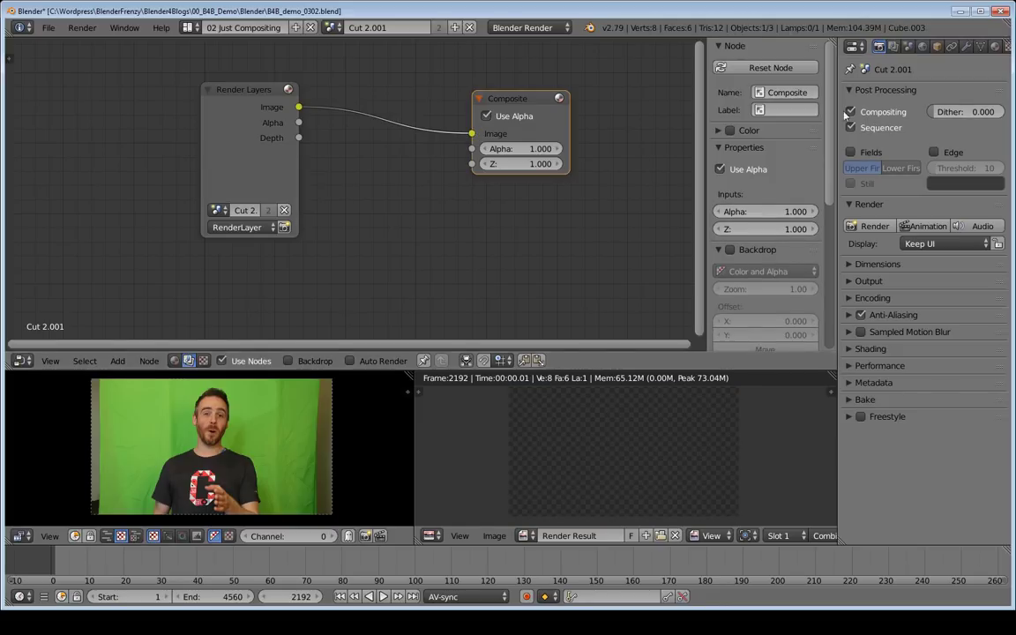
{"action": "left_click", "coordinate": [870, 226]}
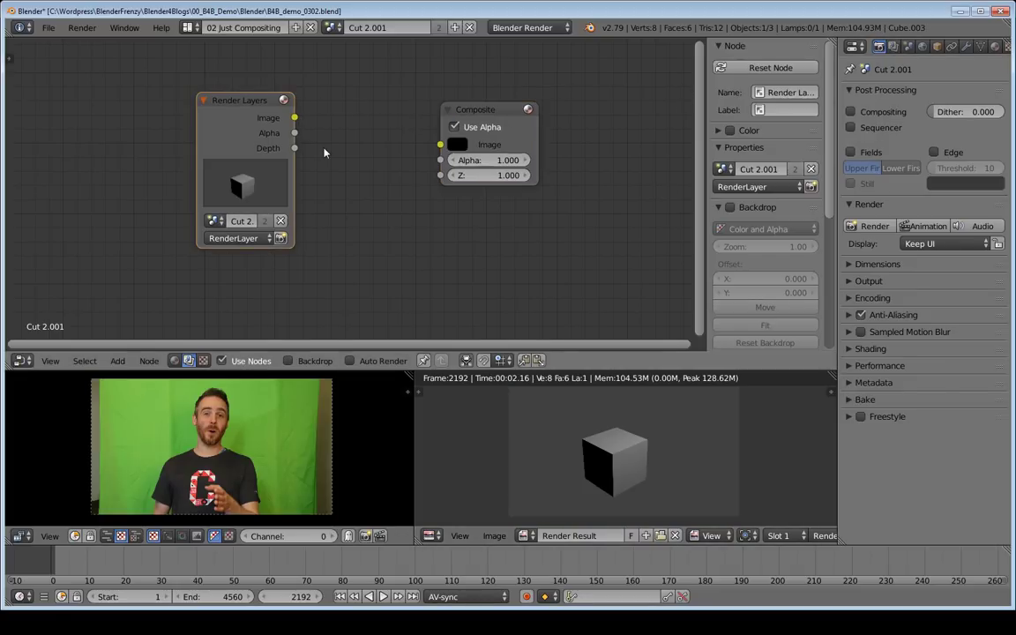
{"action": "left_click", "coordinate": [477, 110]}
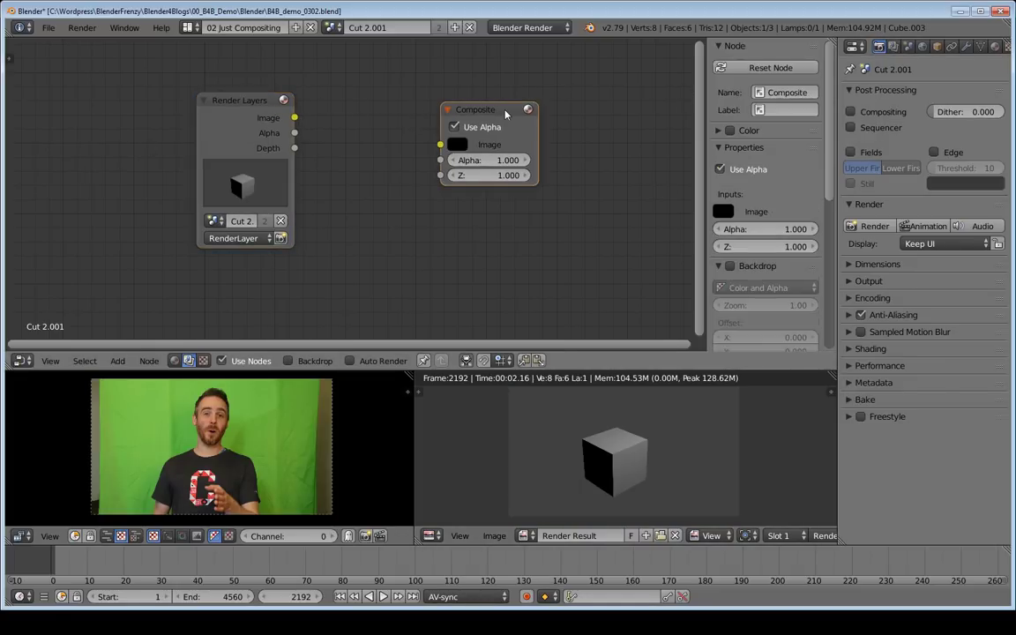
{"action": "left_click", "coordinate": [235, 124]}
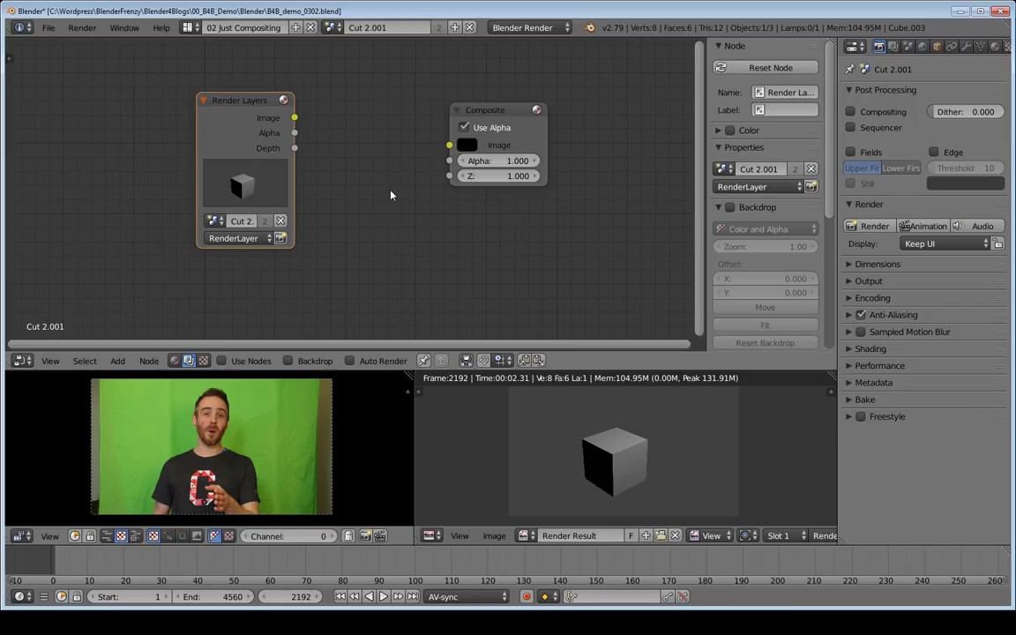
Step: Delete the copied scene Cut 2.001 and change the screen layout to 01 Just Video Editing
{"action": "left_click", "coordinate": [470, 27]}
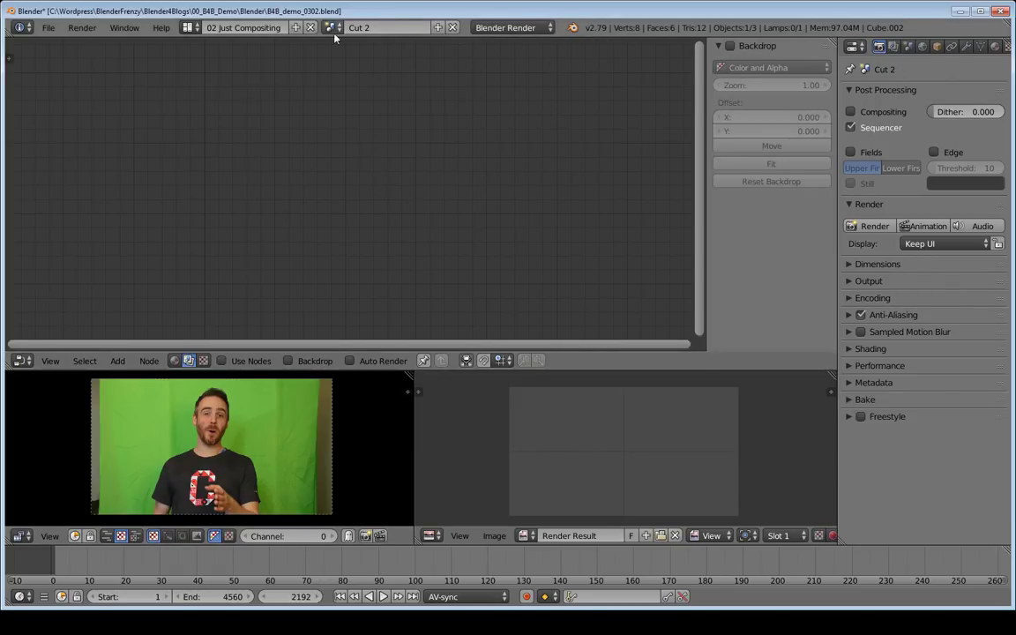
{"action": "left_click", "coordinate": [189, 28]}
{"action": "left_click", "coordinate": [225, 50]}
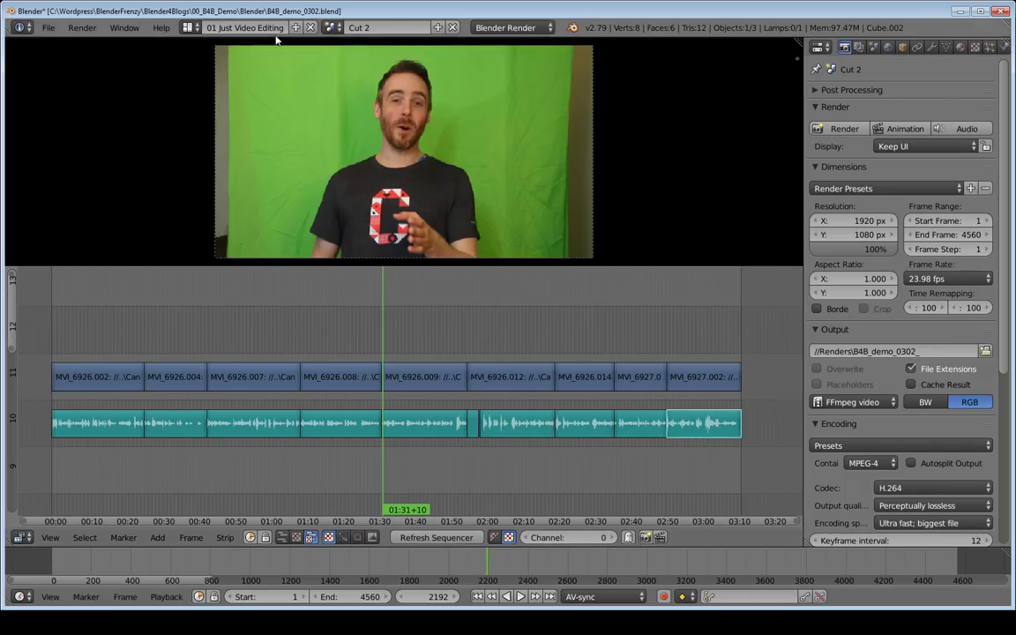
Step: Create a new scene from Cut 2 using Copy Settings and name it Greenscreen
{"action": "left_click", "coordinate": [438, 28]}
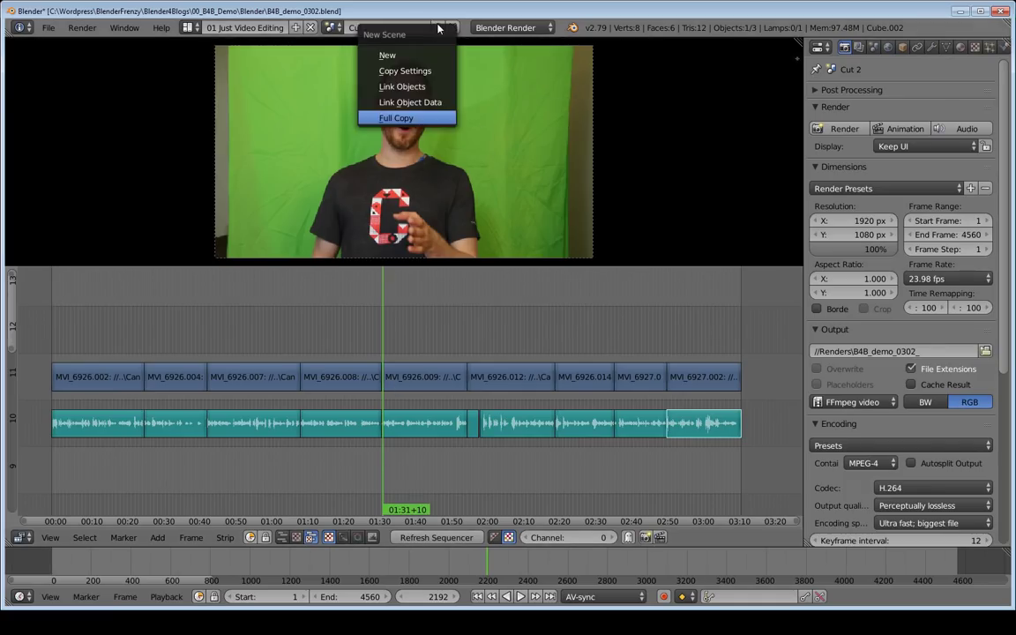
{"action": "left_click", "coordinate": [394, 75]}
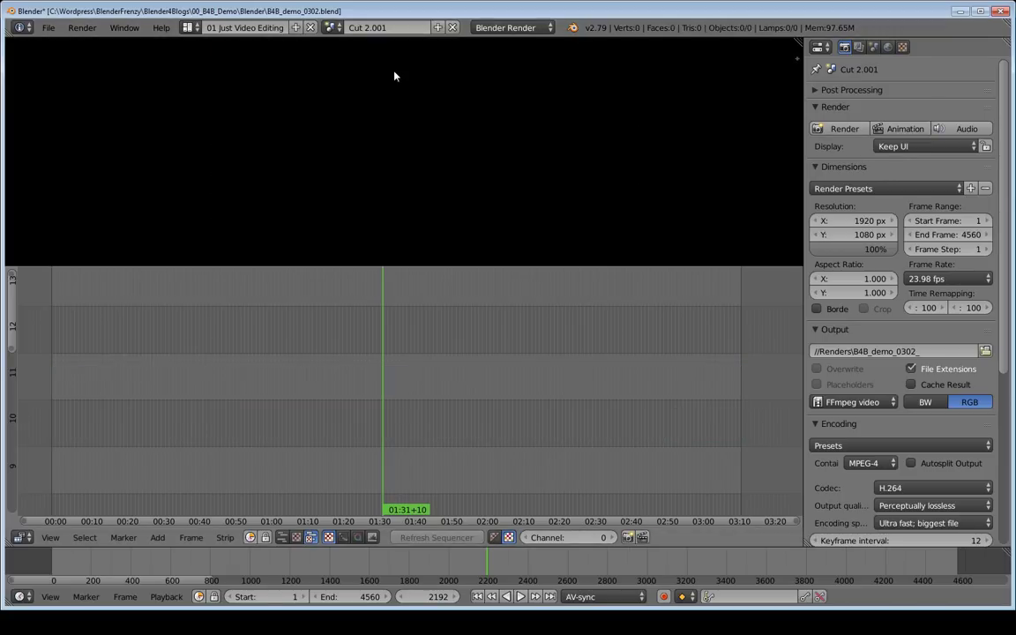
{"action": "left_click", "coordinate": [398, 25]}
{"action": "type", "text": "Greenscreen"}
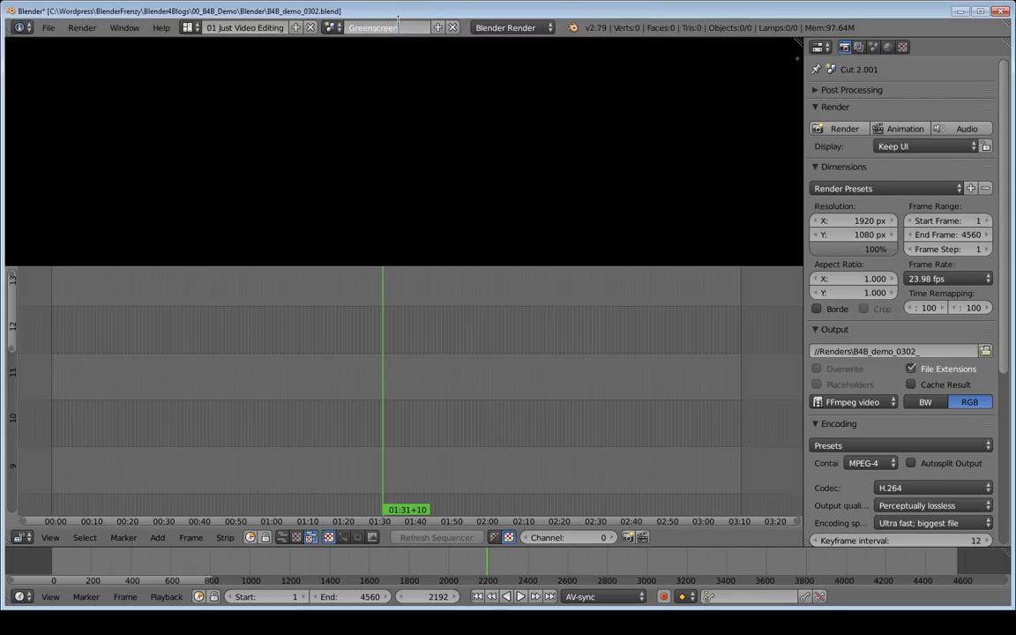
{"action": "key", "text": "Return"}
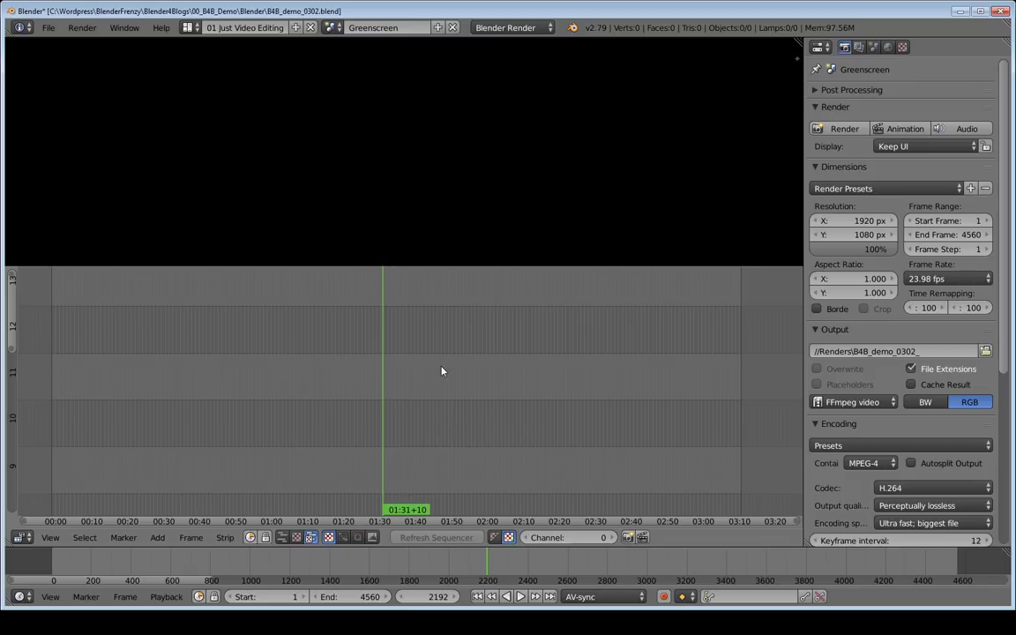
Step: Start adding a movie strip and rename the file B4B_demo_0203_0001-4560.mp4 in the Renders folder as Phase1_PreCut_Footage.mp4
{"action": "key", "text": "shift+a"}
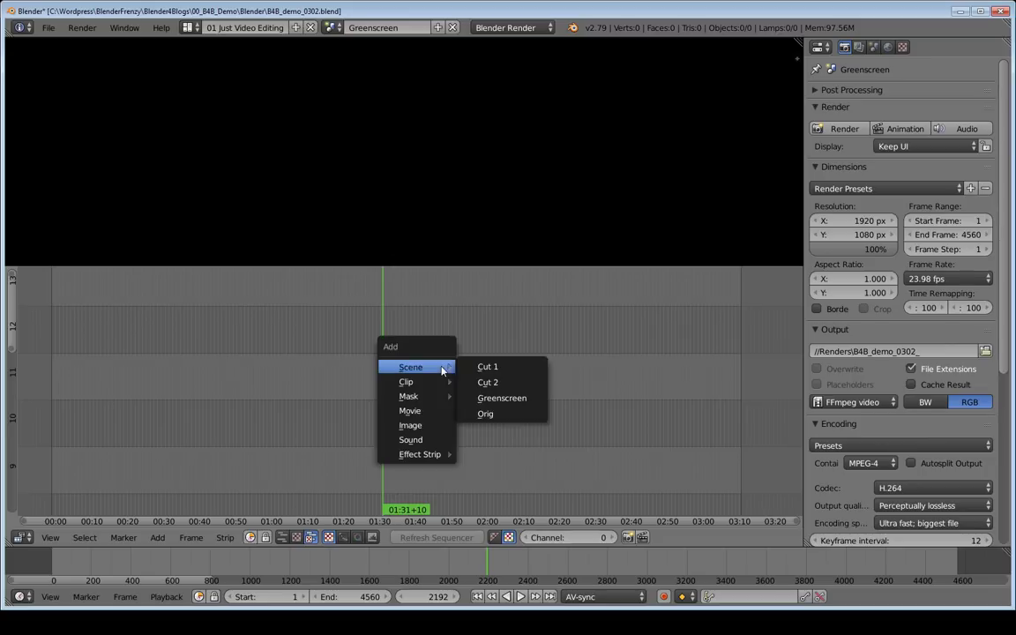
{"action": "left_click", "coordinate": [418, 415]}
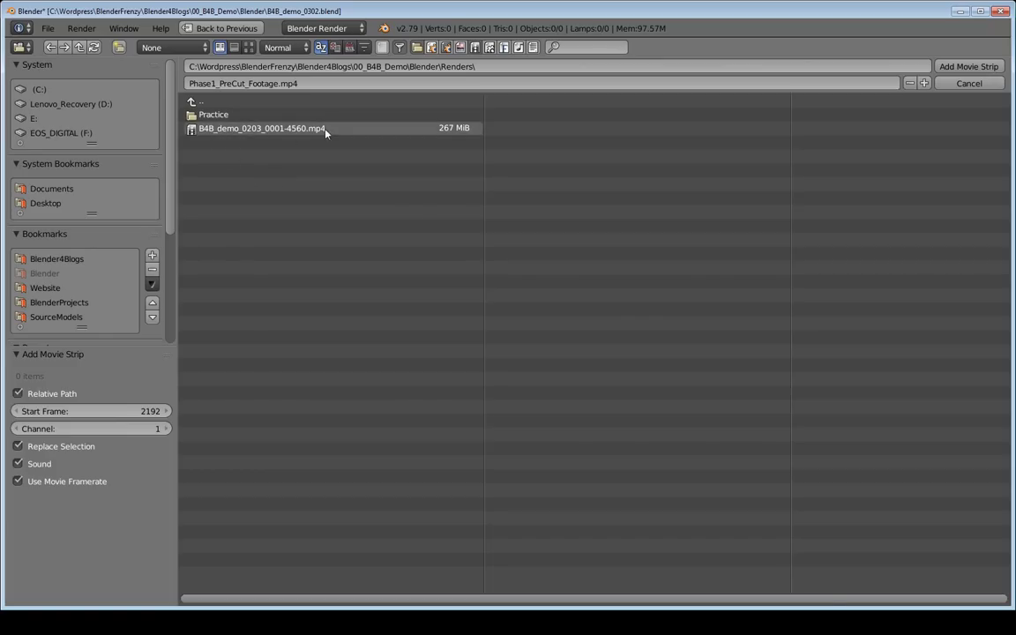
{"action": "left_click", "coordinate": [247, 130], "text": "ctrl"}
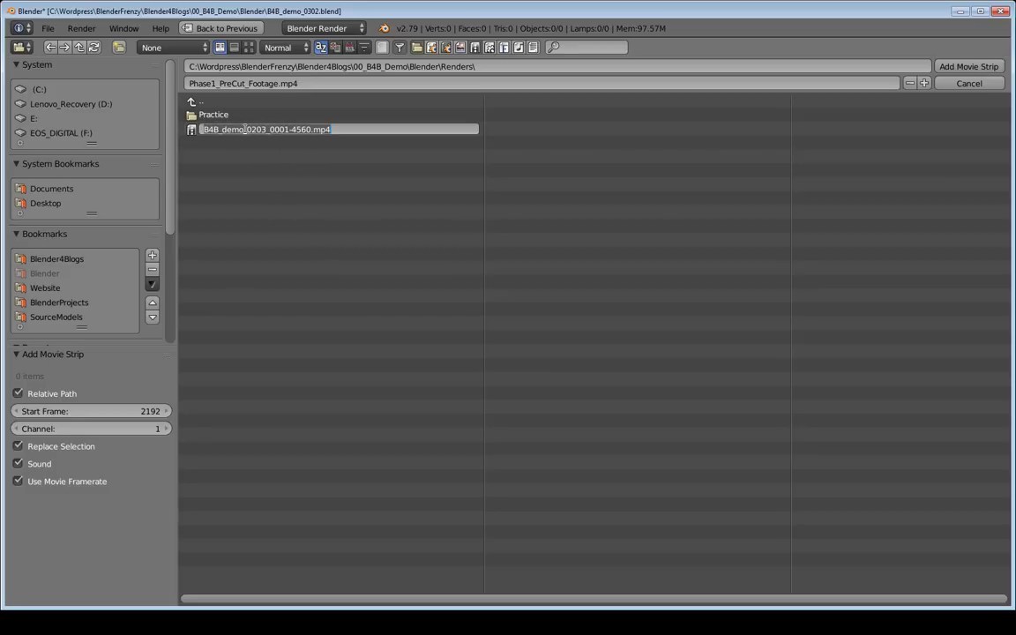
{"action": "type", "text": "Pha"}
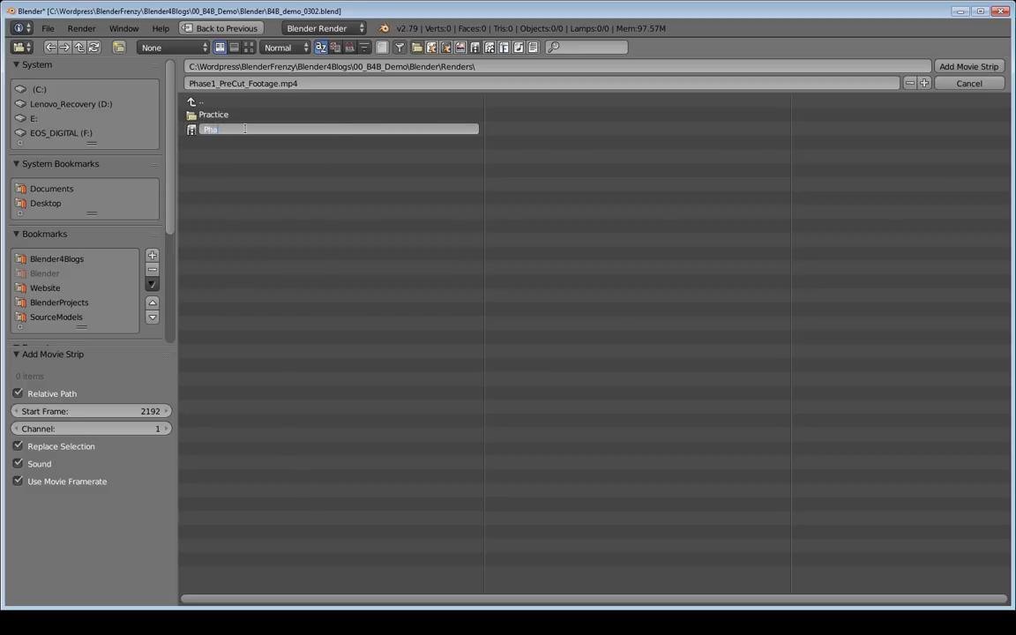
{"action": "type", "text": "se1_PreCut_Footage.mp4"}
{"action": "key", "text": "Return"}
Step: Add the movie Phase1_PreCut_Footage.mp4 with its sound to the Greenscreen scene's sequencer, starting at frame 2192
{"action": "left_click", "coordinate": [258, 131]}
{"action": "double_click", "coordinate": [258, 131]}
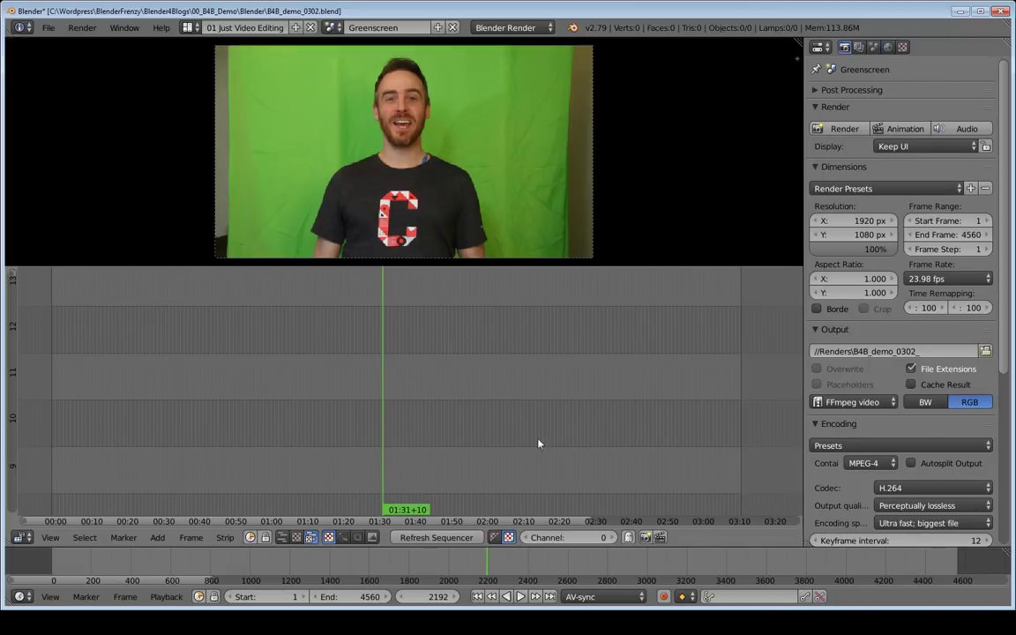
{"action": "key", "text": "Home"}
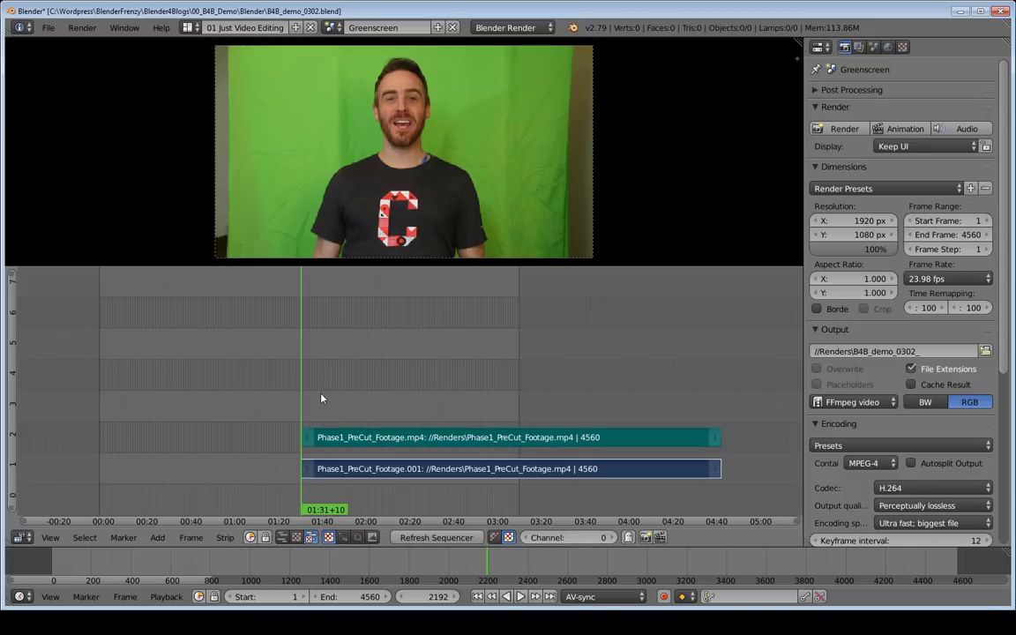
Step: Snap both Phase1_PreCut_Footage strips to frame 1 and move the movie strip to channel 3 above the sound strip
{"action": "key", "text": "shift+Left"}
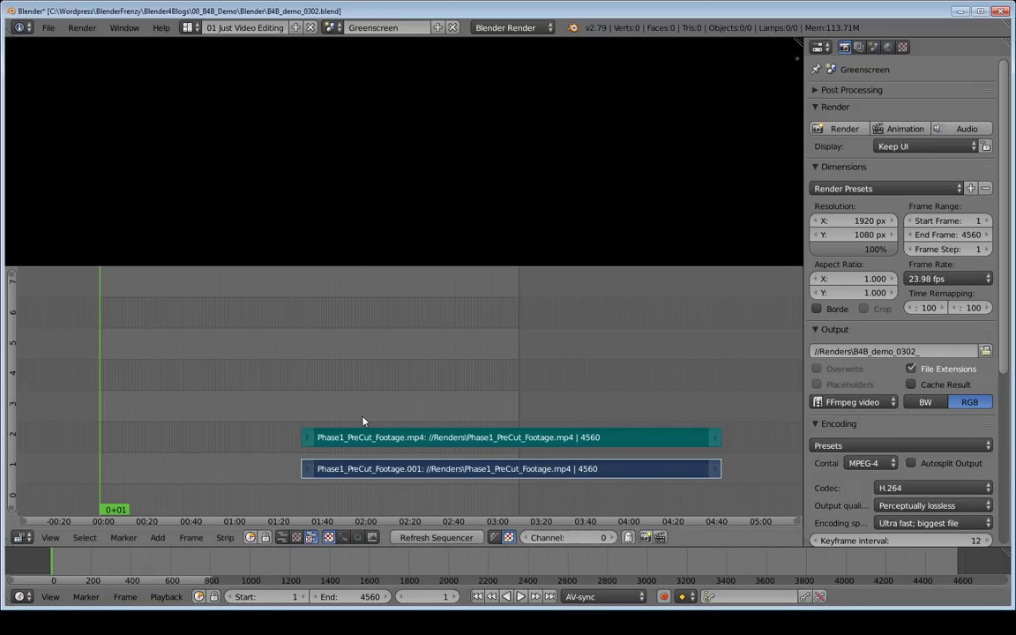
{"action": "key", "text": "shift+s"}
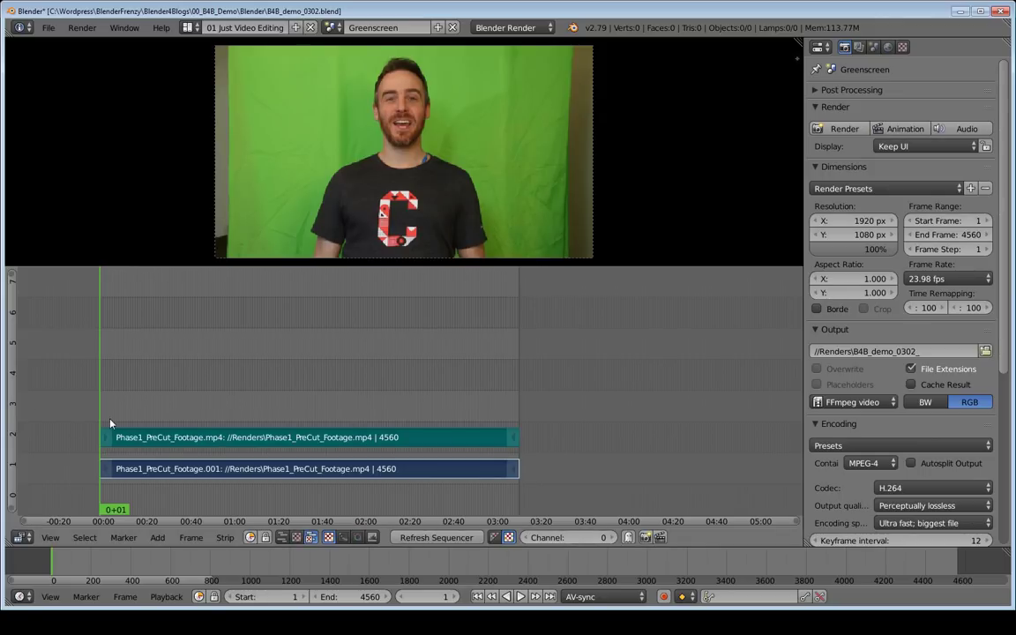
{"action": "middle_click_drag", "start_coordinate": [270, 388], "coordinate": [379, 362]}
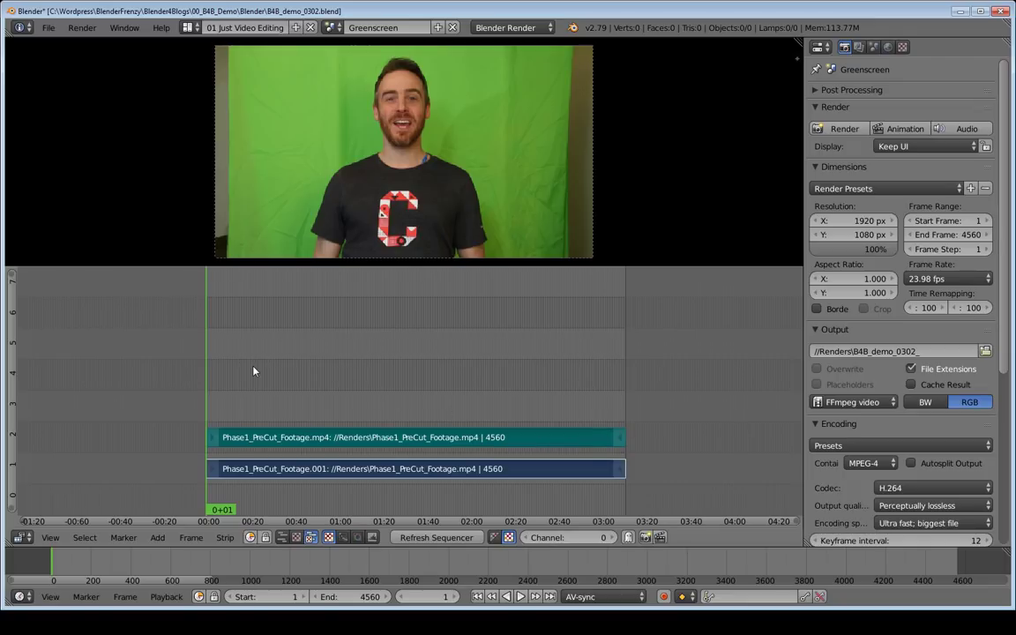
{"action": "middle_click_drag", "start_coordinate": [253, 367], "coordinate": [240, 369]}
{"action": "right_click", "coordinate": [347, 468]}
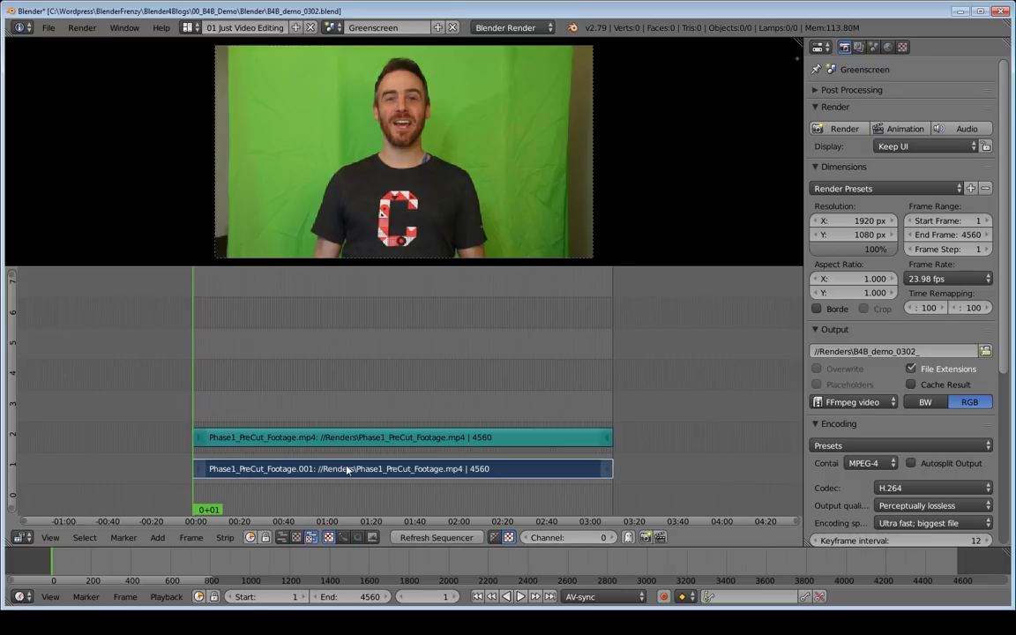
{"action": "right_click_drag", "start_coordinate": [347, 470], "coordinate": [342, 413]}
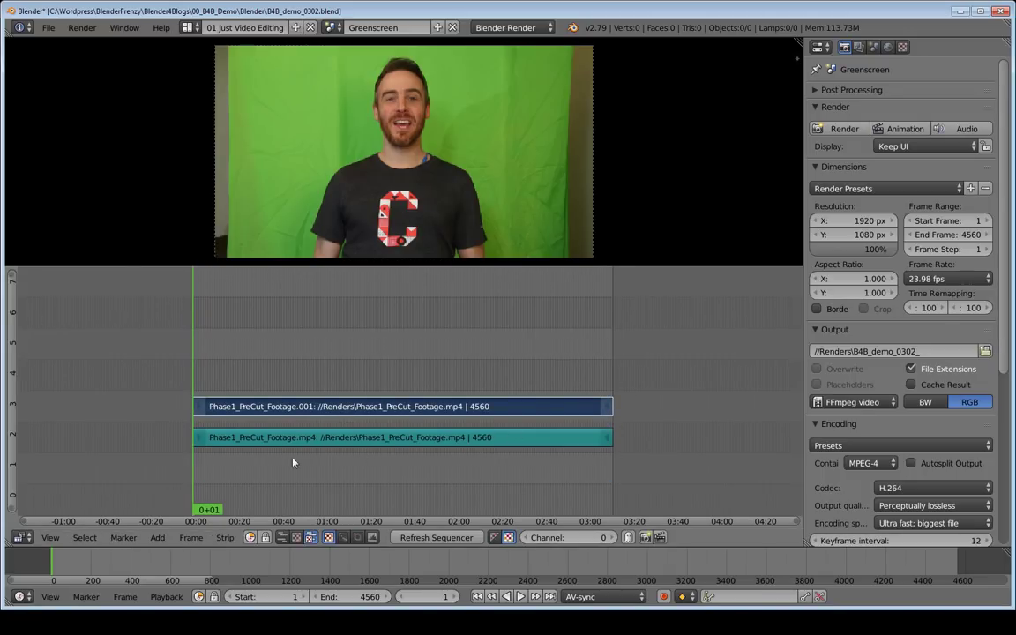
{"action": "middle_click_drag", "start_coordinate": [447, 402], "coordinate": [466, 402]}
Step: Change the screen layout to 02 Just Compositing and narrow the sequencer preview to give the render result view more room
{"action": "left_click", "coordinate": [189, 28]}
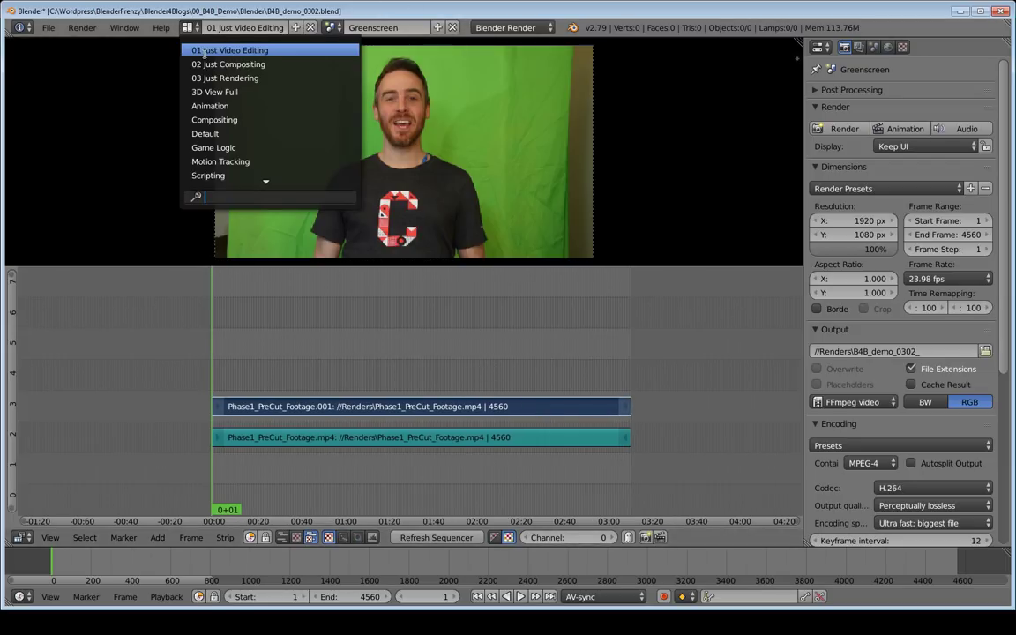
{"action": "left_click", "coordinate": [202, 64]}
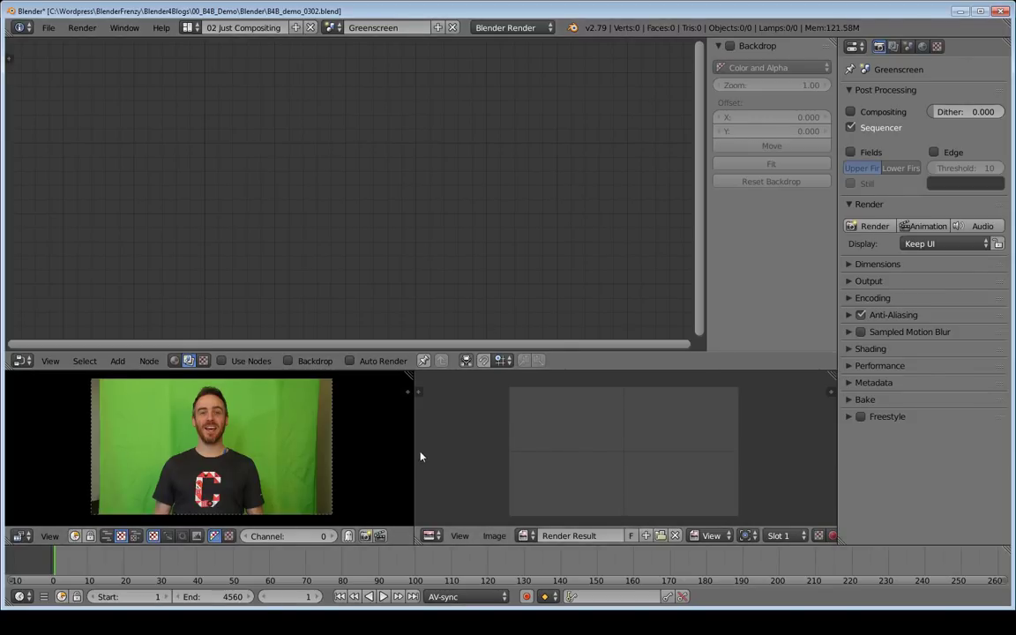
{"action": "left_click_drag", "start_coordinate": [413, 451], "coordinate": [254, 440]}
{"action": "scroll", "coordinate": [203, 446], "scroll_direction": "down", "scroll_amount": 4}
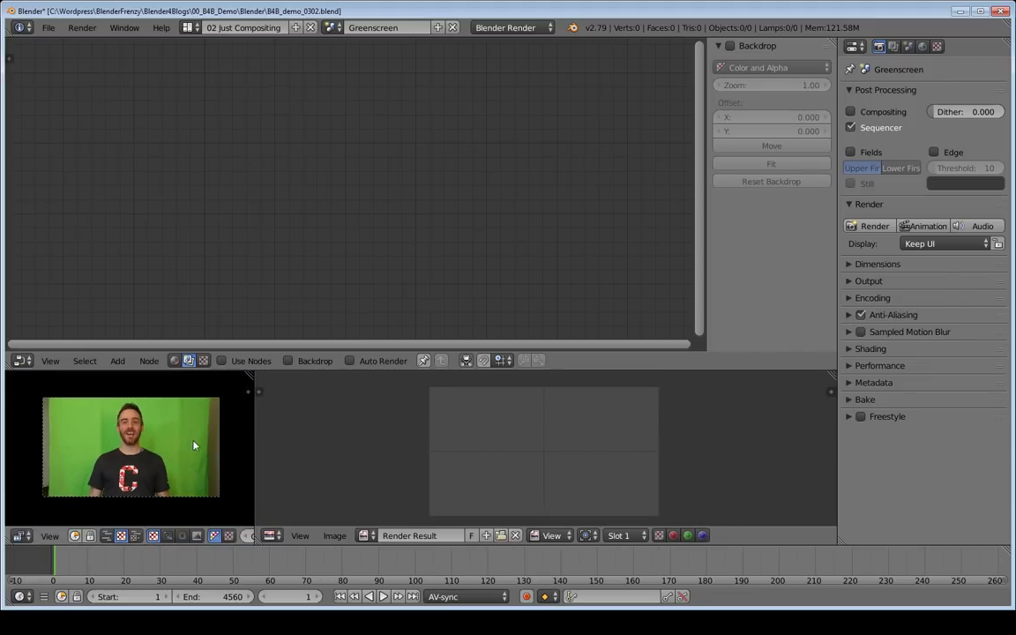
{"action": "left_click_drag", "start_coordinate": [252, 446], "coordinate": [199, 439]}
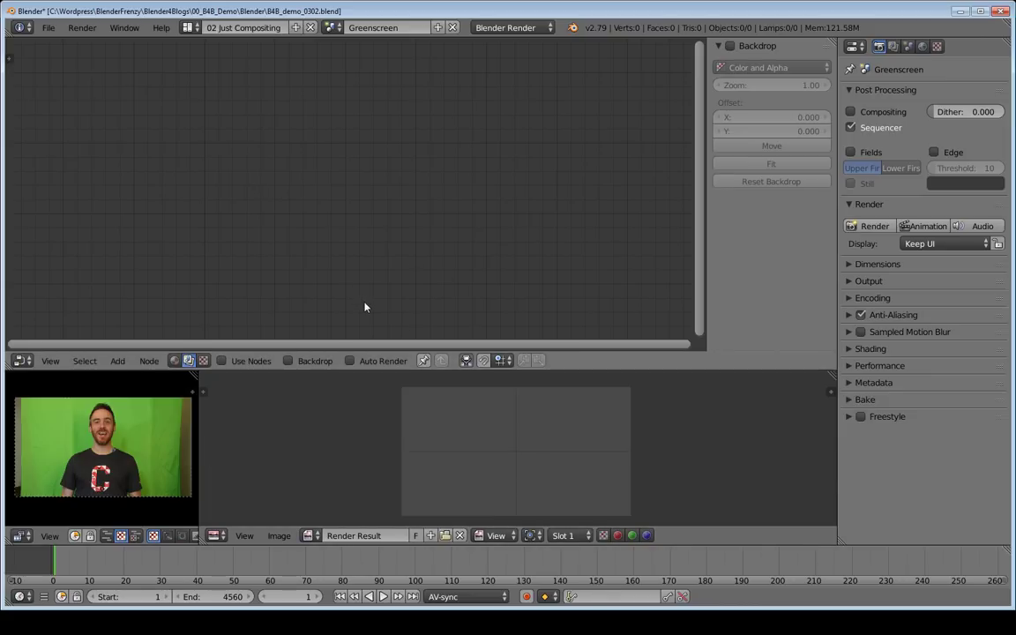
Step: Switch post processing from Sequencer to Compositing, enable Use Nodes, and spread the Render Layers and Composite nodes apart
{"action": "left_click", "coordinate": [874, 130]}
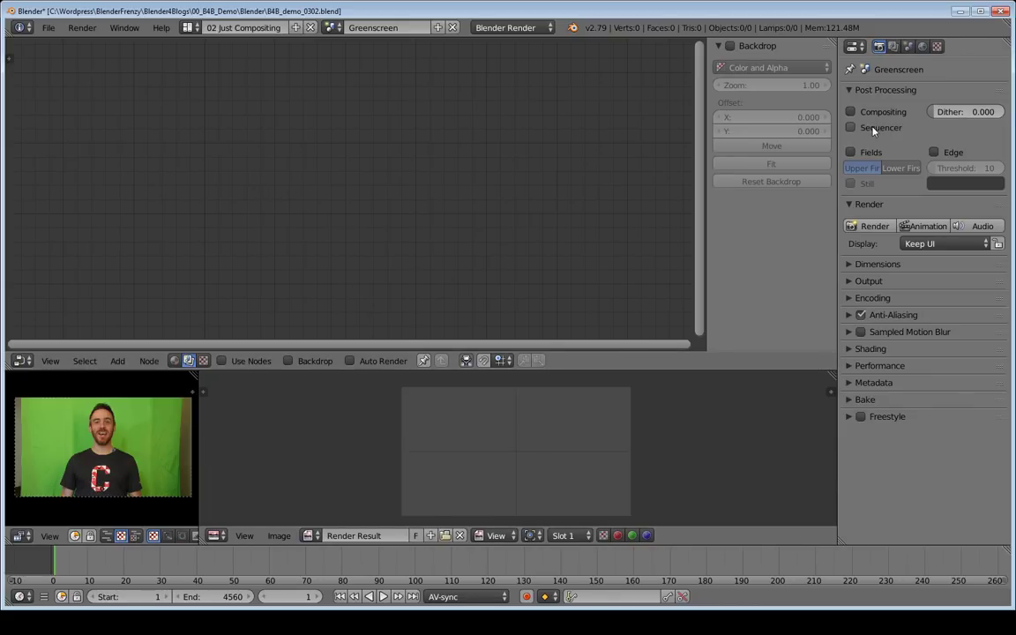
{"action": "left_click", "coordinate": [850, 112]}
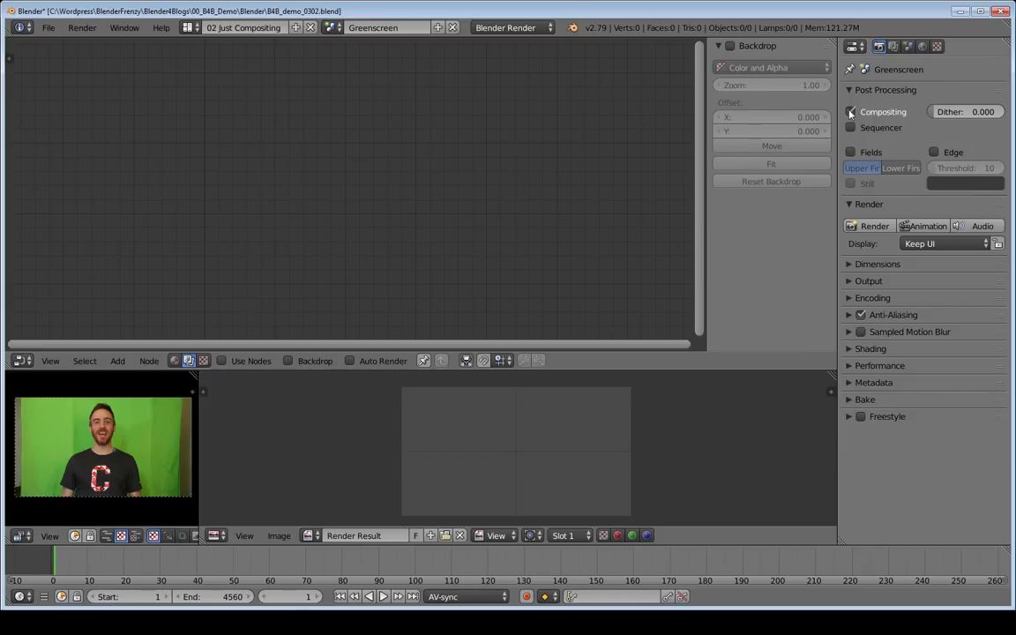
{"action": "left_click", "coordinate": [223, 361]}
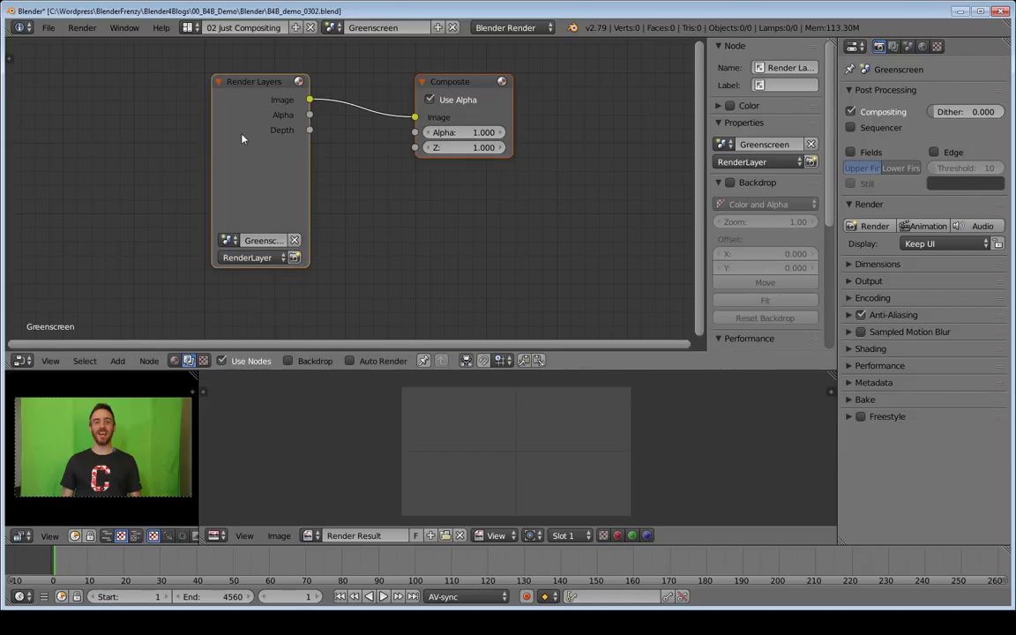
{"action": "left_click_drag", "start_coordinate": [238, 132], "coordinate": [223, 135]}
{"action": "left_click_drag", "start_coordinate": [432, 78], "coordinate": [487, 85]}
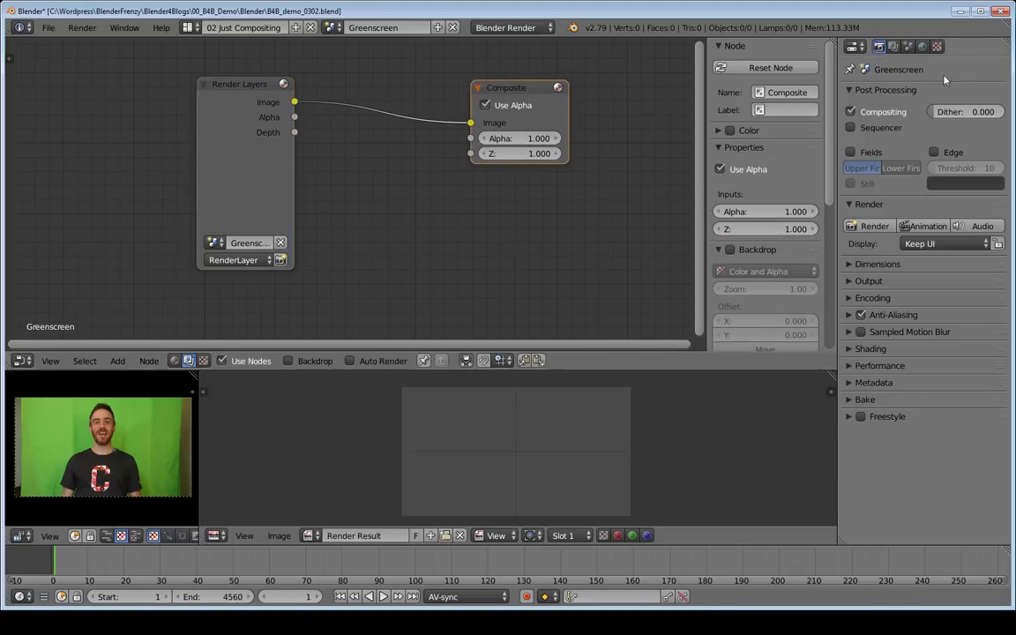
{"action": "left_click", "coordinate": [868, 129]}
{"action": "left_click_drag", "start_coordinate": [242, 158], "coordinate": [206, 157]}
{"action": "left_click", "coordinate": [494, 89]}
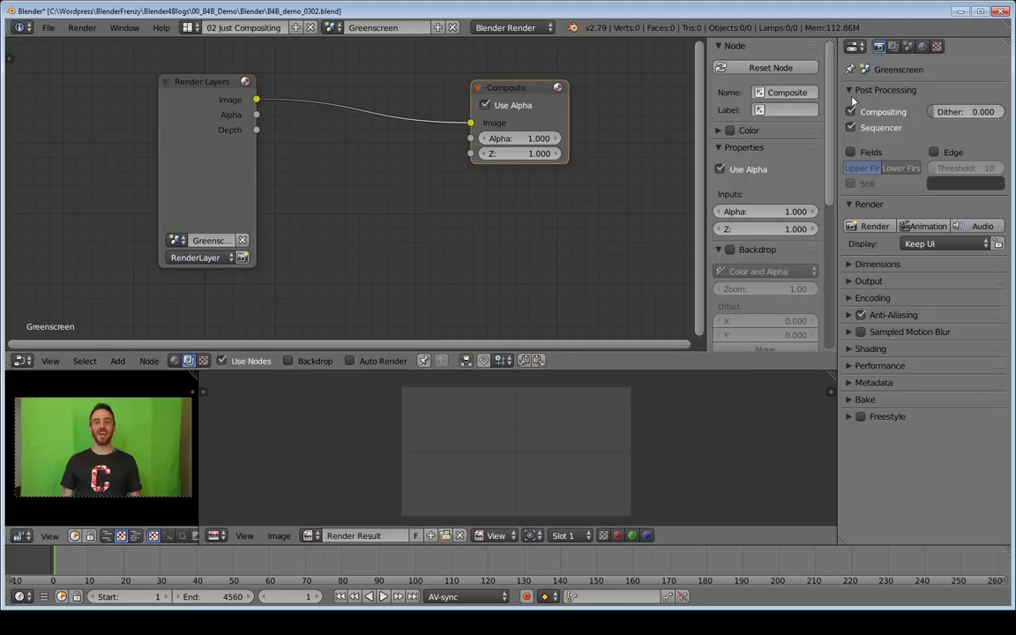
{"action": "left_click", "coordinate": [205, 153]}
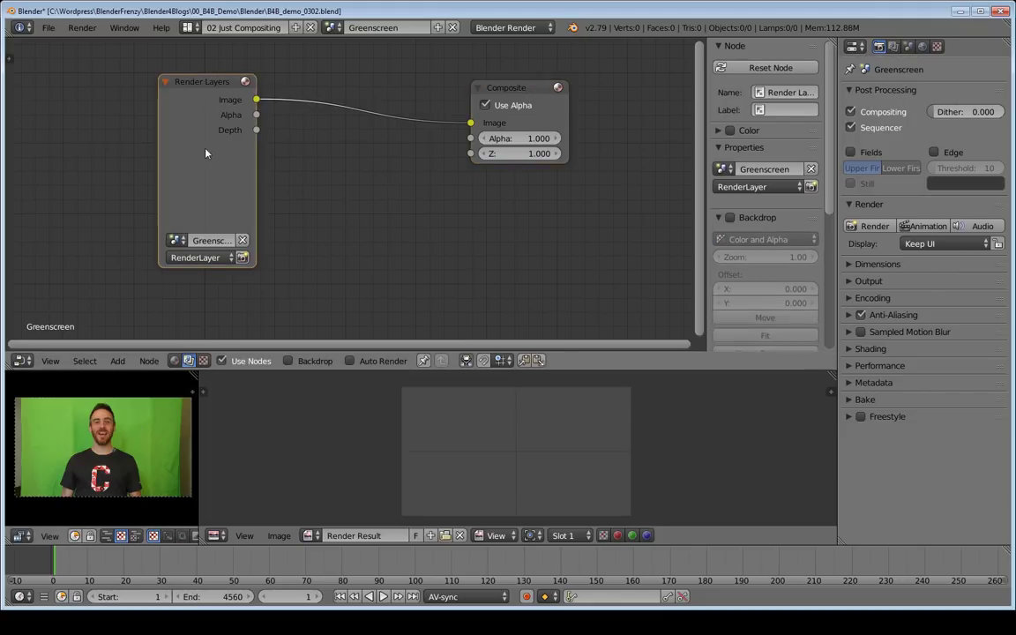
{"action": "left_click_drag", "start_coordinate": [209, 140], "coordinate": [254, 121]}
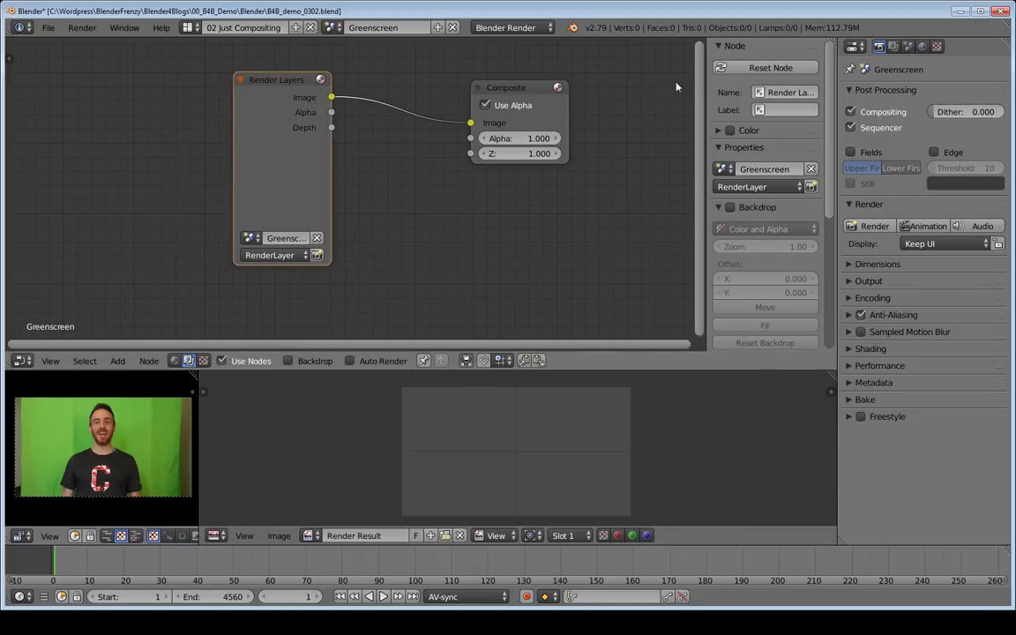
{"action": "left_click", "coordinate": [850, 127]}
Step: Replace the Render Layers node with a Movie Clip node that loads Phase1_PreCut_Footage.mp4 from the Renders folder
{"action": "left_click_drag", "start_coordinate": [282, 108], "coordinate": [295, 104]}
{"action": "key", "text": "x"}
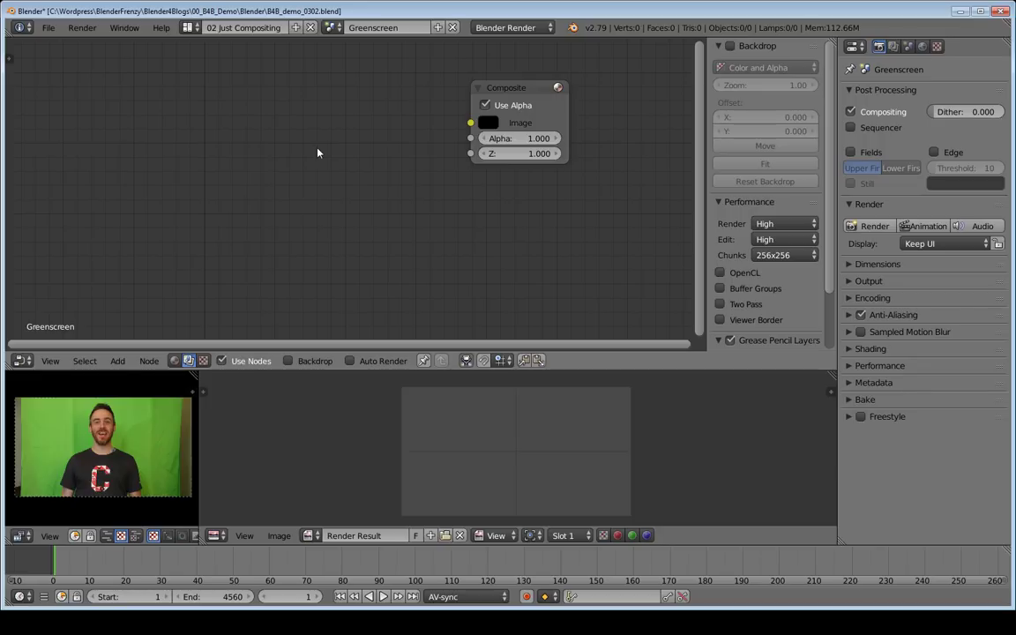
{"action": "key", "text": "shift+a"}
{"action": "mouse_move", "coordinate": [305, 164]}
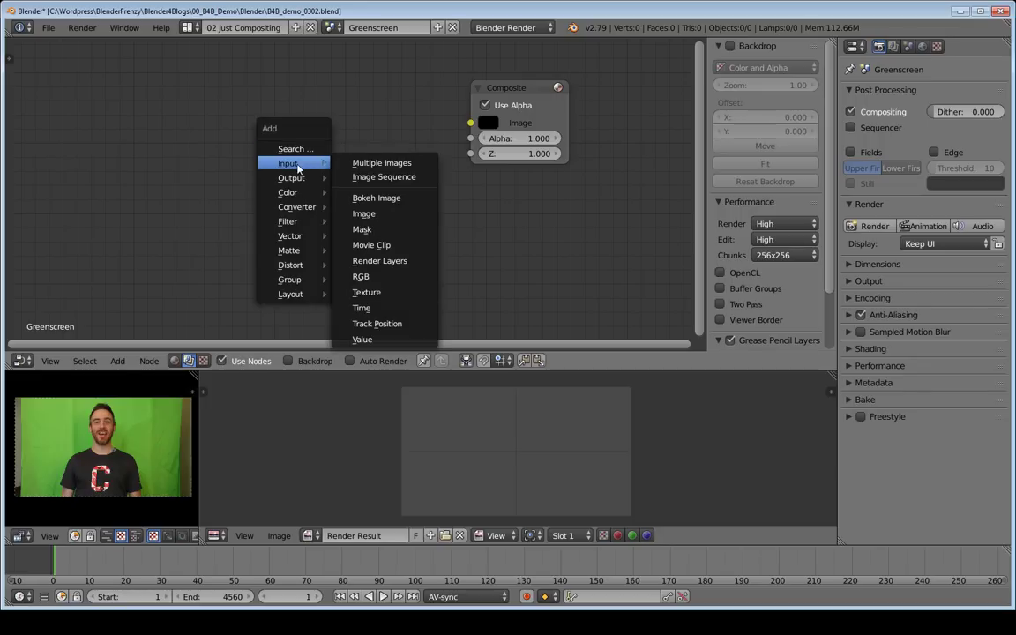
{"action": "left_click", "coordinate": [371, 244]}
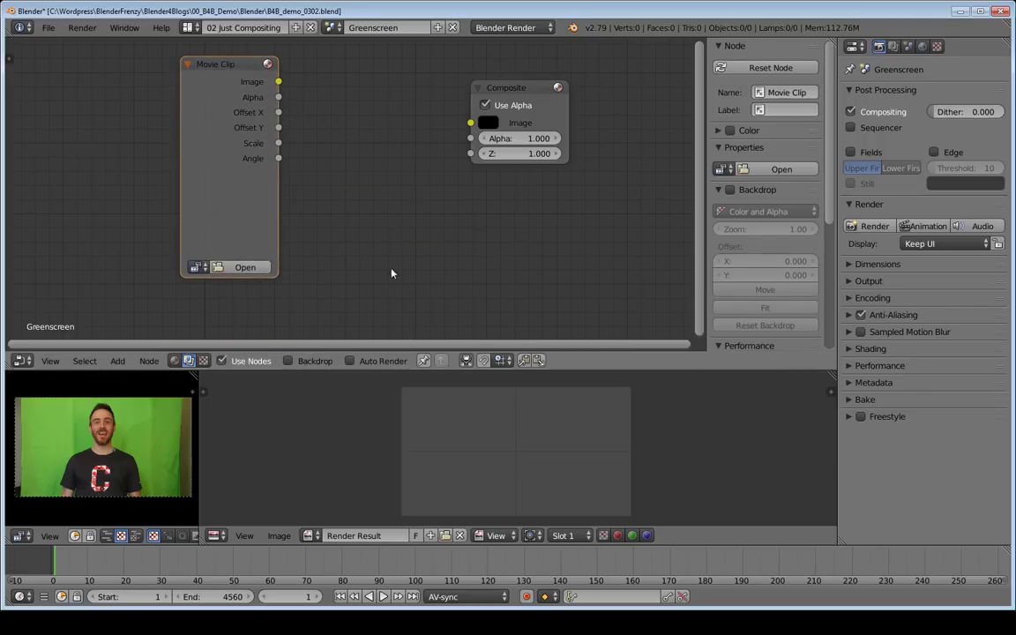
{"action": "left_click", "coordinate": [244, 267]}
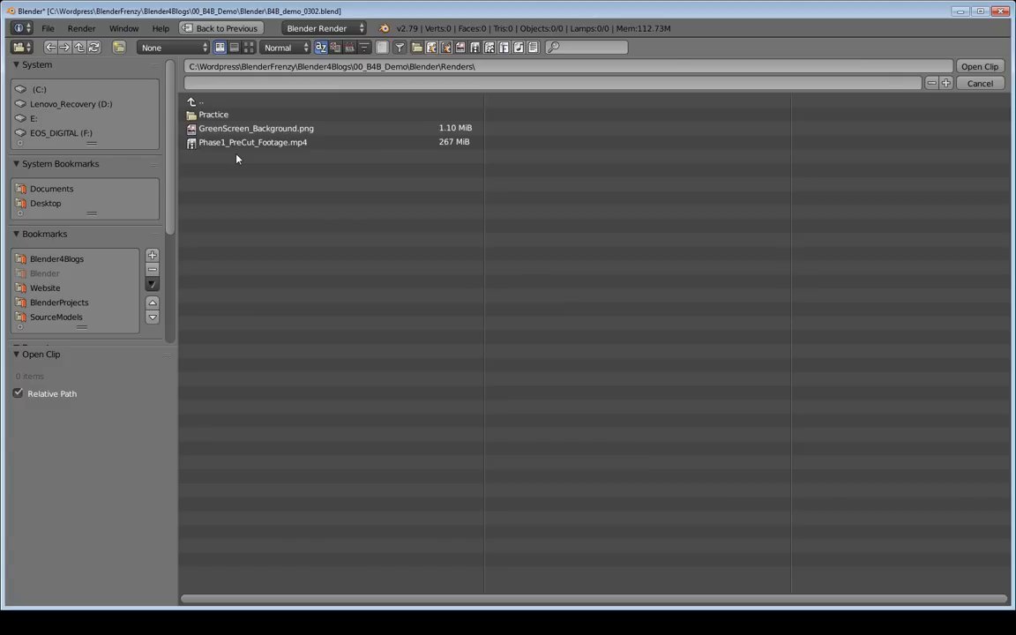
{"action": "double_click", "coordinate": [233, 143]}
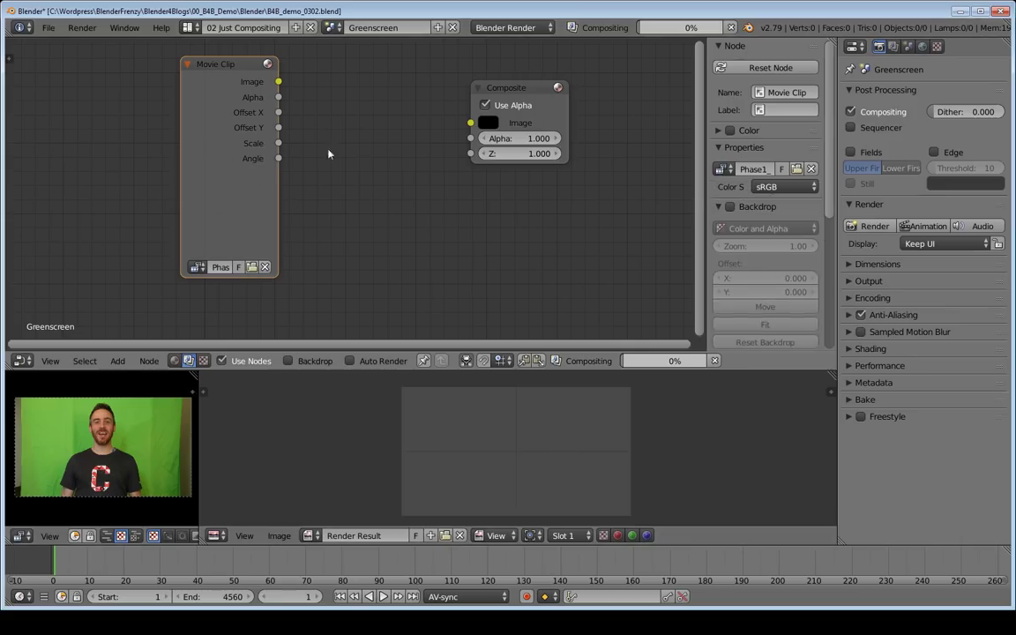
{"action": "left_click_drag", "start_coordinate": [225, 127], "coordinate": [216, 121]}
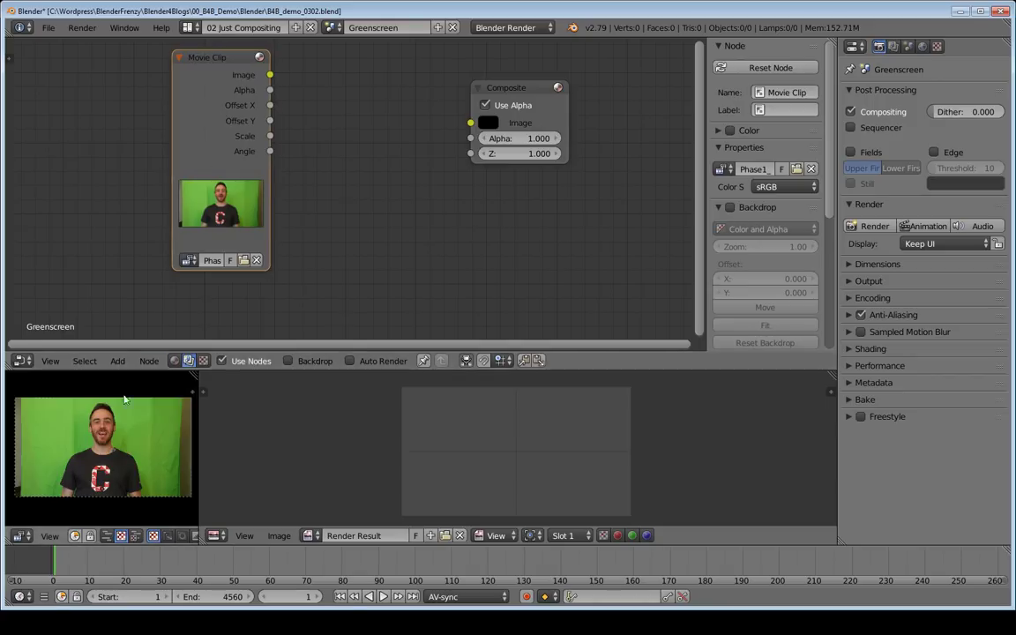
{"action": "left_click_drag", "start_coordinate": [231, 168], "coordinate": [226, 166]}
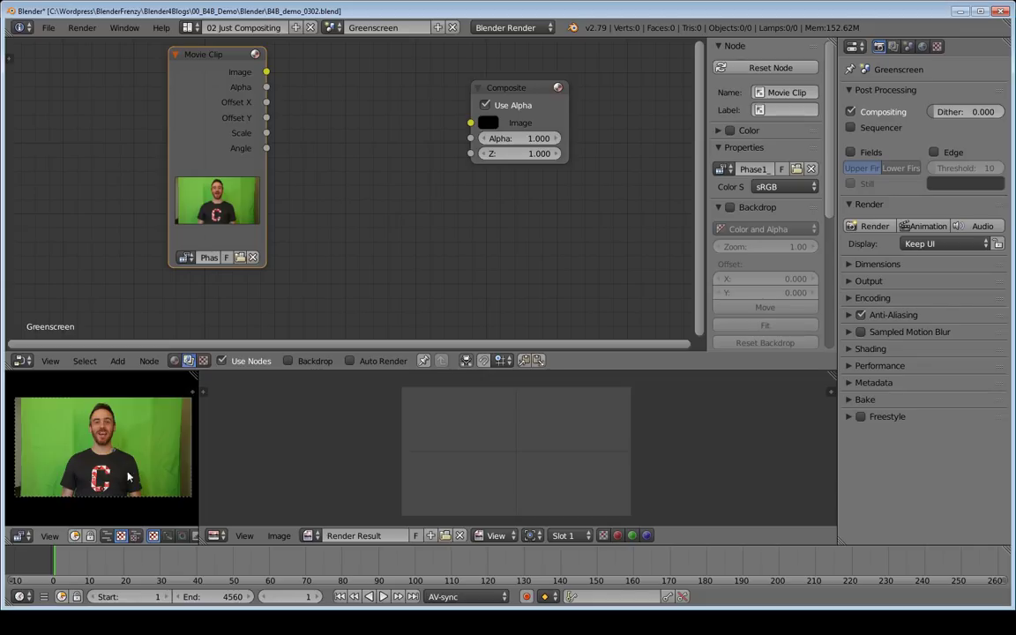
{"action": "left_click_drag", "start_coordinate": [209, 138], "coordinate": [203, 145]}
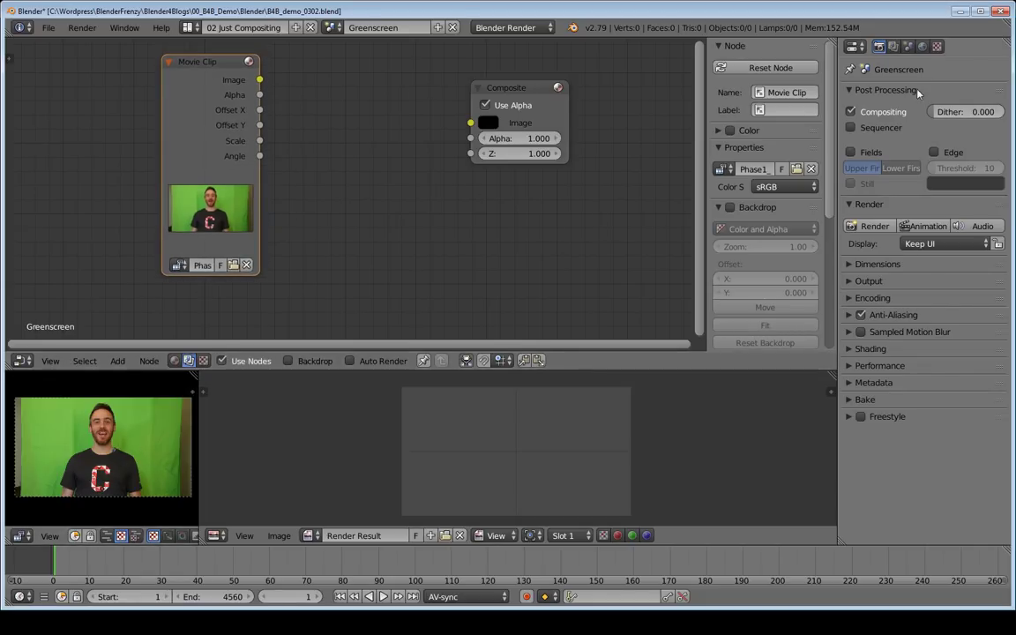
Step: Connect the Movie Clip's Image output to the Composite node's Image input and render frame 1, displaying Render Result
{"action": "left_click", "coordinate": [873, 128]}
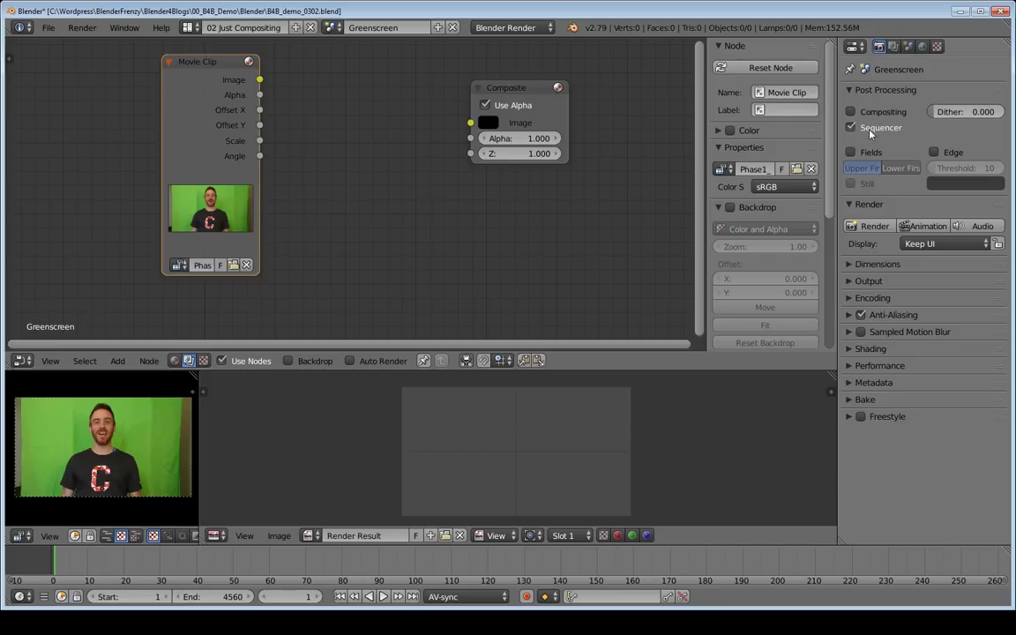
{"action": "left_click", "coordinate": [871, 128]}
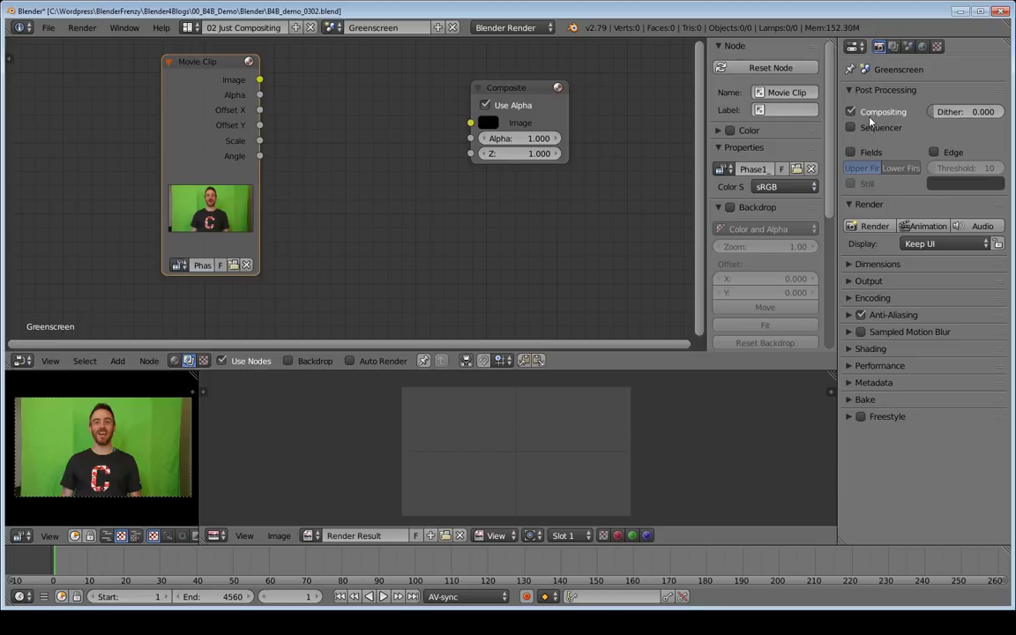
{"action": "left_click_drag", "start_coordinate": [260, 81], "coordinate": [472, 124]}
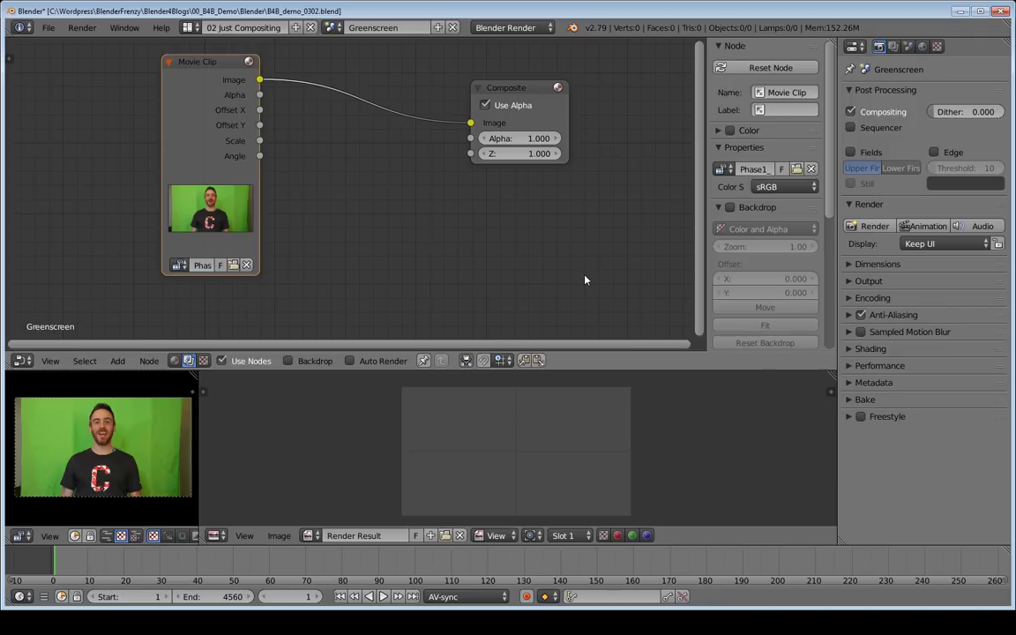
{"action": "left_click", "coordinate": [875, 226]}
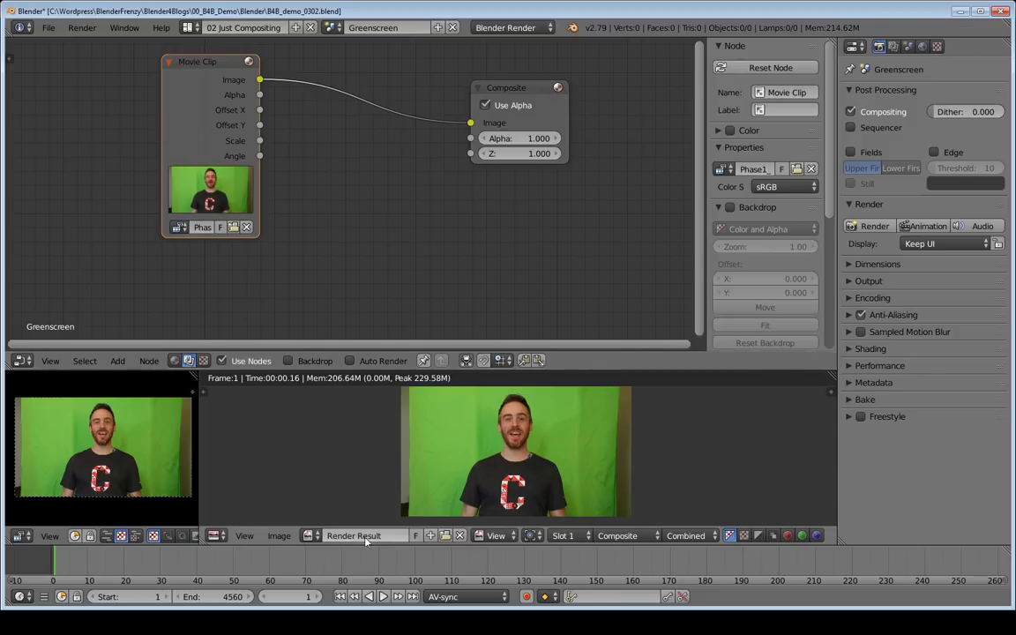
{"action": "left_click", "coordinate": [311, 536]}
{"action": "left_click", "coordinate": [351, 391]}
Step: Cut the link between the Movie Clip node's Image output and the Composite node's Image input
{"action": "left_click", "coordinate": [523, 107]}
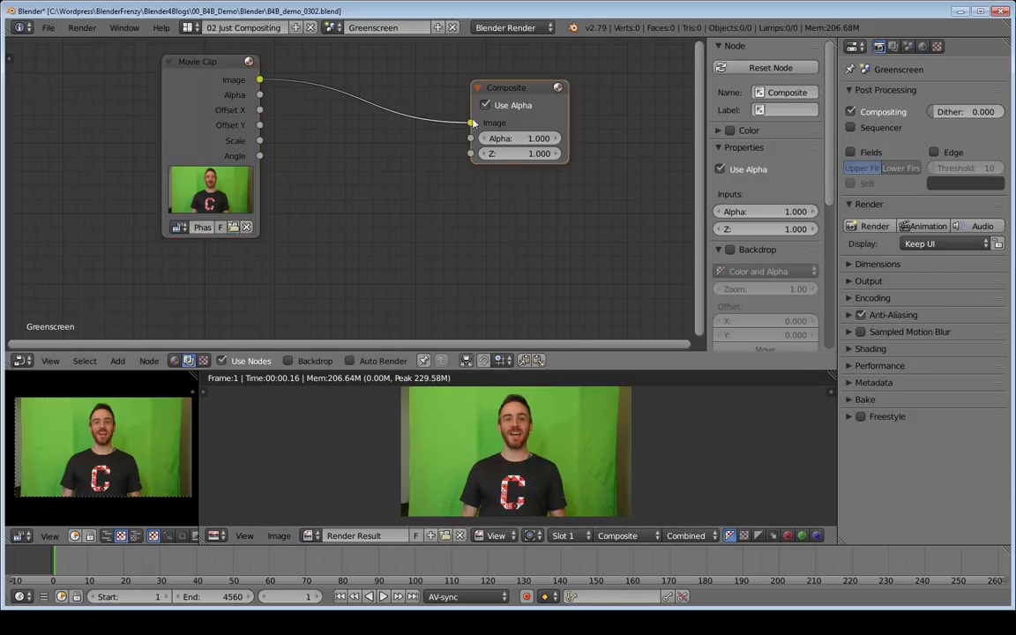
{"action": "left_click_drag", "start_coordinate": [471, 123], "coordinate": [405, 129]}
{"action": "left_click_drag", "start_coordinate": [485, 129], "coordinate": [476, 124]}
{"action": "right_click_drag", "start_coordinate": [419, 75], "coordinate": [391, 152], "text": "ctrl"}
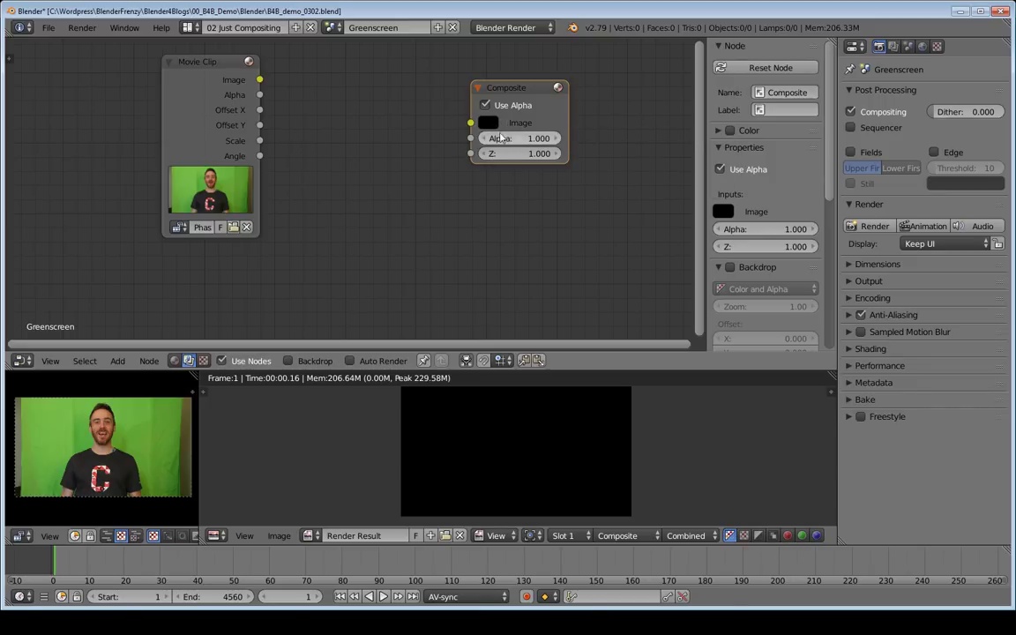
Step: Try a blue Image colour on the unconnected Composite node in a render, and change the colour to magenta
{"action": "left_click", "coordinate": [489, 124]}
{"action": "left_click_drag", "start_coordinate": [598, 234], "coordinate": [599, 154]}
{"action": "left_click_drag", "start_coordinate": [539, 190], "coordinate": [583, 162]}
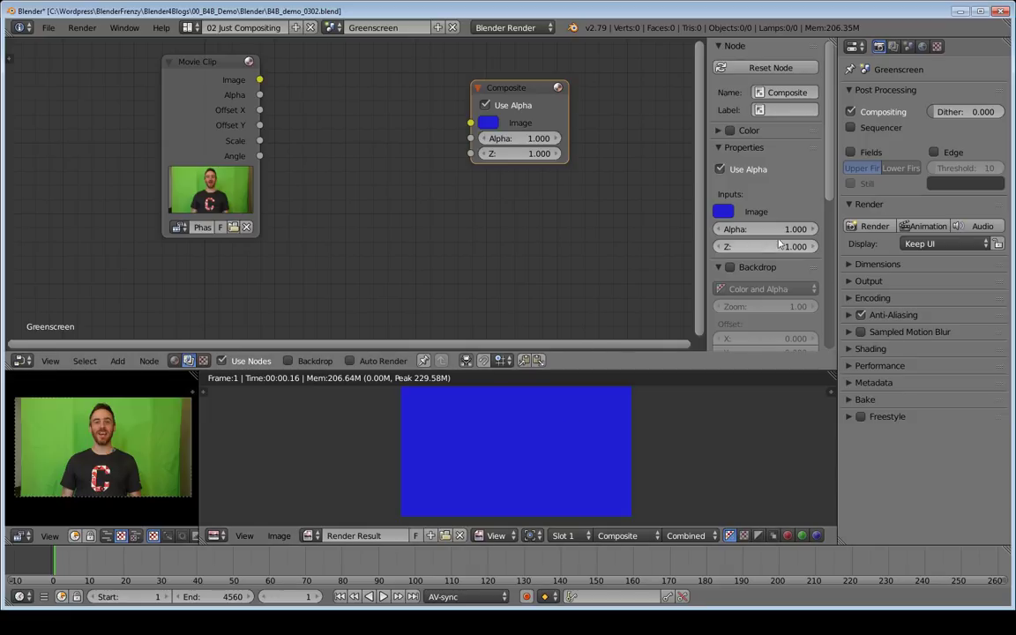
{"action": "left_click", "coordinate": [863, 227]}
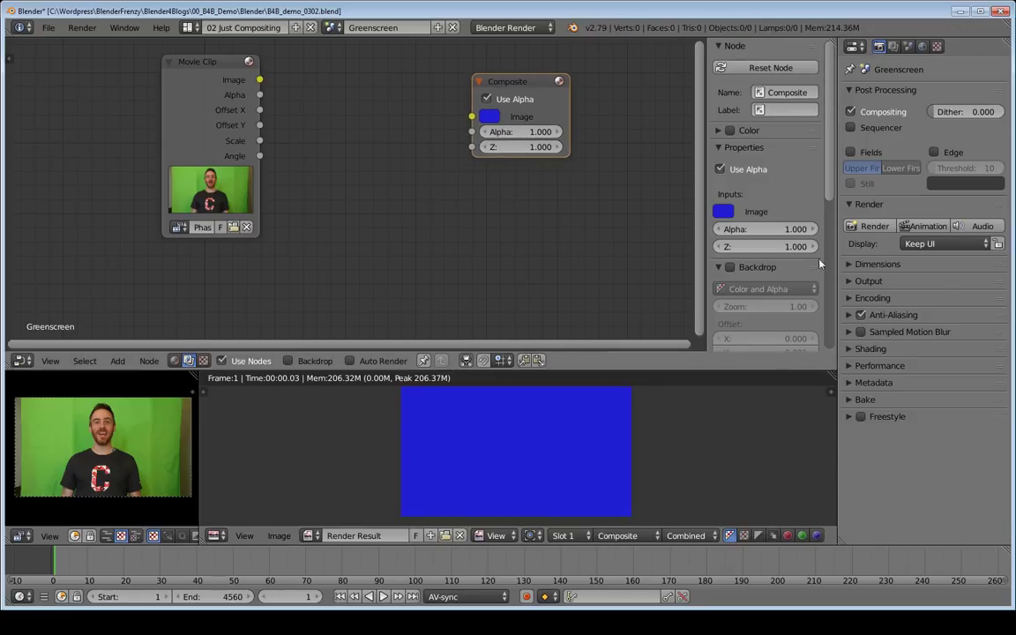
{"action": "left_click", "coordinate": [489, 117]}
{"action": "left_click_drag", "start_coordinate": [579, 175], "coordinate": [567, 227]}
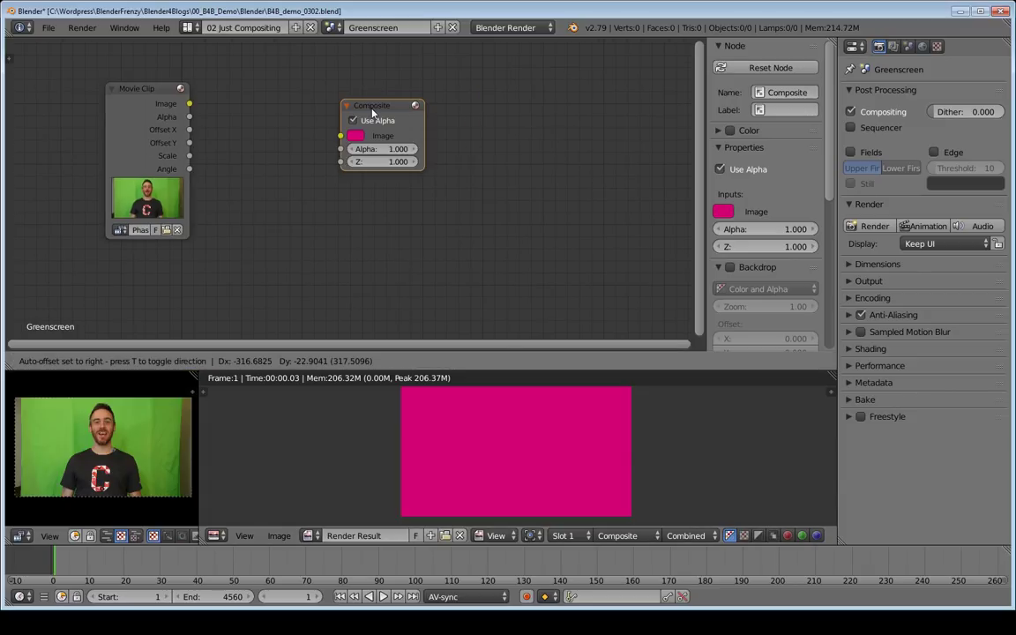
Step: Move the Composite node away from the Movie Clip, add a Viewer node below it, and connect the Movie Clip's Image output to the Viewer
{"action": "left_click_drag", "start_coordinate": [372, 109], "coordinate": [537, 86]}
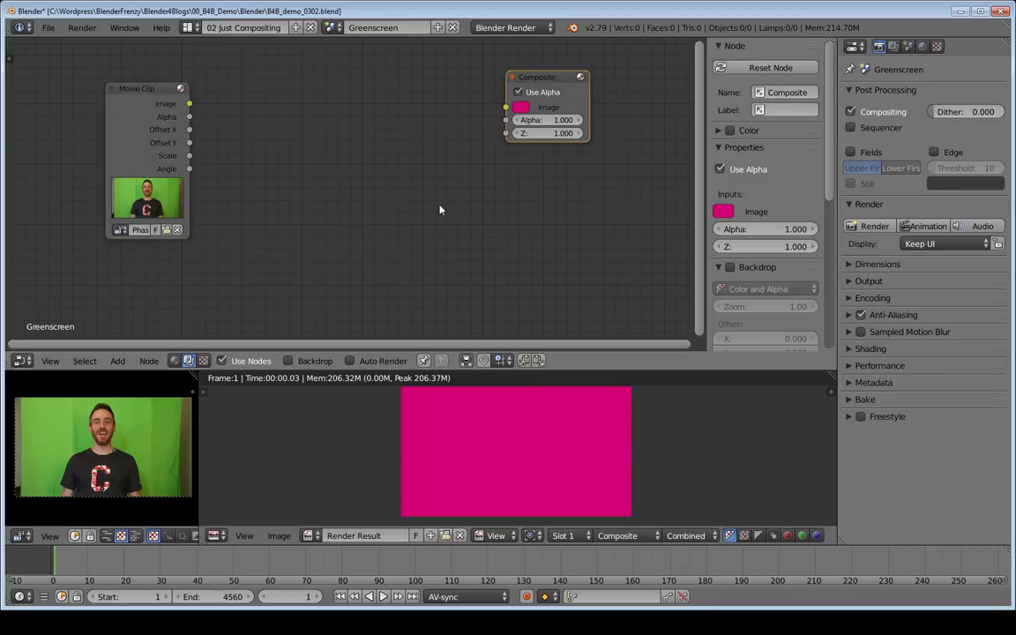
{"action": "key", "text": "shift+a"}
{"action": "mouse_move", "coordinate": [442, 207]}
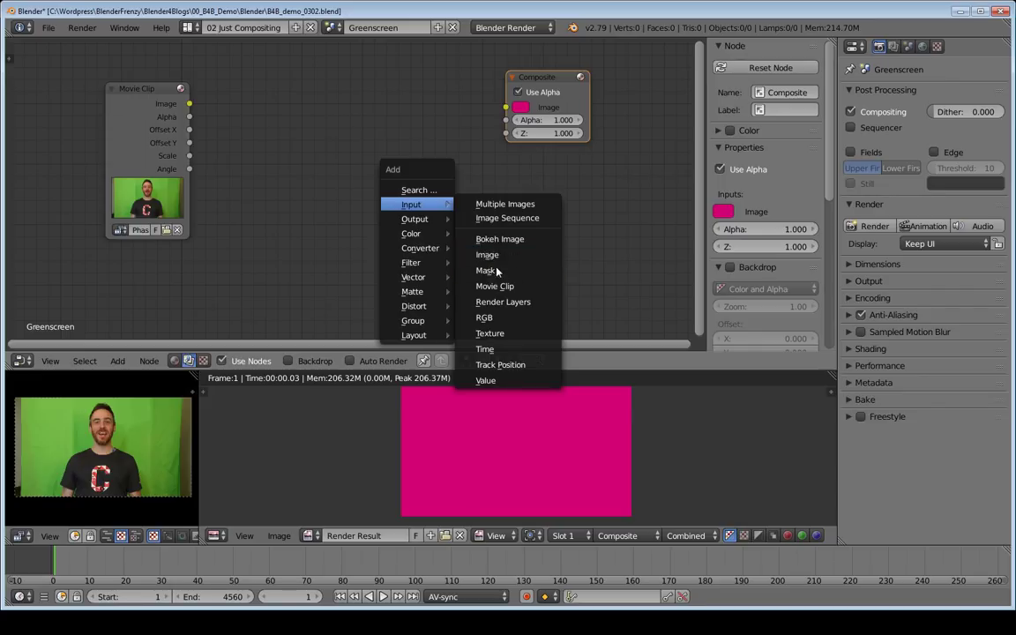
{"action": "mouse_move", "coordinate": [415, 218]}
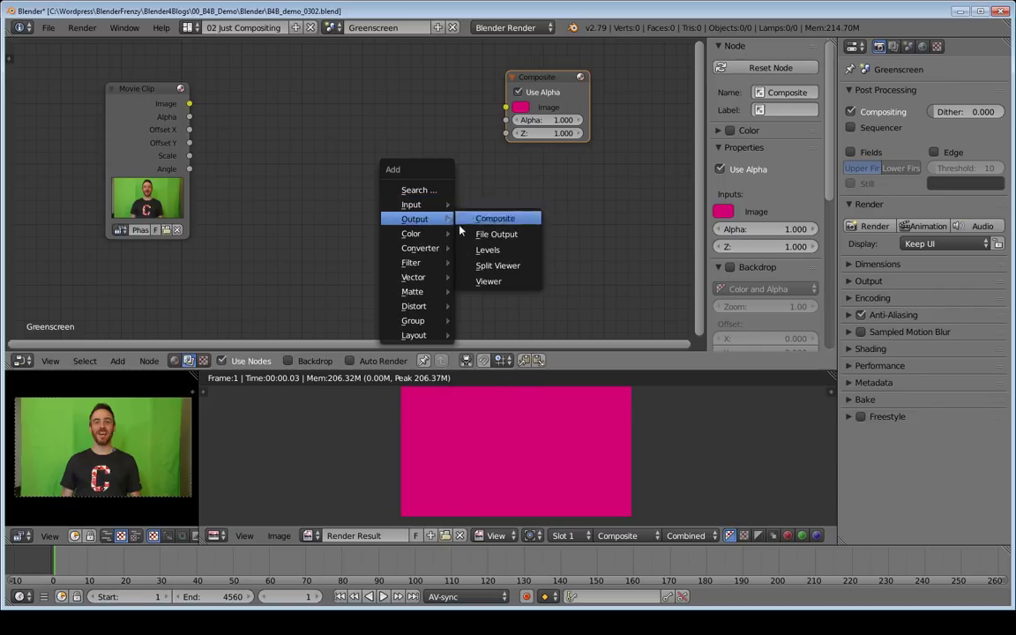
{"action": "left_click", "coordinate": [472, 283]}
{"action": "left_click", "coordinate": [501, 159]}
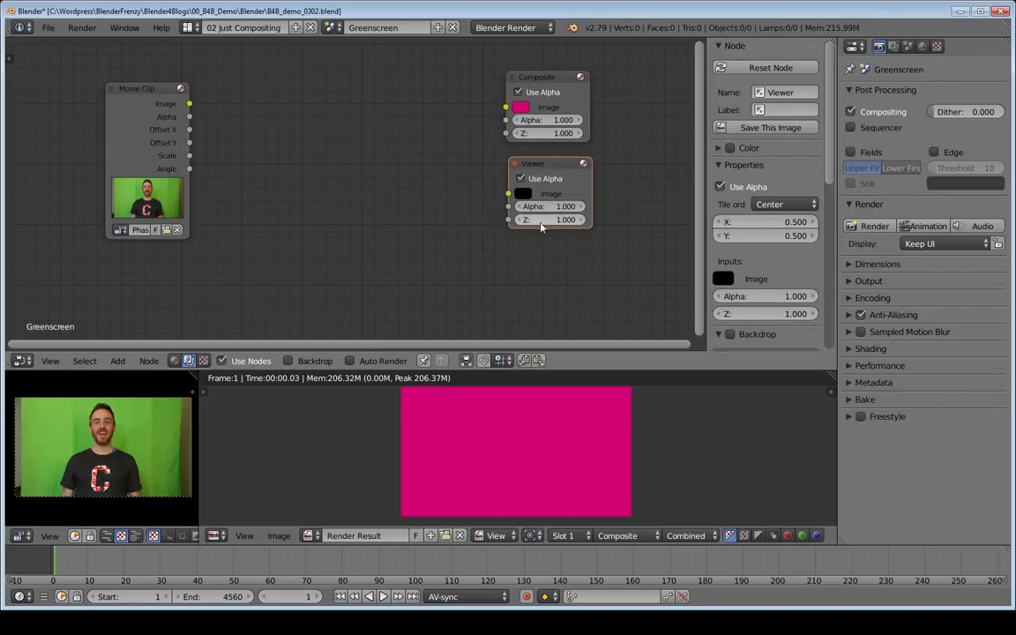
{"action": "left_click_drag", "start_coordinate": [554, 165], "coordinate": [554, 171]}
{"action": "left_click_drag", "start_coordinate": [190, 104], "coordinate": [514, 200]}
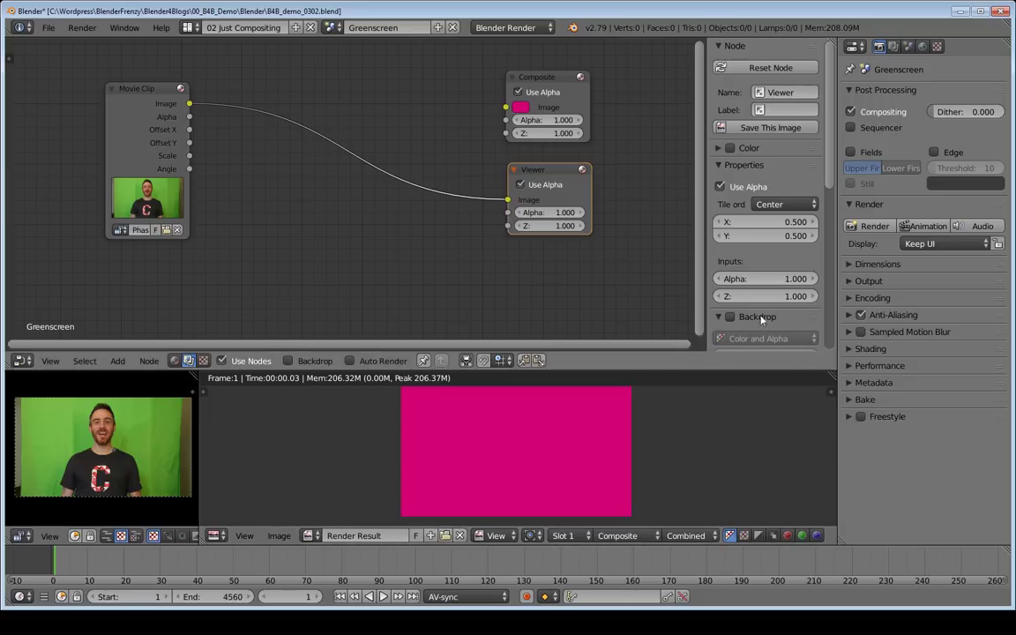
Step: Render frame 1 and switch the image editor from Render Result to Viewer Node
{"action": "left_click", "coordinate": [874, 227]}
{"action": "left_click_drag", "start_coordinate": [529, 109], "coordinate": [535, 112]}
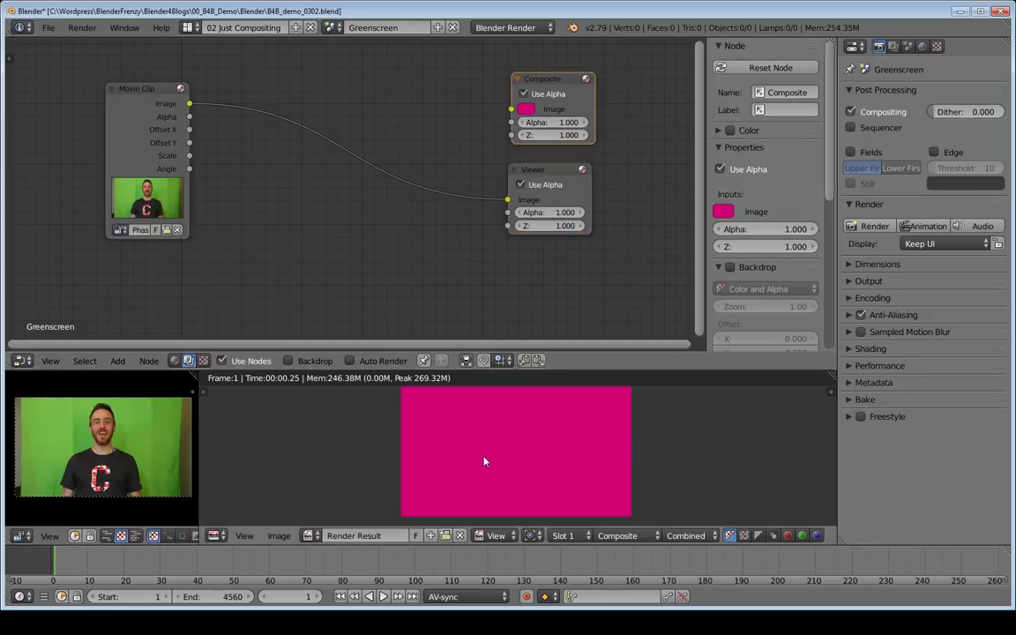
{"action": "left_click", "coordinate": [311, 536]}
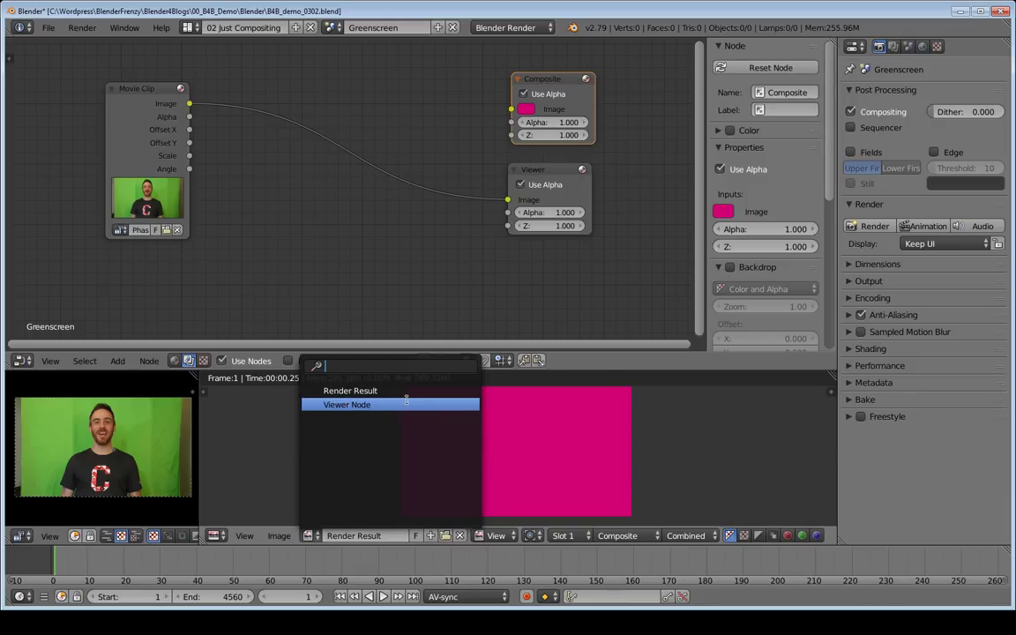
{"action": "left_click", "coordinate": [344, 405]}
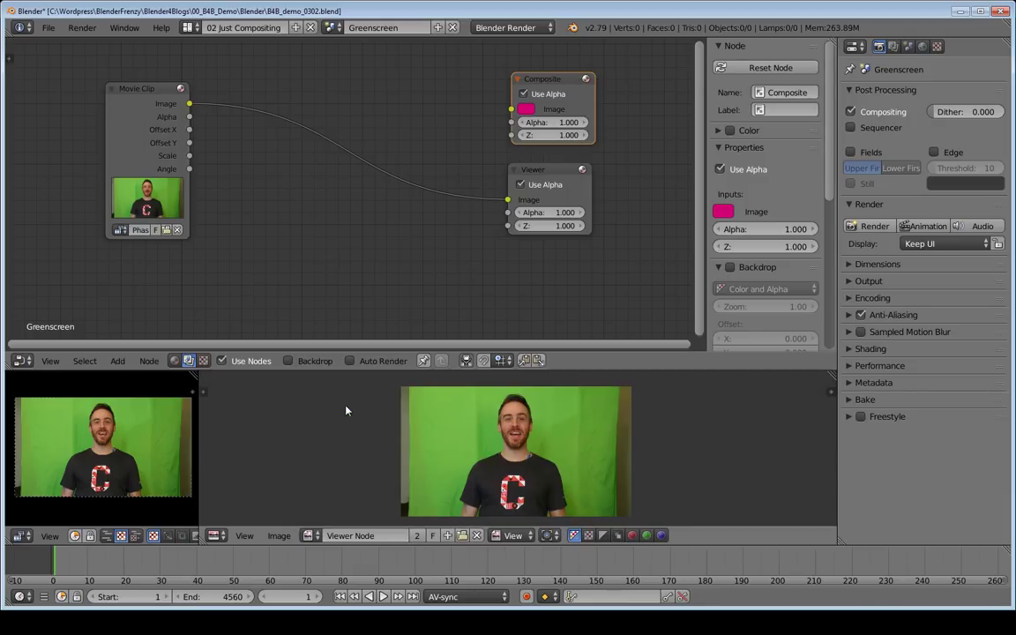
Step: Cut the link between the Movie Clip and Viewer nodes, and restore it with Node Wrangler's viewer connection
{"action": "left_click", "coordinate": [152, 139]}
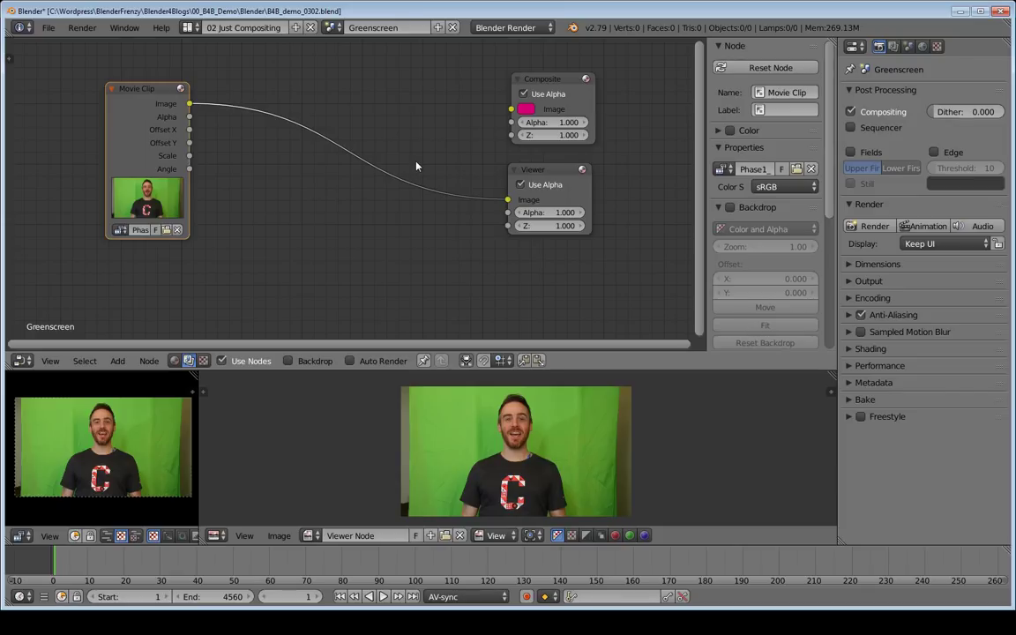
{"action": "right_click_drag", "start_coordinate": [414, 158], "coordinate": [385, 229], "text": "ctrl"}
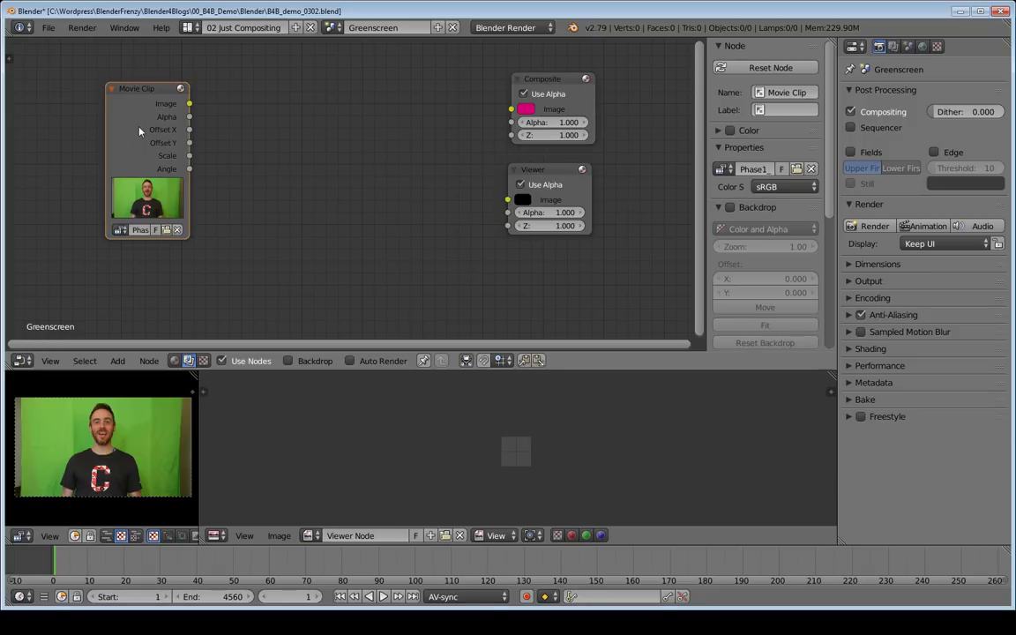
{"action": "left_click", "coordinate": [124, 96], "text": "ctrl+shift"}
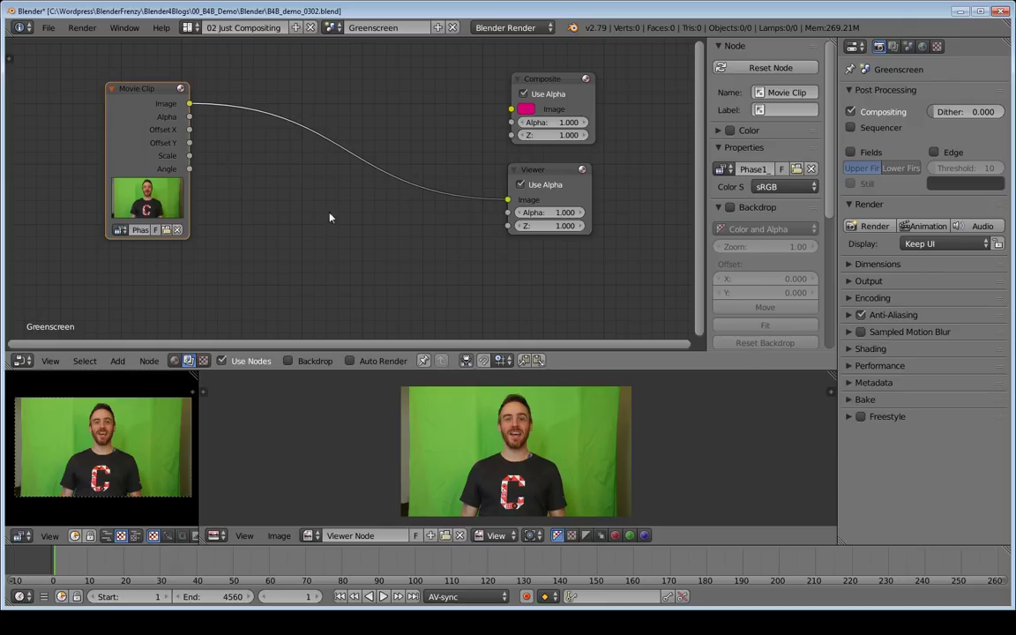
Step: Look up the Node Wrangler add-on in the User Preferences by searching for node, and close the preferences
{"action": "left_click", "coordinate": [49, 27]}
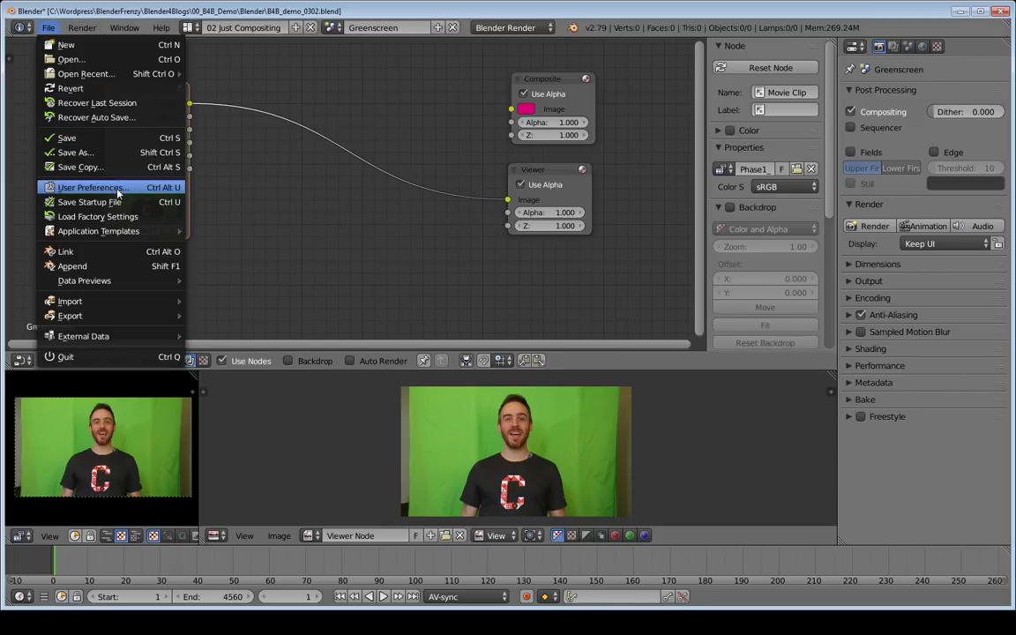
{"action": "left_click", "coordinate": [119, 187]}
{"action": "left_click", "coordinate": [265, 45]}
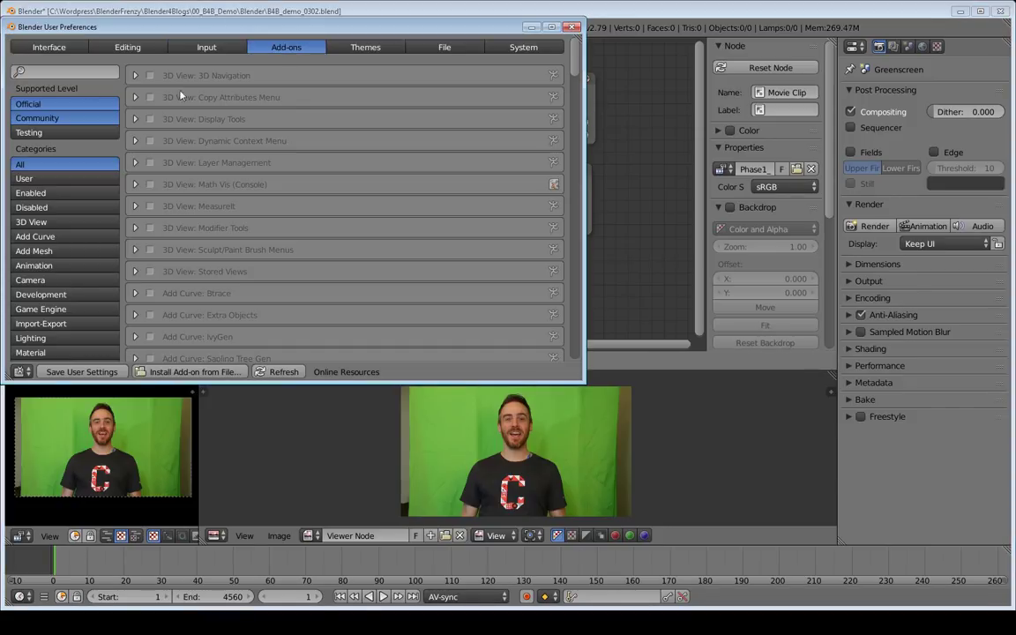
{"action": "type", "text": "node"}
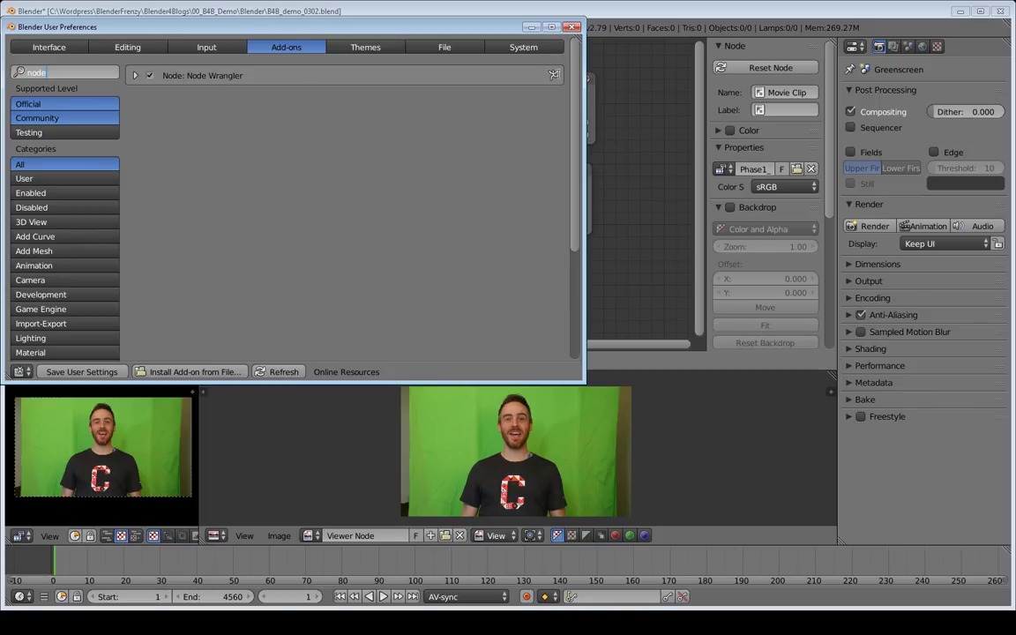
{"action": "left_click", "coordinate": [573, 27]}
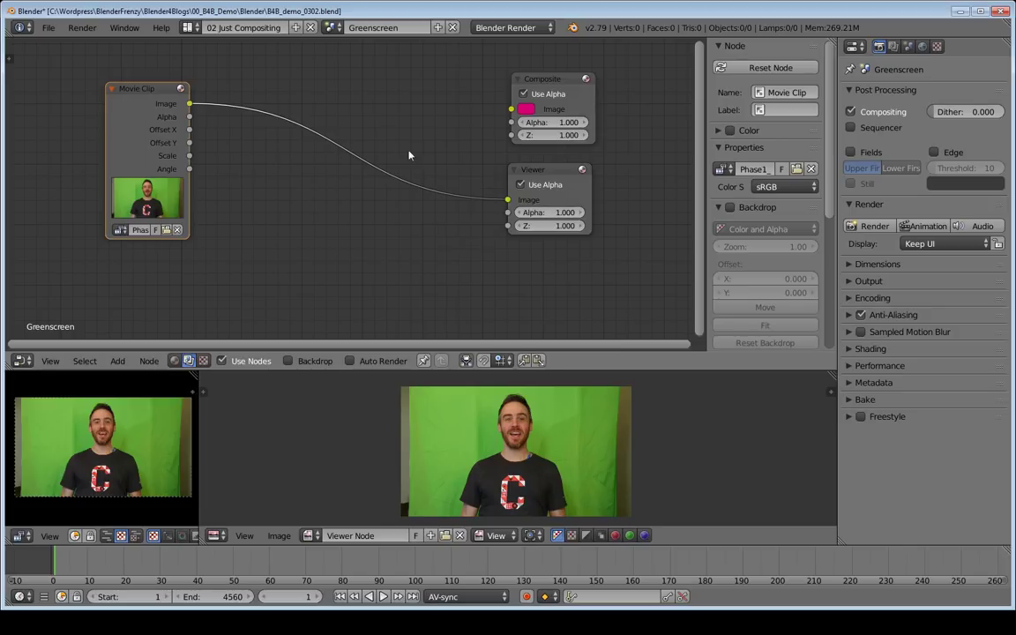
Step: Add an Image input node near the Movie Clip node and load beach-2179624_1920.jpg from the Graphics folder into it
{"action": "left_click_drag", "start_coordinate": [139, 120], "coordinate": [120, 95]}
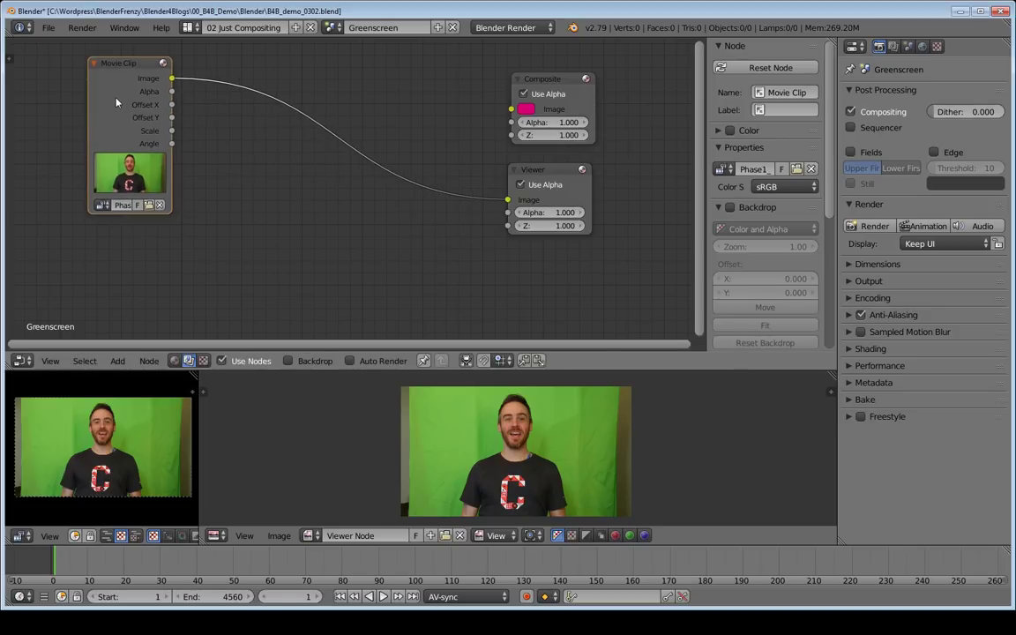
{"action": "key", "text": "shift+a"}
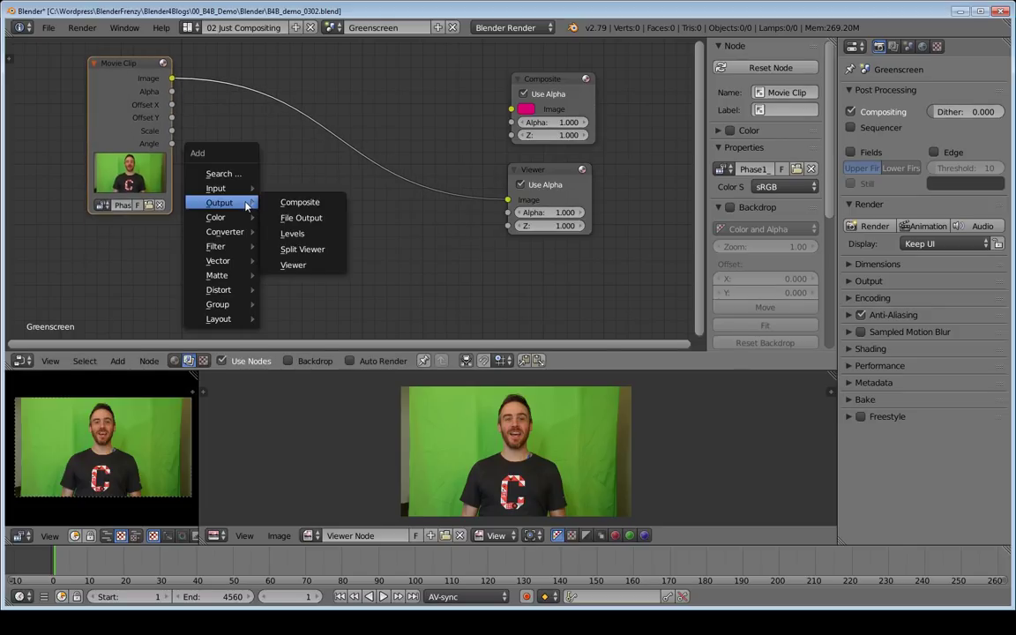
{"action": "mouse_move", "coordinate": [216, 188]}
{"action": "left_click", "coordinate": [292, 238]}
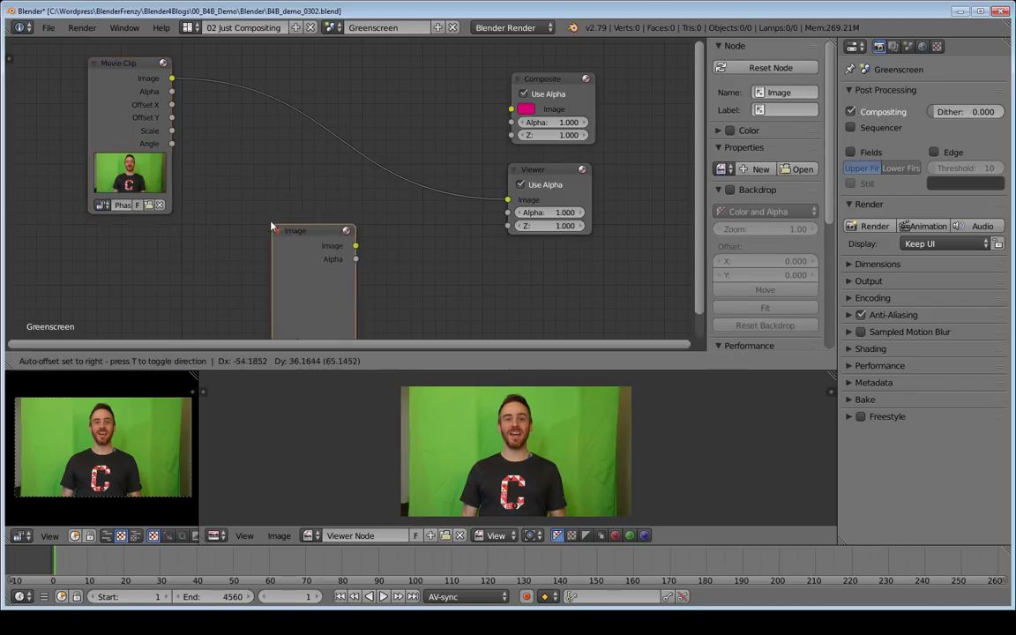
{"action": "left_click", "coordinate": [261, 203]}
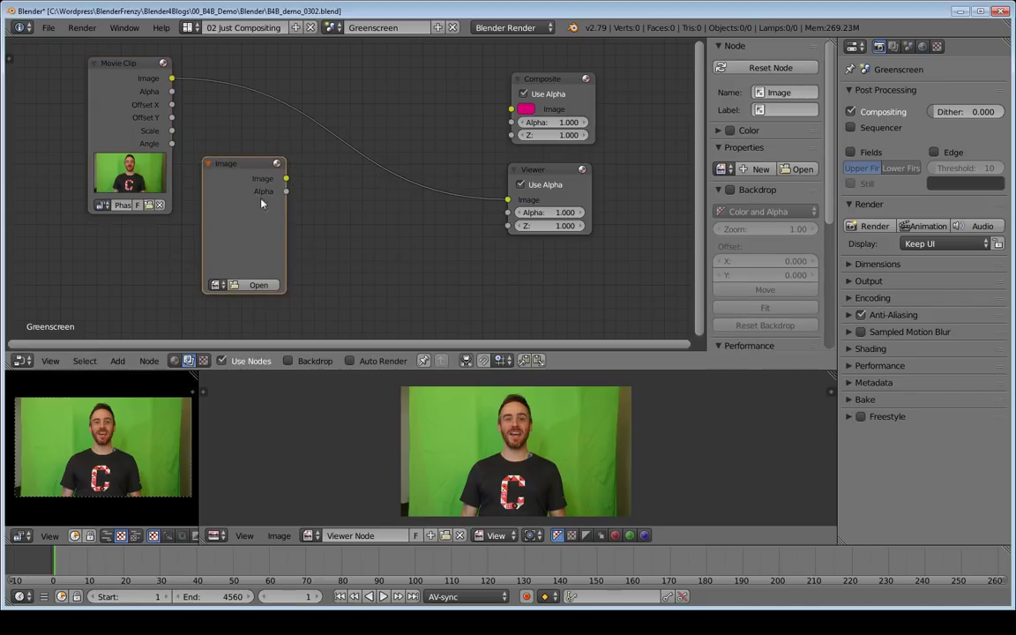
{"action": "left_click", "coordinate": [256, 285]}
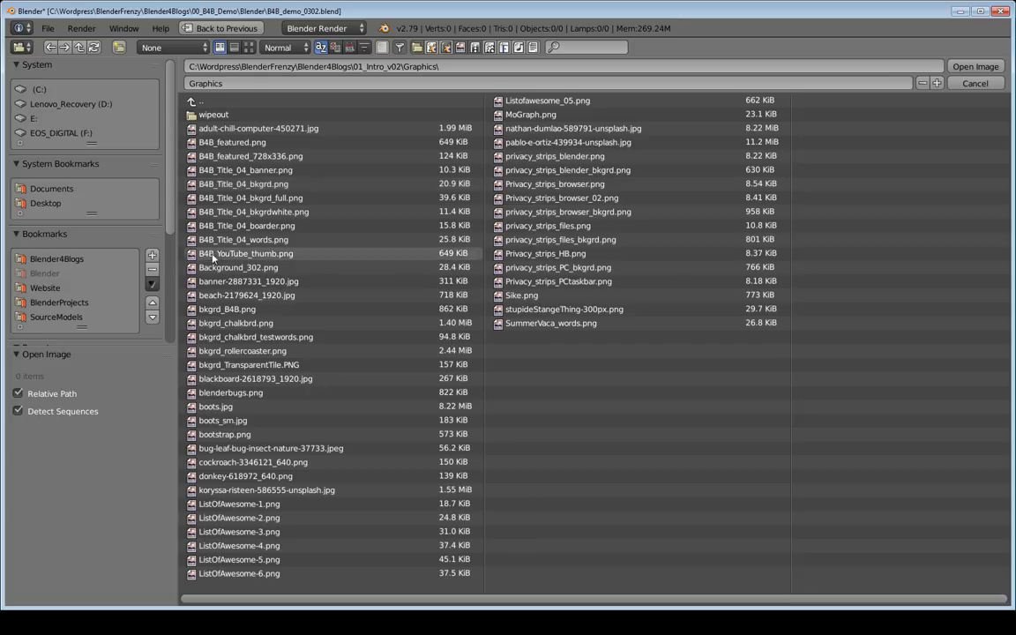
{"action": "left_click", "coordinate": [228, 297]}
{"action": "double_click", "coordinate": [227, 297]}
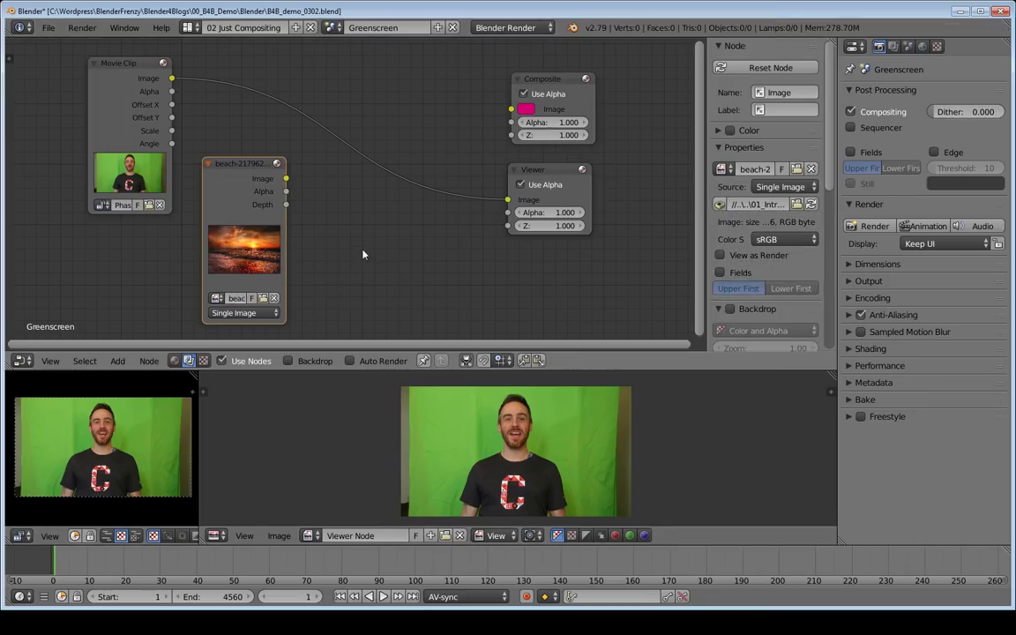
Step: Arrange the input nodes in a column with the beach image node directly below the Movie Clip node
{"action": "left_click_drag", "start_coordinate": [228, 177], "coordinate": [196, 166]}
{"action": "left_click_drag", "start_coordinate": [128, 90], "coordinate": [142, 85]}
{"action": "left_click_drag", "start_coordinate": [223, 203], "coordinate": [121, 243]}
{"action": "scroll", "coordinate": [194, 201], "scroll_direction": "down", "scroll_amount": 2}
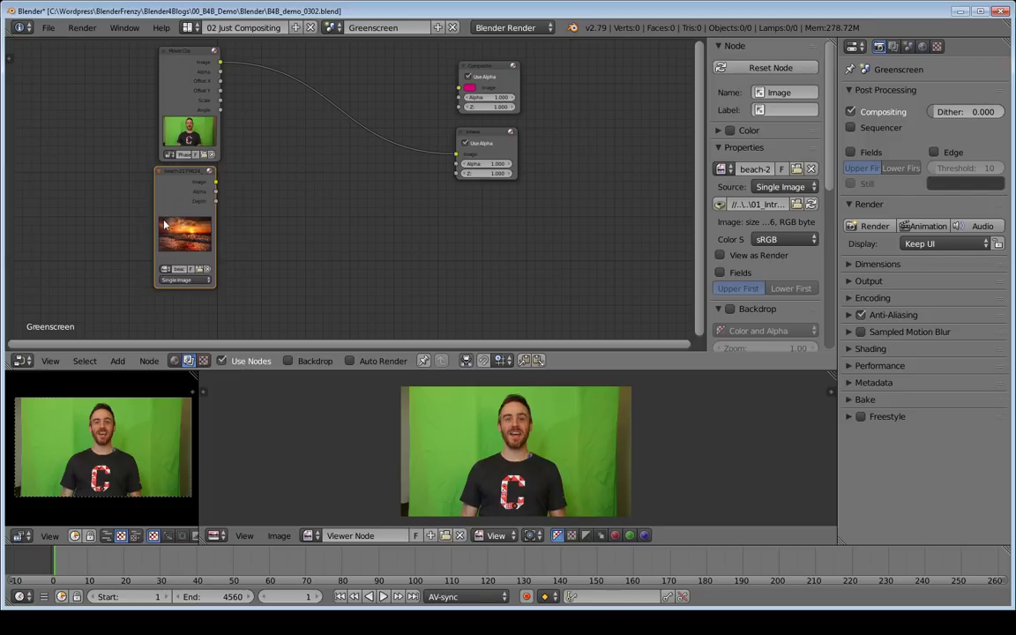
Step: Preview the beach image and the Movie Clip alternately through the Viewer node, ending on the Movie Clip
{"action": "left_click", "coordinate": [172, 195], "text": "ctrl+shift"}
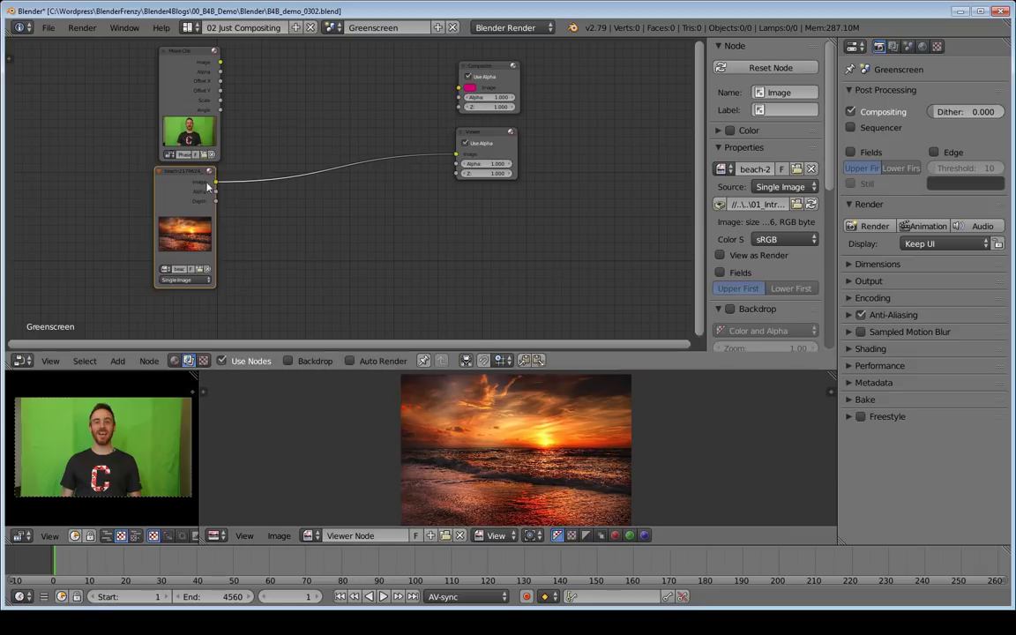
{"action": "left_click", "coordinate": [164, 68], "text": "ctrl+shift"}
{"action": "left_click", "coordinate": [177, 179], "text": "ctrl+shift"}
{"action": "left_click", "coordinate": [177, 100], "text": "ctrl+shift"}
{"action": "left_click", "coordinate": [188, 181], "text": "ctrl+shift"}
{"action": "left_click", "coordinate": [180, 119], "text": "ctrl+shift"}
{"action": "left_click", "coordinate": [186, 196], "text": "ctrl+shift"}
{"action": "left_click", "coordinate": [187, 87], "text": "ctrl+shift"}
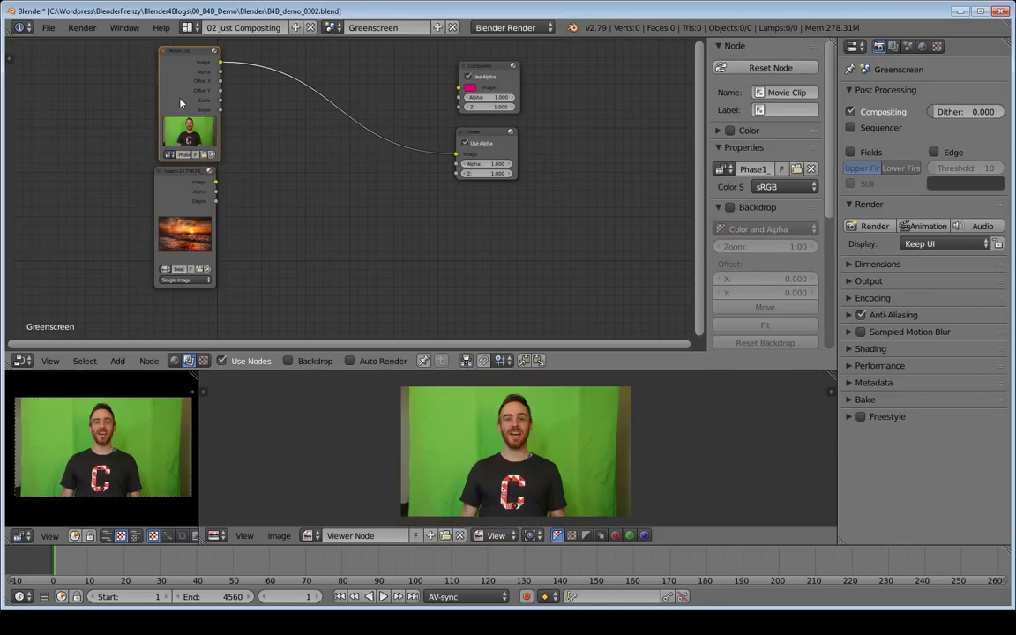
Step: Cycle the Viewer through the Movie Clip's outputs, preview the beach image's Depth output, and return to the Movie Clip's Image output
{"action": "left_click", "coordinate": [191, 81], "text": "ctrl+shift"}
{"action": "left_click", "coordinate": [190, 82], "text": "ctrl+shift"}
{"action": "left_click", "coordinate": [190, 81], "text": "ctrl+shift"}
{"action": "left_click", "coordinate": [190, 81], "text": "ctrl+shift"}
{"action": "left_click", "coordinate": [190, 81], "text": "ctrl+shift"}
{"action": "left_click", "coordinate": [190, 81], "text": "ctrl+shift"}
{"action": "left_click", "coordinate": [189, 82], "text": "ctrl+shift"}
{"action": "left_click", "coordinate": [189, 81], "text": "ctrl+shift"}
{"action": "left_click", "coordinate": [190, 81], "text": "ctrl+shift"}
{"action": "left_click", "coordinate": [190, 81], "text": "ctrl+shift"}
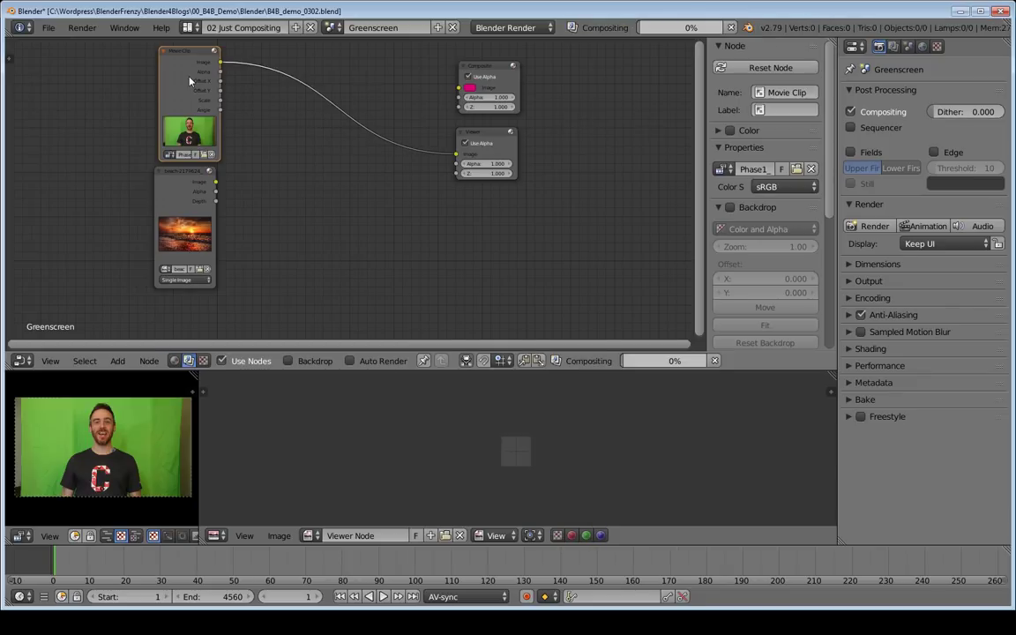
{"action": "left_click", "coordinate": [186, 132], "text": "ctrl+shift"}
{"action": "left_click", "coordinate": [166, 174], "text": "ctrl+shift"}
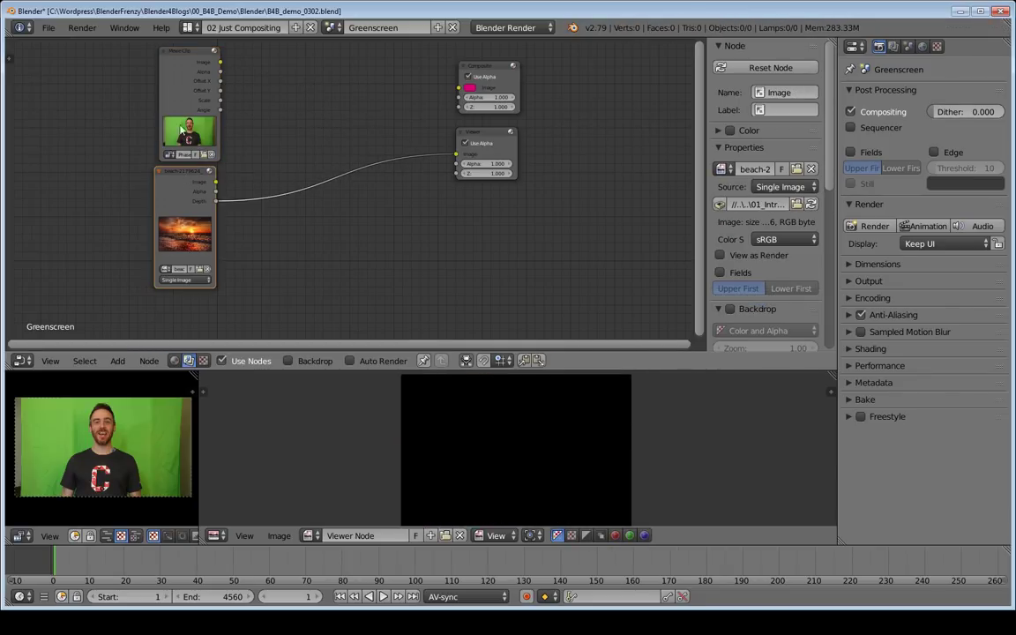
{"action": "left_click", "coordinate": [174, 68], "text": "ctrl+shift"}
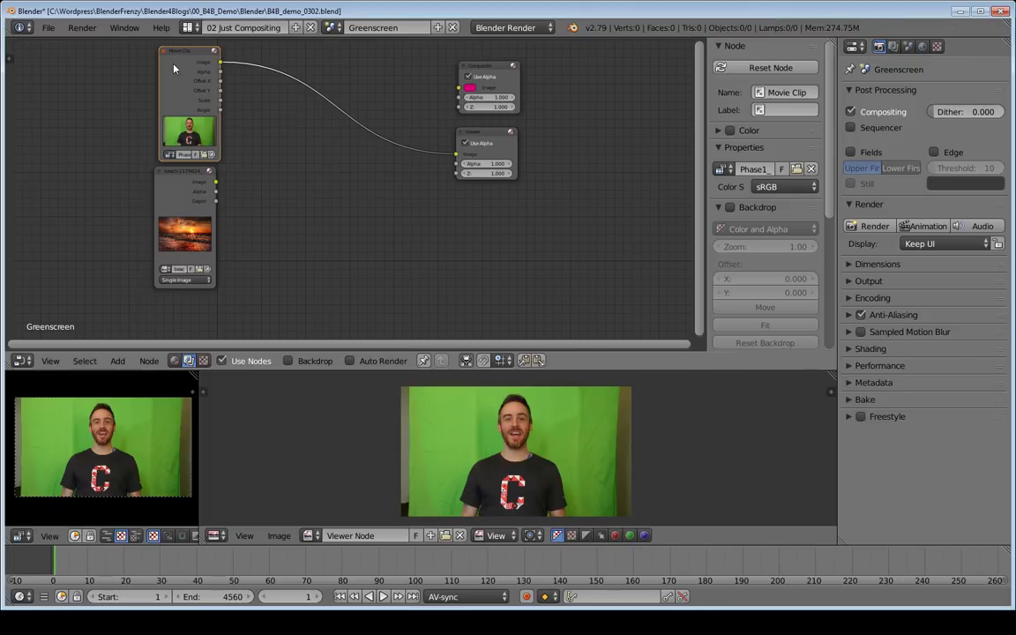
Step: Try moving the Movie Clip's Image link from the Viewer to the Composite node's Image input, and return it to the Viewer
{"action": "scroll", "coordinate": [401, 208], "scroll_direction": "down", "scroll_amount": 5}
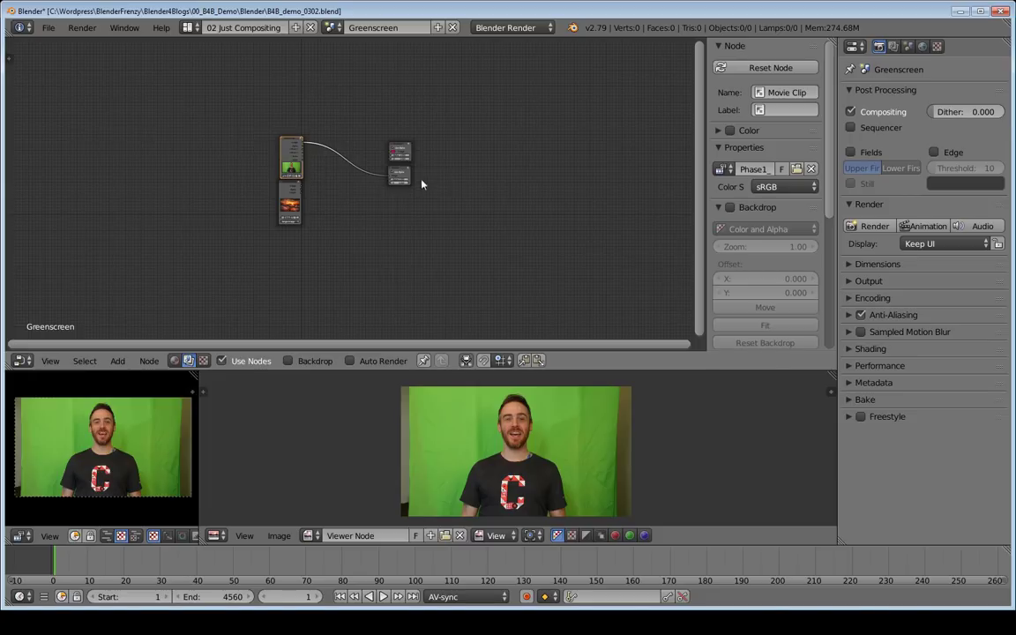
{"action": "scroll", "coordinate": [294, 176], "scroll_direction": "up", "scroll_amount": 4}
{"action": "scroll", "coordinate": [294, 176], "scroll_direction": "up", "scroll_amount": 1}
{"action": "scroll", "coordinate": [286, 144], "scroll_direction": "down", "scroll_amount": 1}
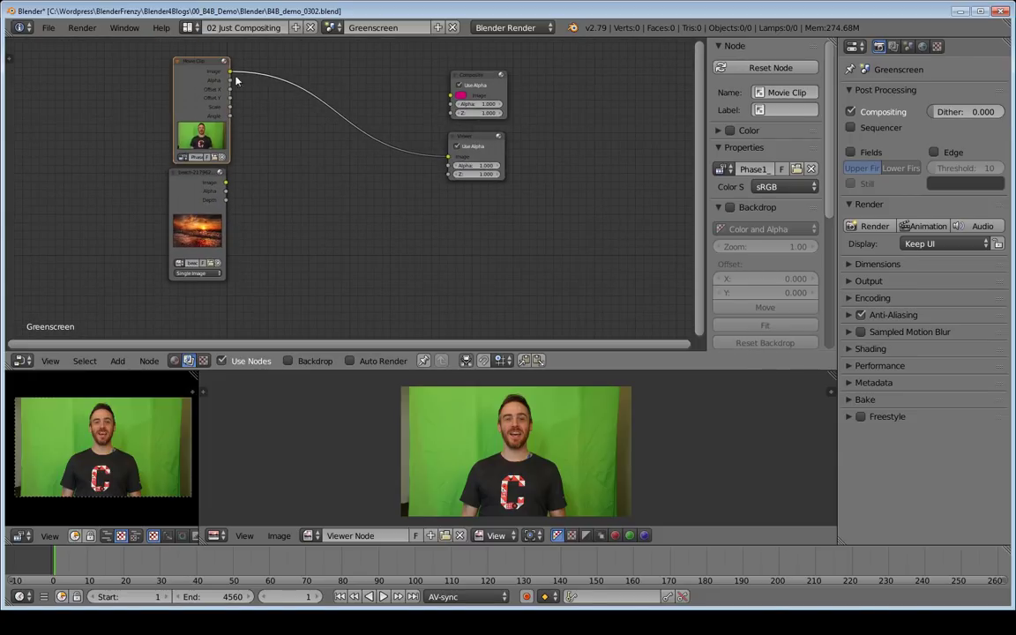
{"action": "left_click_drag", "start_coordinate": [230, 71], "coordinate": [333, 92]}
{"action": "left_click_drag", "start_coordinate": [447, 155], "coordinate": [451, 95]}
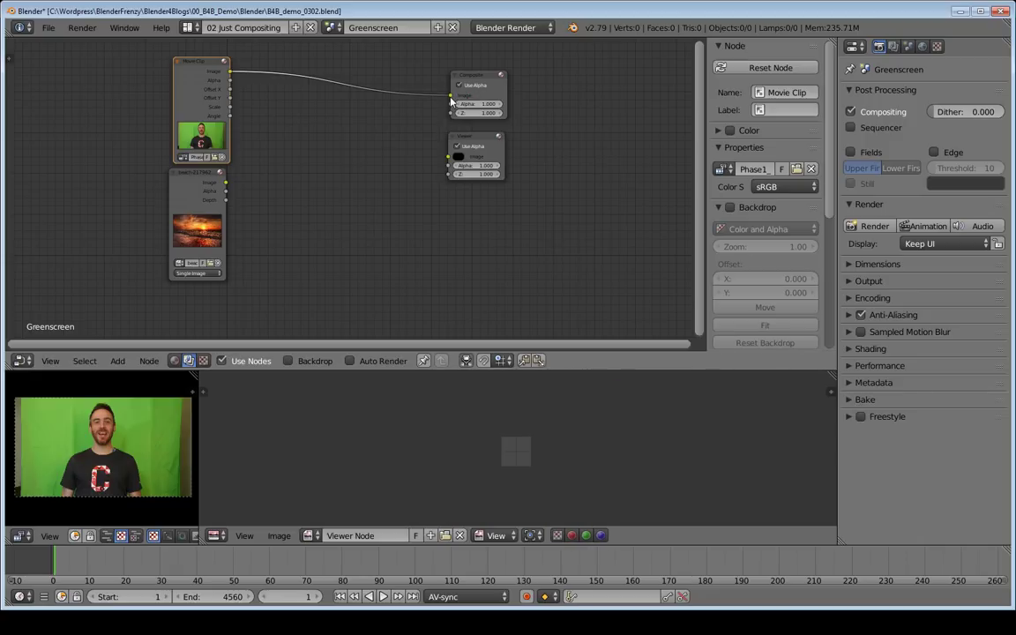
{"action": "left_click_drag", "start_coordinate": [451, 99], "coordinate": [448, 156]}
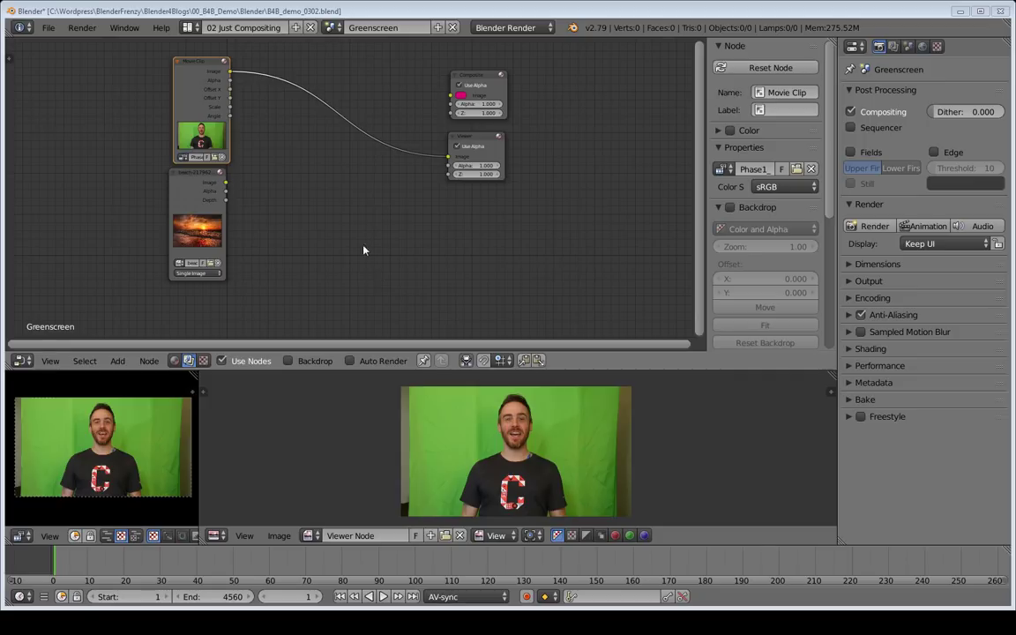
Step: Save the project over B4B_demo_0302.blend and maximize the node editor with all four nodes in view
{"action": "key", "text": "ctrl+s"}
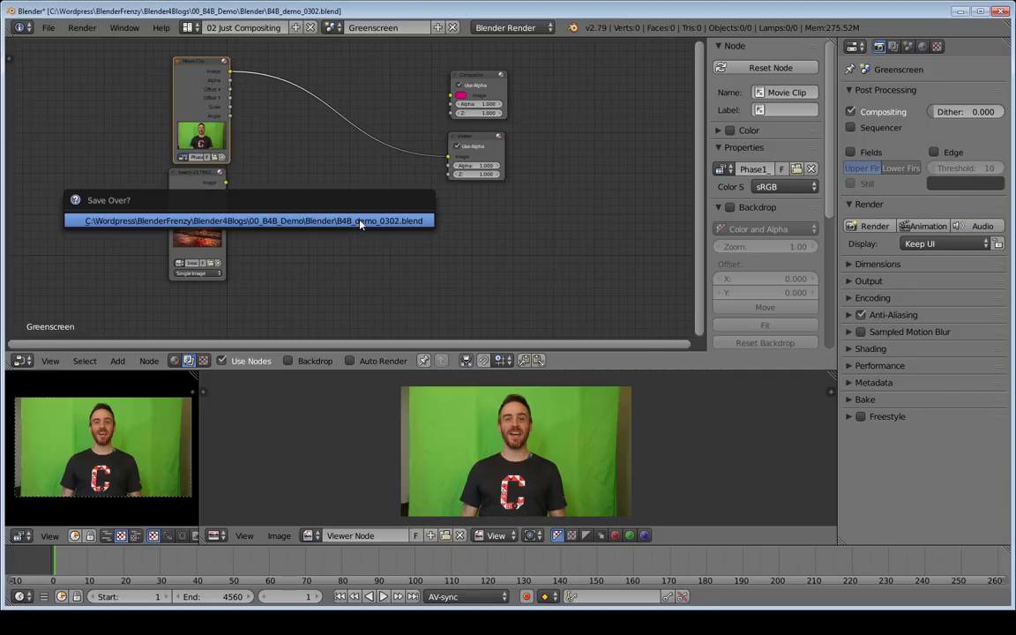
{"action": "left_click", "coordinate": [359, 224]}
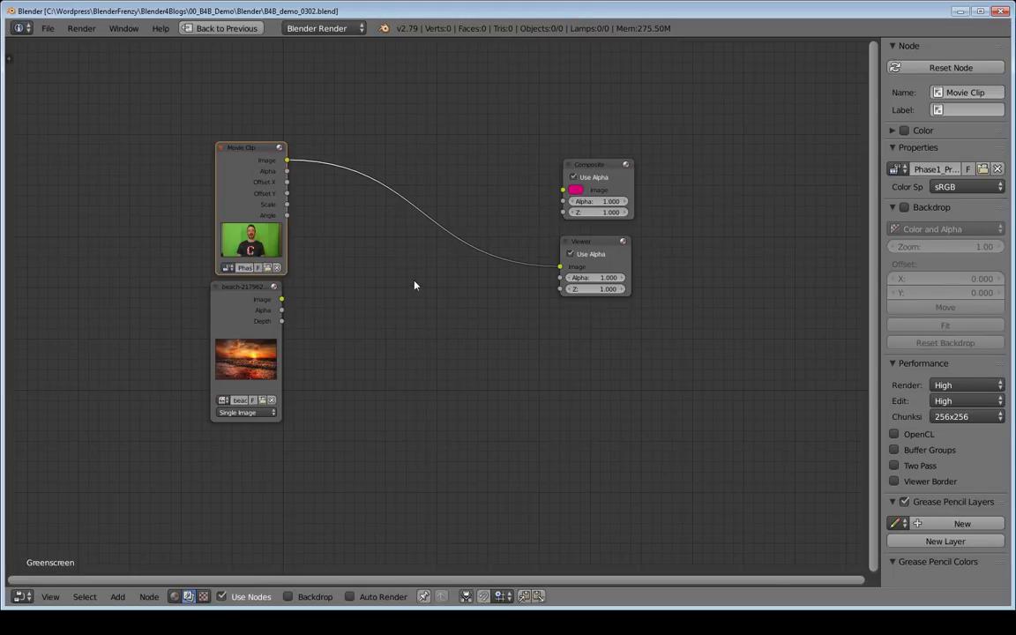
{"action": "scroll", "coordinate": [415, 286], "scroll_direction": "up", "scroll_amount": 1}
{"action": "scroll", "coordinate": [417, 288], "scroll_direction": "down", "scroll_amount": 3}
{"action": "scroll", "coordinate": [417, 287], "scroll_direction": "up", "scroll_amount": 2}
{"action": "scroll", "coordinate": [418, 287], "scroll_direction": "down", "scroll_amount": 1}
{"action": "middle_click_drag", "start_coordinate": [421, 280], "coordinate": [481, 369]}
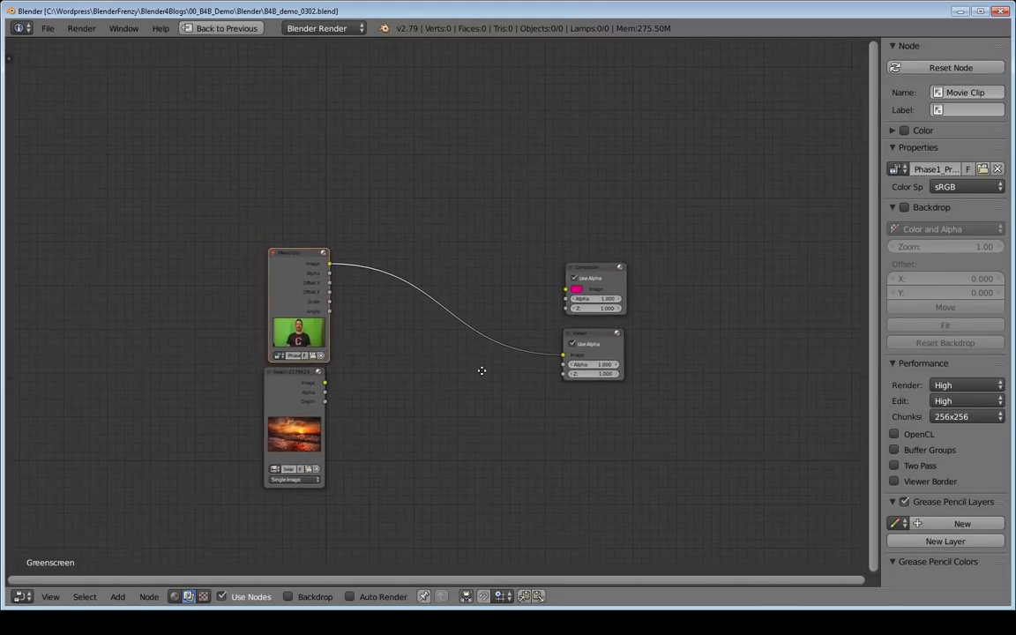
{"action": "scroll", "coordinate": [484, 377], "scroll_direction": "down", "scroll_amount": 1}
{"action": "scroll", "coordinate": [483, 376], "scroll_direction": "down", "scroll_amount": 1}
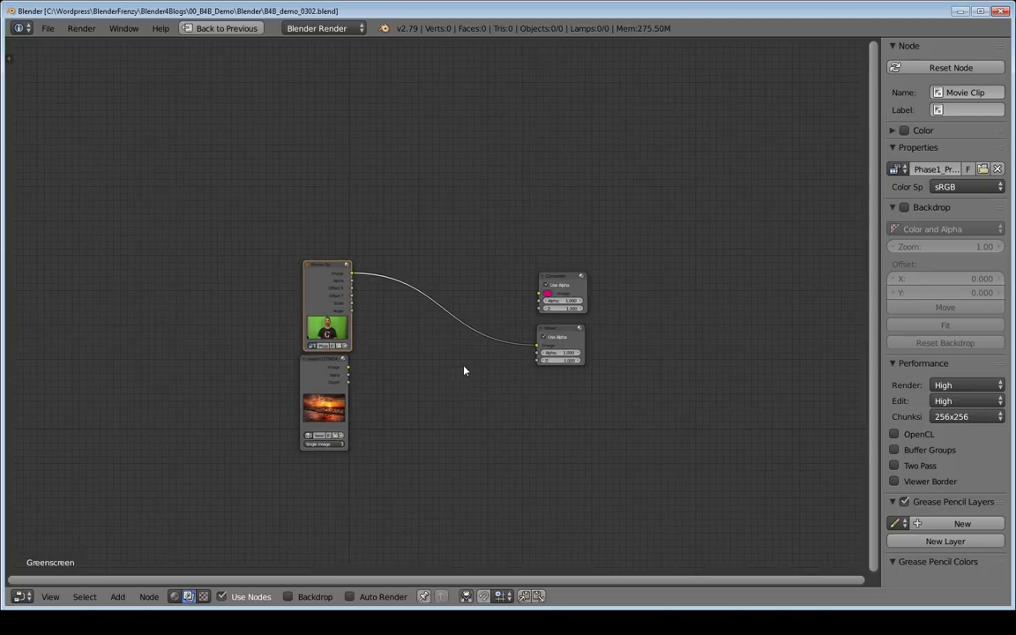
Step: Show the Viewer's image as the node editor's backdrop, select the Viewer node and examine the nodes over the footage
{"action": "left_click", "coordinate": [289, 597]}
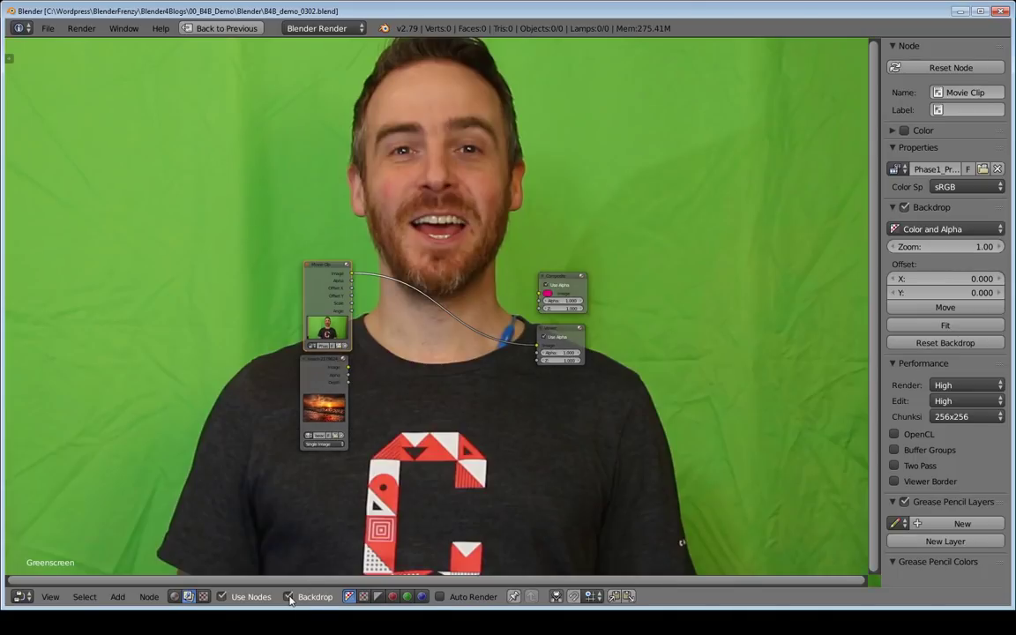
{"action": "left_click", "coordinate": [566, 343]}
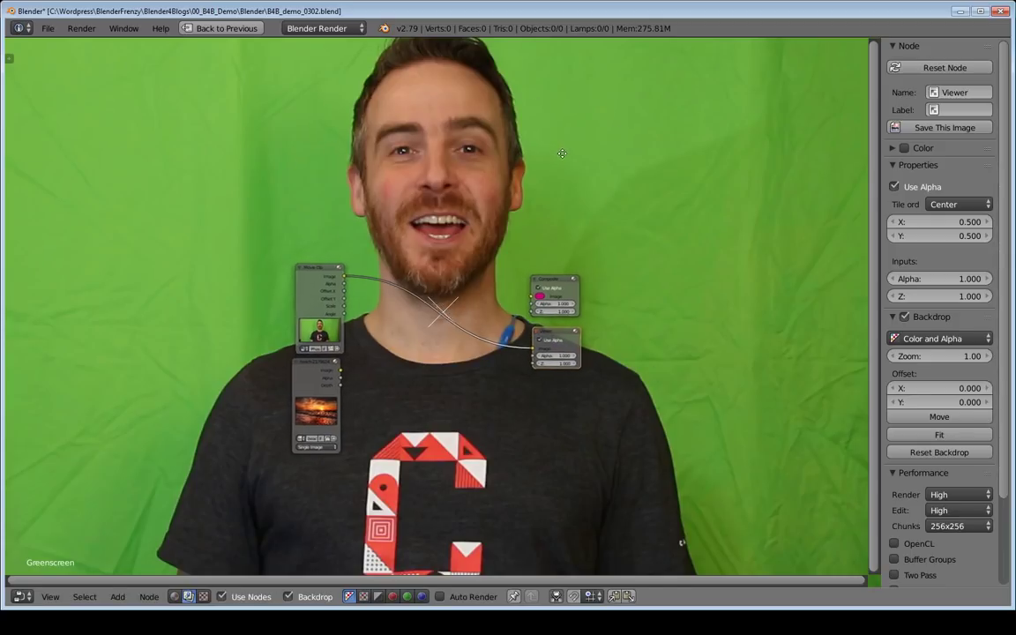
{"action": "scroll", "coordinate": [467, 265], "scroll_direction": "up", "scroll_amount": 2}
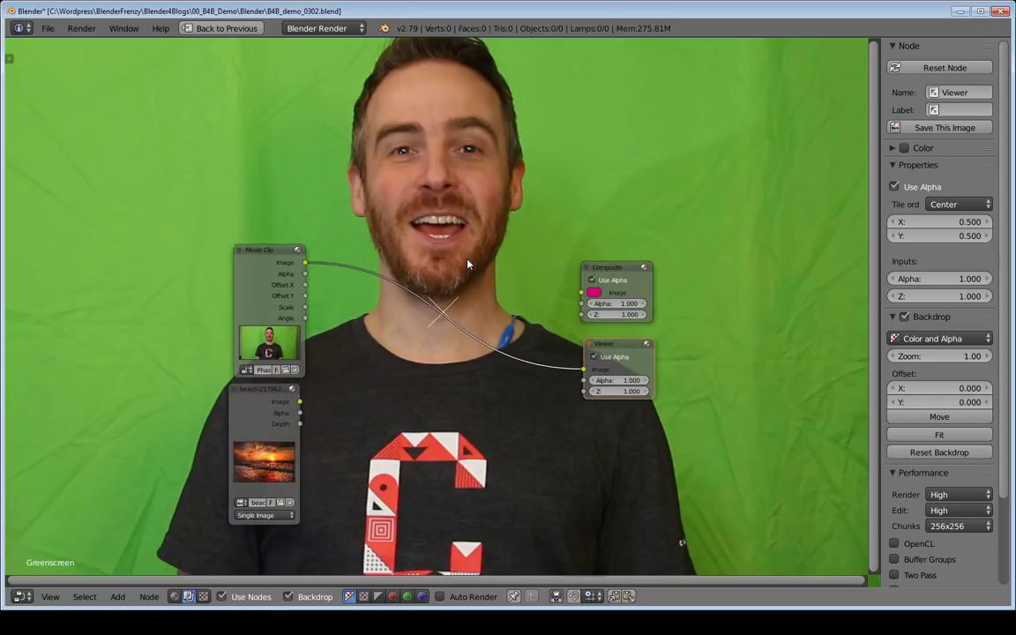
{"action": "scroll", "coordinate": [467, 265], "scroll_direction": "down", "scroll_amount": 2}
{"action": "middle_click_drag", "start_coordinate": [460, 285], "coordinate": [454, 224]}
{"action": "scroll", "coordinate": [454, 223], "scroll_direction": "up", "scroll_amount": 2}
{"action": "scroll", "coordinate": [456, 227], "scroll_direction": "down", "scroll_amount": 1}
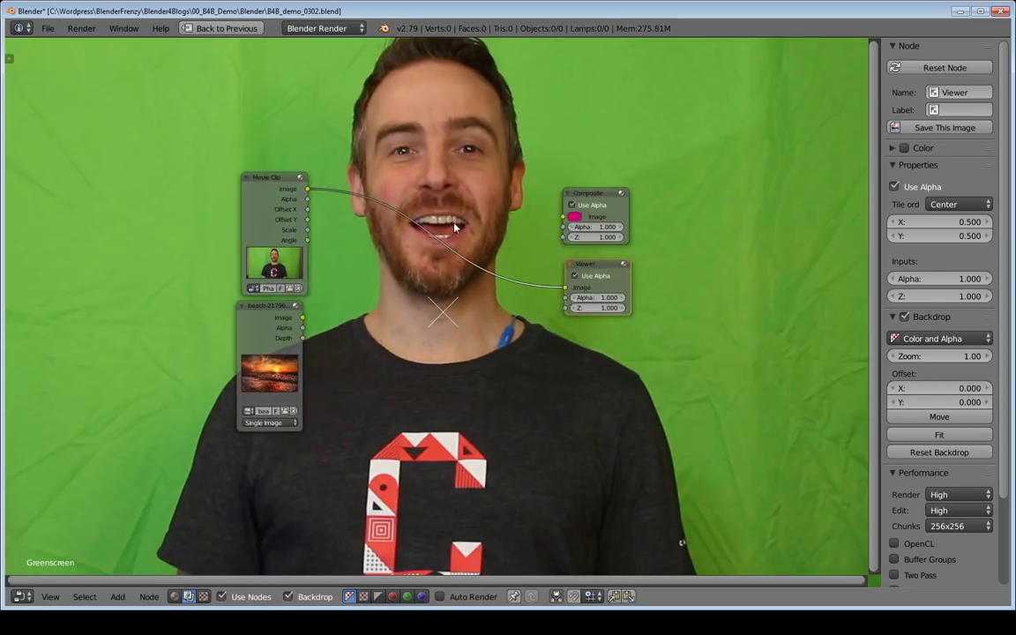
{"action": "scroll", "coordinate": [456, 247], "scroll_direction": "up", "scroll_amount": 2}
{"action": "scroll", "coordinate": [450, 283], "scroll_direction": "down", "scroll_amount": 1}
{"action": "mouse_move", "coordinate": [461, 291]}
{"action": "middle_mouse_down"}
{"action": "mouse_move", "coordinate": [462, 324]}
{"action": "mouse_move", "coordinate": [464, 277]}
{"action": "mouse_move", "coordinate": [501, 208]}
{"action": "mouse_move", "coordinate": [546, 203]}
{"action": "mouse_move", "coordinate": [554, 232]}
{"action": "mouse_move", "coordinate": [431, 233]}
{"action": "mouse_move", "coordinate": [472, 252]}
{"action": "mouse_move", "coordinate": [468, 279]}
{"action": "middle_mouse_up"}
{"action": "scroll", "coordinate": [462, 325], "scroll_direction": "up", "scroll_amount": 1}
{"action": "scroll", "coordinate": [470, 278], "scroll_direction": "down", "scroll_amount": 4}
{"action": "scroll", "coordinate": [477, 279], "scroll_direction": "down", "scroll_amount": 2}
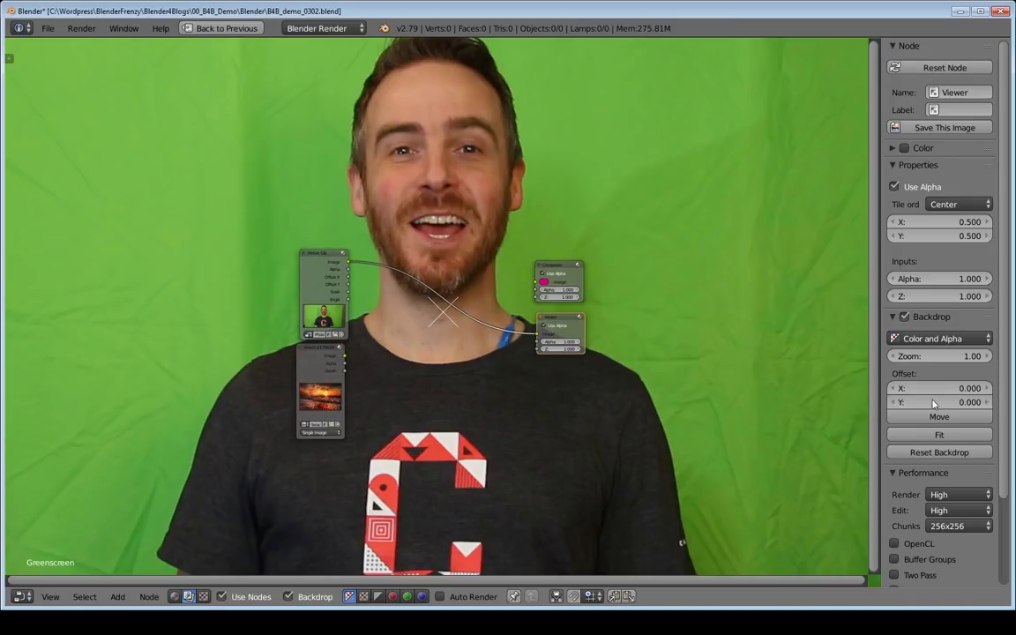
Step: Try scaling the backdrop to 0.65, moving it to an offset of 107, 157.8 and fitting it, and reset the backdrop
{"action": "left_click_drag", "start_coordinate": [924, 356], "coordinate": [911, 402]}
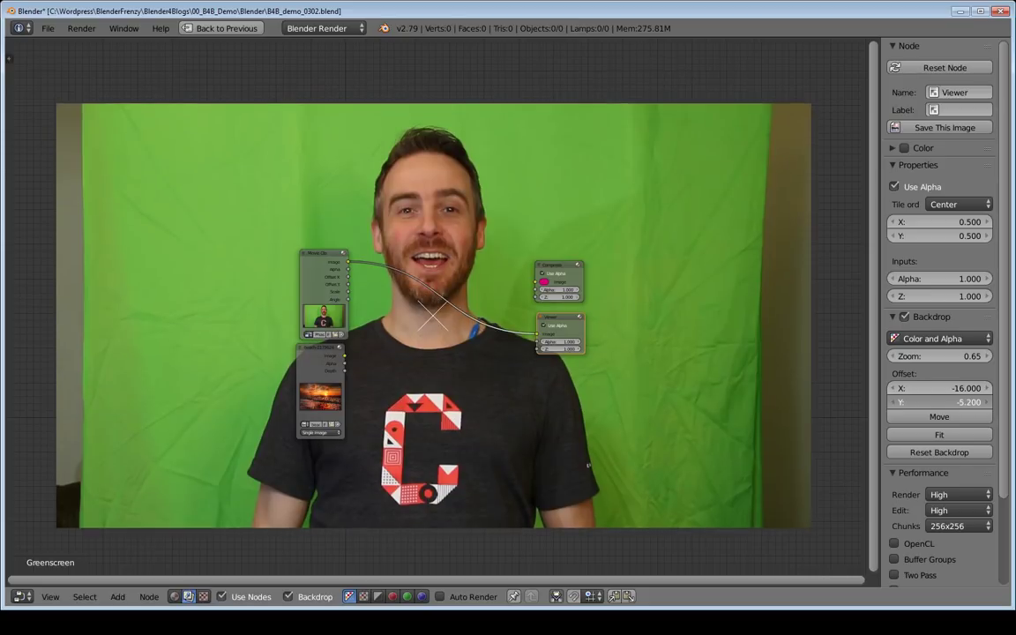
{"action": "left_click", "coordinate": [938, 417]}
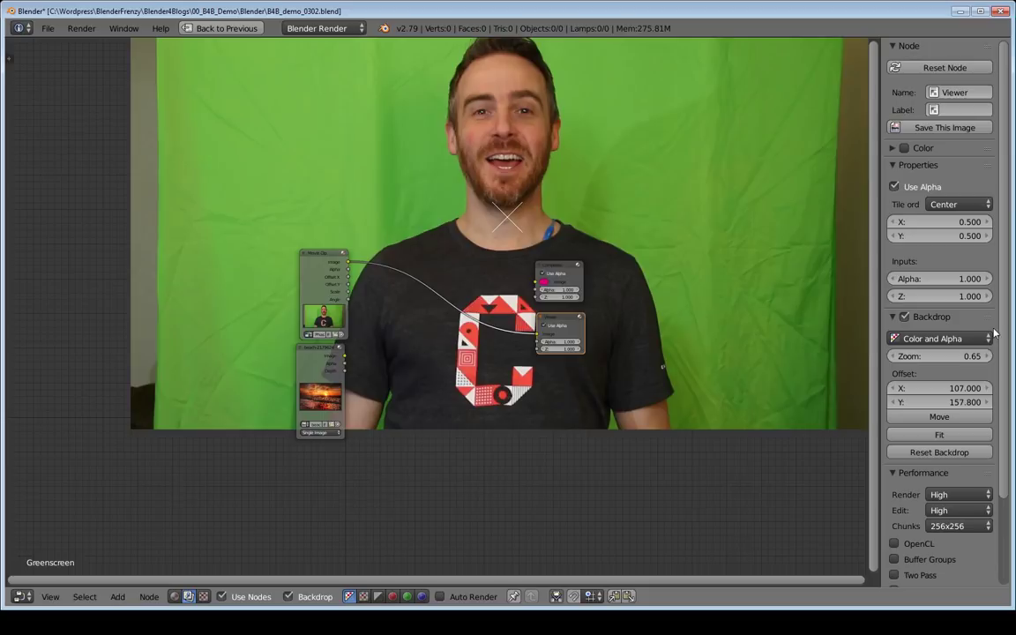
{"action": "left_click", "coordinate": [914, 404]}
{"action": "left_click", "coordinate": [941, 434]}
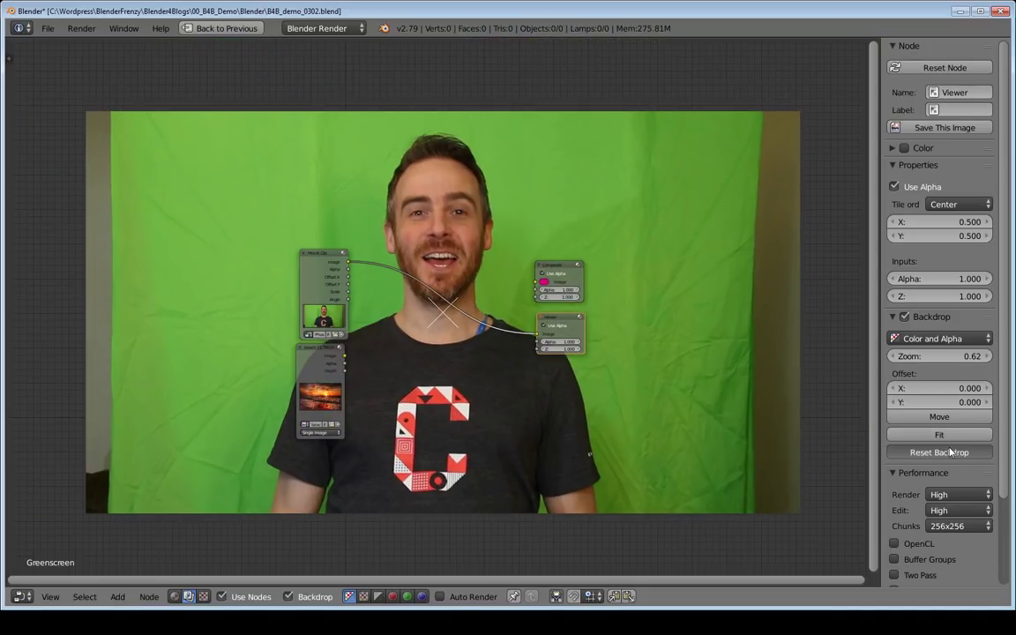
{"action": "left_click", "coordinate": [950, 452]}
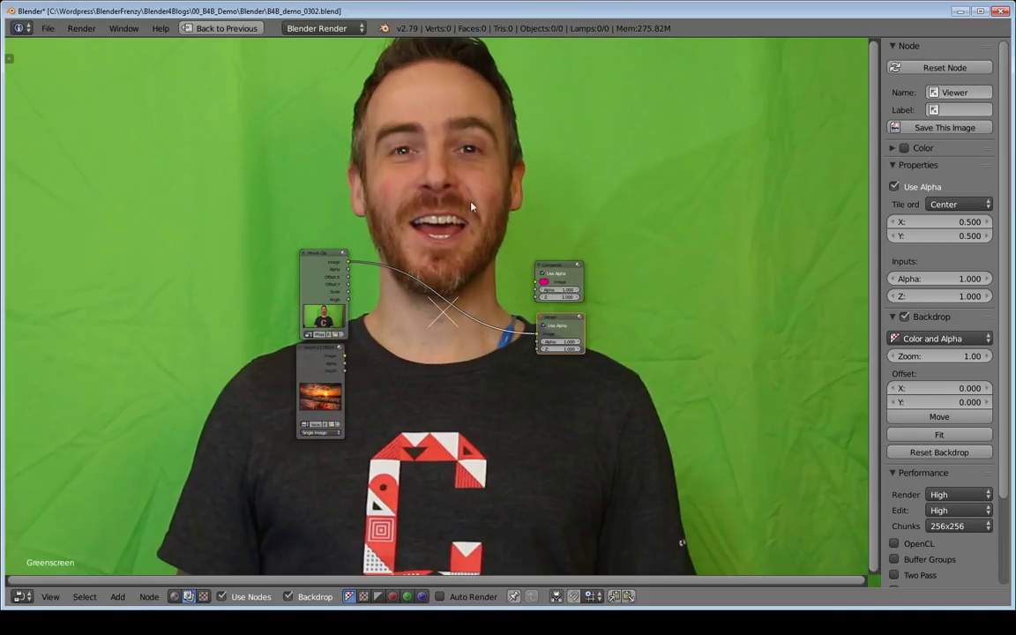
Step: Shrink the backdrop to a zoom of 0.11, enlarge it to 0.69 and settle on 0.58
{"action": "key", "text": "alt+v"}
{"action": "key", "text": "alt+v"}
{"action": "key", "text": "alt+v"}
{"action": "key", "text": "alt+v"}
{"action": "key", "text": "alt+v"}
{"action": "key", "text": "alt+v"}
{"action": "key", "text": "alt+v"}
{"action": "key", "text": "alt+v"}
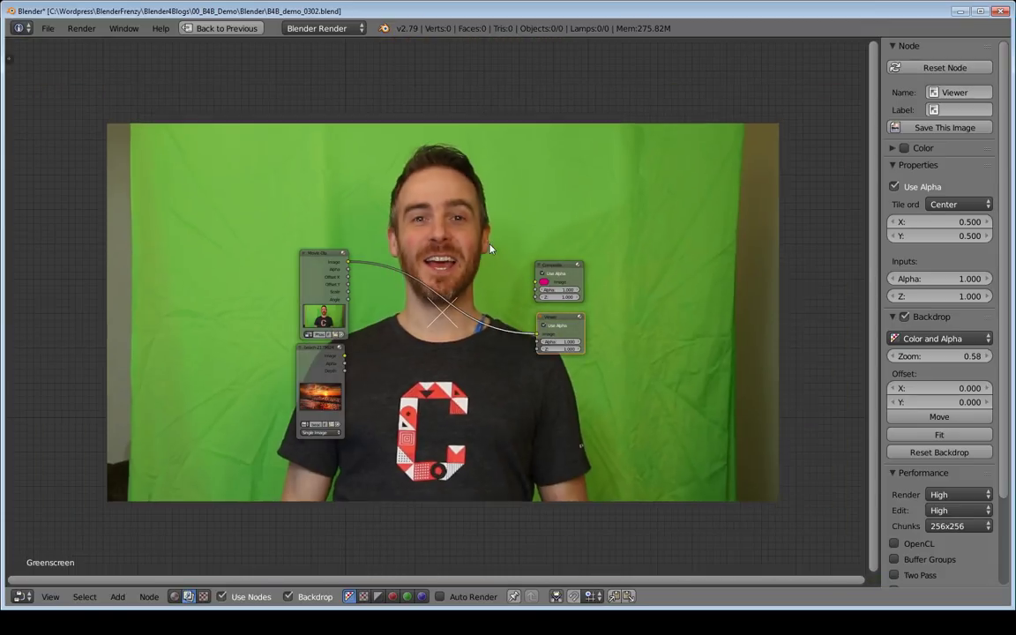
{"action": "key", "text": "alt+v"}
{"action": "key", "text": "alt+v"}
{"action": "key", "text": "alt+v"}
{"action": "key", "text": "alt+v"}
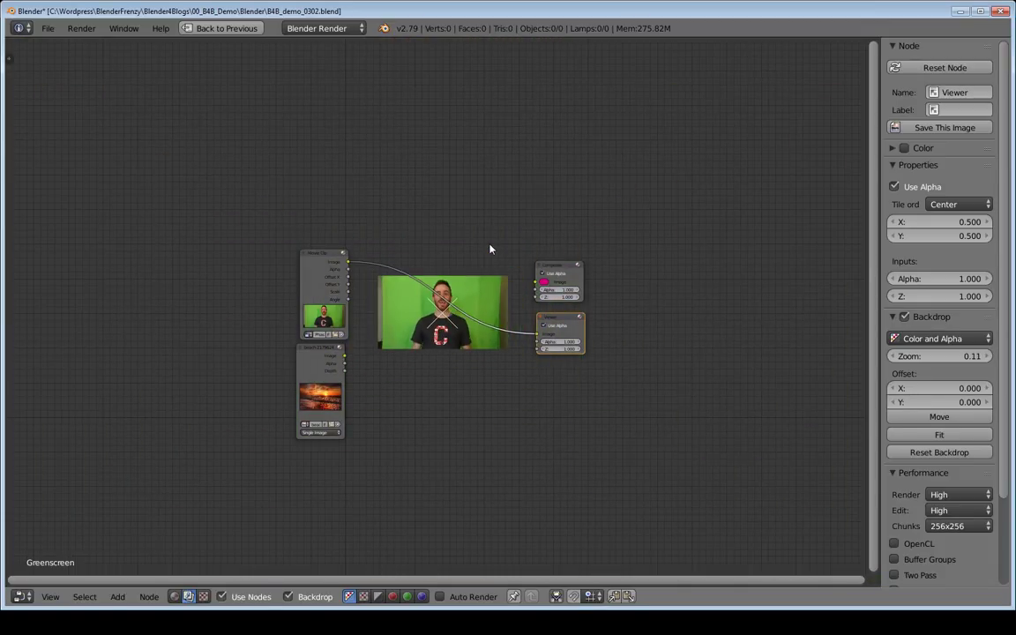
{"action": "key", "text": "v"}
{"action": "key", "text": "v"}
{"action": "key", "text": "v"}
{"action": "key", "text": "v"}
{"action": "key", "text": "v"}
{"action": "key", "text": "v"}
{"action": "key", "text": "v"}
{"action": "key", "text": "v"}
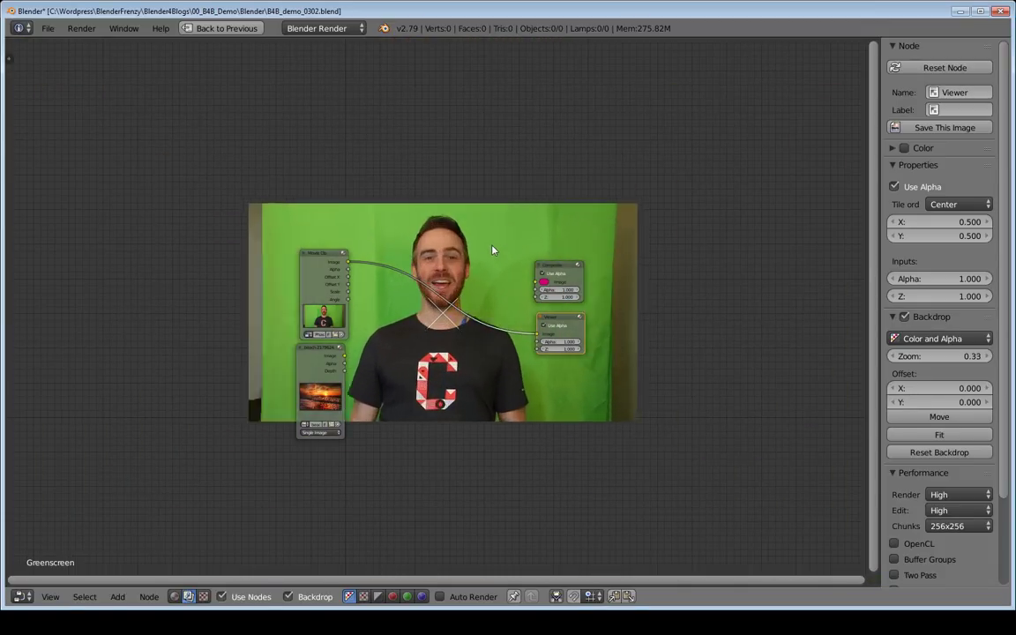
{"action": "key", "text": "v"}
{"action": "key", "text": "v"}
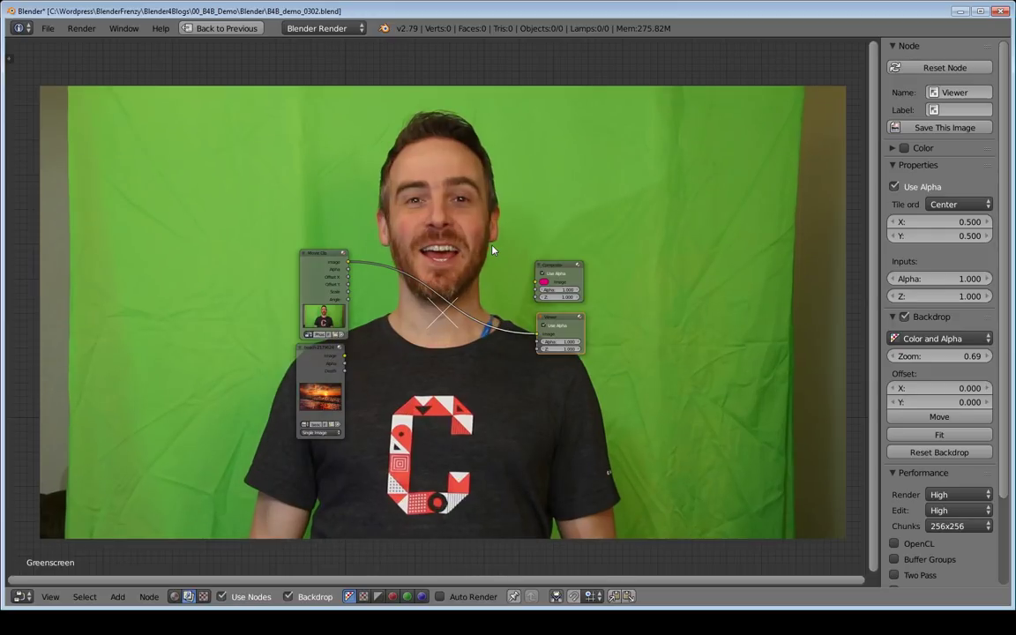
{"action": "key", "text": "alt+v"}
Step: Examine the node tree against the backdrop image and select the Movie Clip node
{"action": "middle_click_drag", "start_coordinate": [479, 184], "coordinate": [409, 310]}
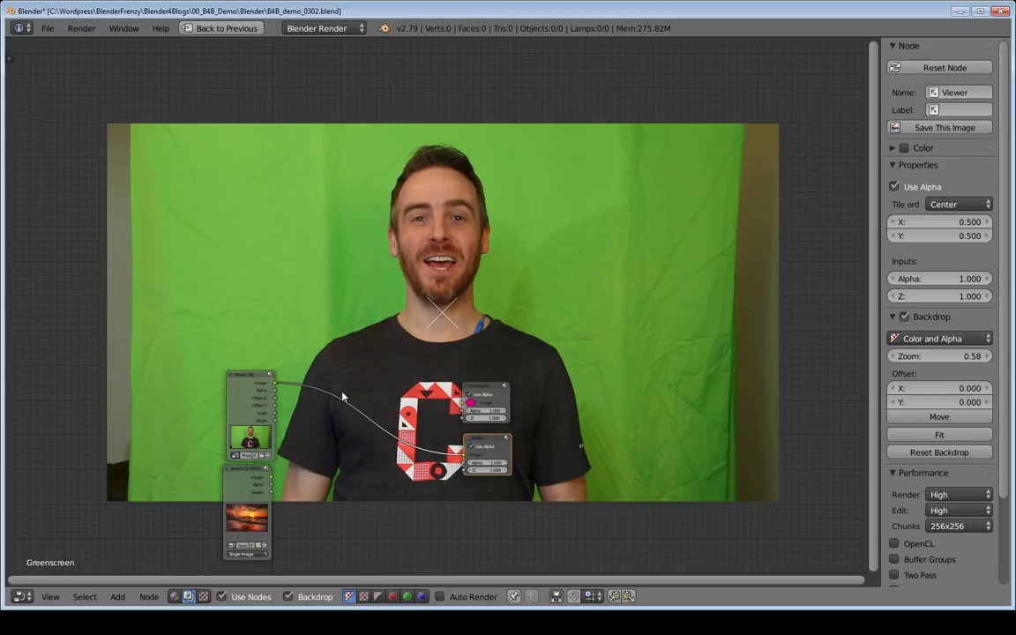
{"action": "scroll", "coordinate": [341, 392], "scroll_direction": "up", "scroll_amount": 6}
{"action": "middle_click_drag", "start_coordinate": [341, 363], "coordinate": [430, 257]}
{"action": "middle_click_drag", "start_coordinate": [494, 377], "coordinate": [443, 396]}
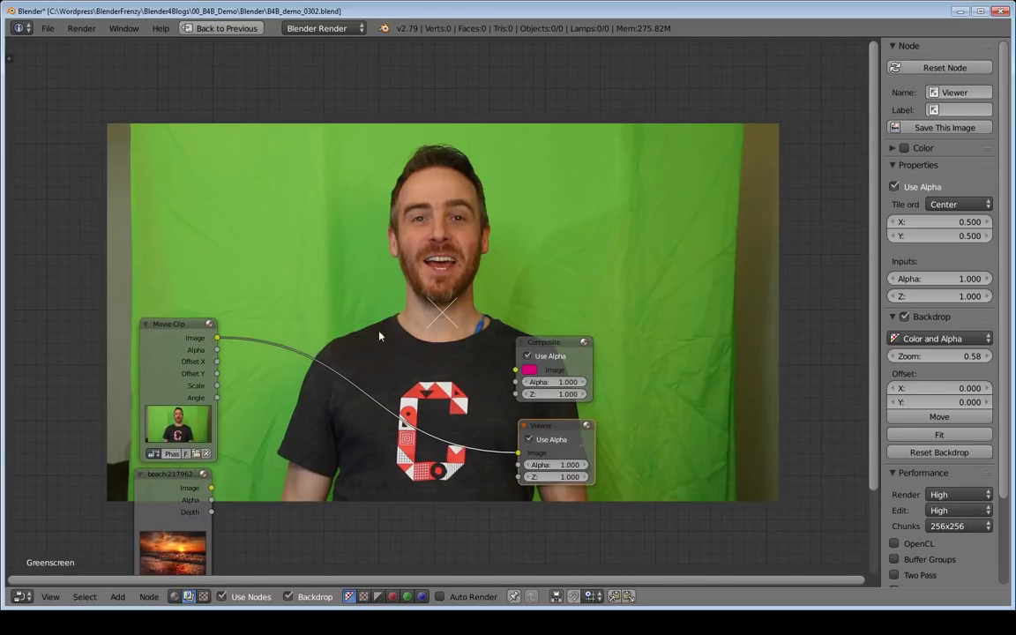
{"action": "scroll", "coordinate": [595, 288], "scroll_direction": "down", "scroll_amount": 3}
{"action": "left_click", "coordinate": [242, 345]}
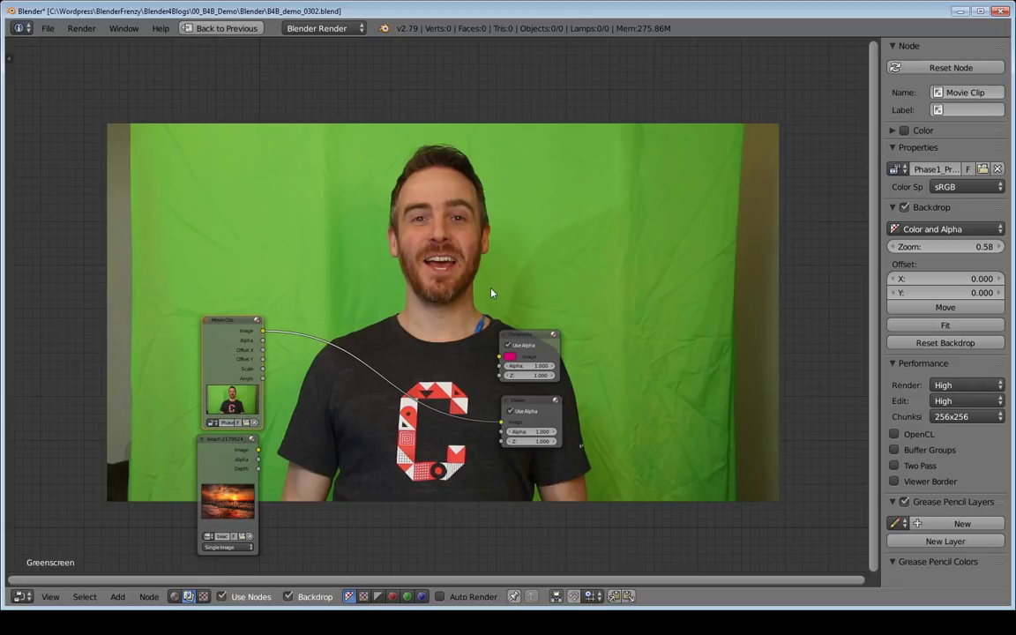
Step: Restore the multi-editor layout, turn off the backdrop and shrink the node editor to give the image editor more height
{"action": "key", "text": "ctrl+Up"}
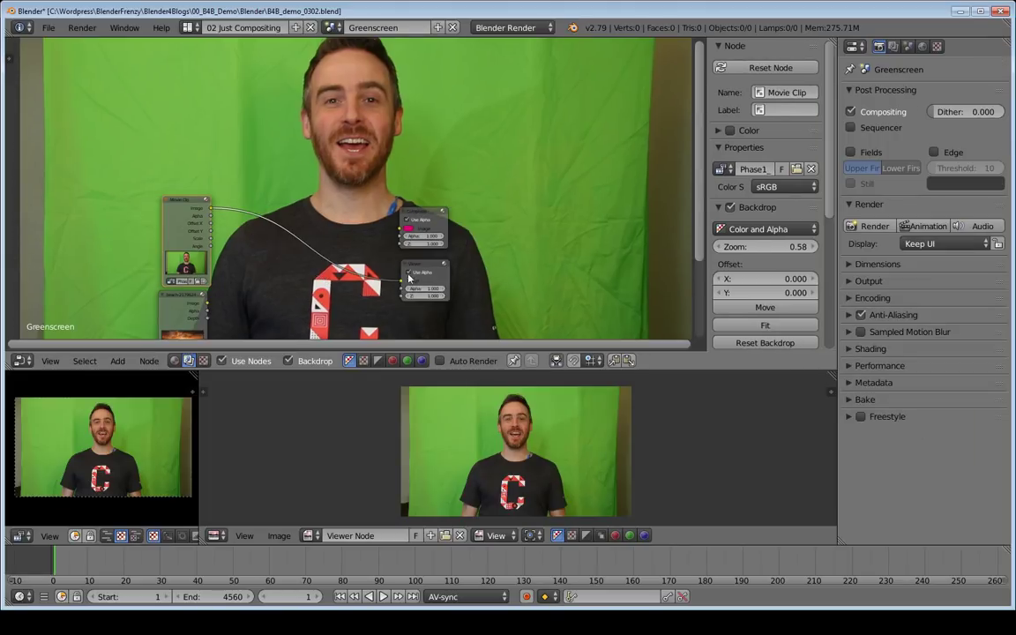
{"action": "left_click", "coordinate": [287, 361]}
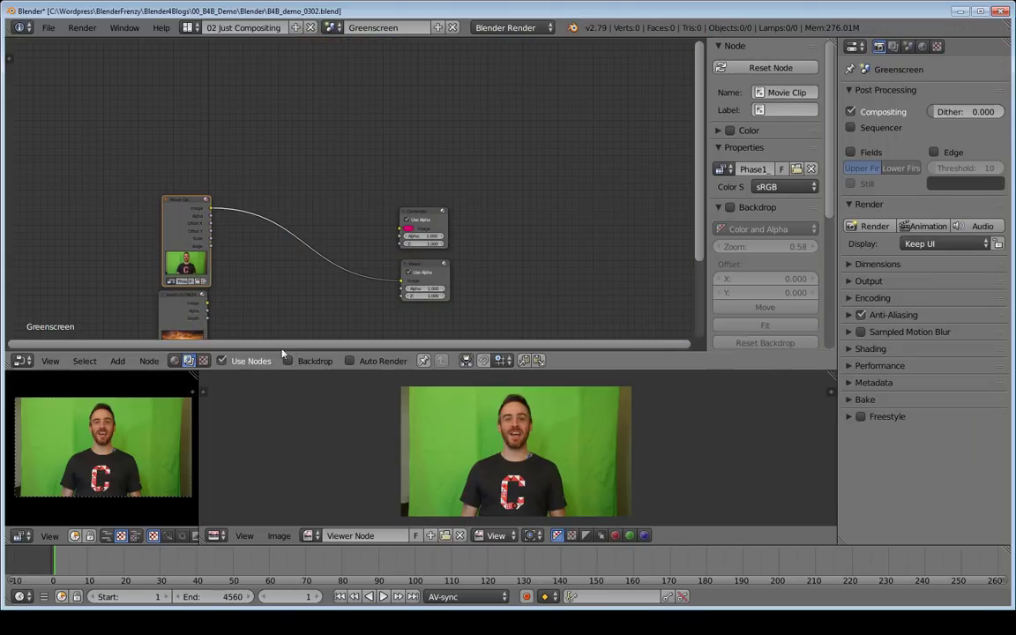
{"action": "left_click_drag", "start_coordinate": [275, 371], "coordinate": [295, 191]}
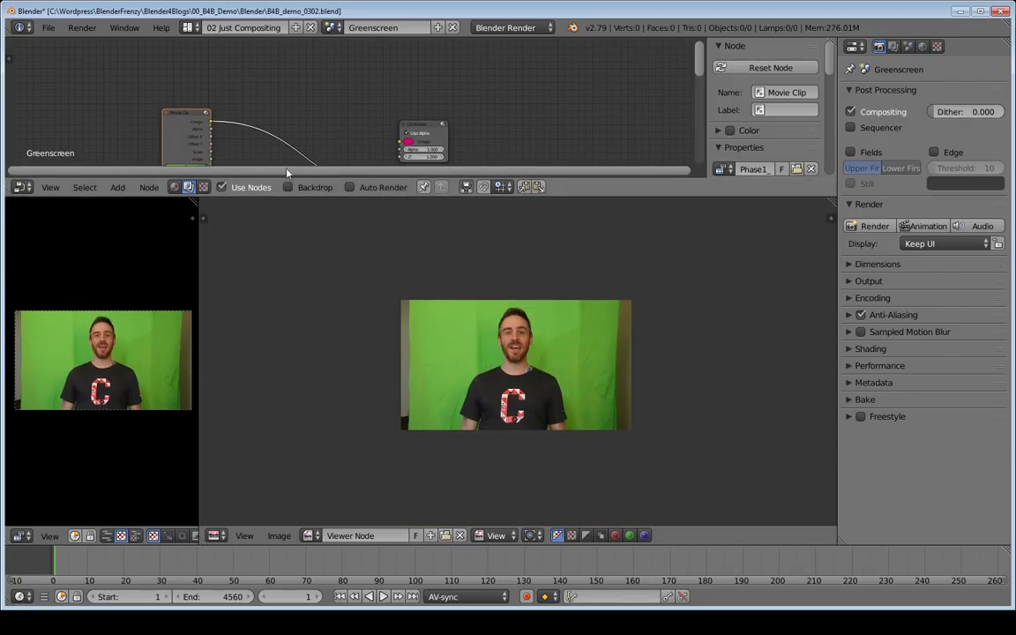
{"action": "middle_click_drag", "start_coordinate": [284, 128], "coordinate": [211, 76]}
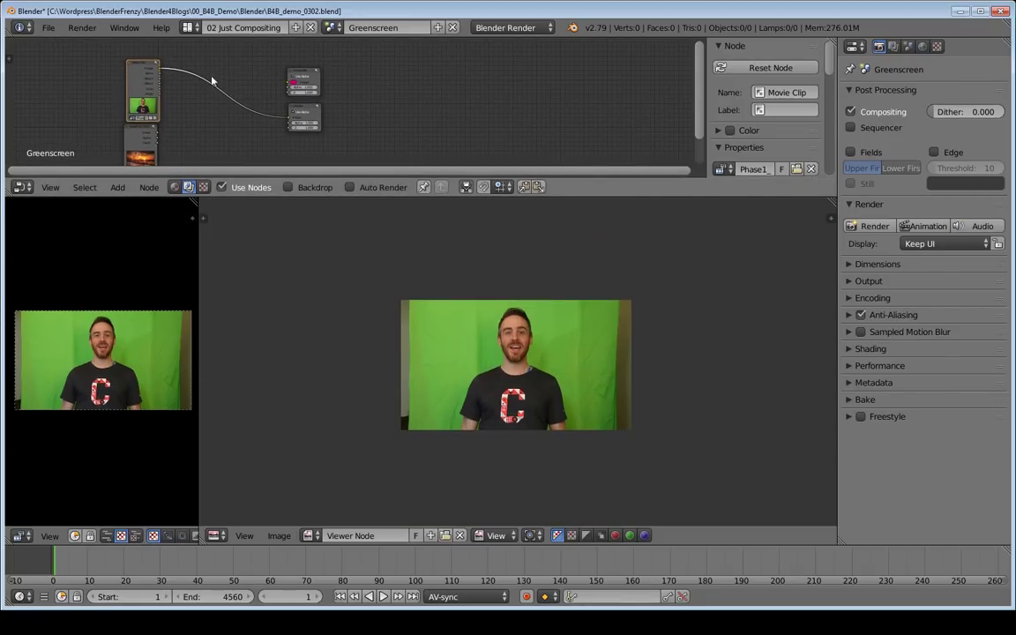
{"action": "left_click_drag", "start_coordinate": [221, 176], "coordinate": [240, 187]}
{"action": "middle_click_drag", "start_coordinate": [233, 136], "coordinate": [202, 122]}
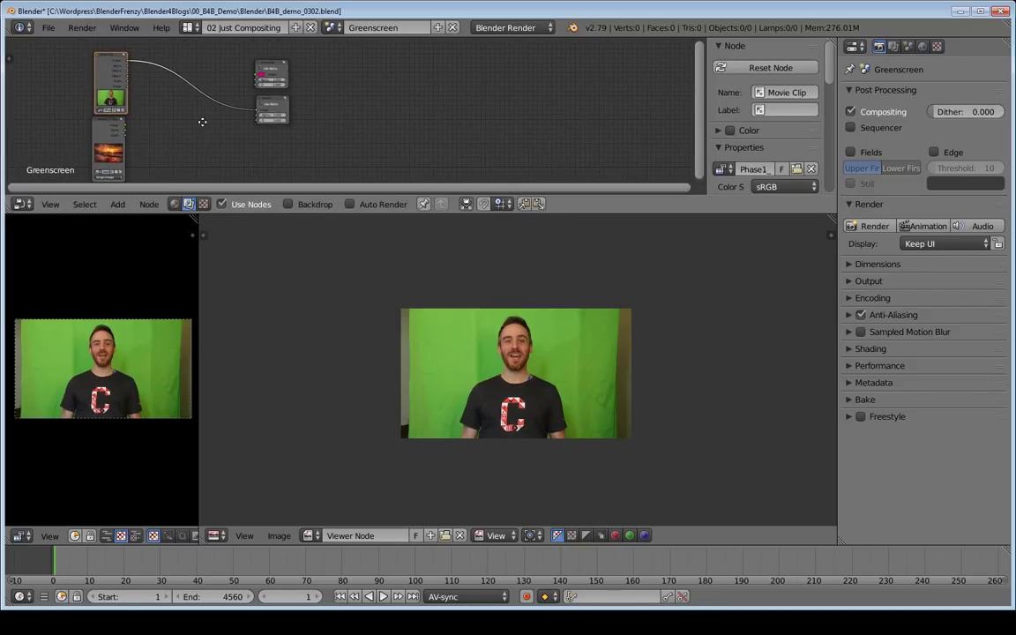
Step: Inspect the Viewer Node image of the footage up close and return to the whole frame
{"action": "scroll", "coordinate": [532, 299], "scroll_direction": "up", "scroll_amount": 3}
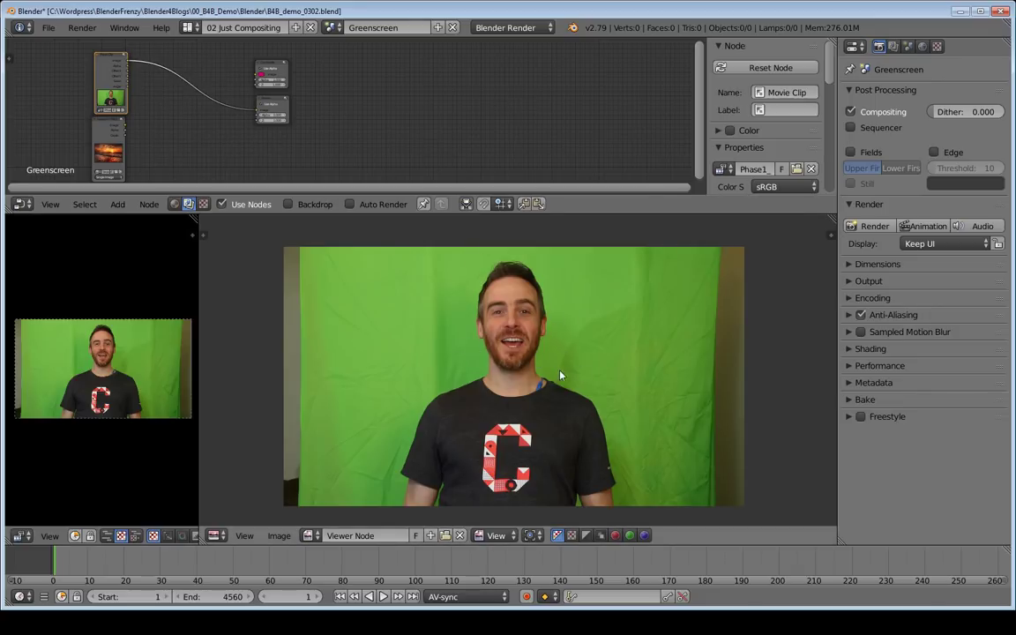
{"action": "scroll", "coordinate": [555, 372], "scroll_direction": "up", "scroll_amount": 2}
{"action": "scroll", "coordinate": [557, 373], "scroll_direction": "down", "scroll_amount": 1}
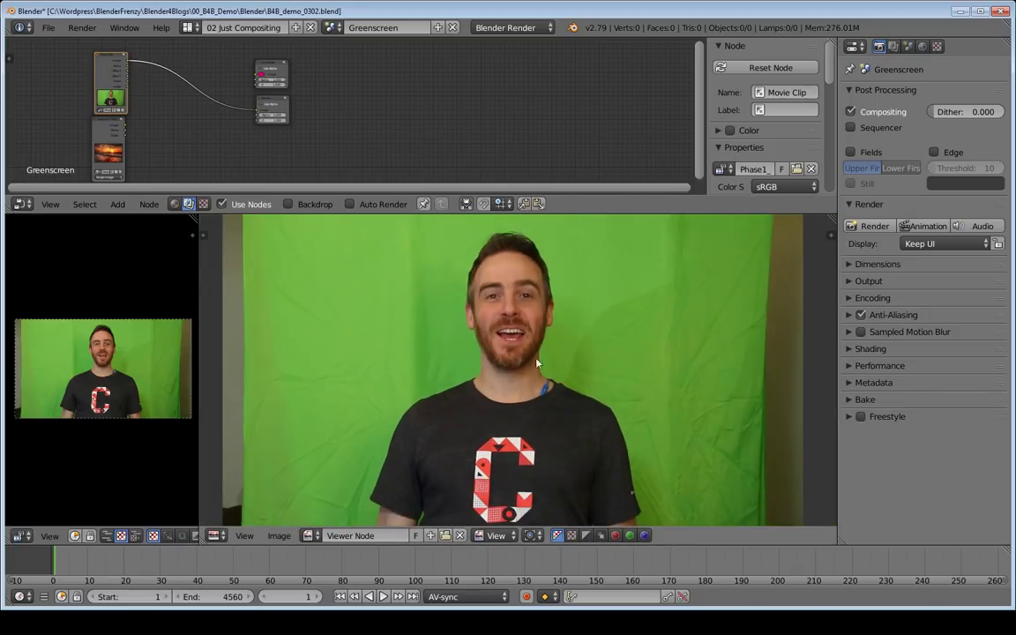
{"action": "scroll", "coordinate": [559, 378], "scroll_direction": "up", "scroll_amount": 1}
{"action": "scroll", "coordinate": [548, 378], "scroll_direction": "down", "scroll_amount": 1}
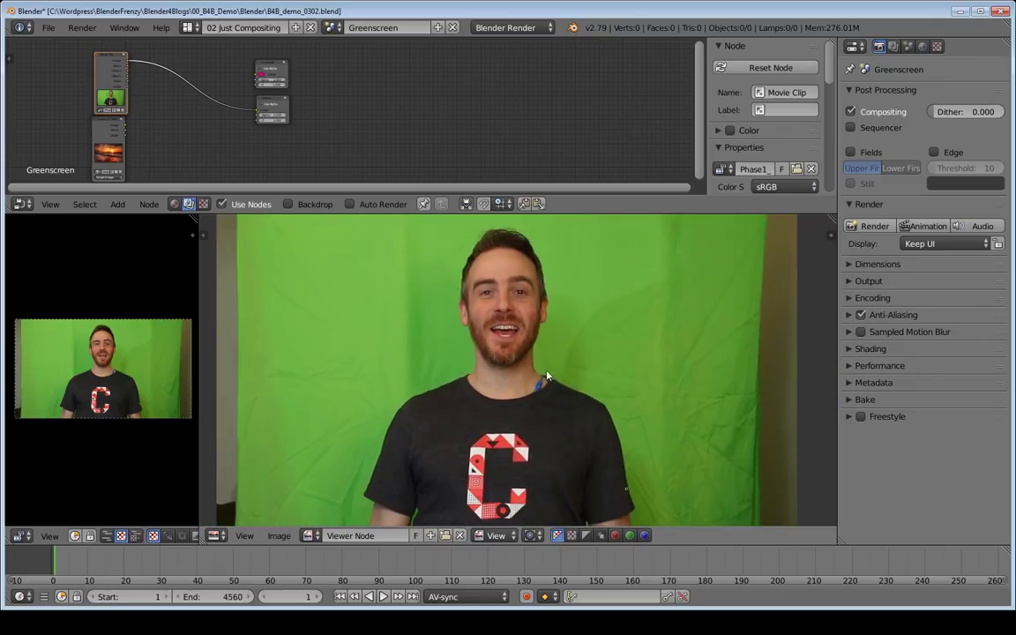
{"action": "scroll", "coordinate": [546, 375], "scroll_direction": "down", "scroll_amount": 1}
{"action": "scroll", "coordinate": [544, 372], "scroll_direction": "up", "scroll_amount": 4}
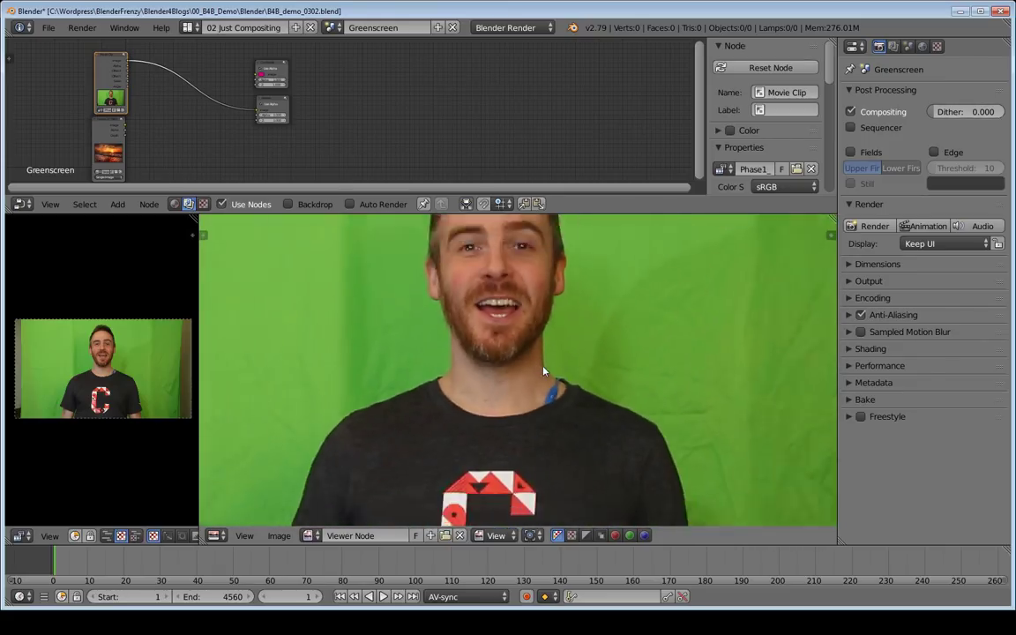
{"action": "middle_click_drag", "start_coordinate": [585, 363], "coordinate": [476, 371]}
{"action": "key", "text": "Home"}
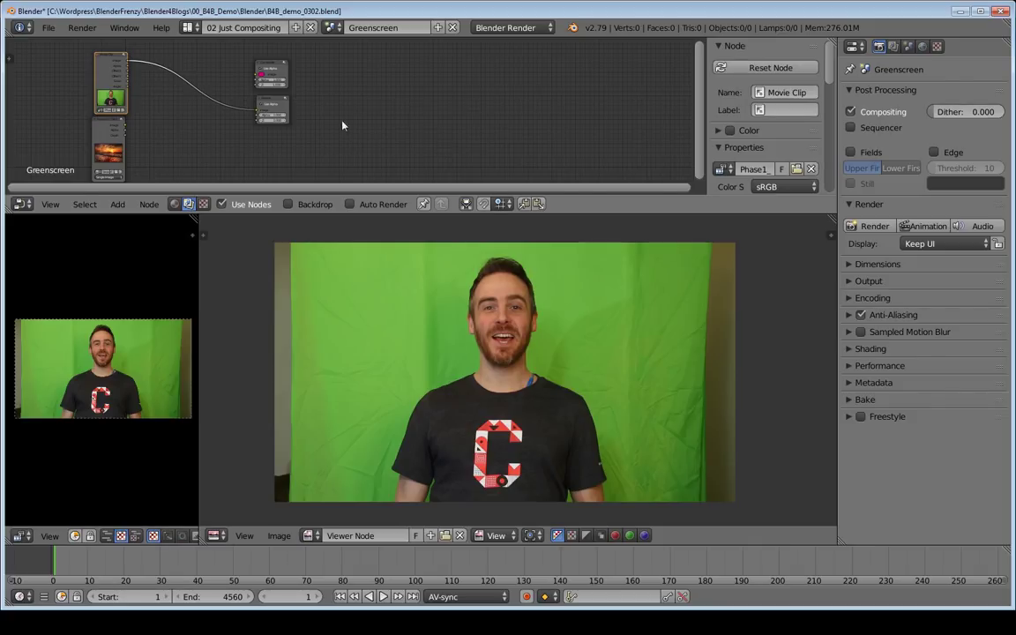
Step: Add a Keying node and insert it into the link between the Movie Clip and the Viewer
{"action": "key", "text": "shift+a"}
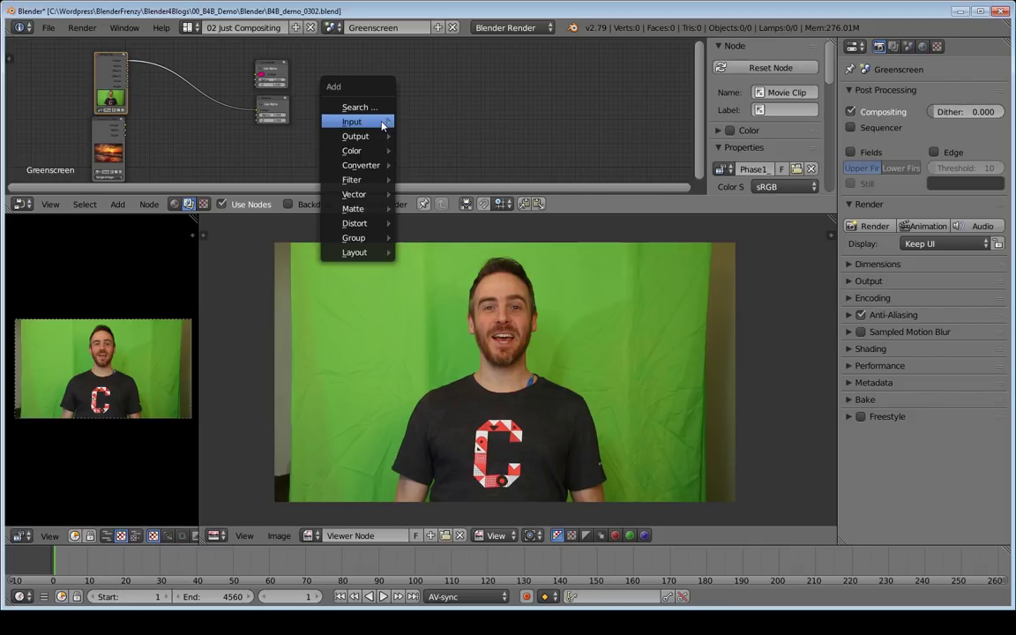
{"action": "mouse_move", "coordinate": [371, 208]}
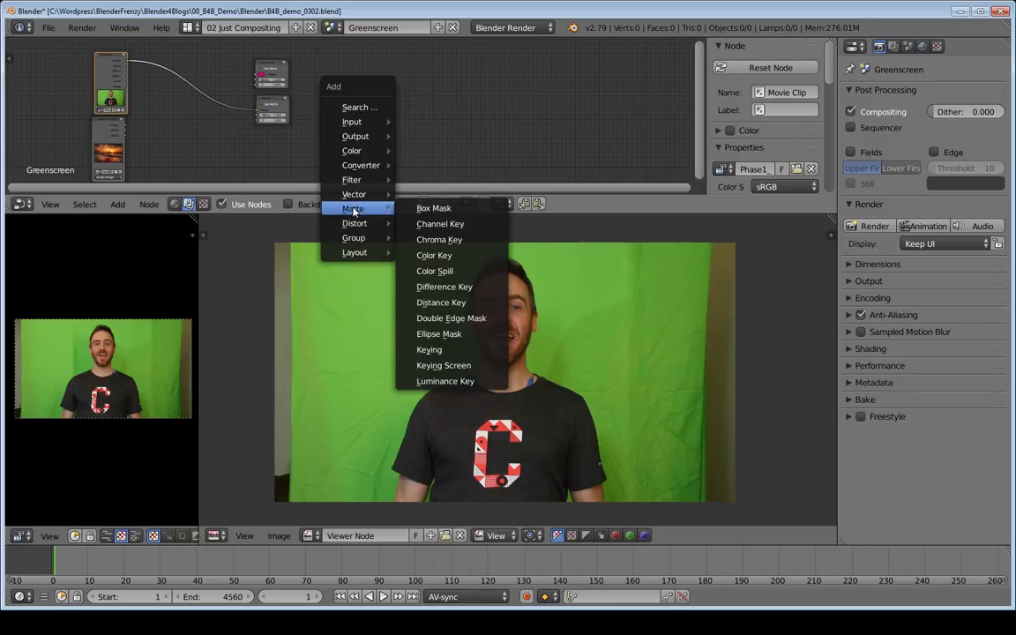
{"action": "left_click", "coordinate": [456, 350]}
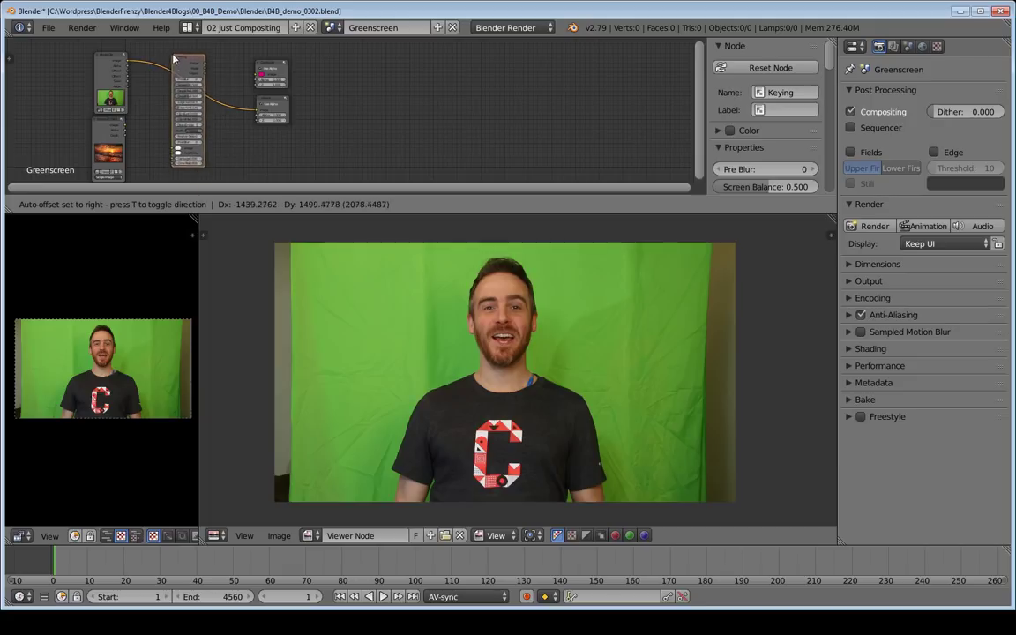
{"action": "left_click", "coordinate": [183, 59]}
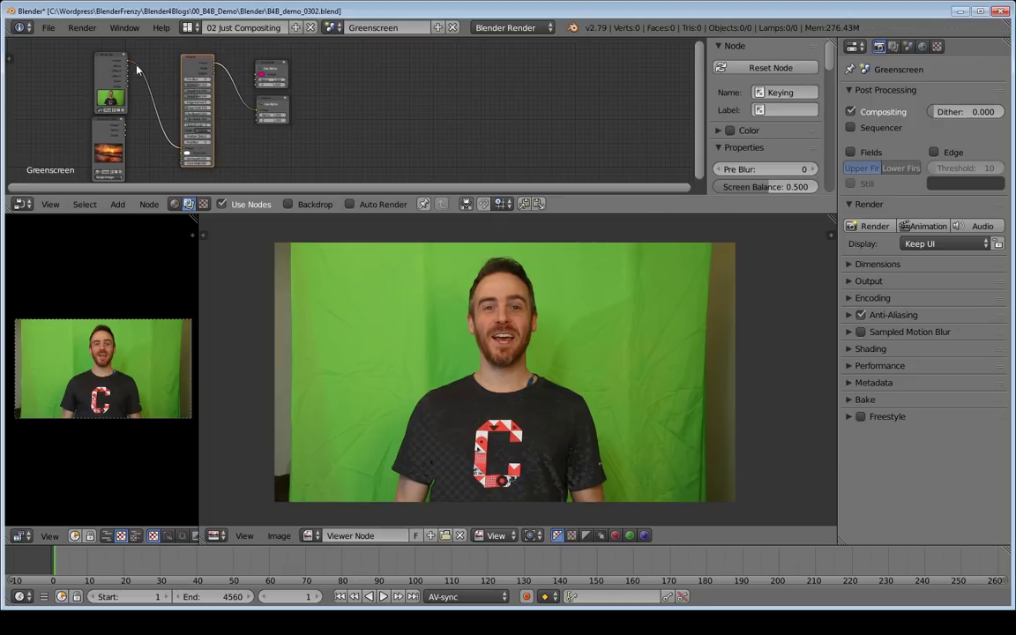
Step: Examine the Keying node's settings and its effect on the shirt in the Viewer Node image
{"action": "scroll", "coordinate": [189, 150], "scroll_direction": "up", "scroll_amount": 3}
{"action": "middle_click_drag", "start_coordinate": [186, 148], "coordinate": [222, 252]}
{"action": "middle_click_drag", "start_coordinate": [256, 118], "coordinate": [228, 139]}
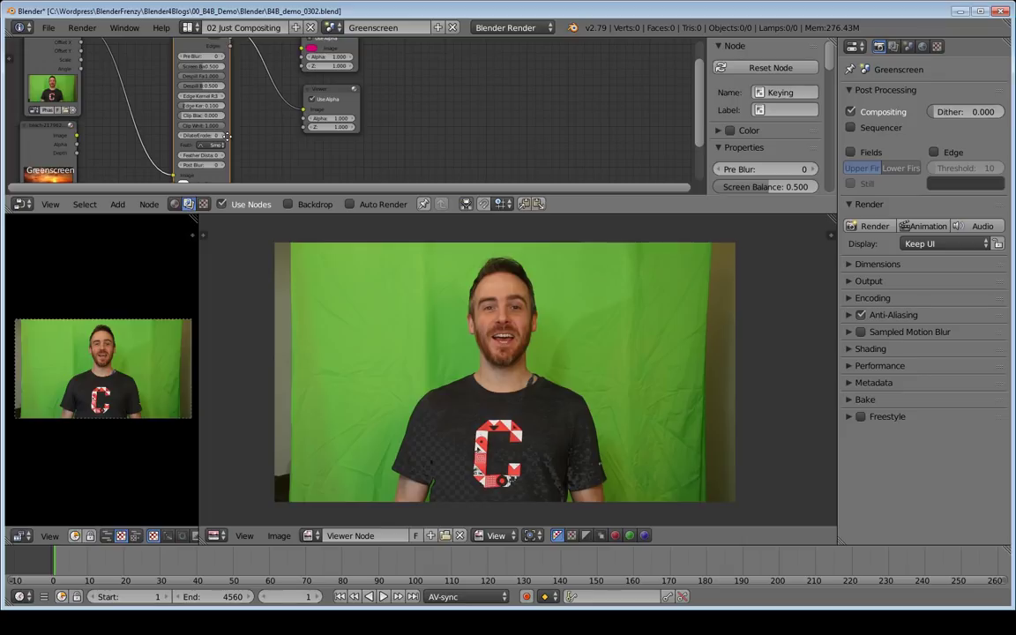
{"action": "scroll", "coordinate": [477, 450], "scroll_direction": "up", "scroll_amount": 3}
{"action": "scroll", "coordinate": [495, 374], "scroll_direction": "down", "scroll_amount": 1}
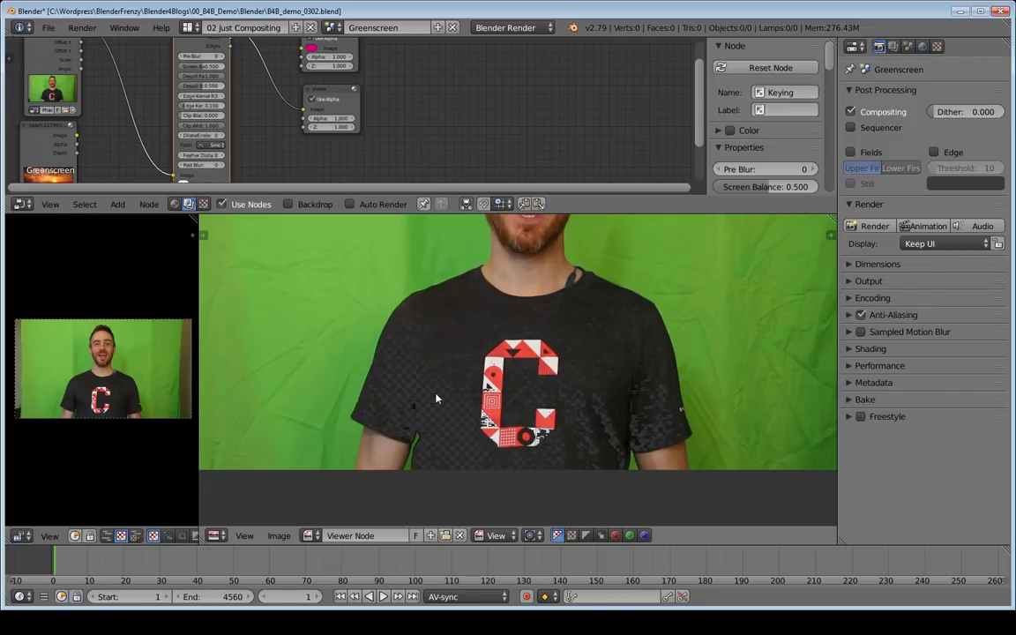
{"action": "scroll", "coordinate": [439, 403], "scroll_direction": "down", "scroll_amount": 1}
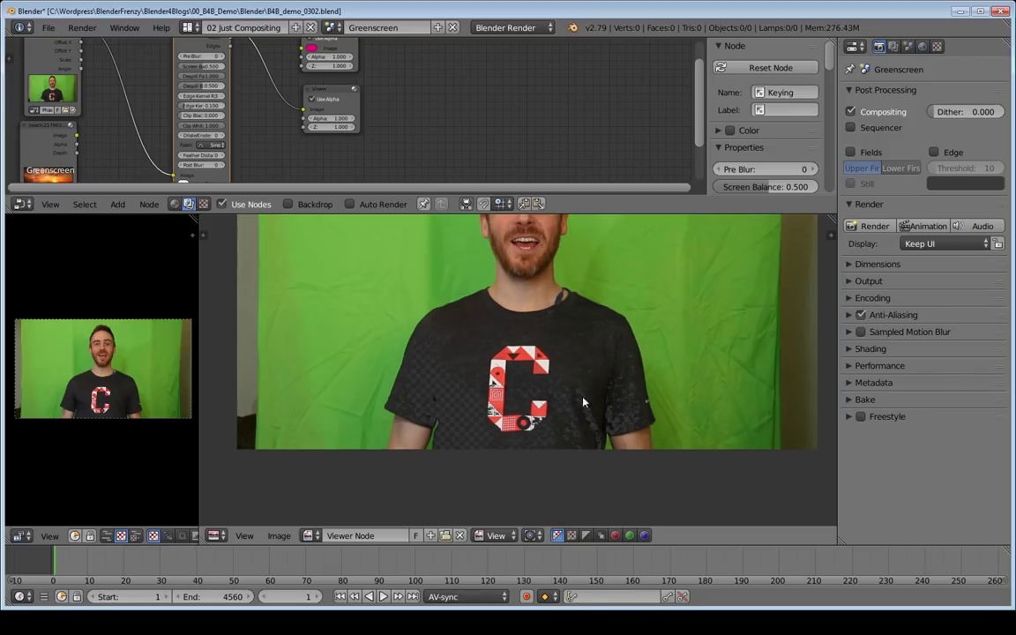
{"action": "middle_click_drag", "start_coordinate": [420, 412], "coordinate": [409, 470]}
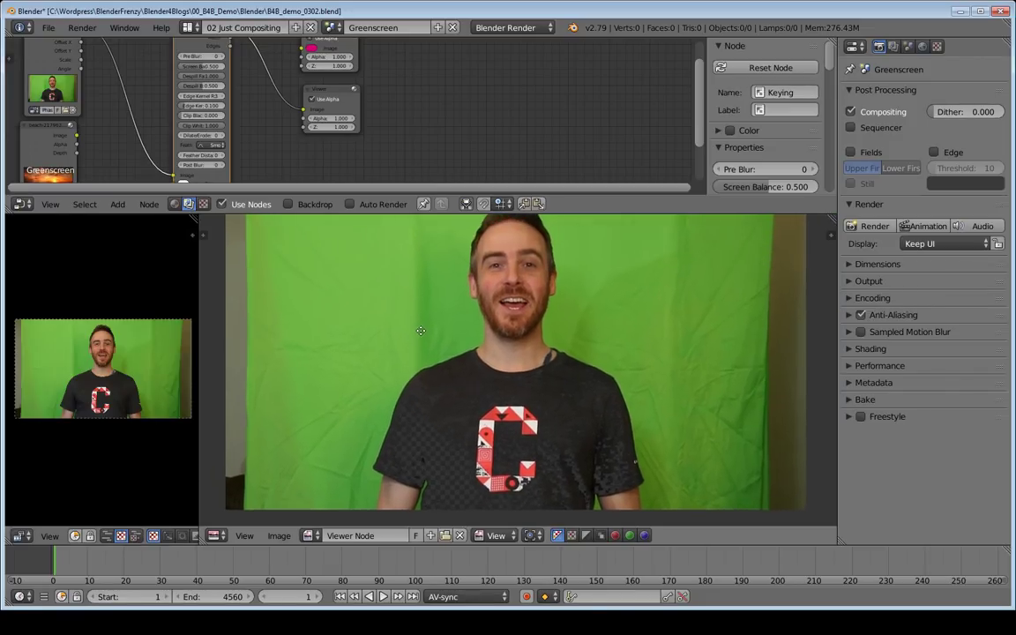
{"action": "scroll", "coordinate": [201, 77], "scroll_direction": "down", "scroll_amount": 2}
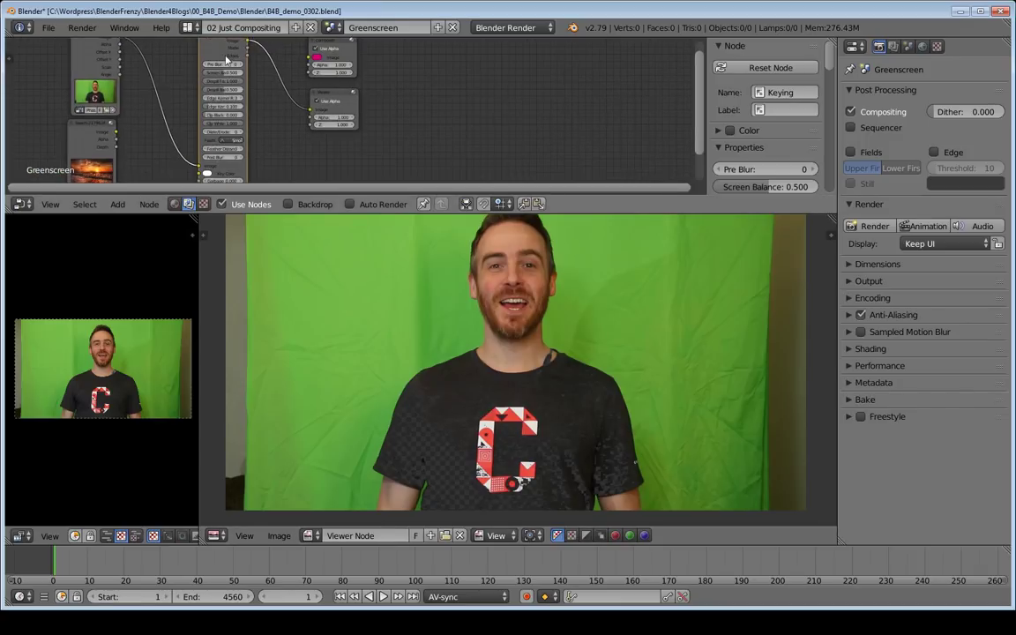
Step: Widen the node editor's properties sidebar, collapse the Node section and keep the Keying node's Properties section expanded
{"action": "scroll", "coordinate": [219, 88], "scroll_direction": "up", "scroll_amount": 5}
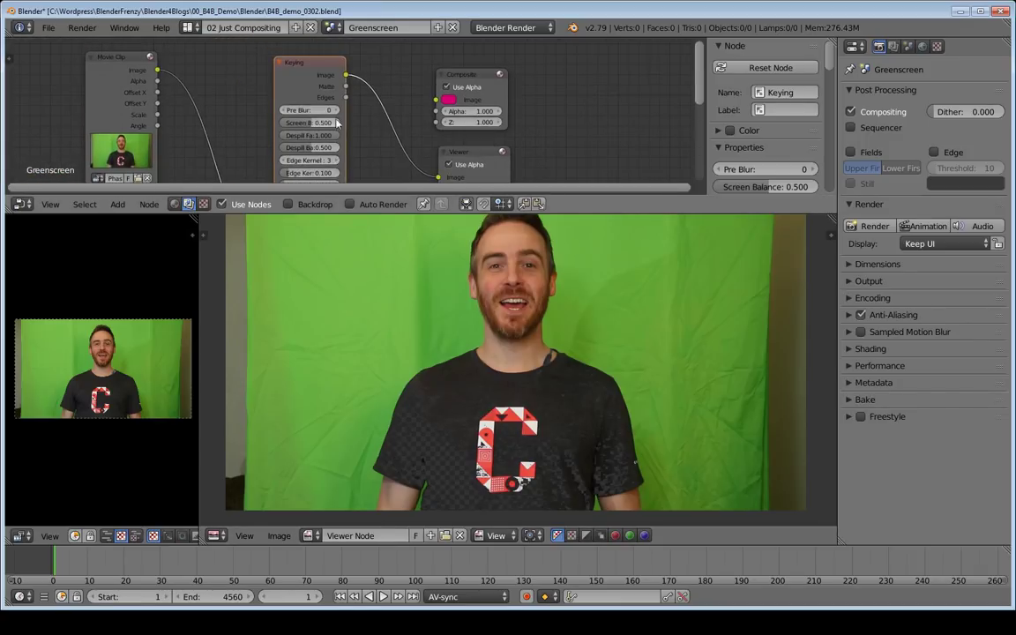
{"action": "scroll", "coordinate": [298, 126], "scroll_direction": "down", "scroll_amount": 8}
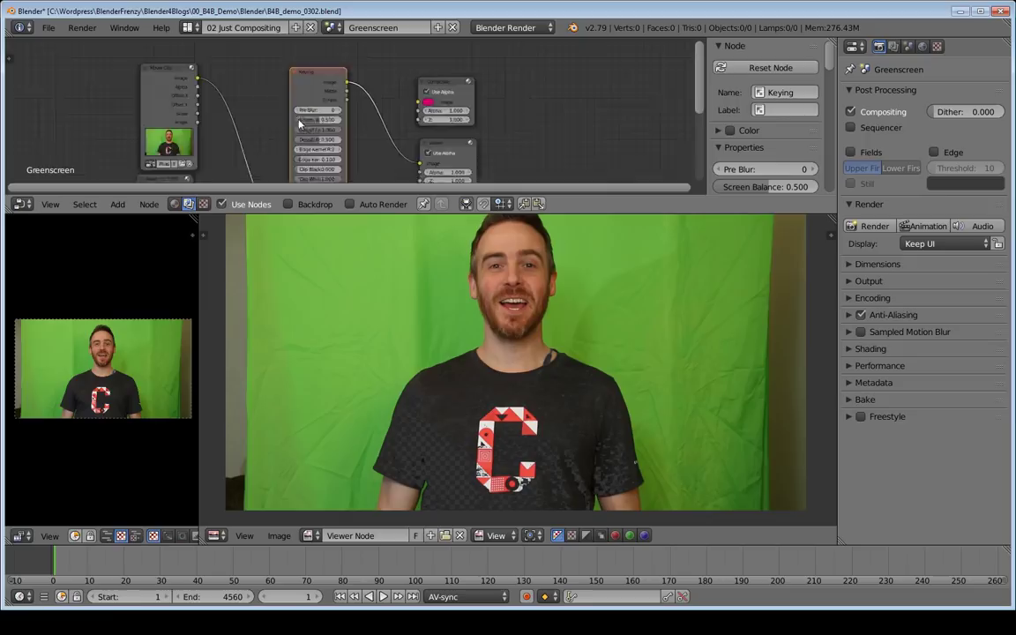
{"action": "middle_click_drag", "start_coordinate": [311, 111], "coordinate": [185, 105]}
{"action": "scroll", "coordinate": [285, 82], "scroll_direction": "up", "scroll_amount": 3}
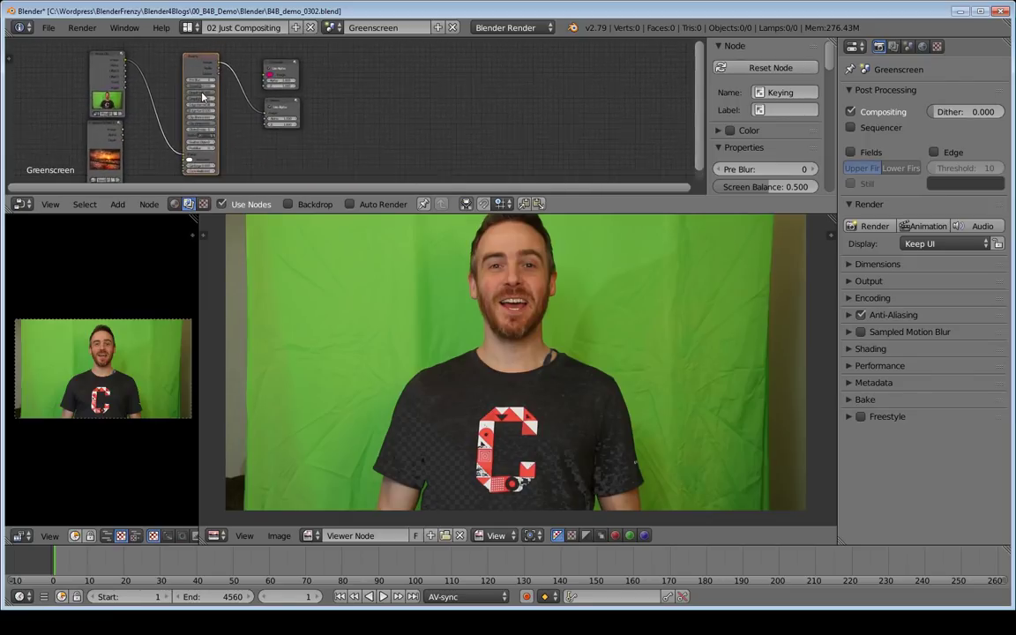
{"action": "middle_click_drag", "start_coordinate": [285, 102], "coordinate": [277, 107]}
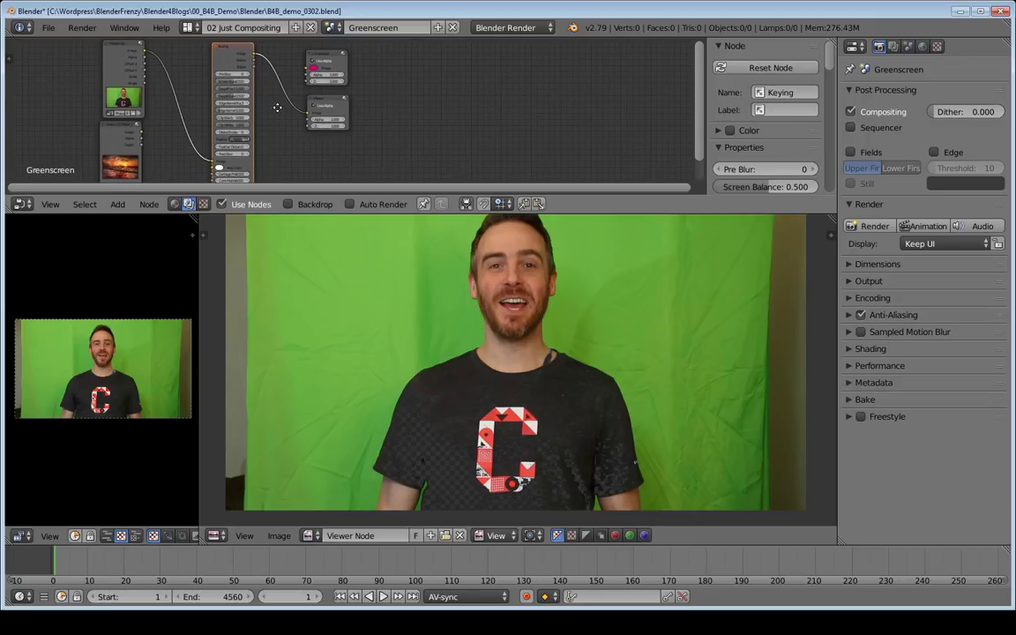
{"action": "left_click_drag", "start_coordinate": [708, 100], "coordinate": [478, 100]}
{"action": "left_click", "coordinate": [512, 46]}
{"action": "left_click", "coordinate": [515, 81]}
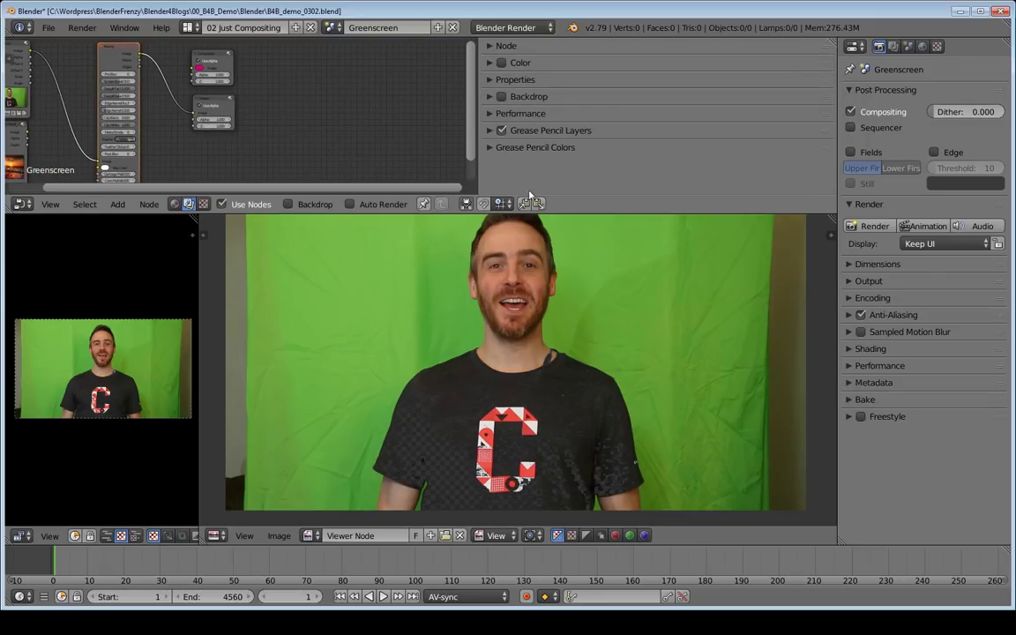
{"action": "left_click", "coordinate": [512, 81]}
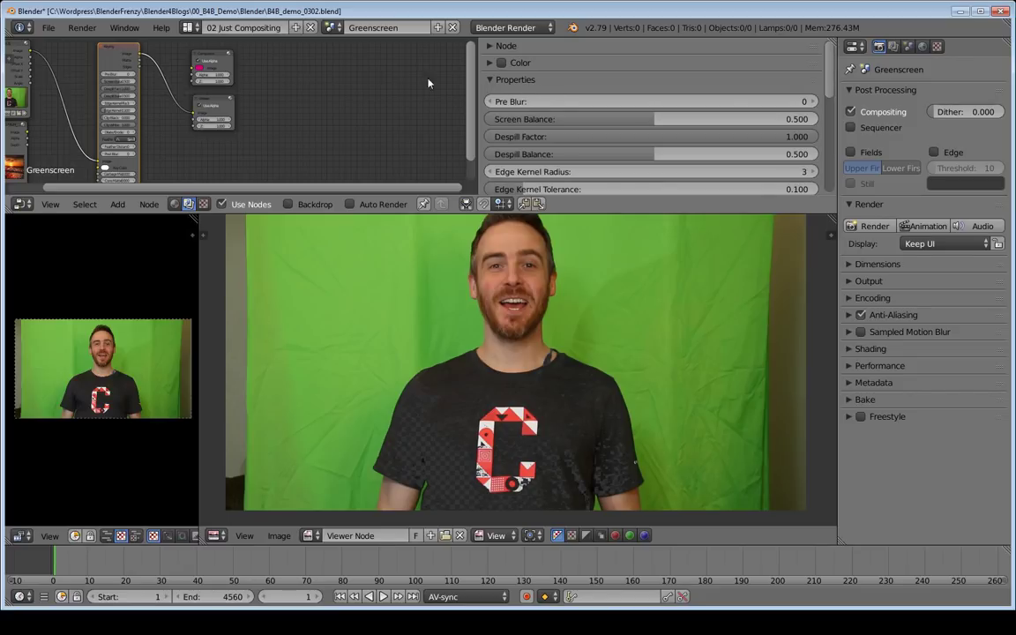
{"action": "middle_click_drag", "start_coordinate": [134, 51], "coordinate": [265, 50]}
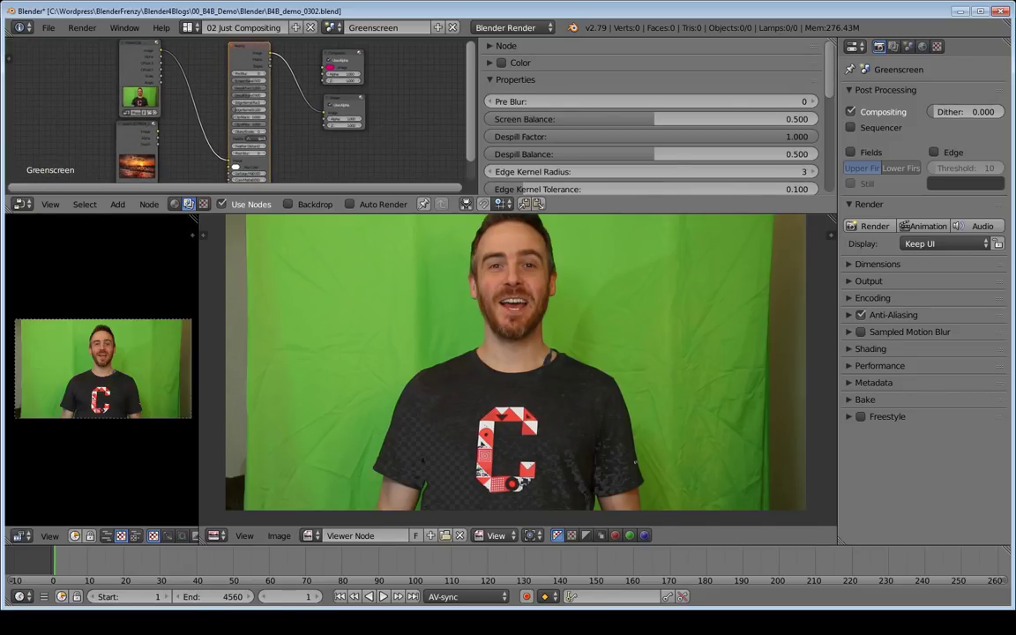
Step: Look at the properties of the Movie Clip node and the beach image node, and return to the Keying node's
{"action": "left_click", "coordinate": [139, 82]}
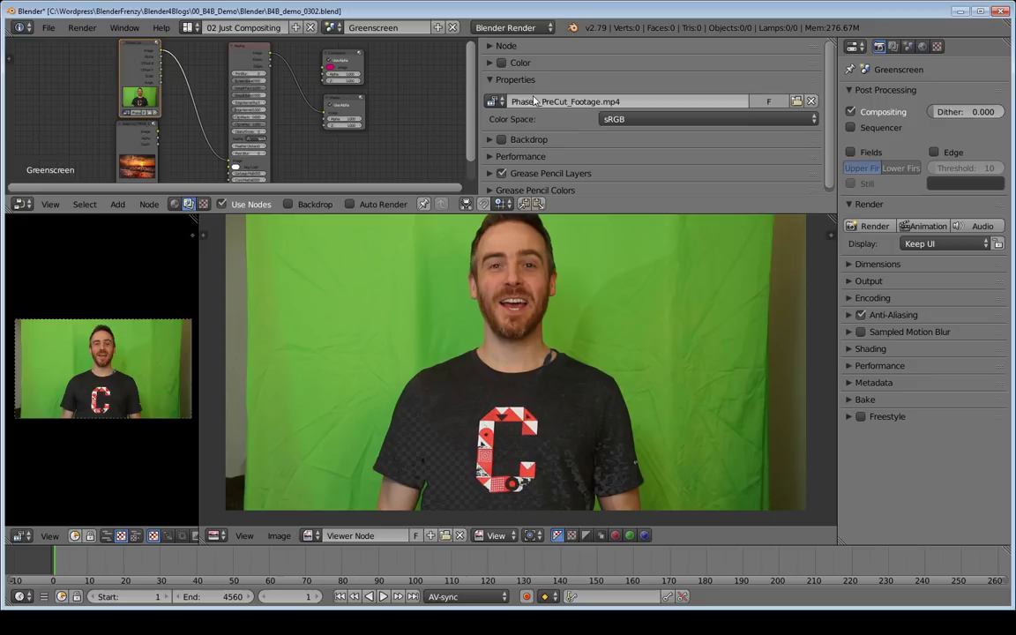
{"action": "left_click", "coordinate": [134, 138]}
{"action": "middle_click_drag", "start_coordinate": [134, 138], "coordinate": [116, 140]}
{"action": "left_click", "coordinate": [225, 72]}
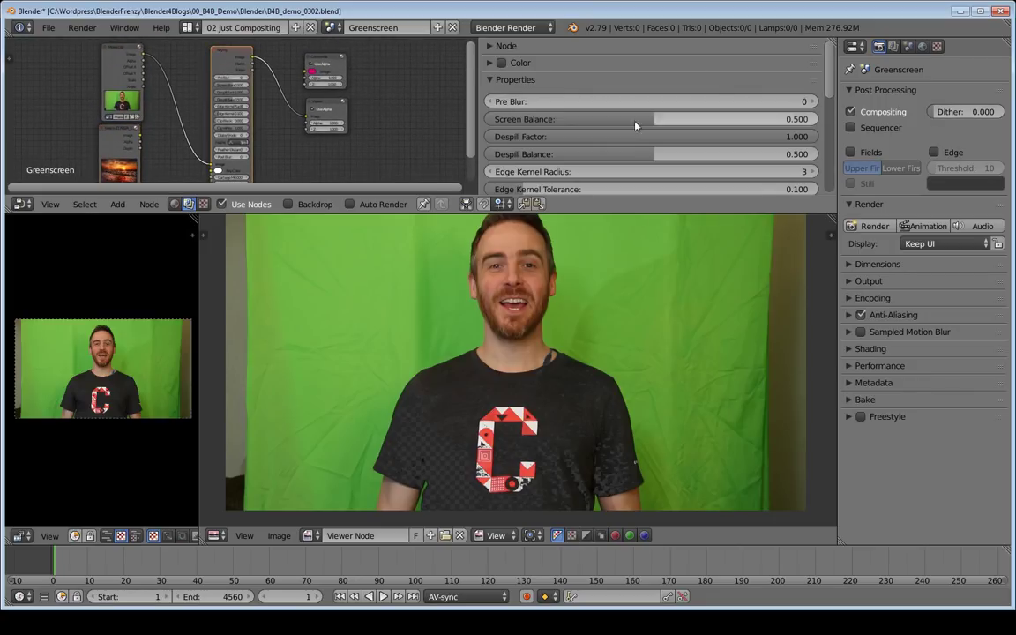
Step: Try a light green from the color wheel as the Keying node's Key Color and undo it
{"action": "scroll", "coordinate": [584, 123], "scroll_direction": "down", "scroll_amount": 4}
{"action": "scroll", "coordinate": [582, 128], "scroll_direction": "down", "scroll_amount": 4}
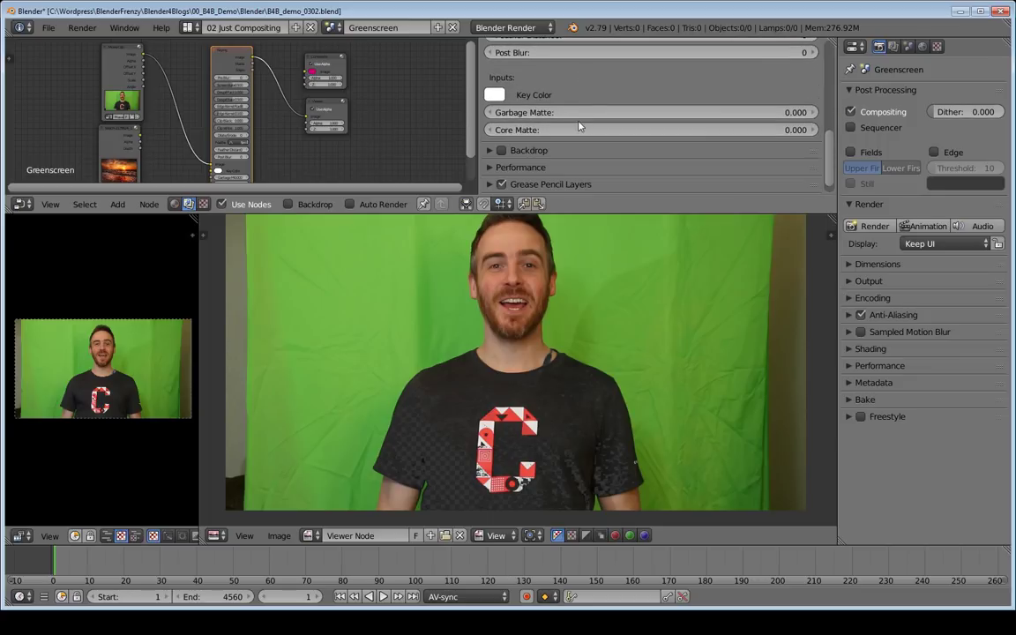
{"action": "left_click", "coordinate": [492, 95]}
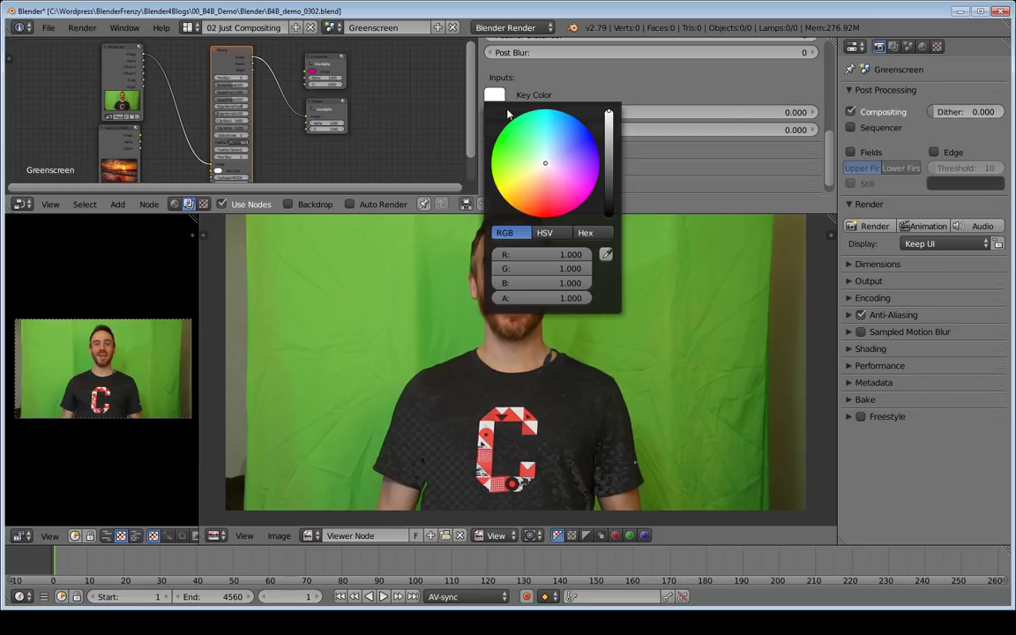
{"action": "mouse_move", "coordinate": [545, 168]}
{"action": "left_mouse_down"}
{"action": "mouse_move", "coordinate": [499, 154]}
{"action": "mouse_move", "coordinate": [509, 157]}
{"action": "left_mouse_up"}
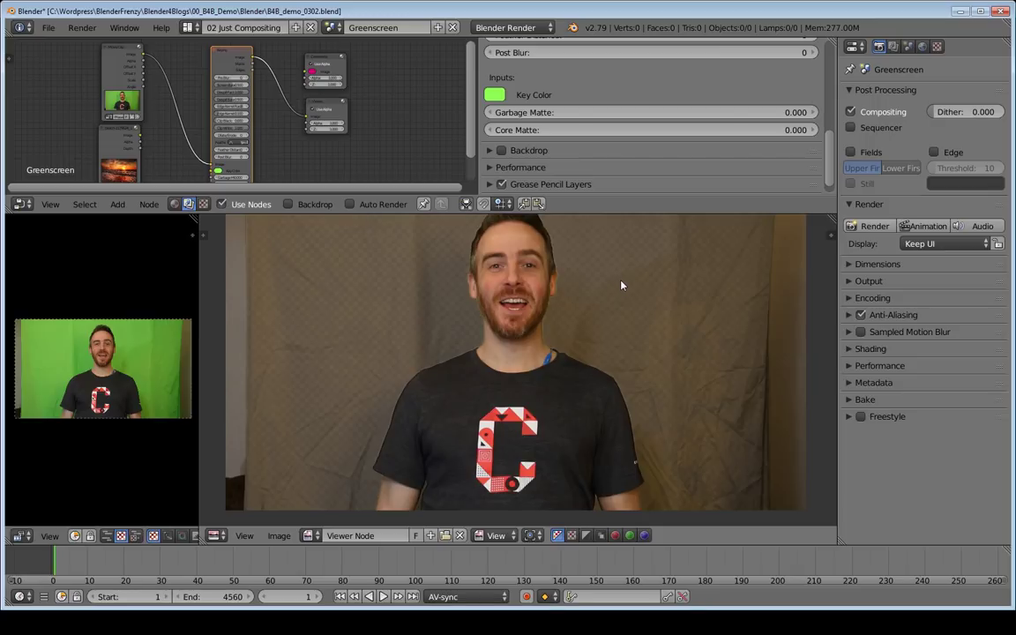
{"action": "key", "text": "ctrl+z"}
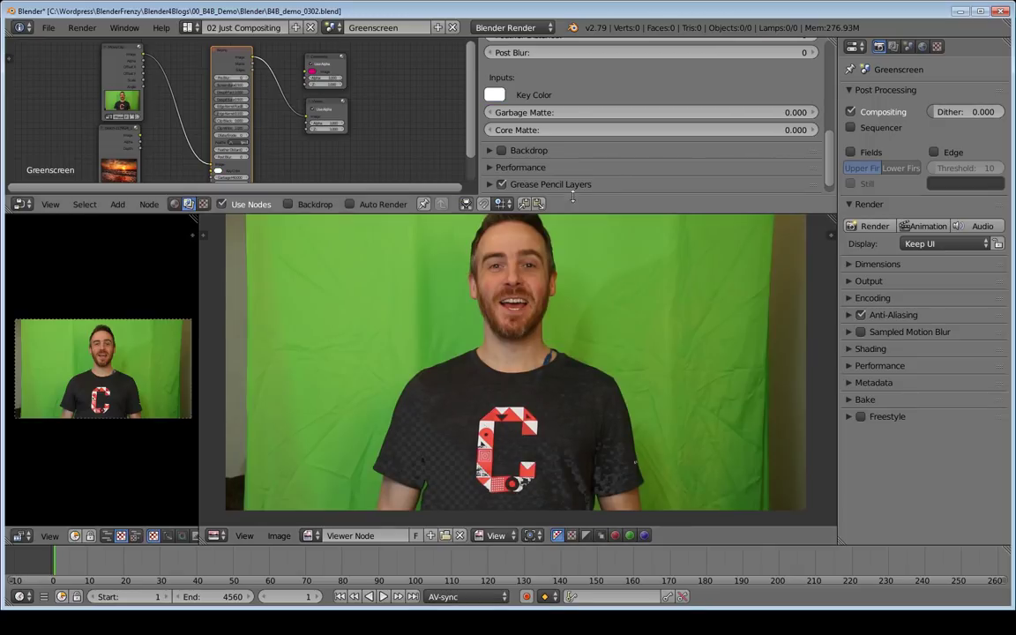
Step: Sample the Key Color with the eyedropper from the bright upper-left part of the footage's green screen
{"action": "left_click", "coordinate": [495, 95]}
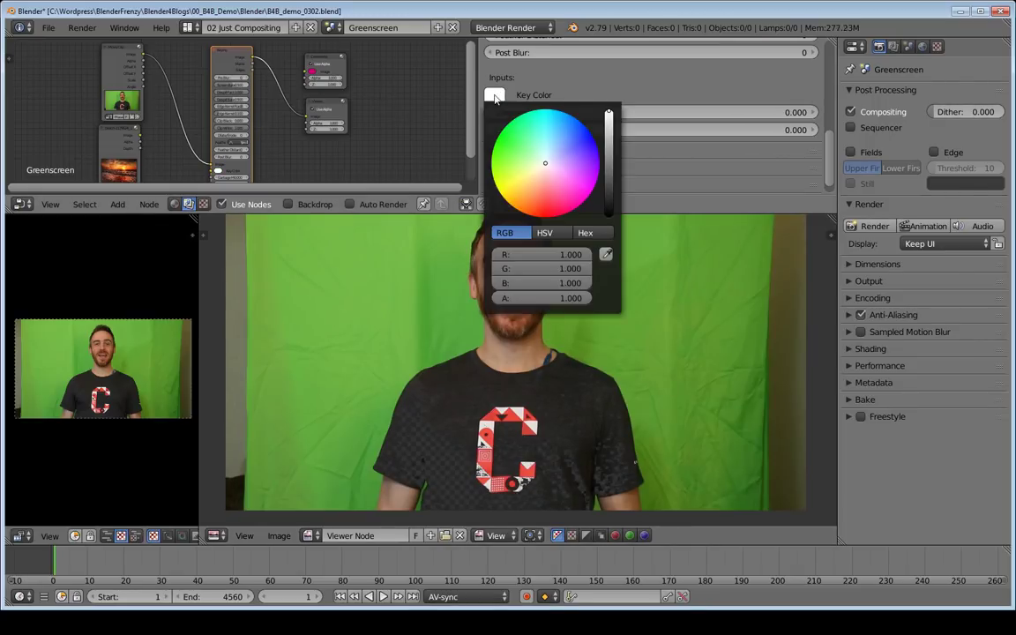
{"action": "left_click", "coordinate": [606, 254]}
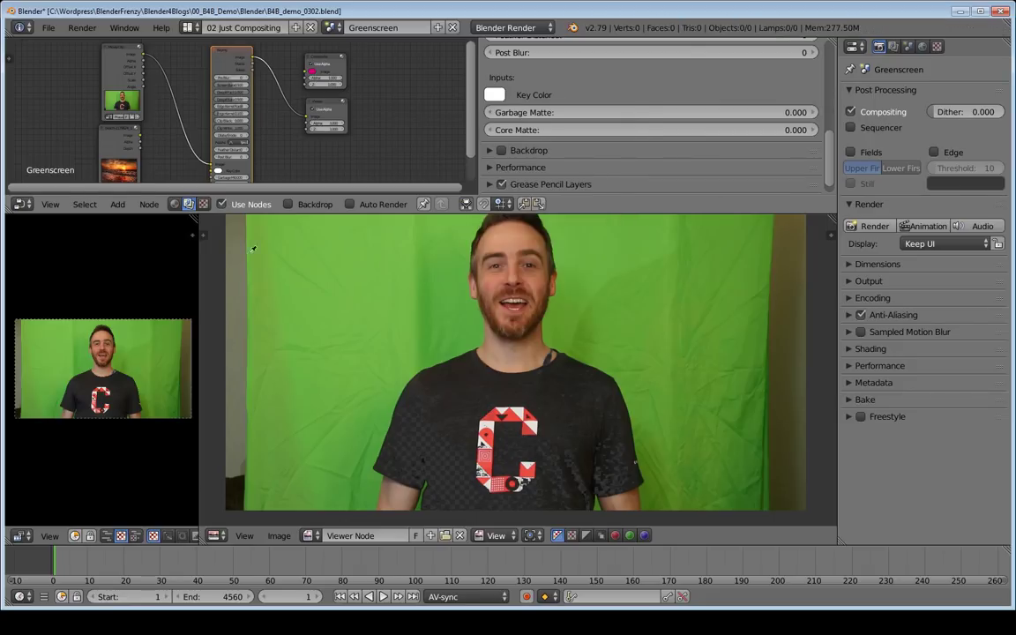
{"action": "left_click", "coordinate": [326, 256]}
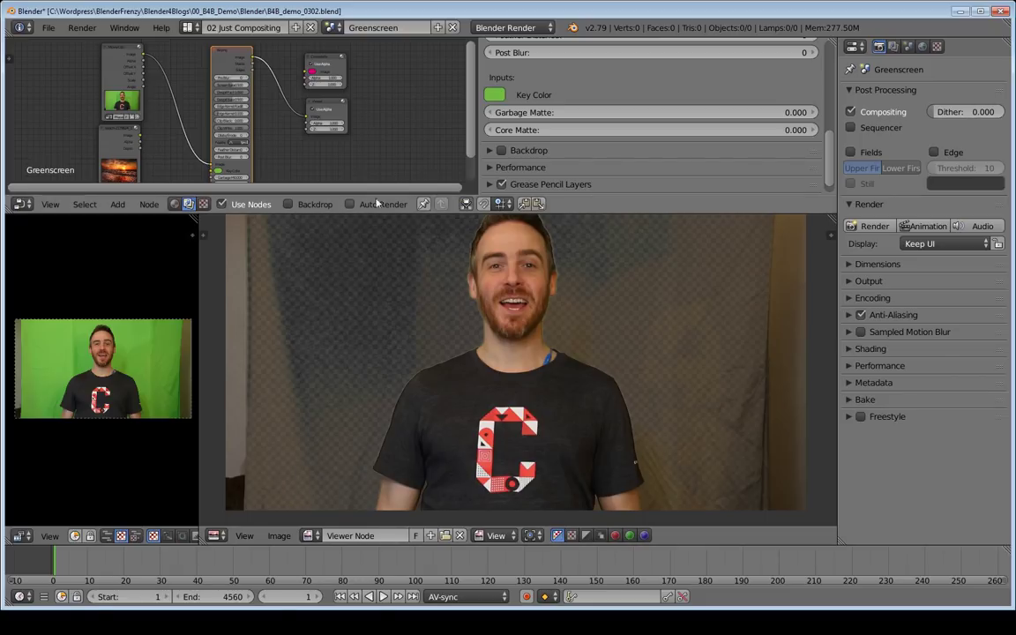
Step: Preview the unkeyed Movie Clip in the Viewer, inspect the green screen's folds and shading, and reconnect the Keying node to the Viewer
{"action": "left_click", "coordinate": [115, 69], "text": "ctrl+shift"}
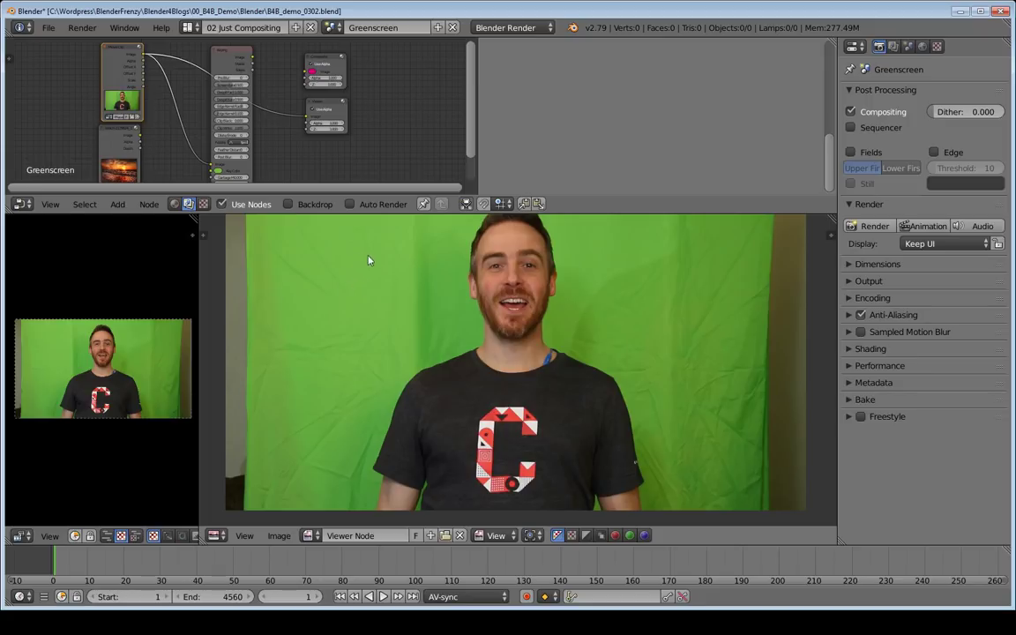
{"action": "scroll", "coordinate": [754, 361], "scroll_direction": "up", "scroll_amount": 4}
{"action": "middle_click_drag", "start_coordinate": [760, 363], "coordinate": [360, 391]}
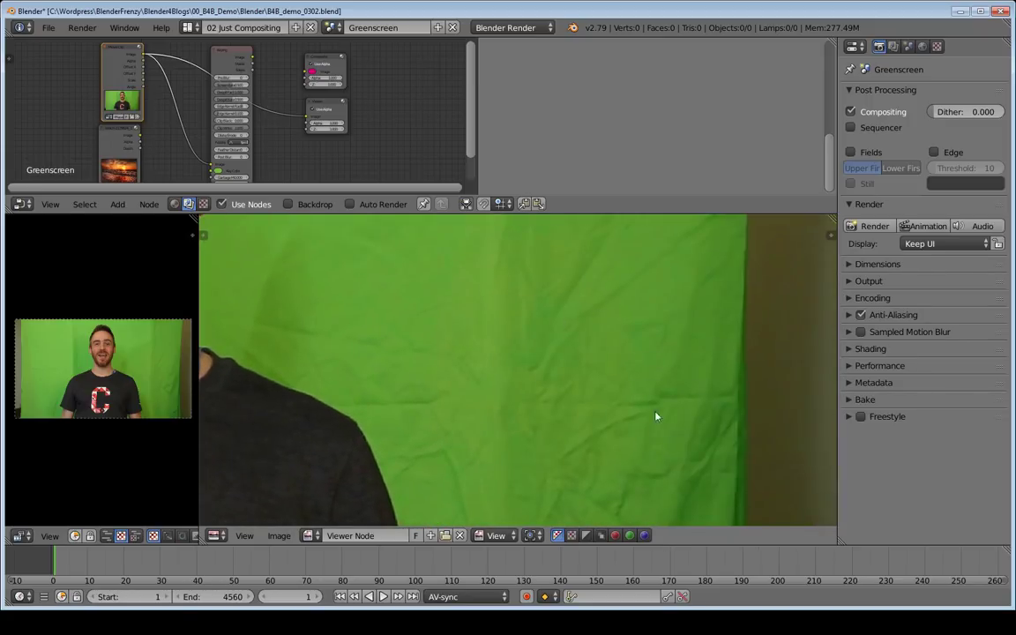
{"action": "scroll", "coordinate": [614, 430], "scroll_direction": "down", "scroll_amount": 4}
{"action": "middle_click_drag", "start_coordinate": [543, 423], "coordinate": [574, 405]}
{"action": "scroll", "coordinate": [451, 397], "scroll_direction": "up", "scroll_amount": 3}
{"action": "scroll", "coordinate": [440, 404], "scroll_direction": "down", "scroll_amount": 3}
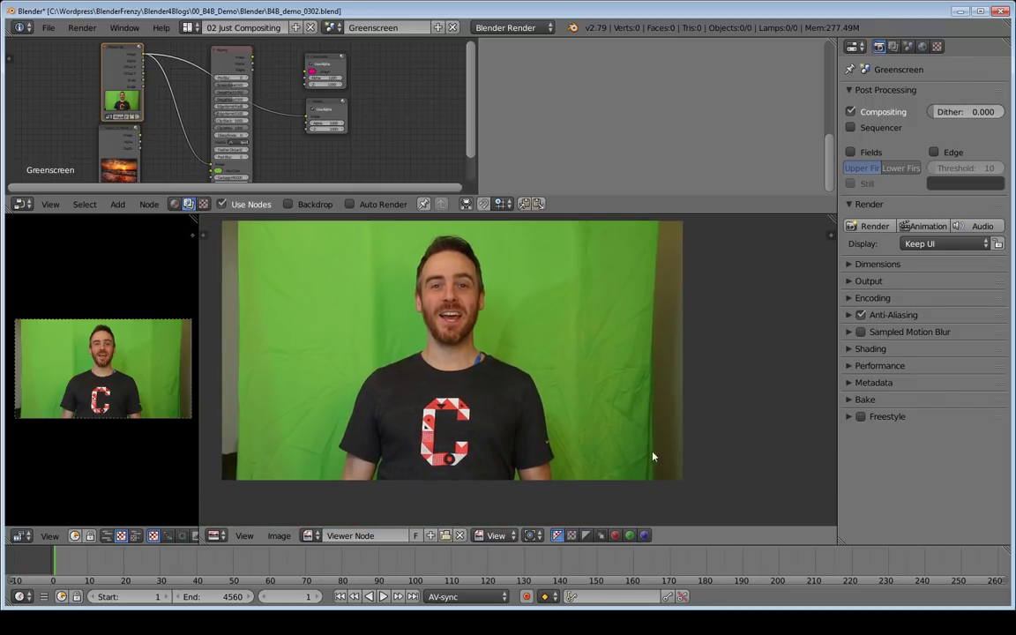
{"action": "middle_click_drag", "start_coordinate": [512, 342], "coordinate": [557, 341]}
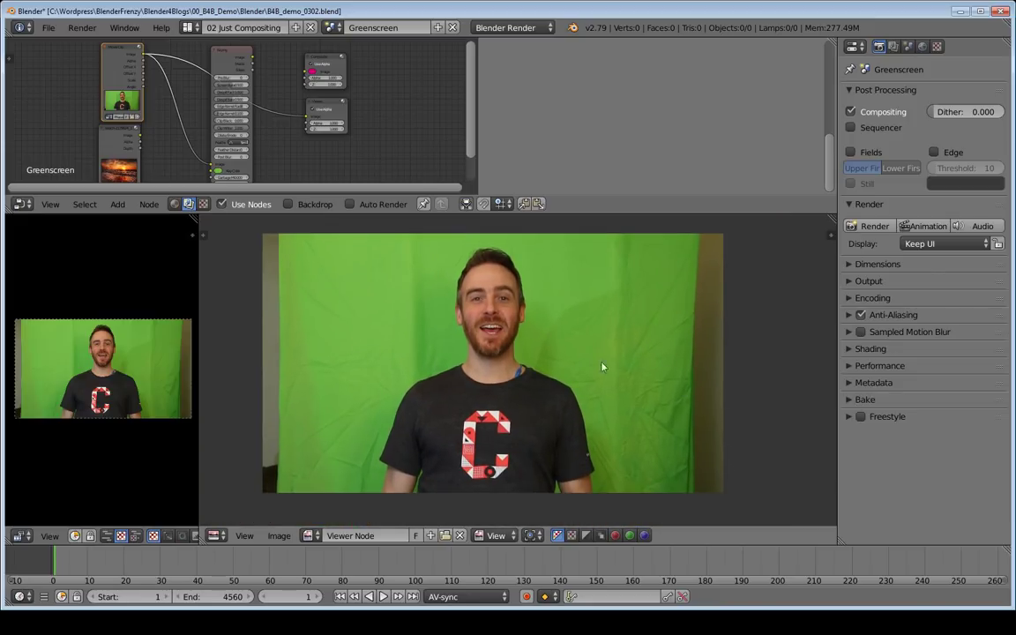
{"action": "left_click", "coordinate": [234, 91], "text": "ctrl+shift"}
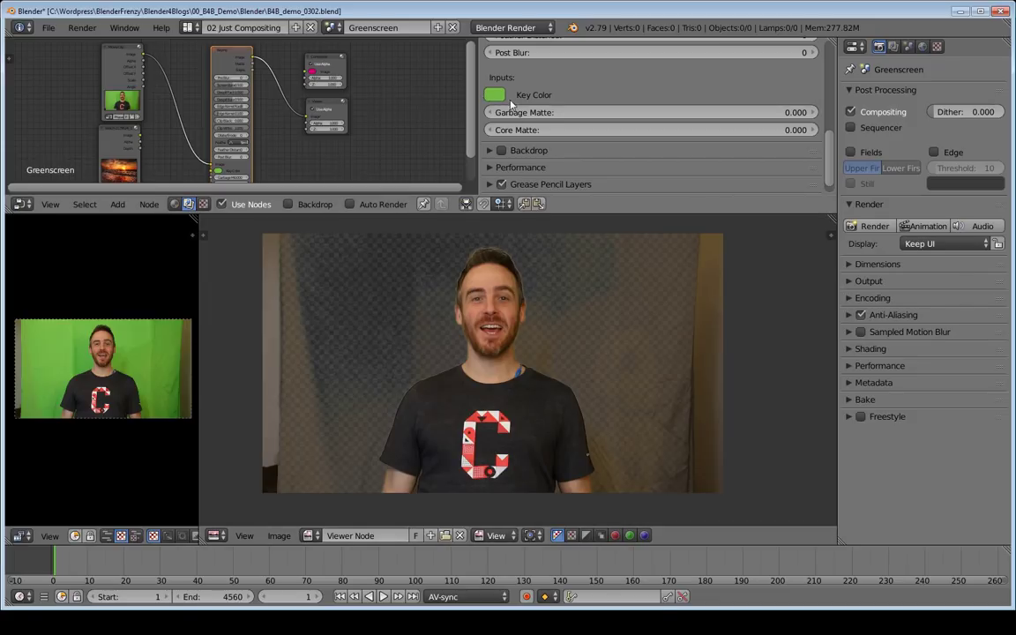
Step: Darken the Keying node's Key Color to R 0.029, G 0.073, B 0.011
{"action": "left_click", "coordinate": [497, 96]}
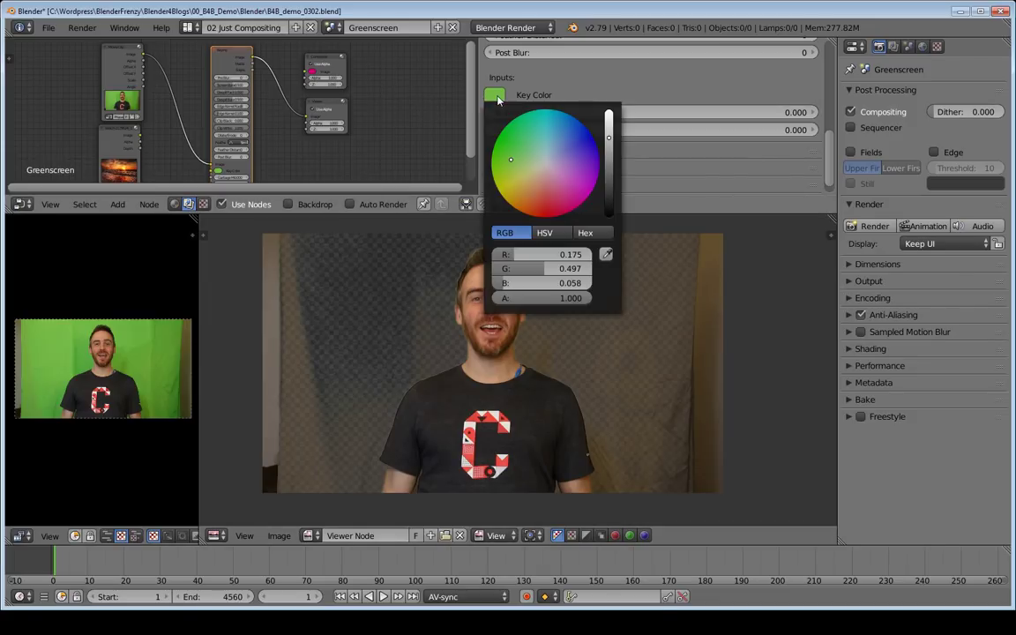
{"action": "left_click", "coordinate": [609, 141]}
{"action": "left_click_drag", "start_coordinate": [609, 142], "coordinate": [608, 183]}
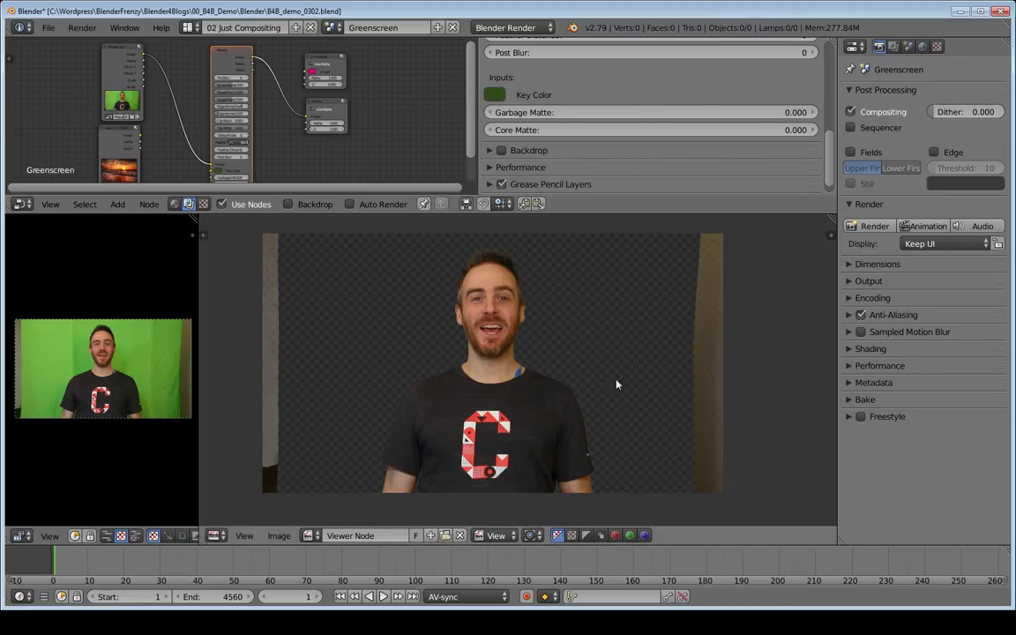
Step: Try the two brightness extremes of the Key Color, first black and then white
{"action": "left_click", "coordinate": [500, 93]}
{"action": "left_click", "coordinate": [495, 95]}
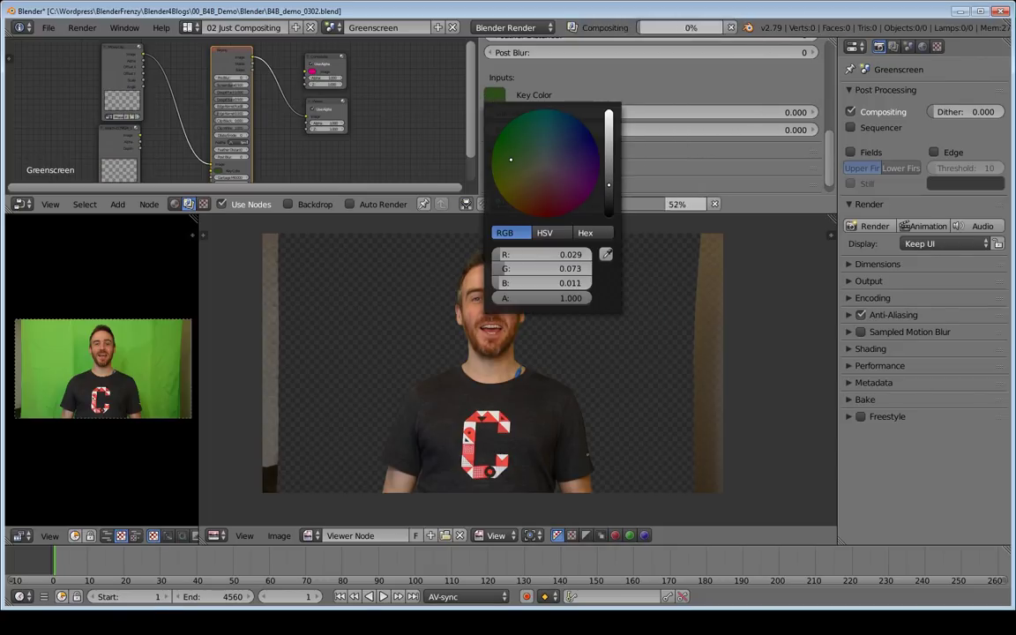
{"action": "left_click_drag", "start_coordinate": [612, 186], "coordinate": [609, 216]}
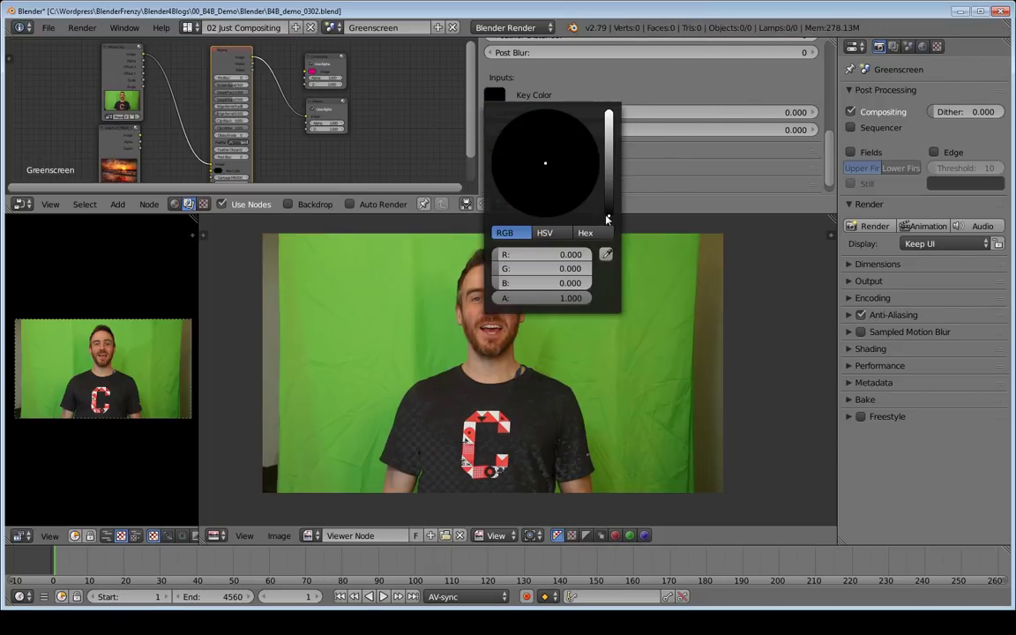
{"action": "left_click", "coordinate": [496, 94]}
{"action": "left_click", "coordinate": [496, 95]}
{"action": "left_click_drag", "start_coordinate": [610, 214], "coordinate": [609, 108]}
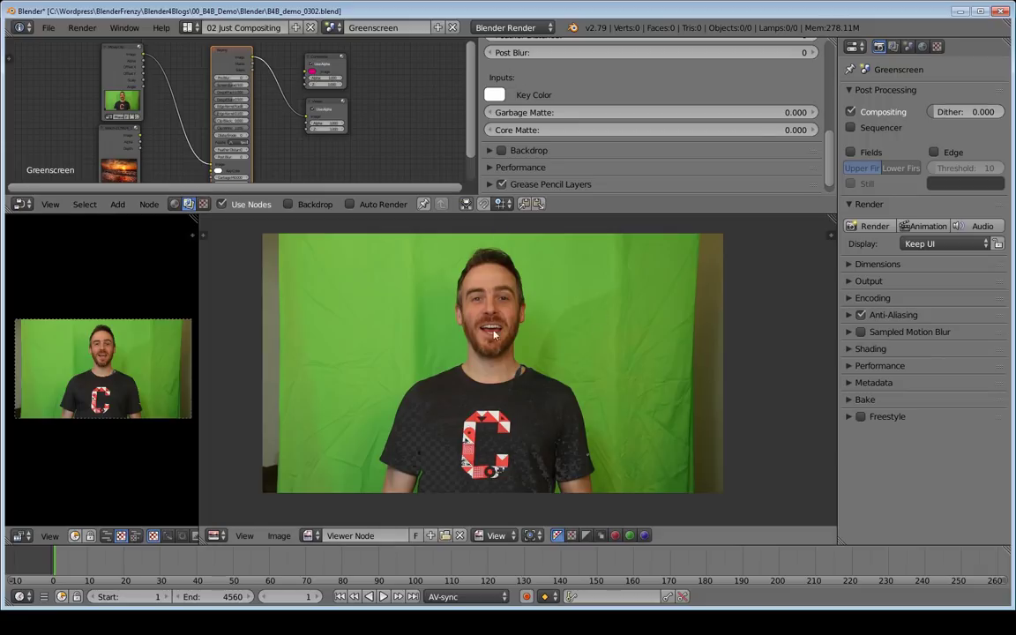
Step: Sample the Key Color from the dark green at the screen's lower-right corner and darken it to R 0.014, G 0.063, B 0.006
{"action": "left_click", "coordinate": [495, 95]}
{"action": "left_click", "coordinate": [606, 256]}
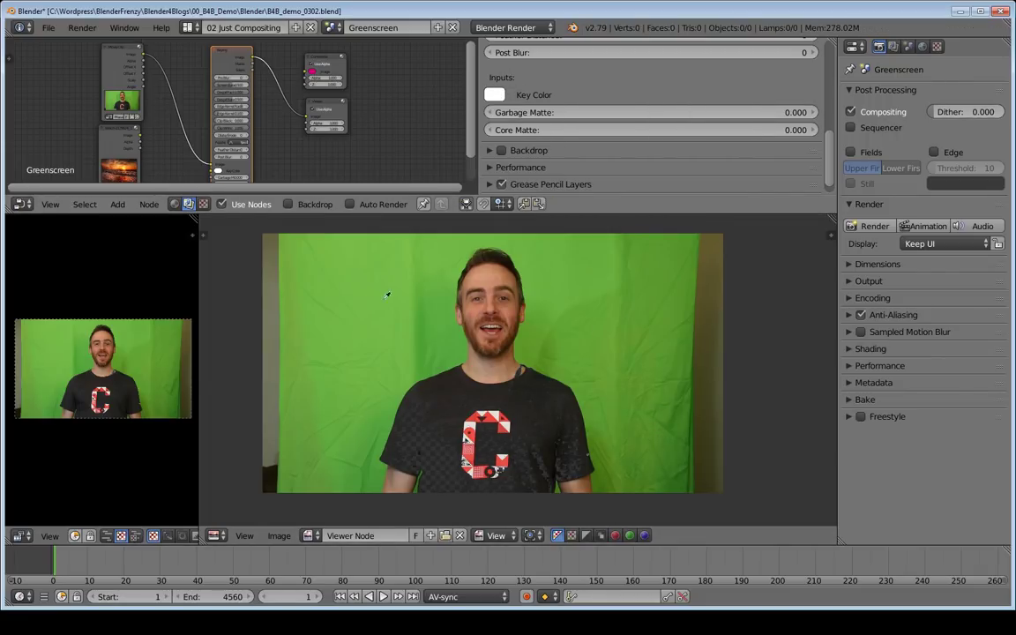
{"action": "left_click", "coordinate": [681, 474]}
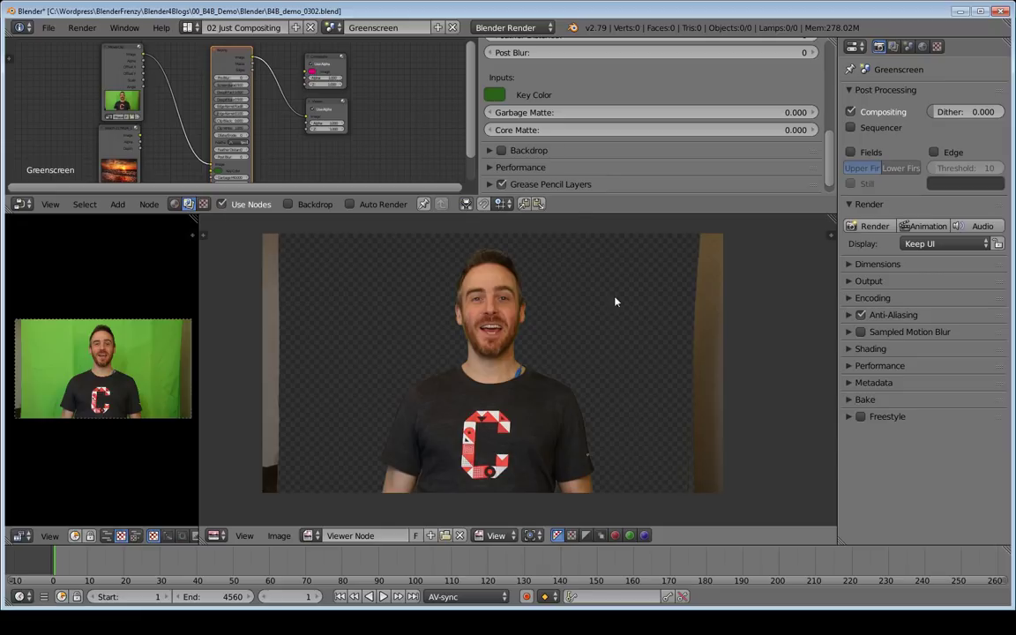
{"action": "left_click", "coordinate": [493, 95]}
{"action": "left_click_drag", "start_coordinate": [609, 177], "coordinate": [609, 187]}
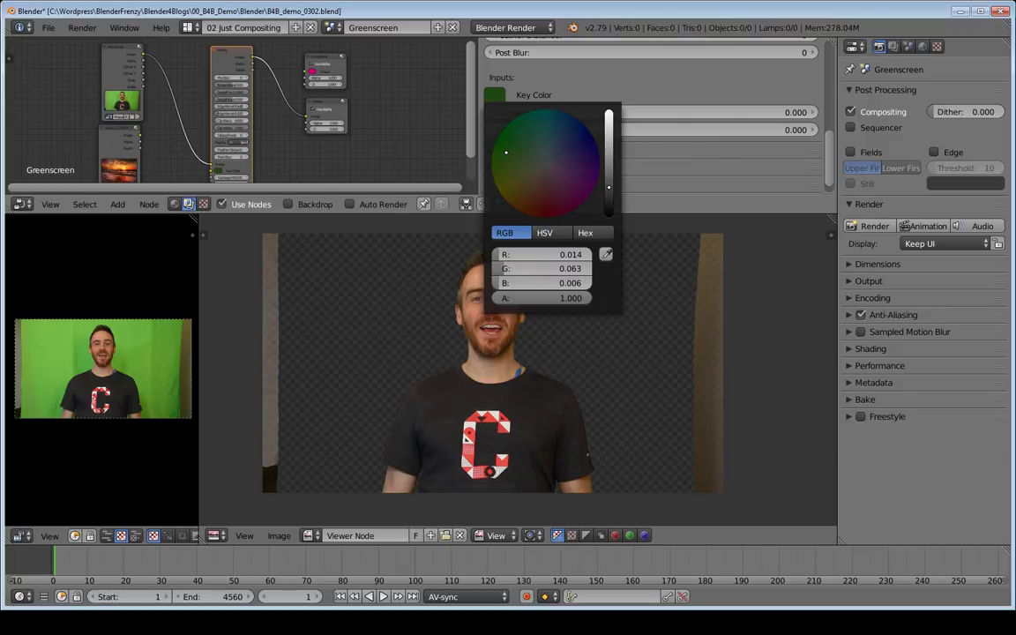
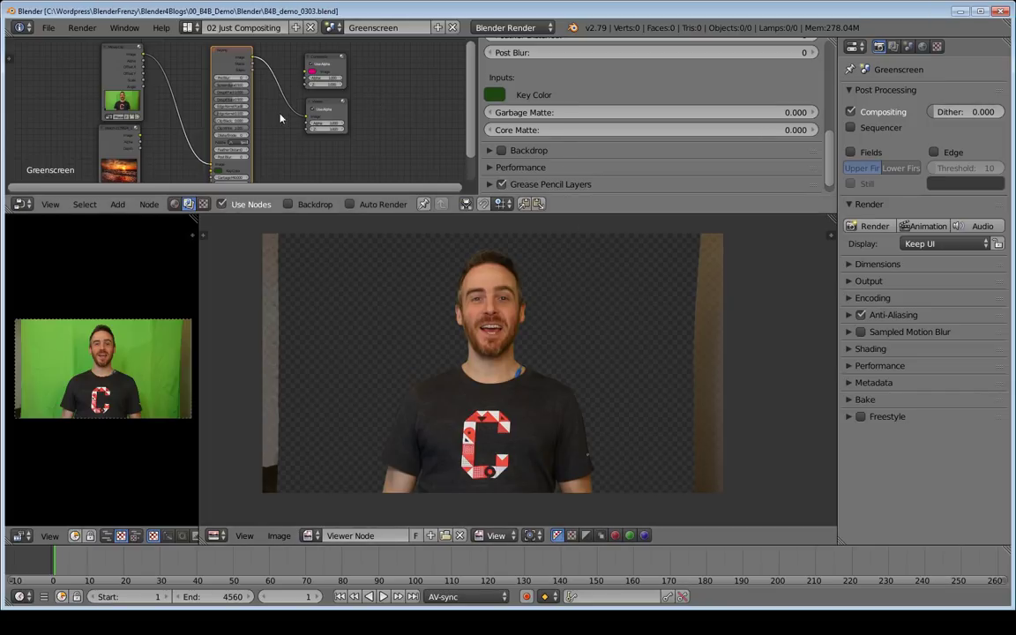
Step: Try the Keying node's Screen Balance at 1.000 and 0.000, and undo the changes
{"action": "scroll", "coordinate": [600, 128], "scroll_direction": "up", "scroll_amount": 8}
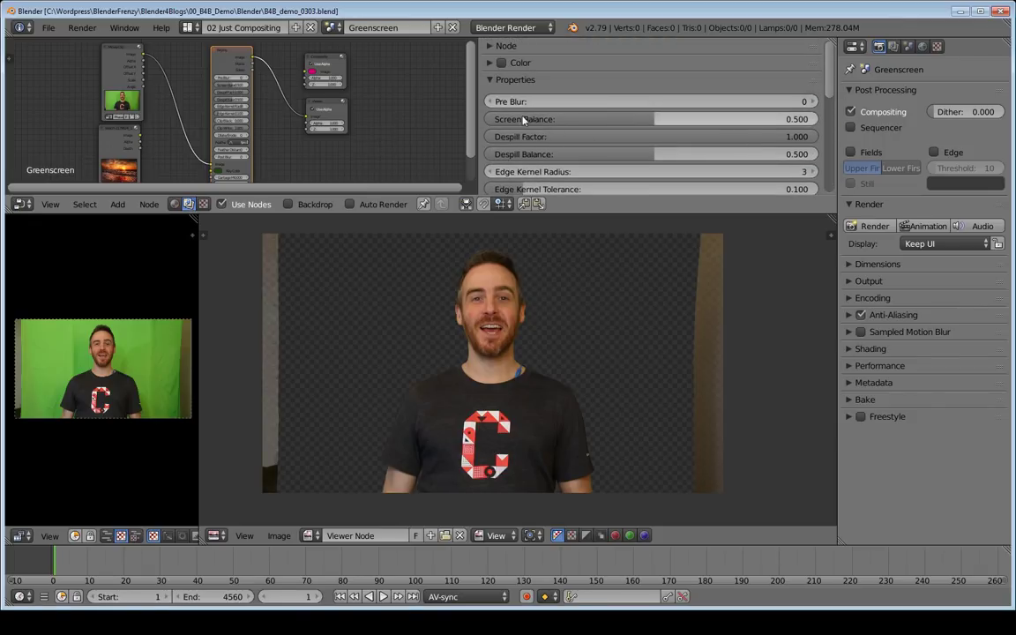
{"action": "left_click_drag", "start_coordinate": [585, 102], "coordinate": [820, 123]}
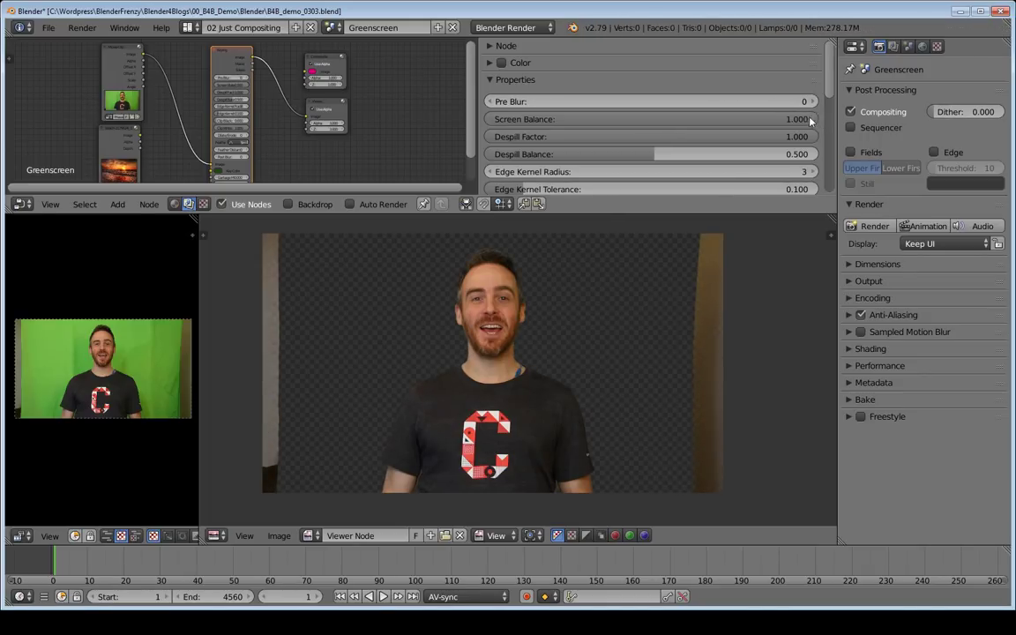
{"action": "left_click_drag", "start_coordinate": [711, 119], "coordinate": [487, 119]}
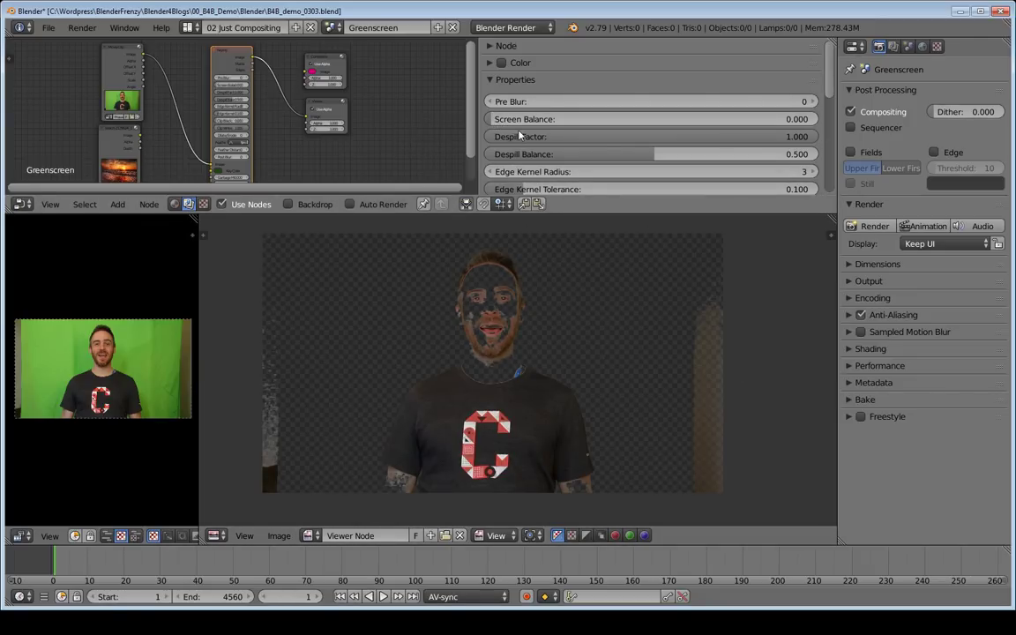
{"action": "left_click_drag", "start_coordinate": [523, 122], "coordinate": [623, 141]}
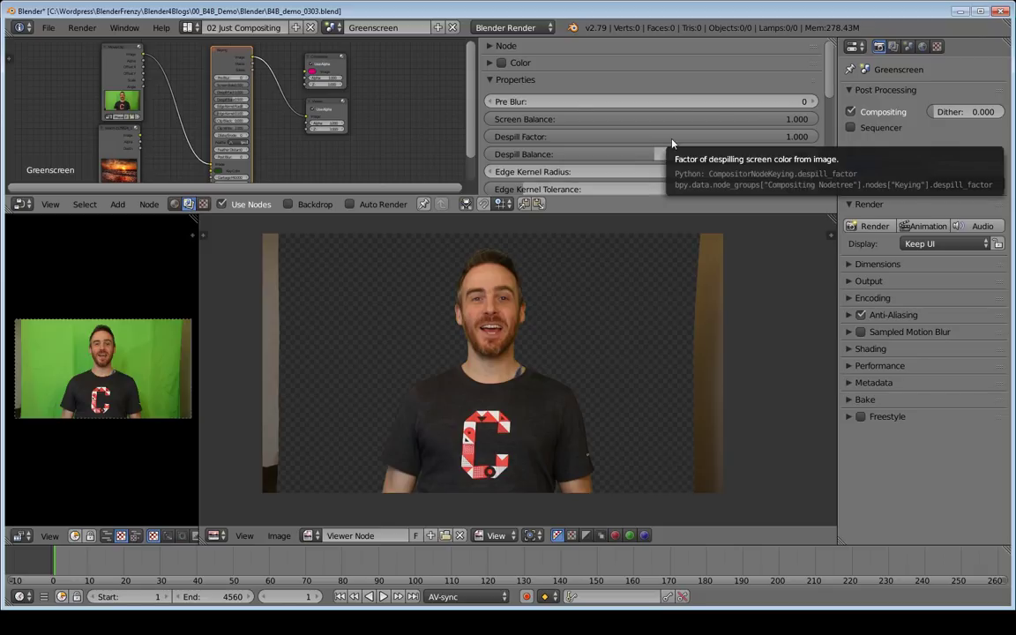
{"action": "key", "text": "ctrl+z"}
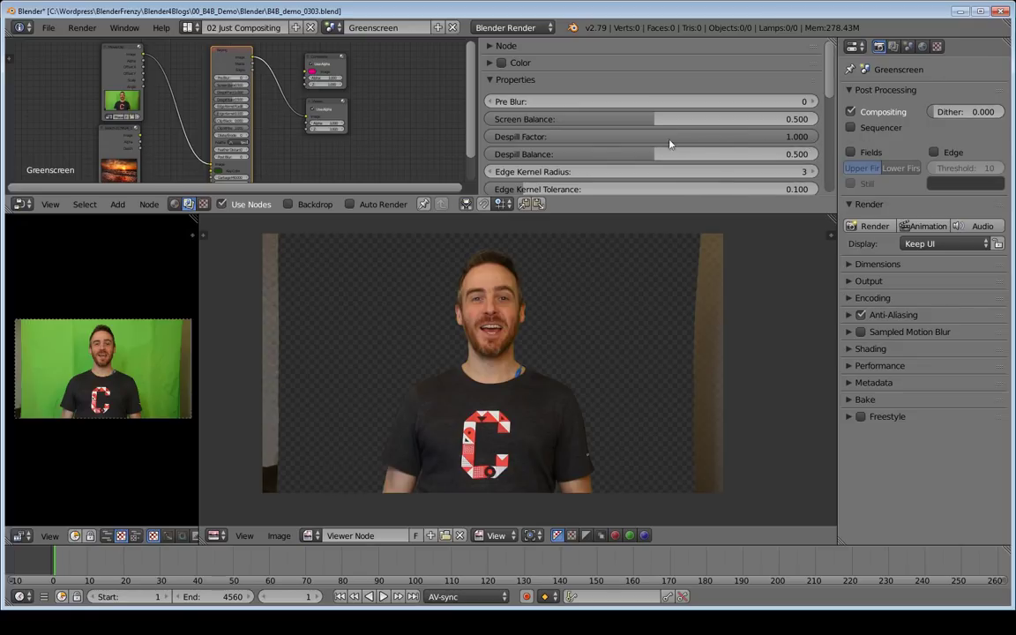
Step: Try lowering the Keying node's Despill Factor, cancel the first attempt, and reduce it to 0.000
{"action": "left_click_drag", "start_coordinate": [771, 141], "coordinate": [526, 142]}
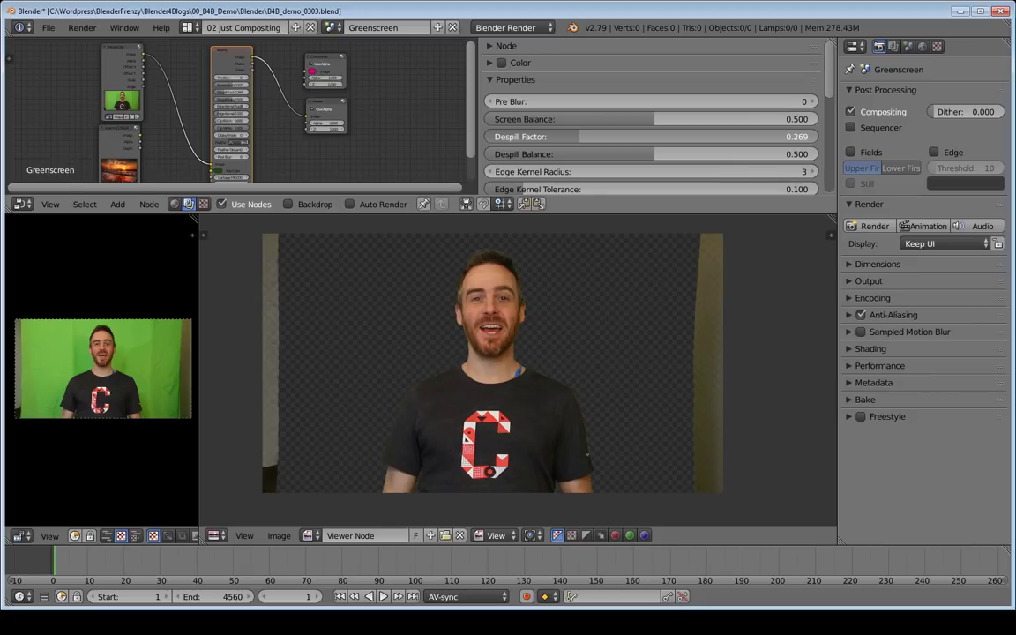
{"action": "key", "text": "Escape"}
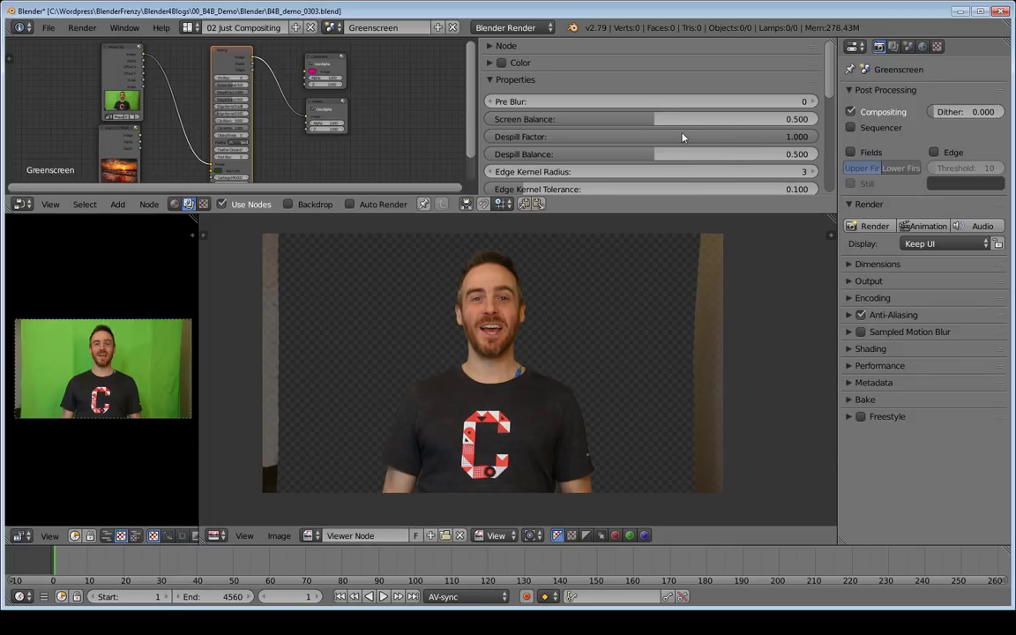
{"action": "left_click_drag", "start_coordinate": [682, 137], "coordinate": [350, 137]}
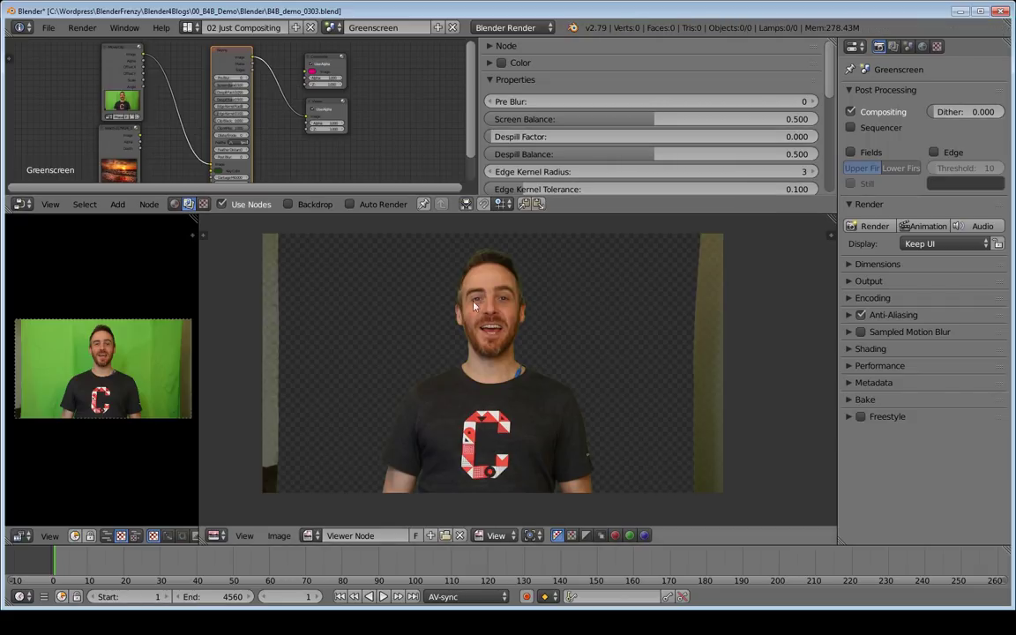
Step: Examine the keyed subject's shoulder, neck and hair edges up close for green spill and compare them with the original footage
{"action": "scroll", "coordinate": [437, 374], "scroll_direction": "up", "scroll_amount": 4}
{"action": "middle_click_drag", "start_coordinate": [437, 309], "coordinate": [550, 290]}
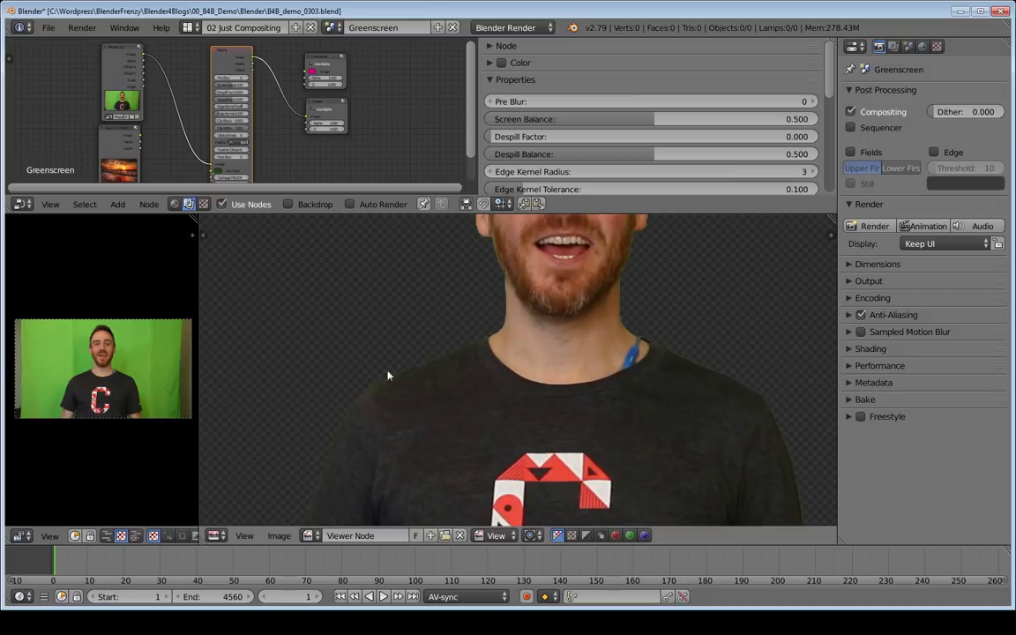
{"action": "scroll", "coordinate": [362, 429], "scroll_direction": "up", "scroll_amount": 2}
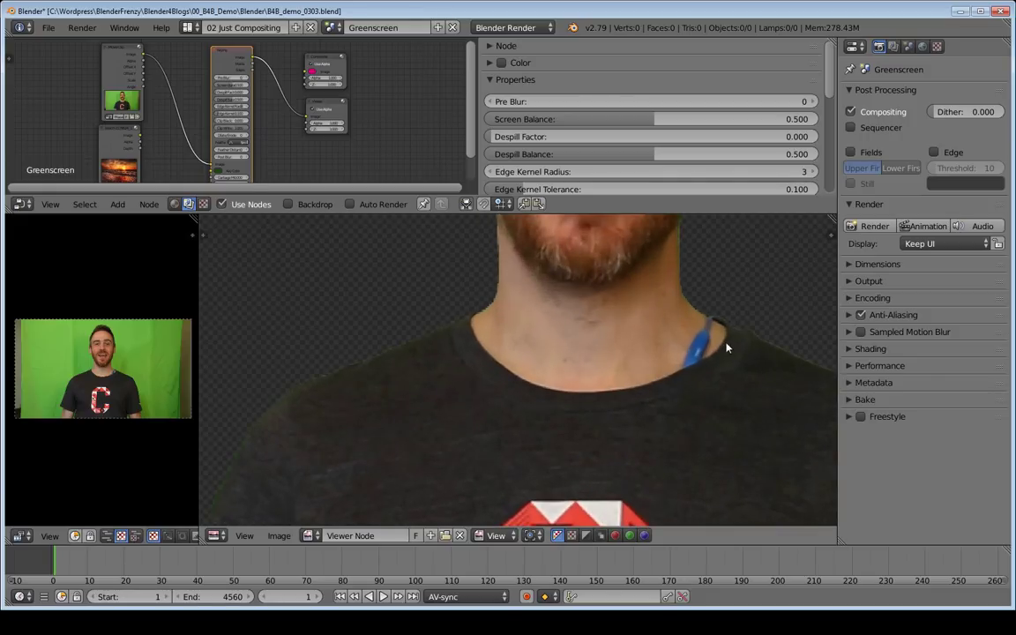
{"action": "scroll", "coordinate": [99, 347], "scroll_direction": "up", "scroll_amount": 2}
{"action": "scroll", "coordinate": [100, 347], "scroll_direction": "up", "scroll_amount": 5}
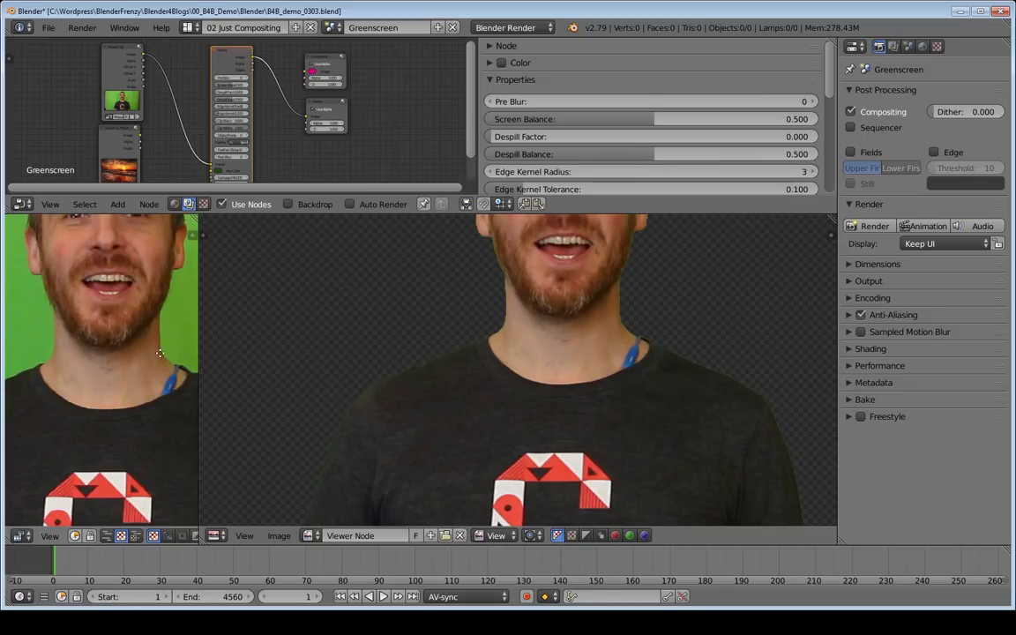
{"action": "middle_click_drag", "start_coordinate": [170, 347], "coordinate": [138, 354]}
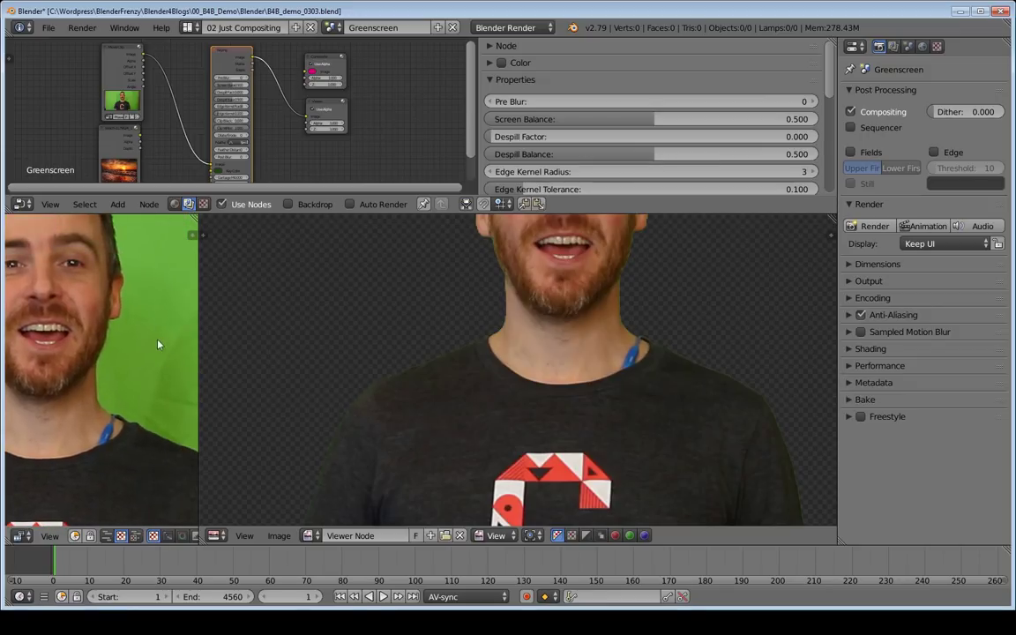
{"action": "middle_click_drag", "start_coordinate": [141, 341], "coordinate": [145, 363]}
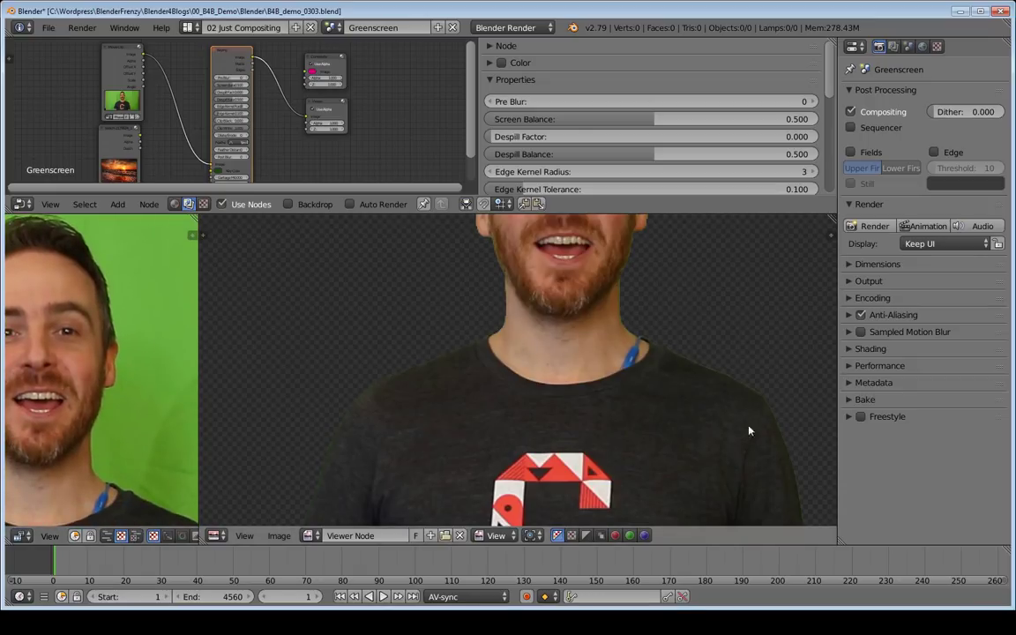
{"action": "middle_click_drag", "start_coordinate": [635, 347], "coordinate": [636, 474]}
{"action": "scroll", "coordinate": [663, 294], "scroll_direction": "up", "scroll_amount": 4}
{"action": "middle_click_drag", "start_coordinate": [664, 293], "coordinate": [483, 403]}
{"action": "scroll", "coordinate": [484, 403], "scroll_direction": "down", "scroll_amount": 2}
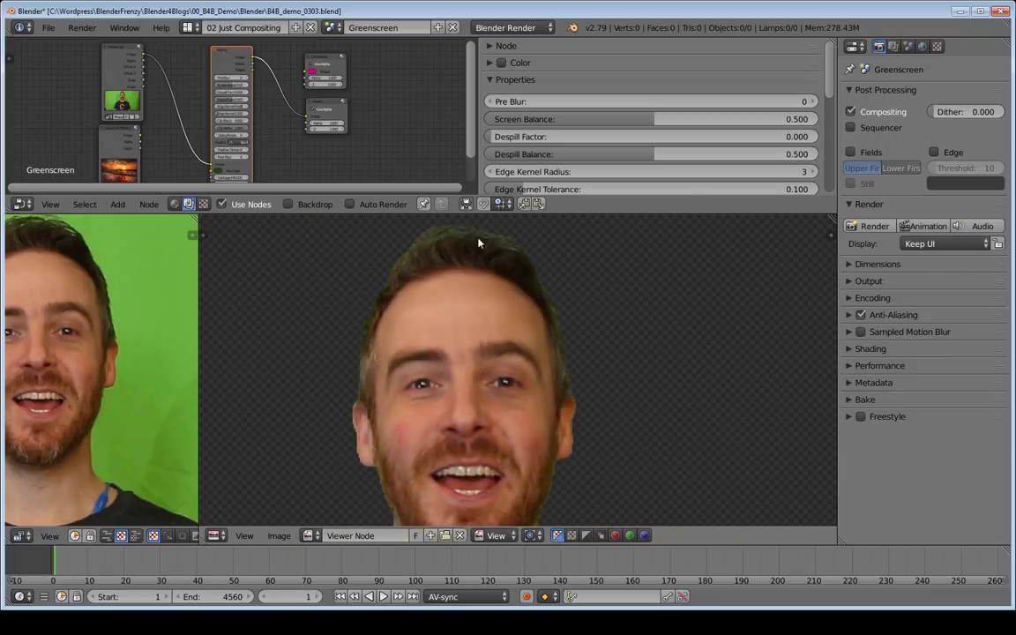
{"action": "scroll", "coordinate": [392, 371], "scroll_direction": "down", "scroll_amount": 2}
{"action": "middle_click_drag", "start_coordinate": [552, 363], "coordinate": [551, 295]}
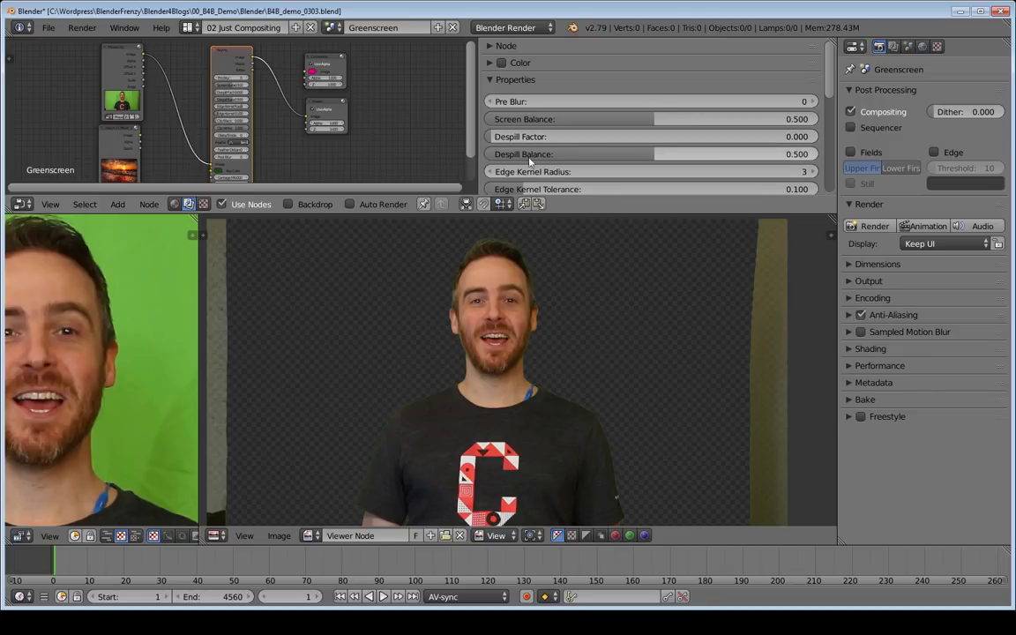
Step: Restore the Despill Factor to 1.000, try the Despill Balance at 1.000, and check the face and hair
{"action": "left_click_drag", "start_coordinate": [495, 138], "coordinate": [825, 139]}
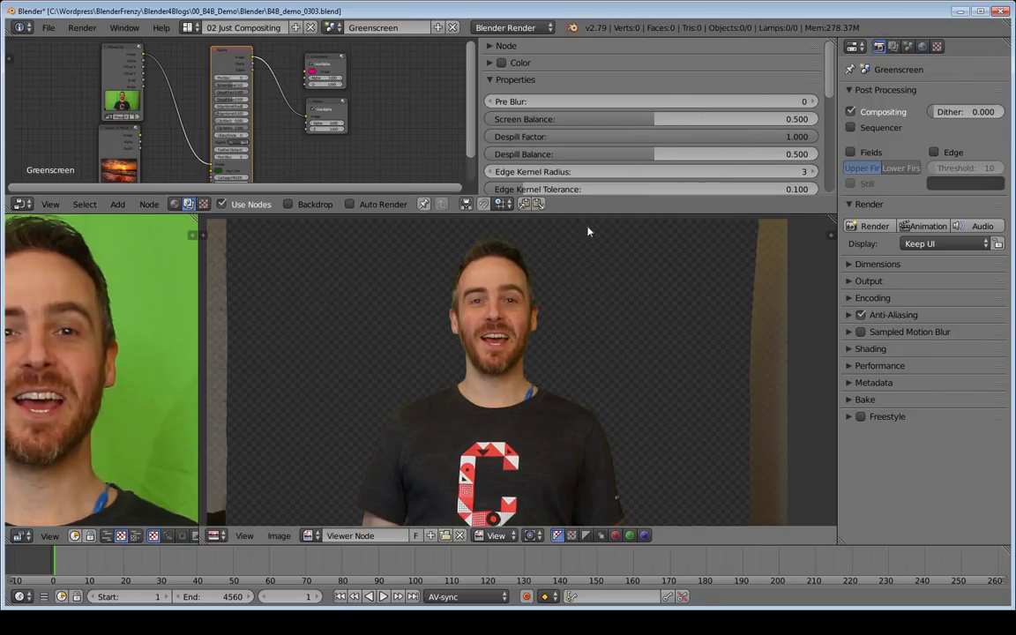
{"action": "left_click_drag", "start_coordinate": [651, 154], "coordinate": [826, 154]}
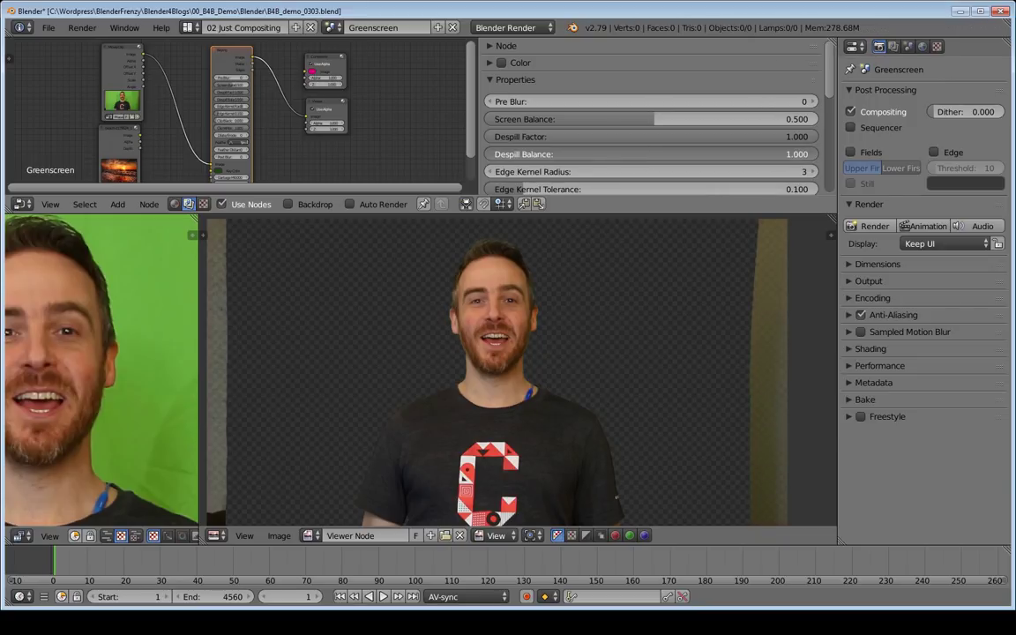
{"action": "scroll", "coordinate": [490, 265], "scroll_direction": "up", "scroll_amount": 3}
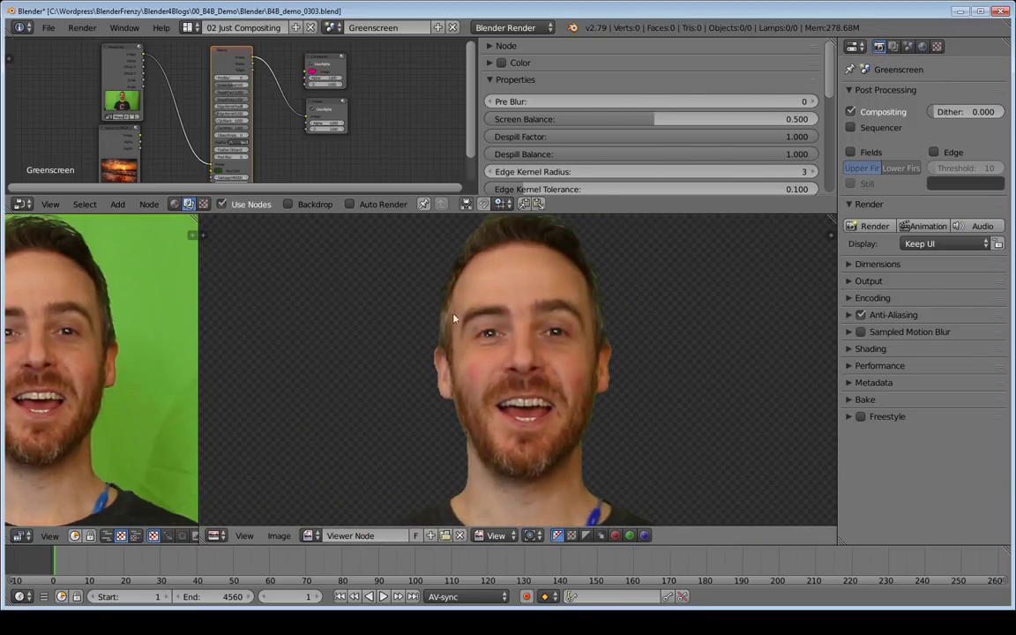
{"action": "middle_click_drag", "start_coordinate": [579, 290], "coordinate": [586, 308]}
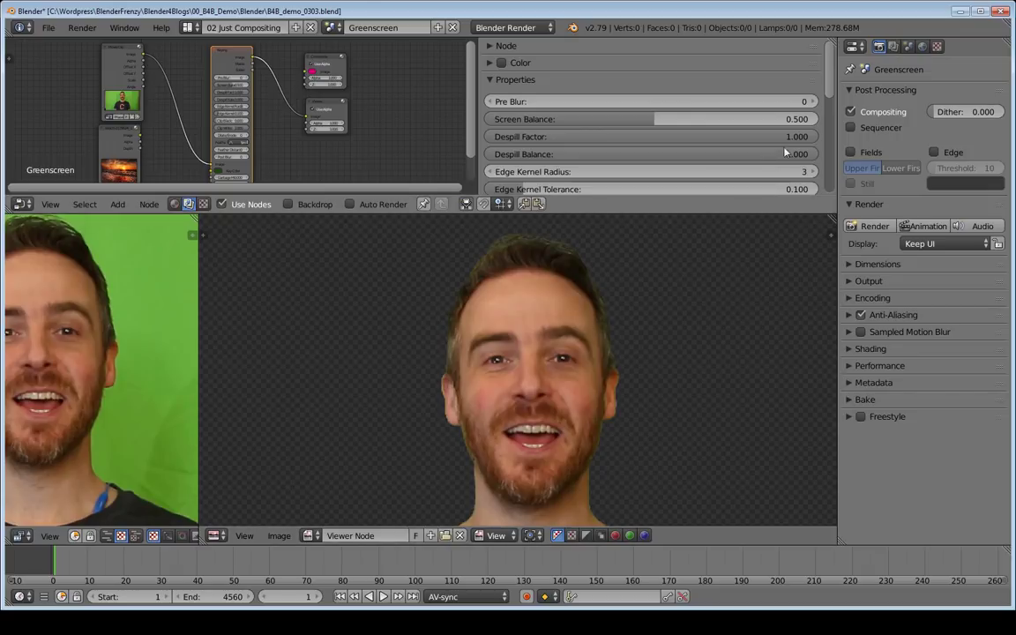
Step: Set the Keying node's Despill Balance to 0.000 and check its effect on the whole keyed figure
{"action": "left_click_drag", "start_coordinate": [808, 154], "coordinate": [486, 154]}
{"action": "scroll", "coordinate": [542, 369], "scroll_direction": "down", "scroll_amount": 1}
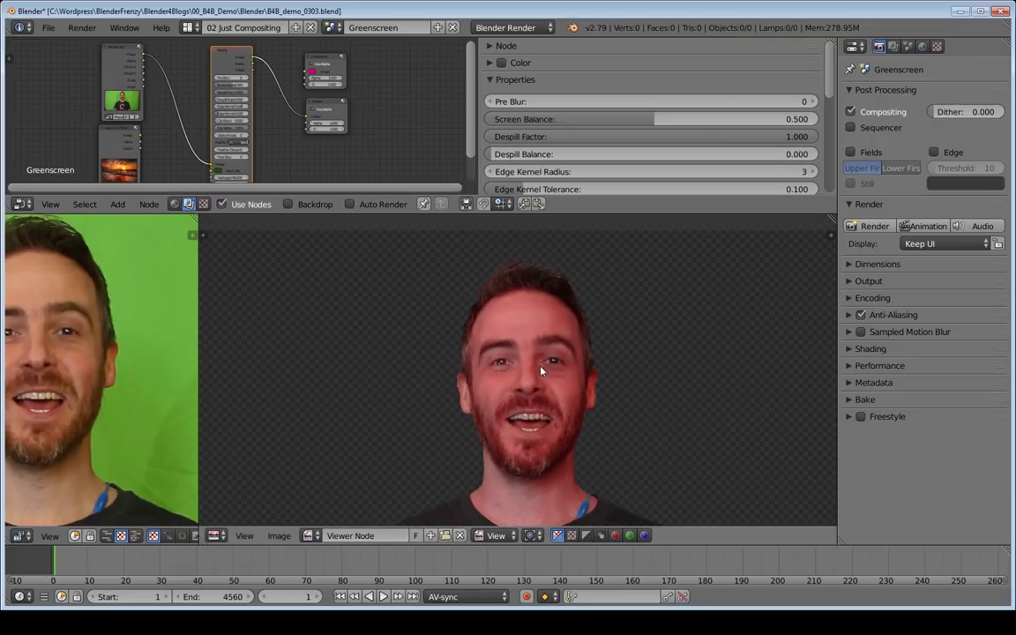
{"action": "middle_click_drag", "start_coordinate": [543, 353], "coordinate": [572, 199]}
{"action": "middle_click_drag", "start_coordinate": [572, 497], "coordinate": [542, 554]}
{"action": "scroll", "coordinate": [542, 247], "scroll_direction": "down", "scroll_amount": 3}
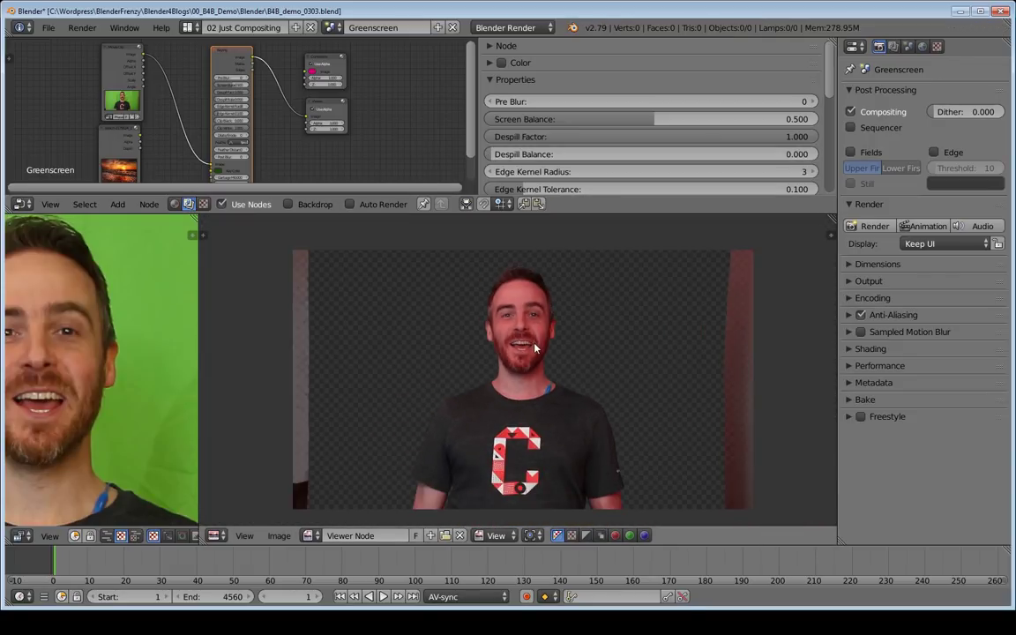
Step: Inspect the keyed result up close and set the Keying node's Despill Balance to 0.290 to remove the red tint
{"action": "scroll", "coordinate": [534, 348], "scroll_direction": "up", "scroll_amount": 3}
{"action": "scroll", "coordinate": [535, 347], "scroll_direction": "down", "scroll_amount": 3}
{"action": "scroll", "coordinate": [531, 410], "scroll_direction": "up", "scroll_amount": 3}
{"action": "scroll", "coordinate": [533, 413], "scroll_direction": "down", "scroll_amount": 1}
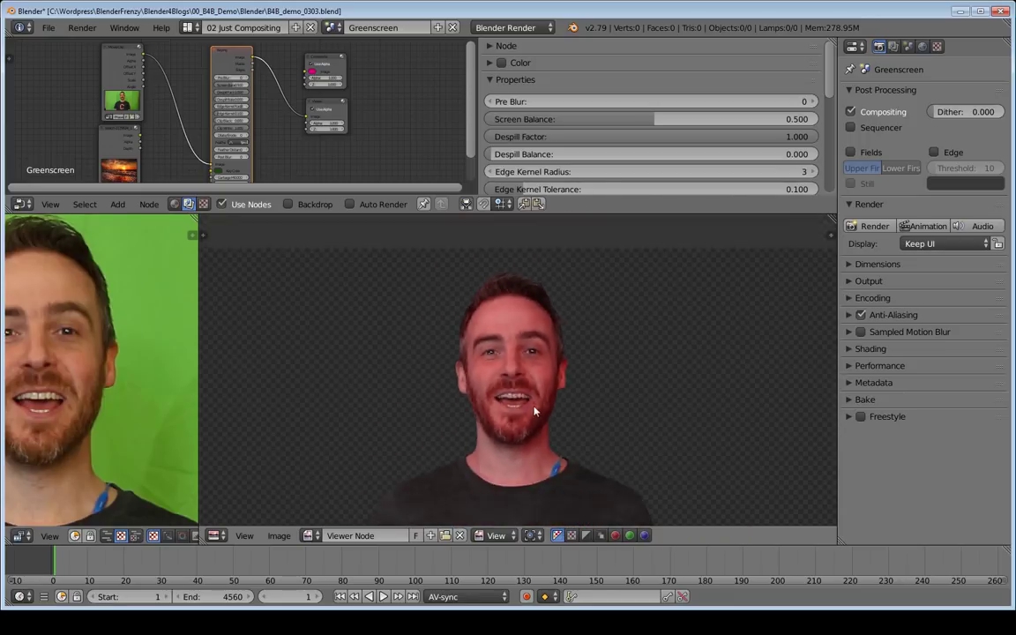
{"action": "scroll", "coordinate": [534, 412], "scroll_direction": "down", "scroll_amount": 3}
{"action": "scroll", "coordinate": [513, 343], "scroll_direction": "up", "scroll_amount": 2}
{"action": "scroll", "coordinate": [575, 346], "scroll_direction": "down", "scroll_amount": 1}
{"action": "scroll", "coordinate": [559, 353], "scroll_direction": "up", "scroll_amount": 1}
{"action": "scroll", "coordinate": [558, 352], "scroll_direction": "down", "scroll_amount": 1}
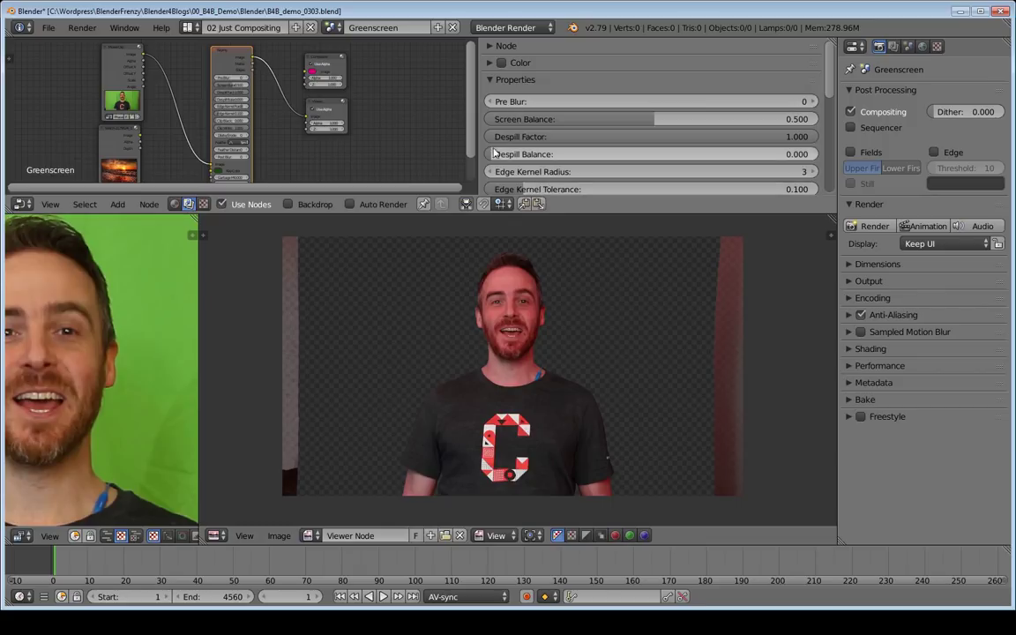
{"action": "left_click_drag", "start_coordinate": [496, 154], "coordinate": [591, 153]}
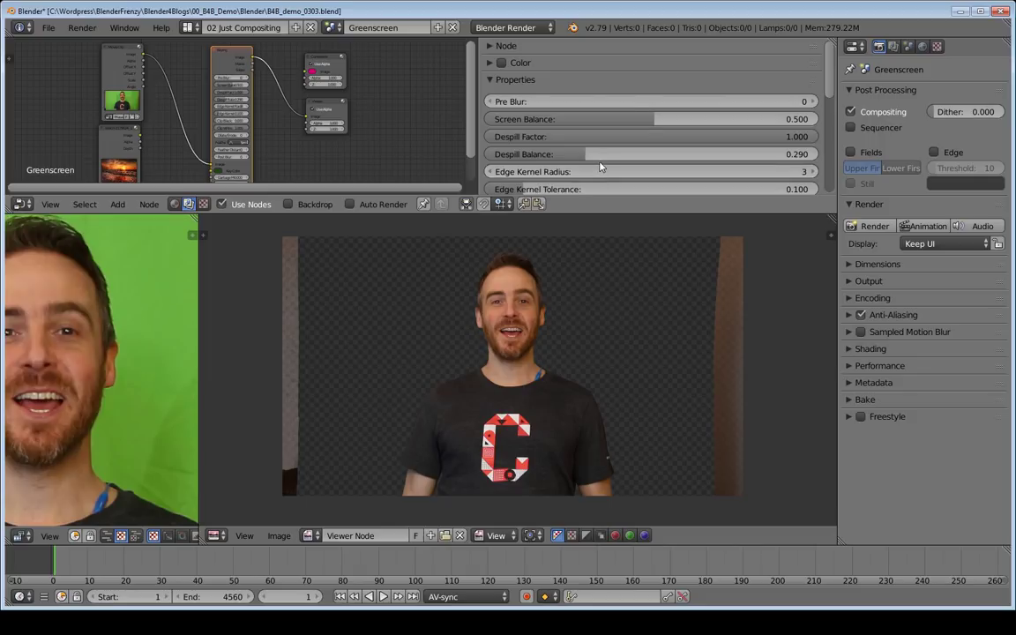
Step: Try eroding the matte by lowering the Keying node's Dilate/Erode value to -6
{"action": "scroll", "coordinate": [539, 145], "scroll_direction": "down", "scroll_amount": 2}
{"action": "scroll", "coordinate": [566, 139], "scroll_direction": "down", "scroll_amount": 1}
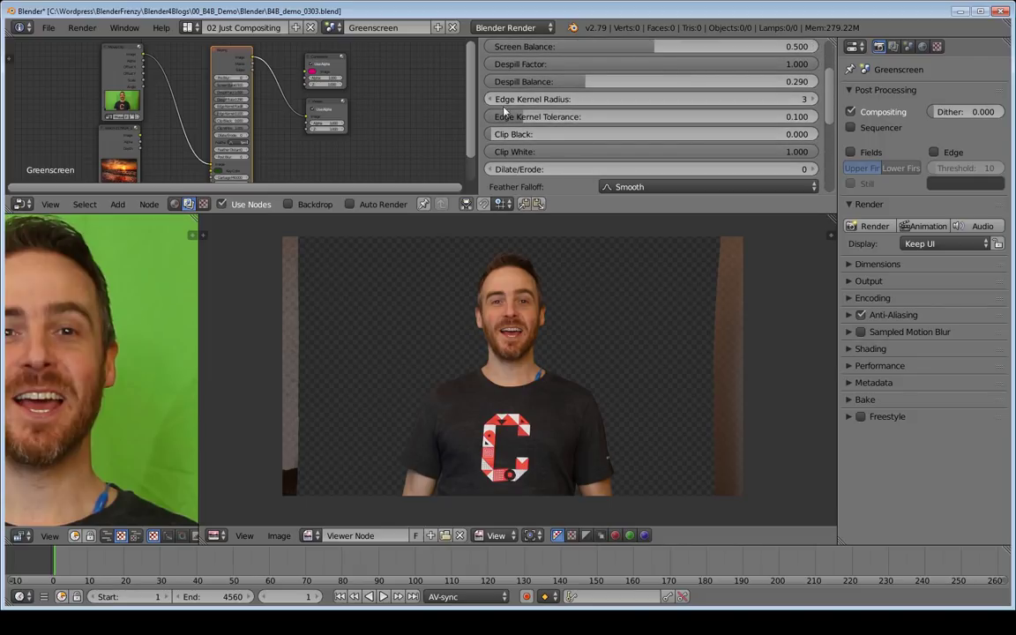
{"action": "scroll", "coordinate": [515, 145], "scroll_direction": "down", "scroll_amount": 2}
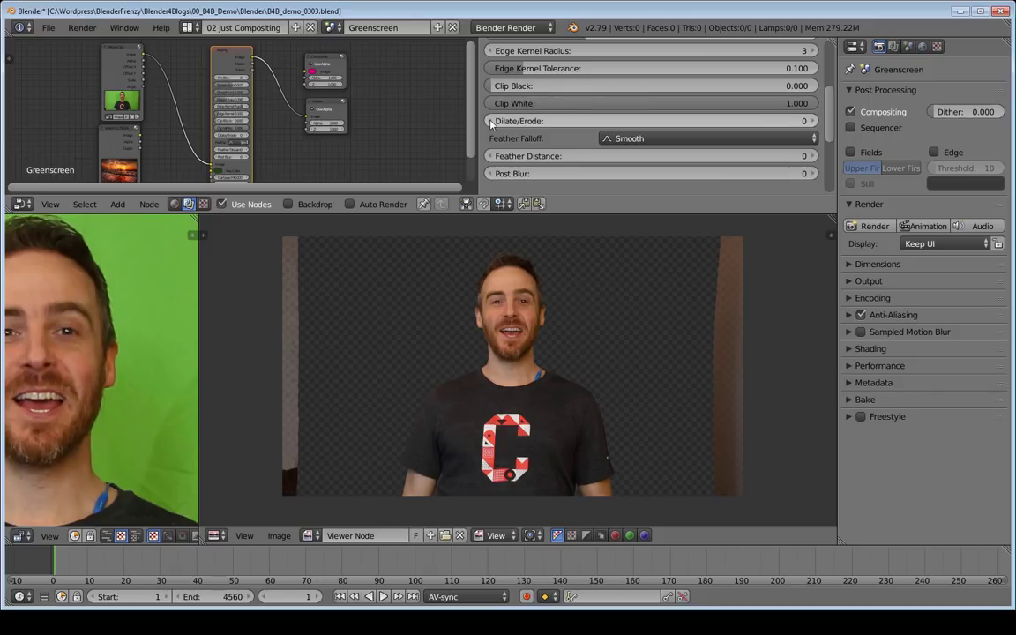
{"action": "left_click", "coordinate": [491, 120]}
{"action": "left_click", "coordinate": [491, 121]}
{"action": "left_click", "coordinate": [490, 121]}
{"action": "left_click", "coordinate": [490, 121]}
{"action": "left_click", "coordinate": [490, 121]}
{"action": "left_click", "coordinate": [490, 121]}
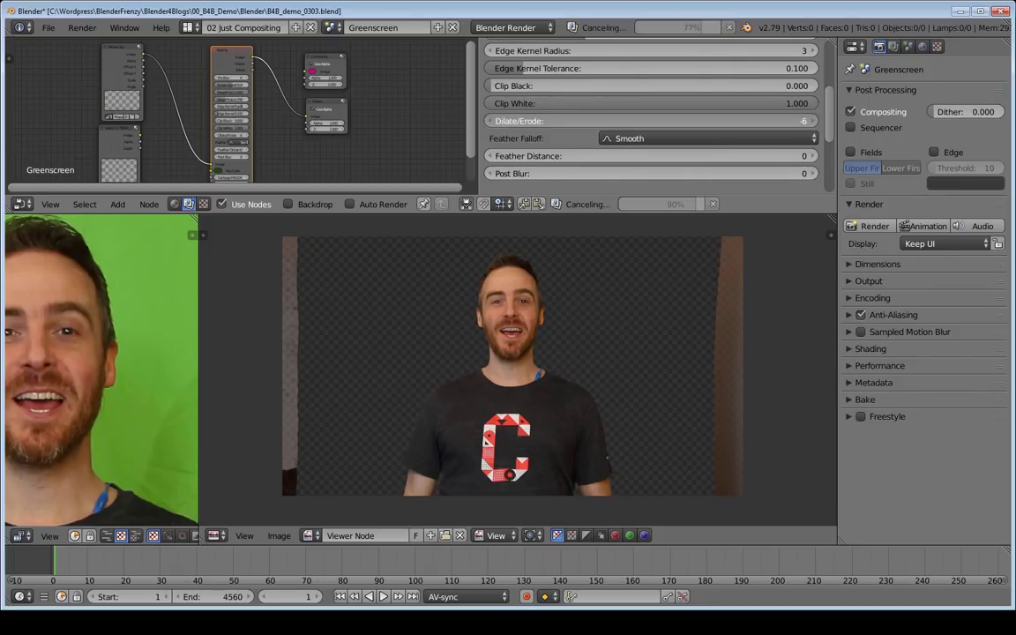
Step: Try stronger erosion and dilation of the matte with Dilate/Erode values of -26, -18 and 15
{"action": "left_click", "coordinate": [491, 121]}
{"action": "left_click_drag", "start_coordinate": [612, 125], "coordinate": [556, 123]}
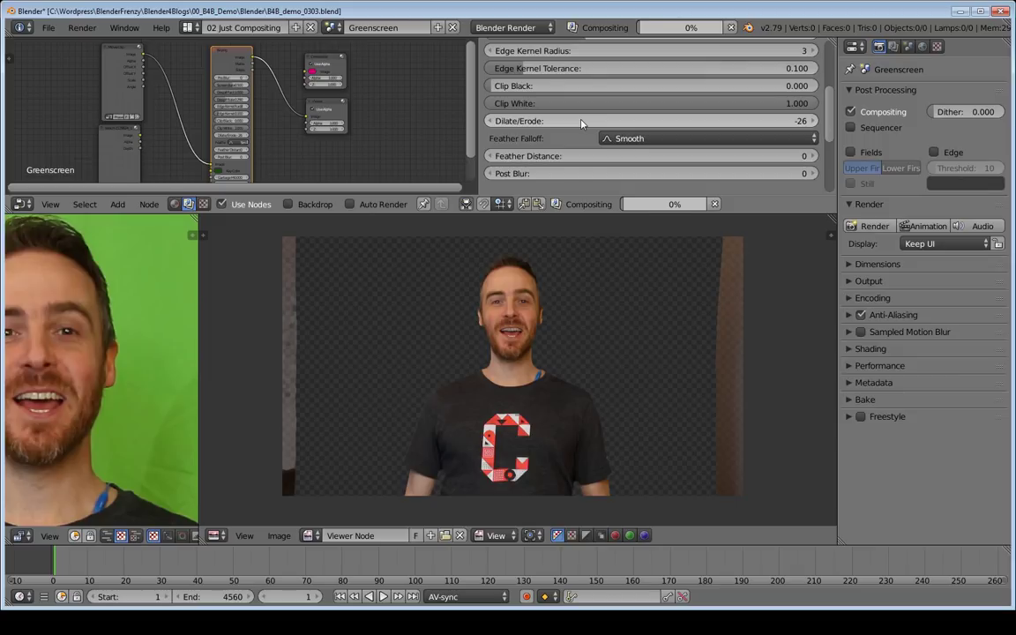
{"action": "left_click_drag", "start_coordinate": [581, 122], "coordinate": [594, 122]}
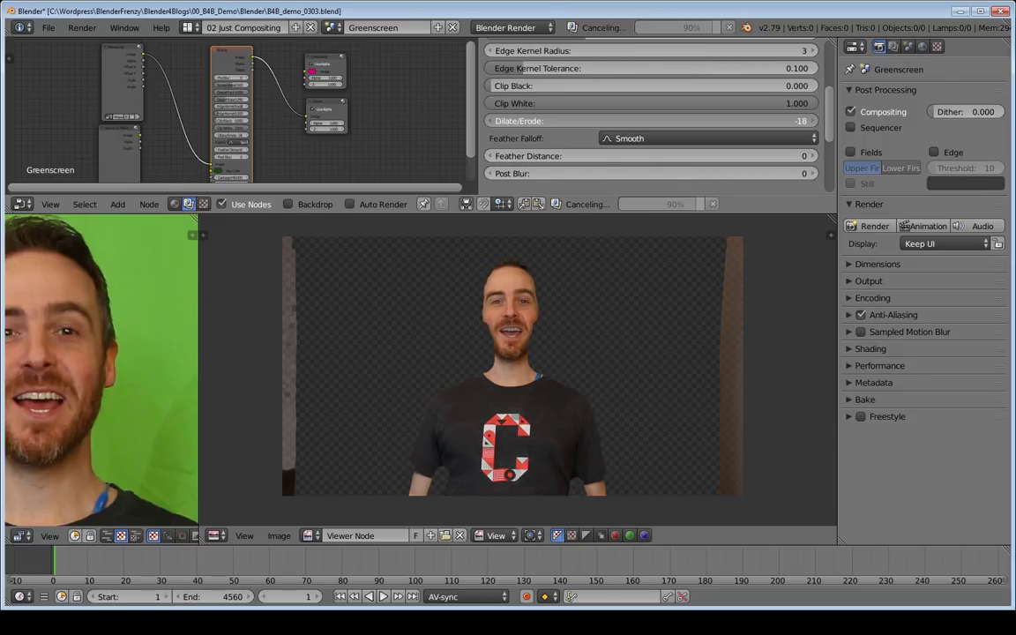
{"action": "left_click_drag", "start_coordinate": [594, 122], "coordinate": [623, 123]}
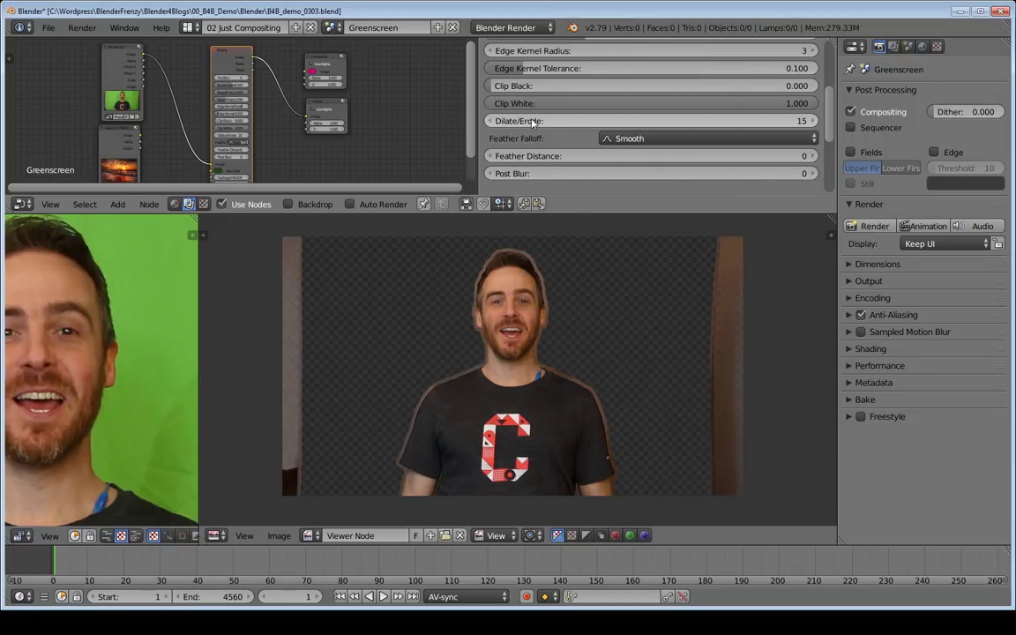
Step: Reset the Keying node's Dilate/Erode value to 0
{"action": "left_click", "coordinate": [592, 120]}
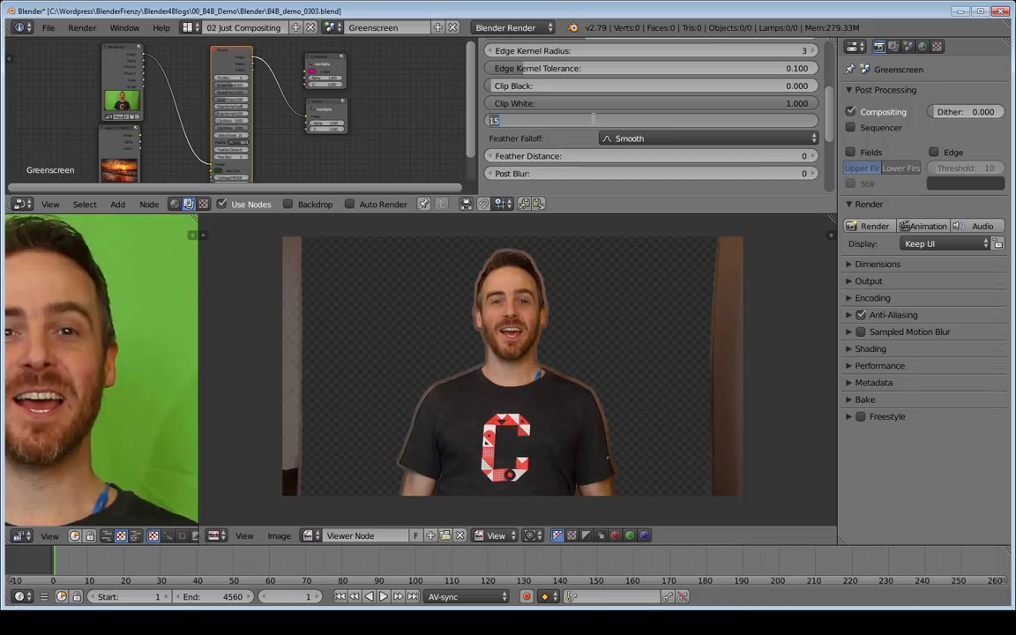
{"action": "type", "text": "0"}
{"action": "key", "text": "Return"}
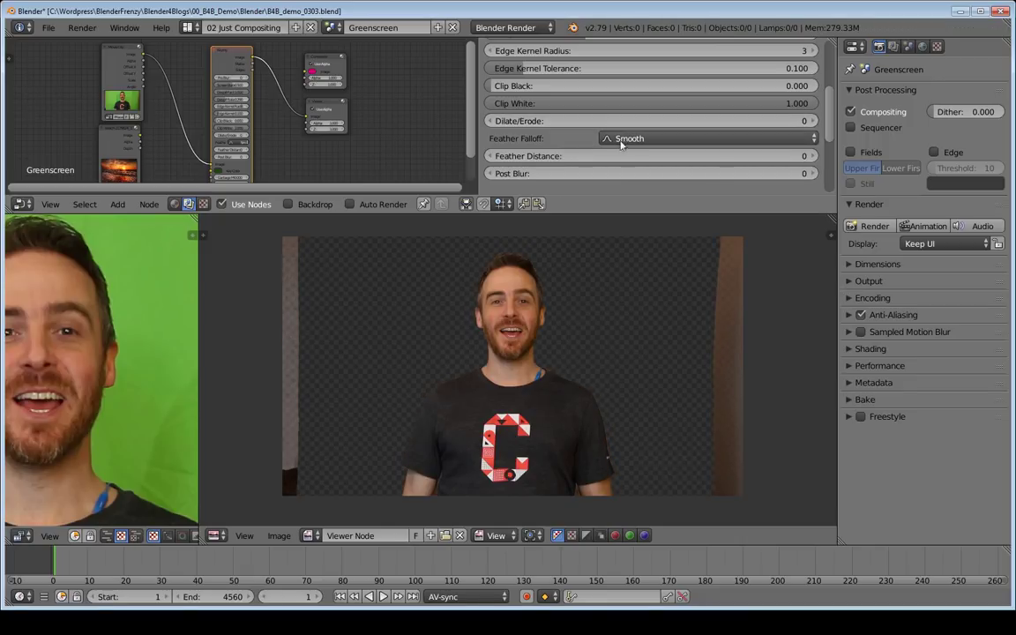
Step: Try a Feather Distance of -42 on the Keying node and inspect the softened edges around the neck and shoulders
{"action": "left_click", "coordinate": [558, 157]}
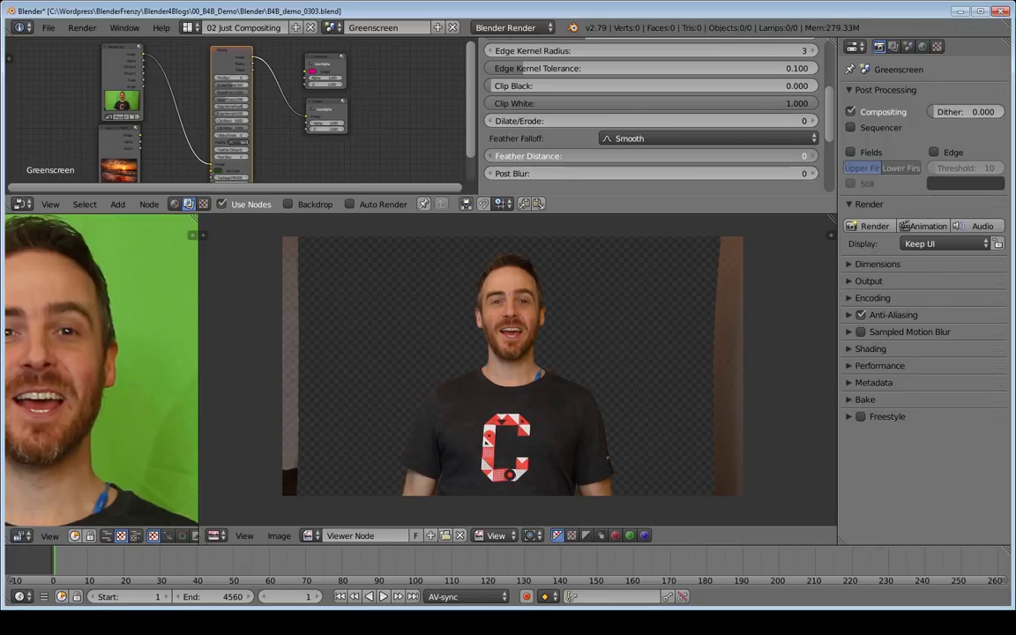
{"action": "left_click_drag", "start_coordinate": [558, 157], "coordinate": [473, 157]}
{"action": "scroll", "coordinate": [507, 344], "scroll_direction": "up", "scroll_amount": 5}
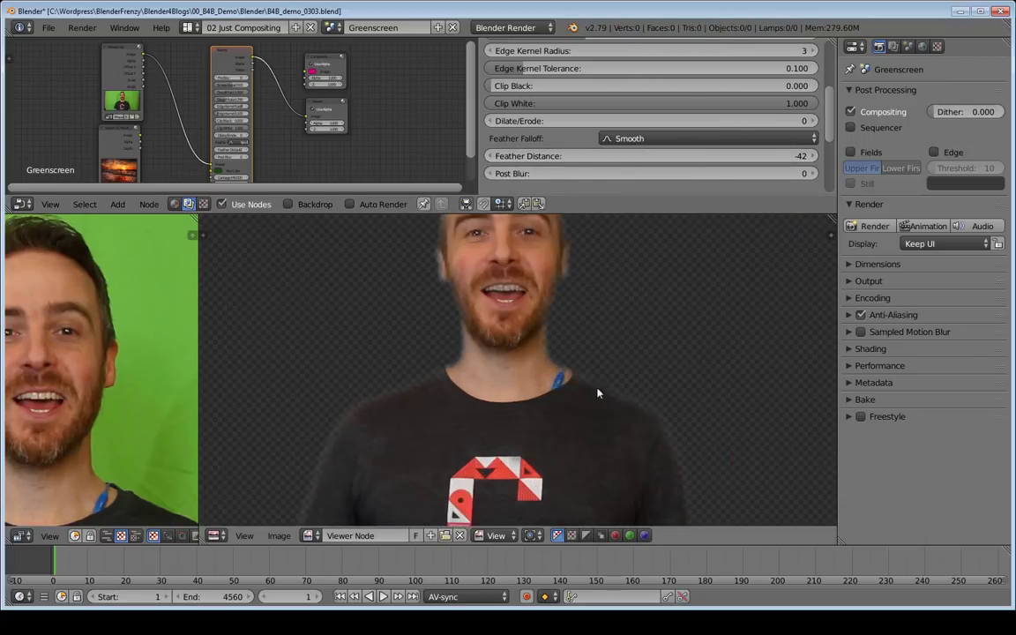
{"action": "scroll", "coordinate": [682, 410], "scroll_direction": "down", "scroll_amount": 2}
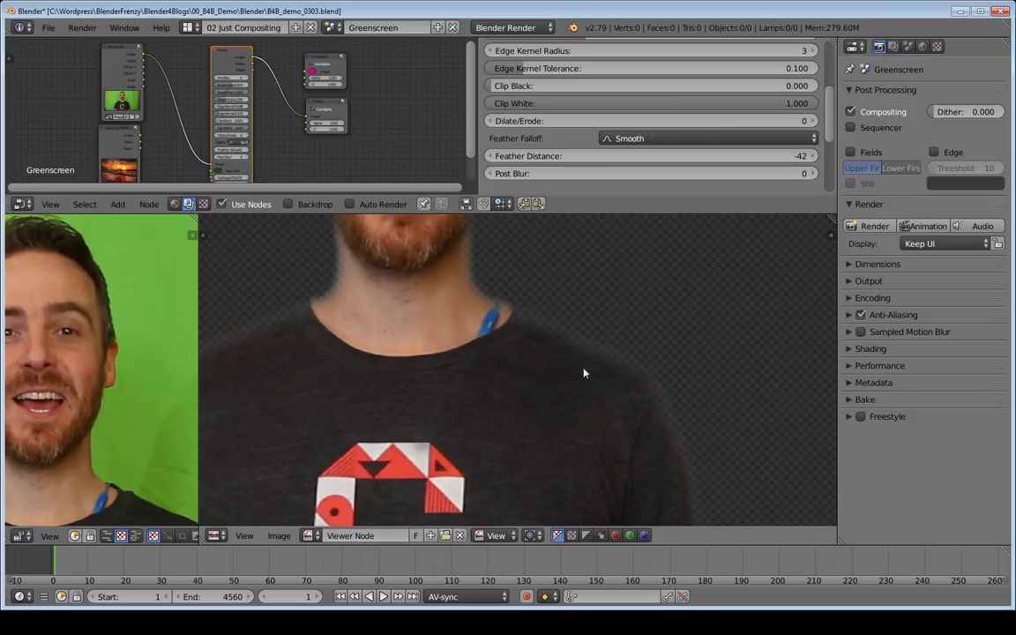
{"action": "scroll", "coordinate": [530, 335], "scroll_direction": "down", "scroll_amount": 3}
Step: Compare the Sphere, Root, Inverse Square and Linear feather falloffs on the keyed edges and return the falloff to Smooth
{"action": "left_click", "coordinate": [635, 138]}
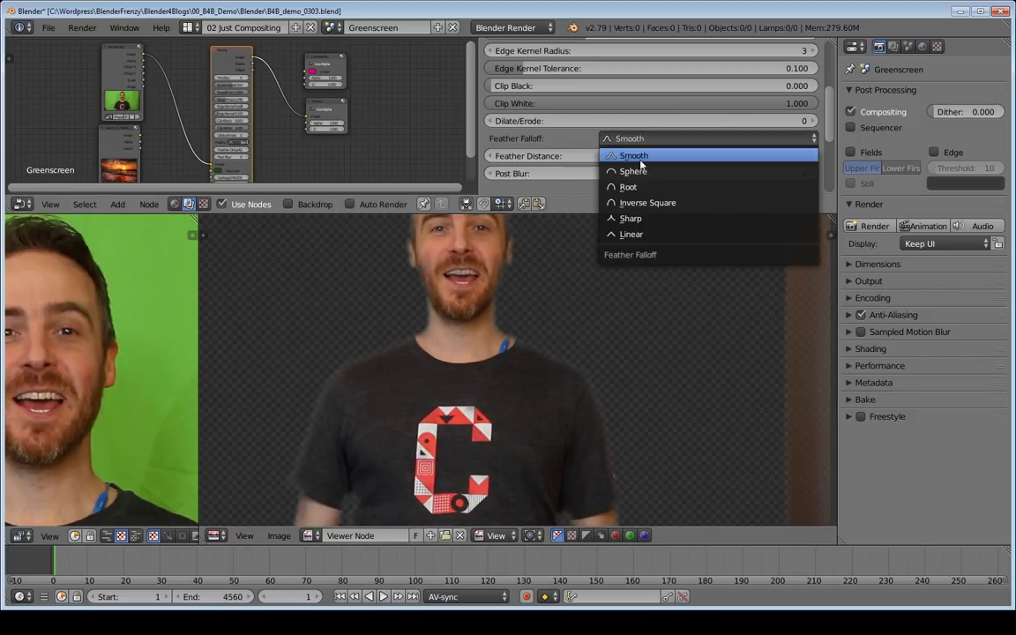
{"action": "left_click", "coordinate": [633, 171]}
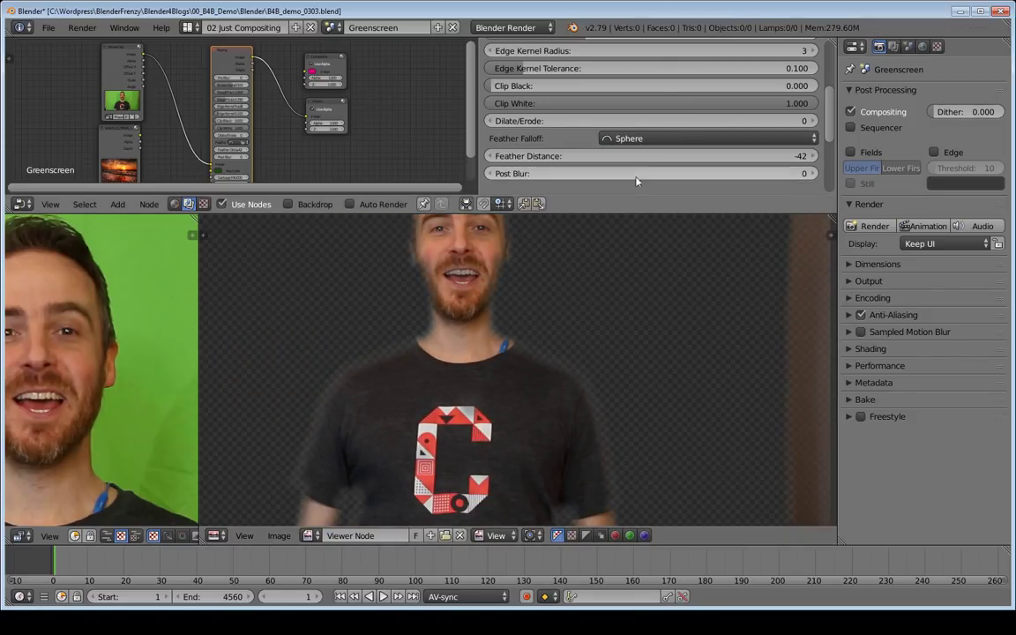
{"action": "left_click", "coordinate": [638, 138]}
{"action": "left_click", "coordinate": [639, 187]}
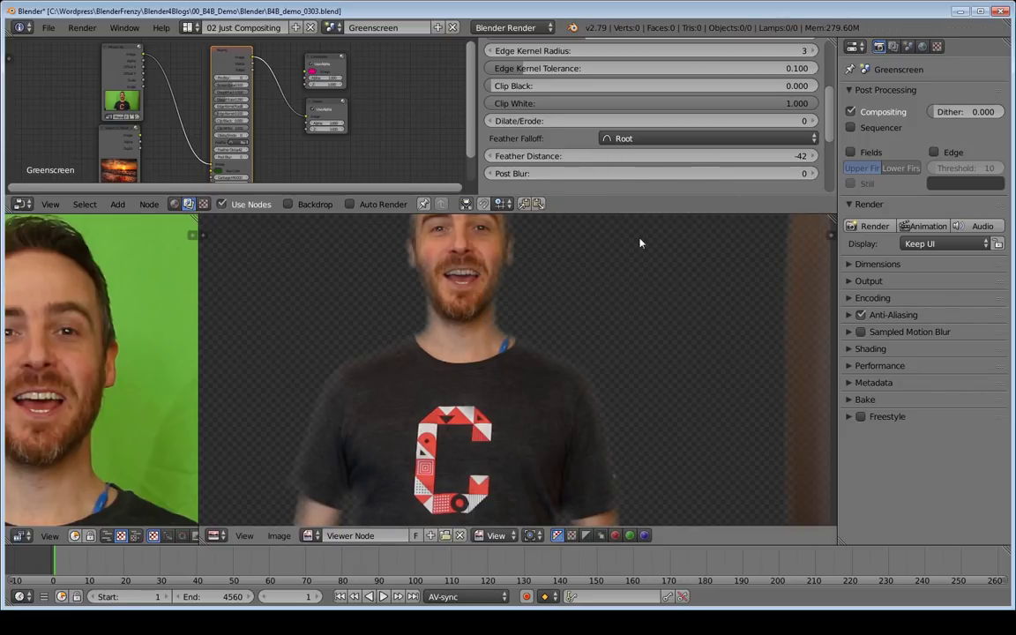
{"action": "left_click", "coordinate": [655, 138]}
{"action": "left_click", "coordinate": [645, 203]}
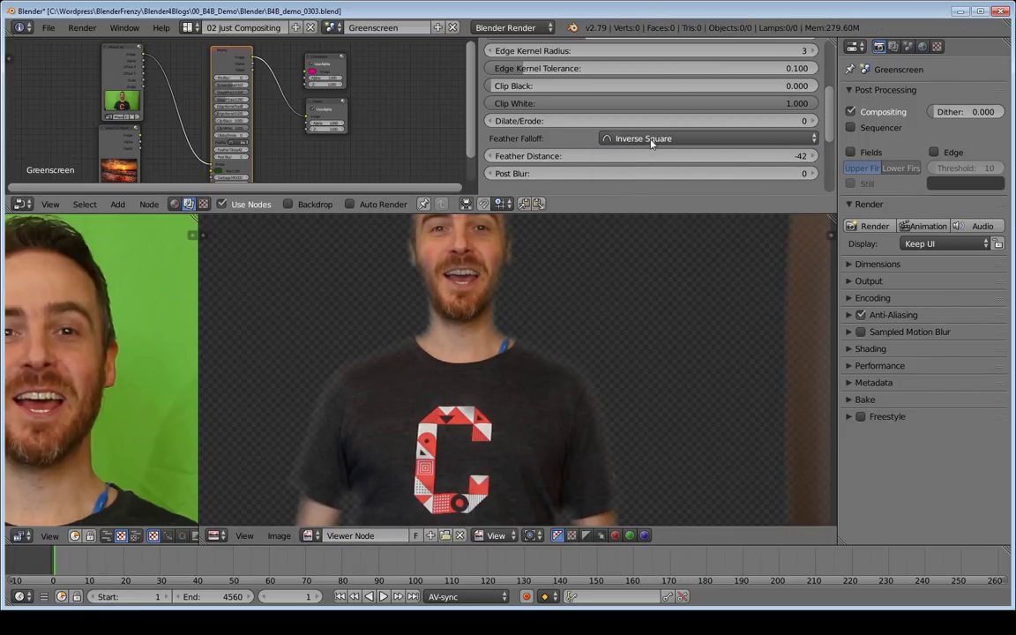
{"action": "left_click", "coordinate": [585, 137]}
{"action": "left_click", "coordinate": [610, 230]}
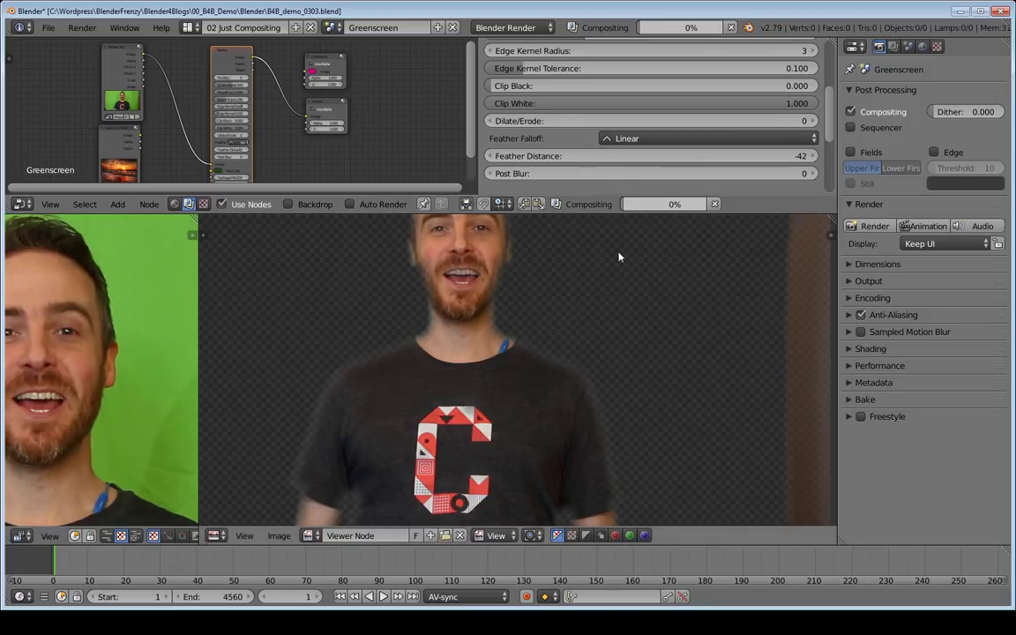
{"action": "left_click", "coordinate": [635, 139]}
{"action": "left_click", "coordinate": [628, 157]}
Step: Reset the Keying node's Feather Distance to 0
{"action": "left_click", "coordinate": [587, 156]}
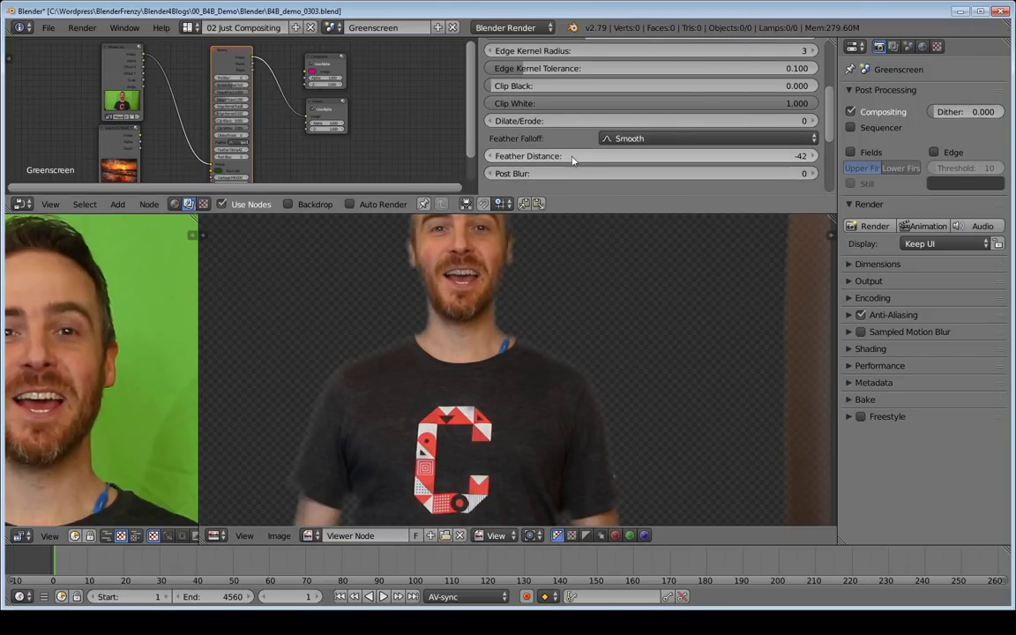
{"action": "type", "text": "0"}
{"action": "key", "text": "Return"}
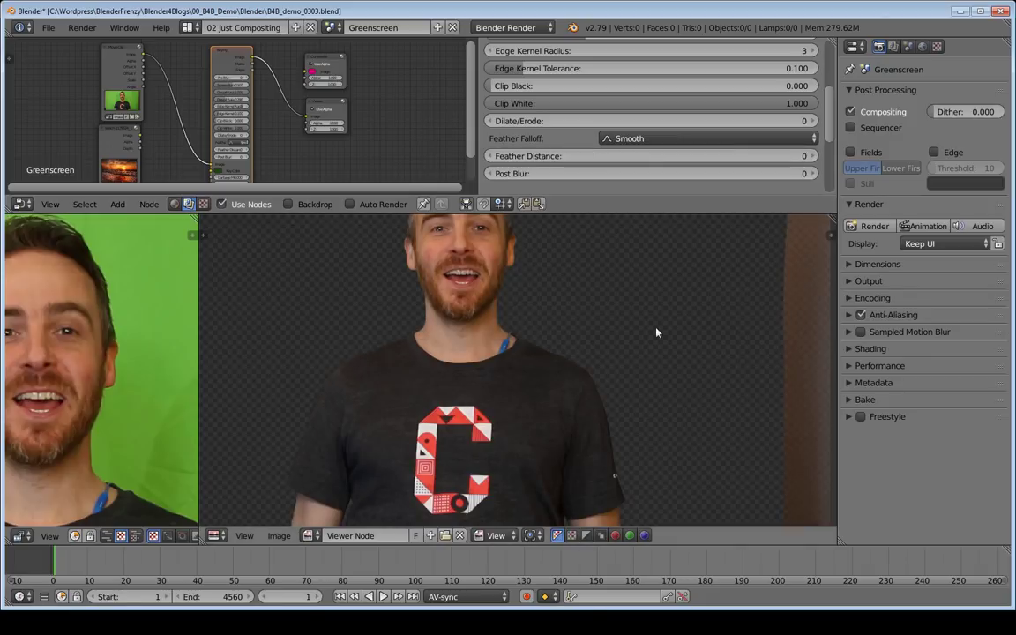
Step: Try a Post Blur of 98 on the Keying node and reset it to 0
{"action": "scroll", "coordinate": [617, 115], "scroll_direction": "down", "scroll_amount": 2}
{"action": "left_click_drag", "start_coordinate": [562, 128], "coordinate": [667, 128]}
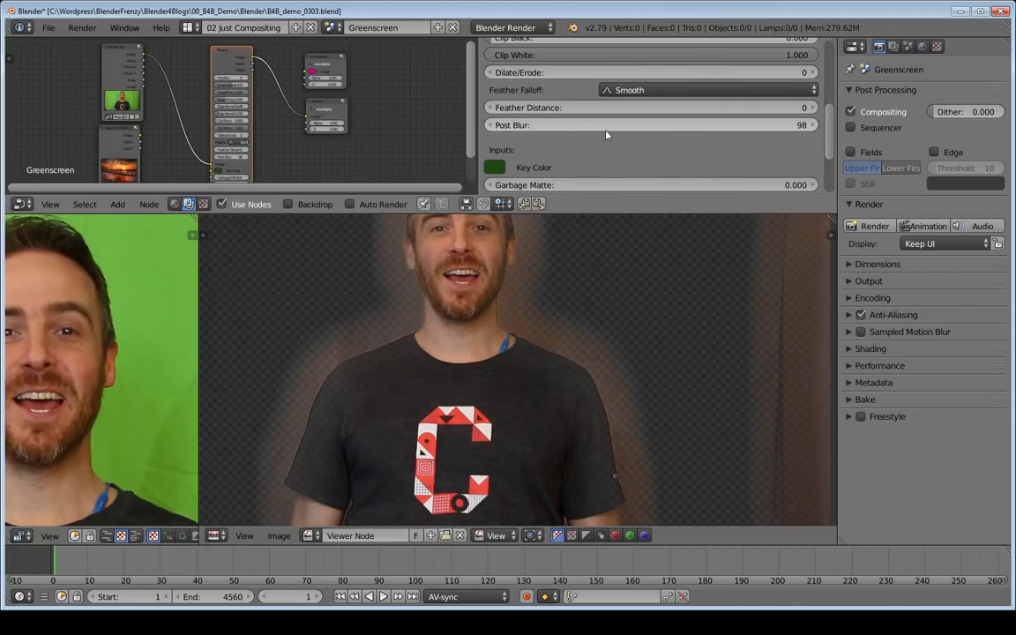
{"action": "scroll", "coordinate": [582, 171], "scroll_direction": "up", "scroll_amount": 3}
{"action": "scroll", "coordinate": [582, 171], "scroll_direction": "down", "scroll_amount": 3}
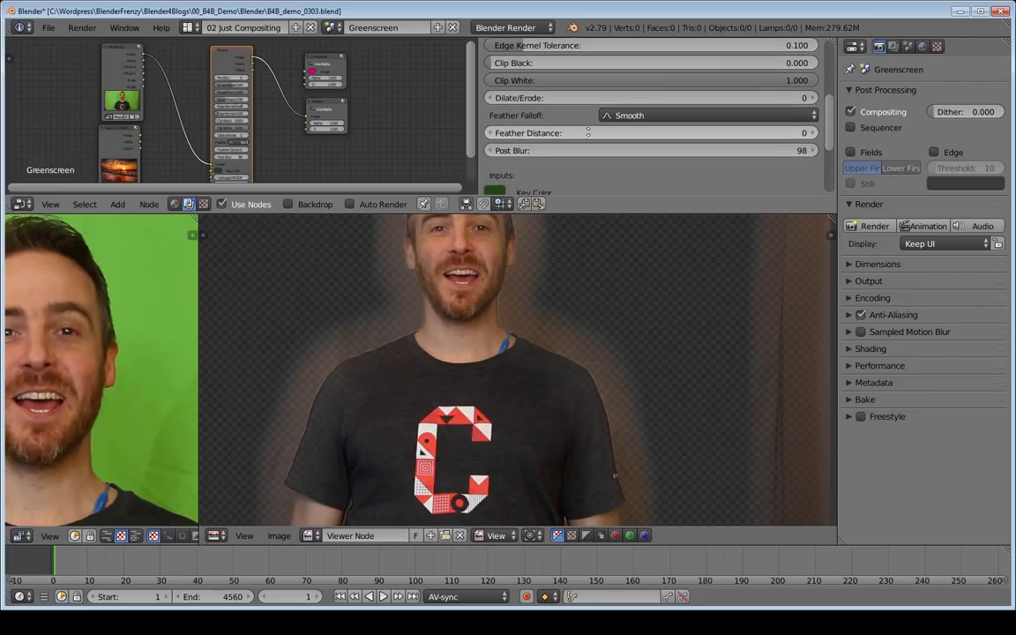
{"action": "left_click", "coordinate": [597, 137]}
{"action": "key", "text": "Return"}
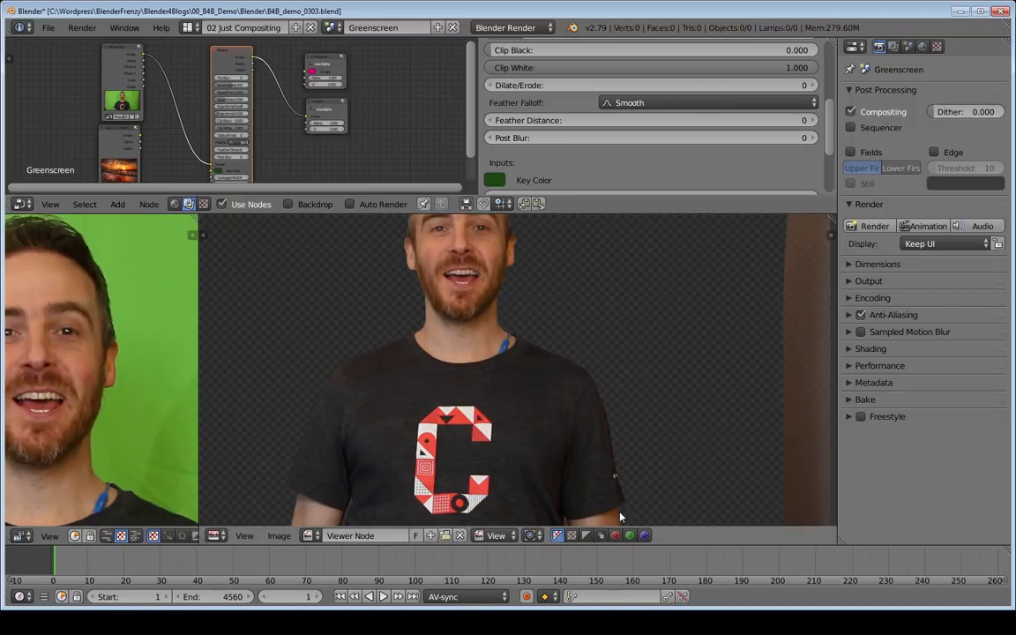
Step: Rearrange the node layout by moving the Composite and Viewer nodes up and the Keying node slightly down
{"action": "middle_click_drag", "start_coordinate": [493, 326], "coordinate": [516, 321]}
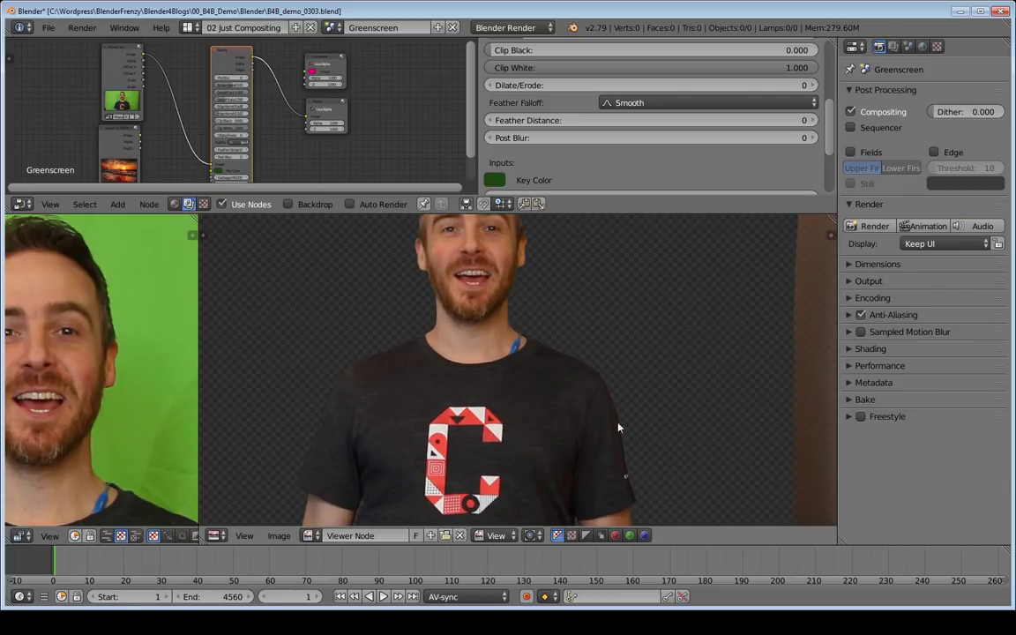
{"action": "scroll", "coordinate": [431, 311], "scroll_direction": "down", "scroll_amount": 2}
{"action": "scroll", "coordinate": [558, 347], "scroll_direction": "up", "scroll_amount": 1}
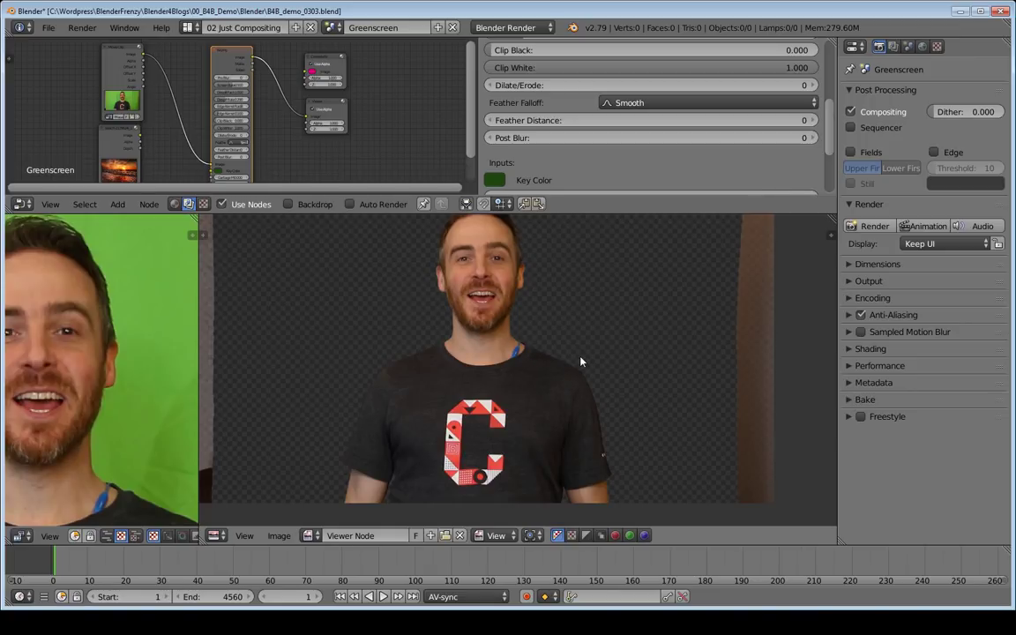
{"action": "scroll", "coordinate": [581, 358], "scroll_direction": "down", "scroll_amount": 1}
{"action": "scroll", "coordinate": [603, 120], "scroll_direction": "up", "scroll_amount": 5}
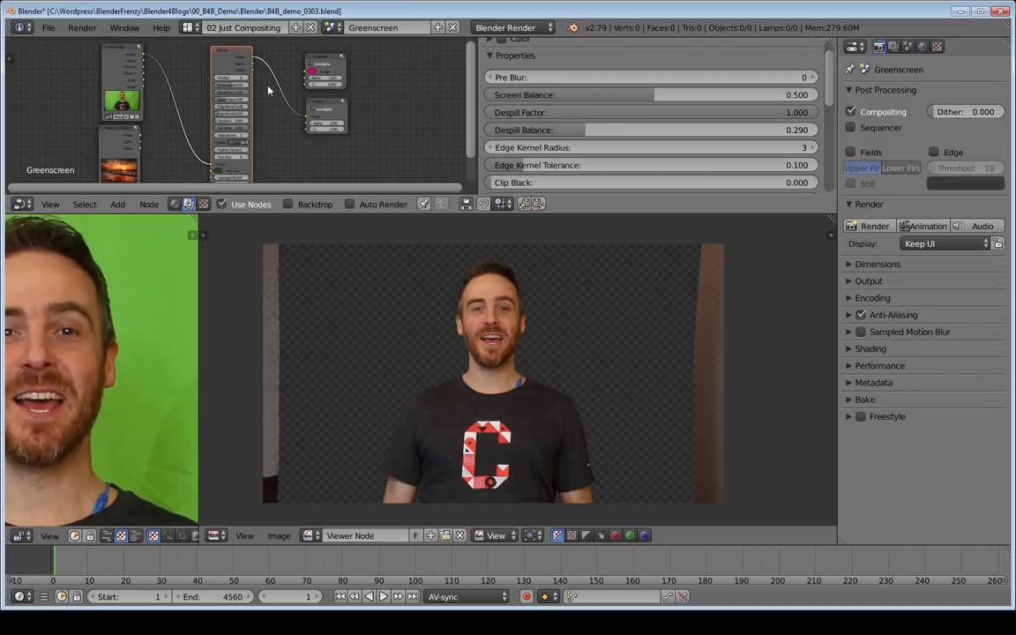
{"action": "scroll", "coordinate": [225, 62], "scroll_direction": "up", "scroll_amount": 5}
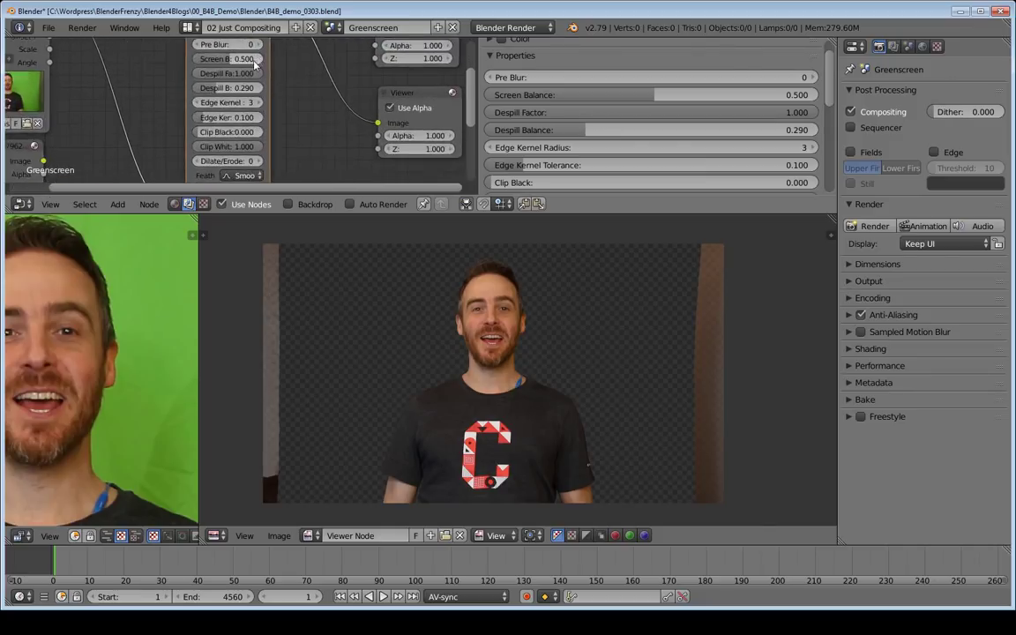
{"action": "left_click_drag", "start_coordinate": [382, 89], "coordinate": [391, 46]}
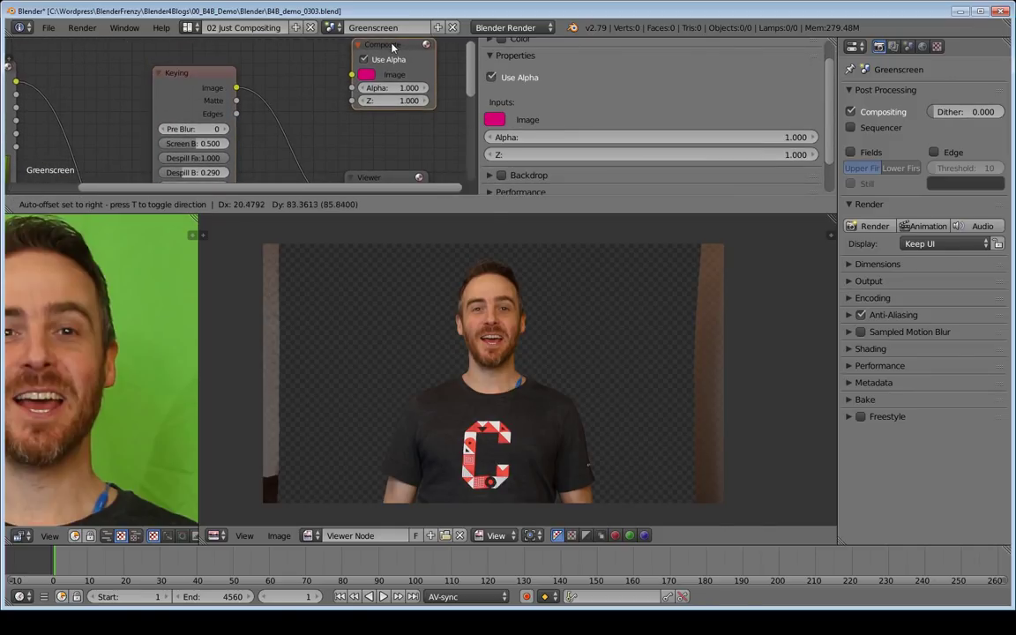
{"action": "left_click_drag", "start_coordinate": [386, 178], "coordinate": [386, 119]}
{"action": "left_click_drag", "start_coordinate": [203, 86], "coordinate": [194, 117]}
{"action": "middle_click_drag", "start_coordinate": [194, 118], "coordinate": [206, 92]}
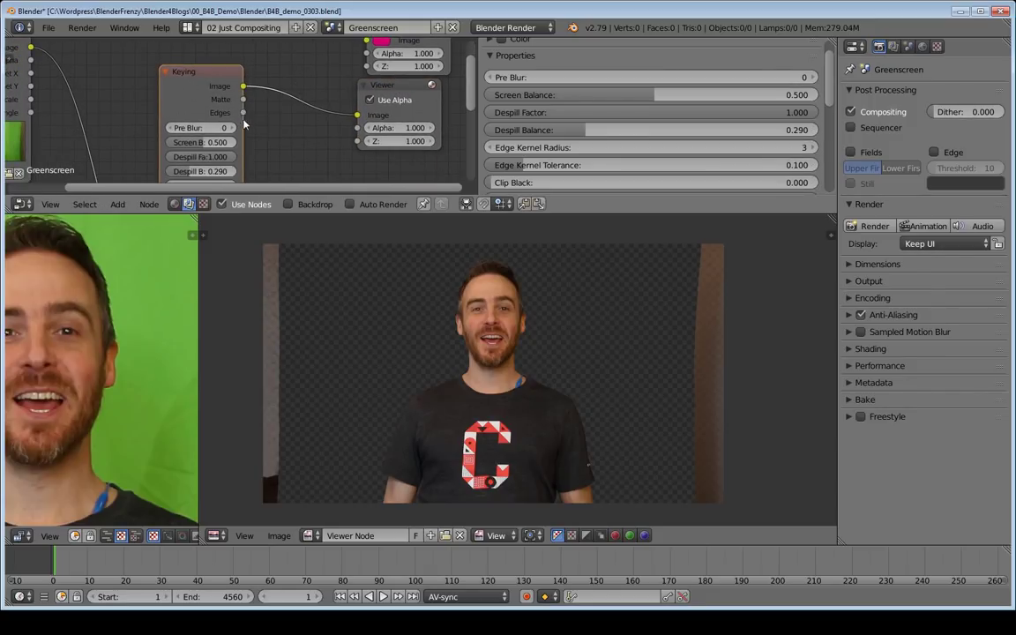
Step: Show the Keying node's Matte output in the Viewer and raise Clip Black to 0.769
{"action": "left_click", "coordinate": [193, 100], "text": "ctrl+shift"}
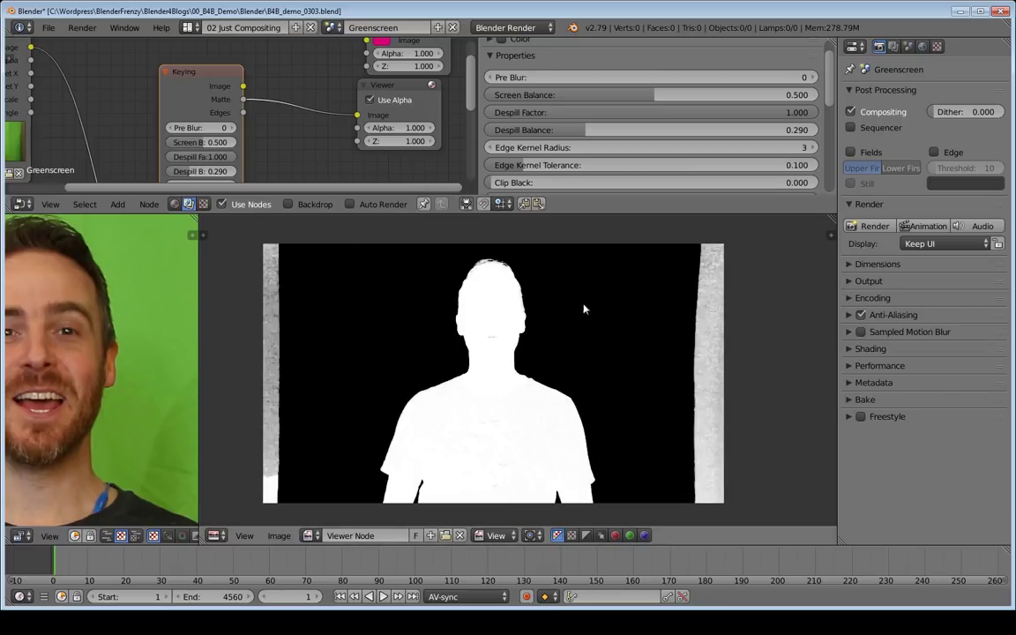
{"action": "scroll", "coordinate": [530, 114], "scroll_direction": "down", "scroll_amount": 5}
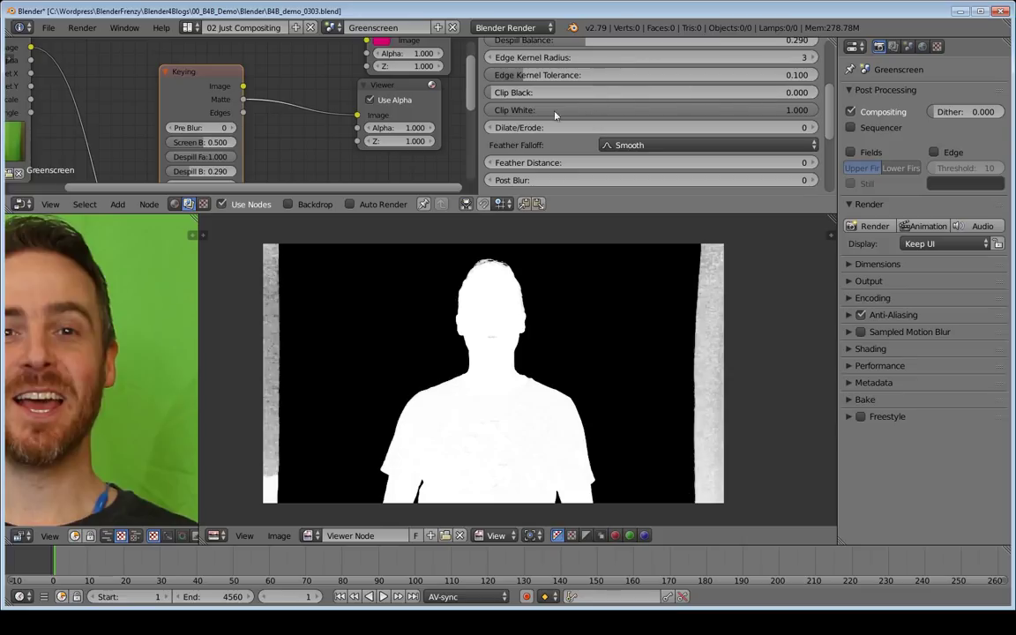
{"action": "left_click_drag", "start_coordinate": [498, 95], "coordinate": [742, 93]}
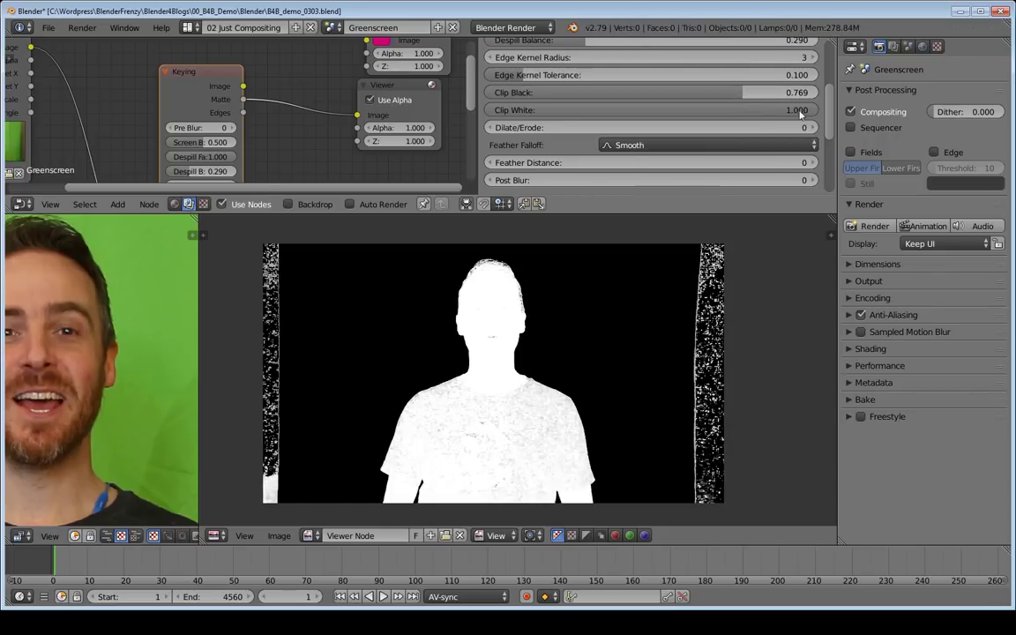
Step: Set the Keying node's Clip White to 0.277 and Clip Black to 0.742 to solidify the matte
{"action": "left_click_drag", "start_coordinate": [819, 111], "coordinate": [787, 110]}
{"action": "left_click_drag", "start_coordinate": [721, 110], "coordinate": [518, 111]}
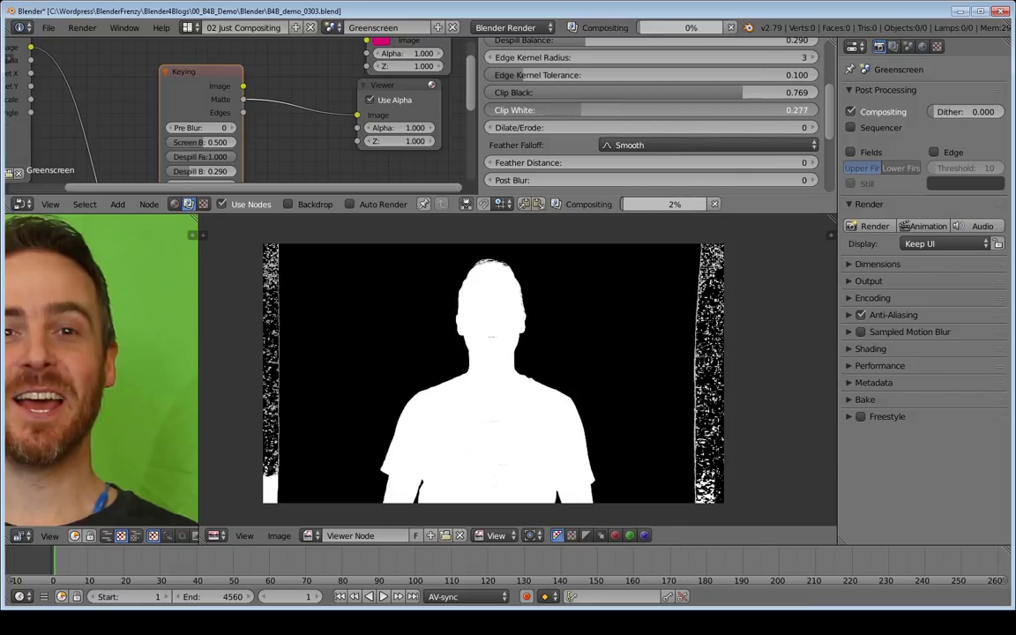
{"action": "left_click_drag", "start_coordinate": [519, 111], "coordinate": [578, 110]}
{"action": "mouse_move", "coordinate": [741, 92]}
{"action": "left_mouse_down"}
{"action": "mouse_move", "coordinate": [752, 92]}
{"action": "mouse_move", "coordinate": [733, 92]}
{"action": "left_mouse_up"}
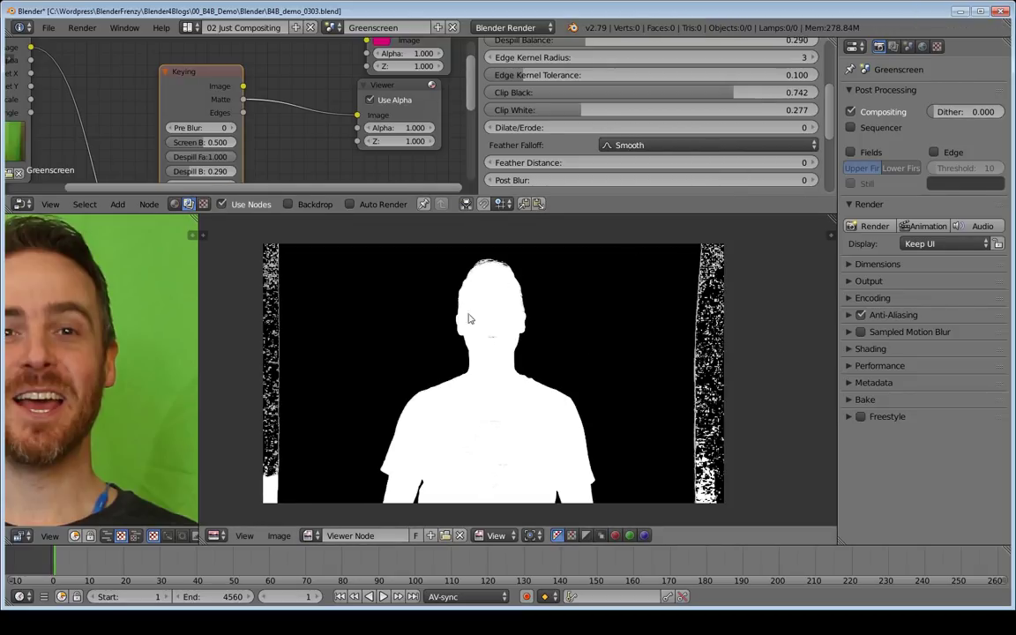
Step: Refine the Keying node's Clip Black to 0.710 and Clip White to 0.286 while inspecting the matte up close
{"action": "scroll", "coordinate": [485, 401], "scroll_direction": "up", "scroll_amount": 3}
{"action": "scroll", "coordinate": [485, 302], "scroll_direction": "down", "scroll_amount": 1}
{"action": "scroll", "coordinate": [485, 302], "scroll_direction": "up", "scroll_amount": 1}
{"action": "scroll", "coordinate": [486, 306], "scroll_direction": "down", "scroll_amount": 5}
{"action": "scroll", "coordinate": [486, 306], "scroll_direction": "up", "scroll_amount": 3}
{"action": "scroll", "coordinate": [485, 305], "scroll_direction": "down", "scroll_amount": 1}
{"action": "scroll", "coordinate": [485, 305], "scroll_direction": "down", "scroll_amount": 1}
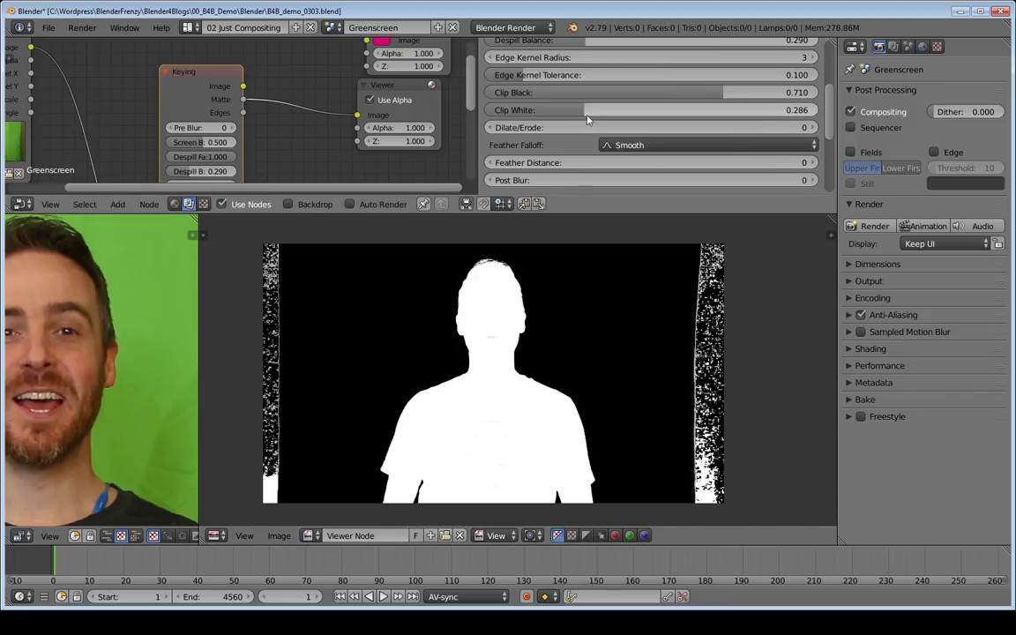
Step: Show the Keying node's Edges output in the Viewer, try an Edge Kernel Radius of 8 and restore it to 3
{"action": "left_click", "coordinate": [186, 100], "text": "ctrl+shift"}
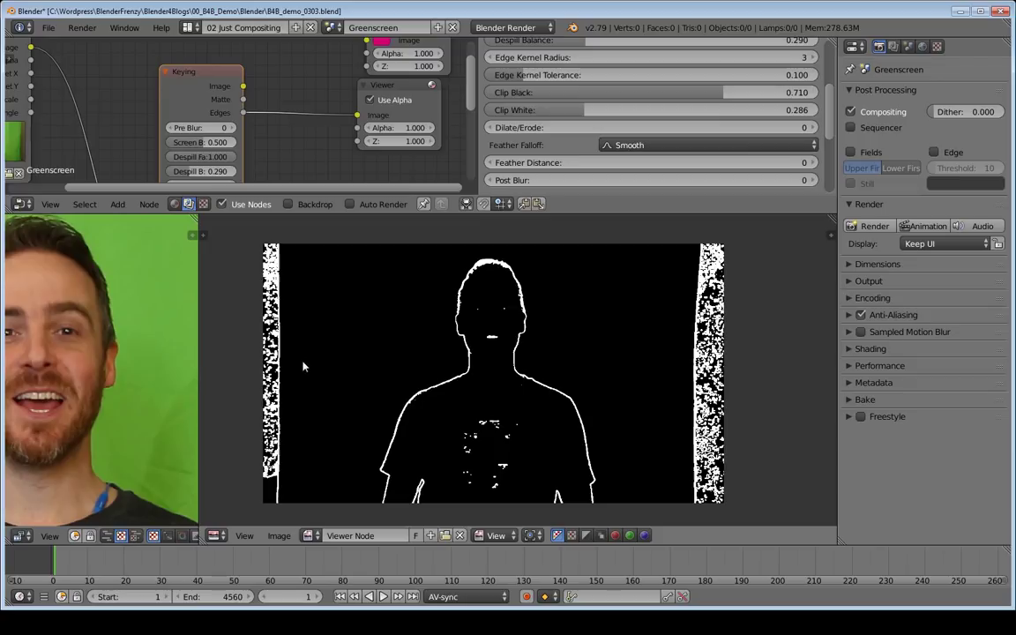
{"action": "scroll", "coordinate": [525, 99], "scroll_direction": "up", "scroll_amount": 2}
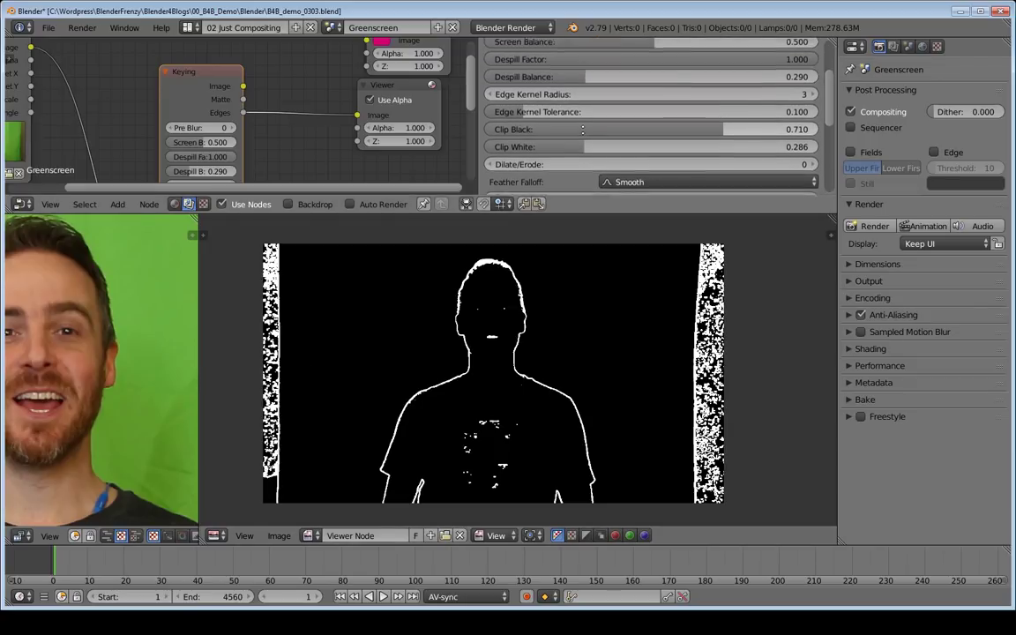
{"action": "left_click_drag", "start_coordinate": [526, 98], "coordinate": [570, 98]}
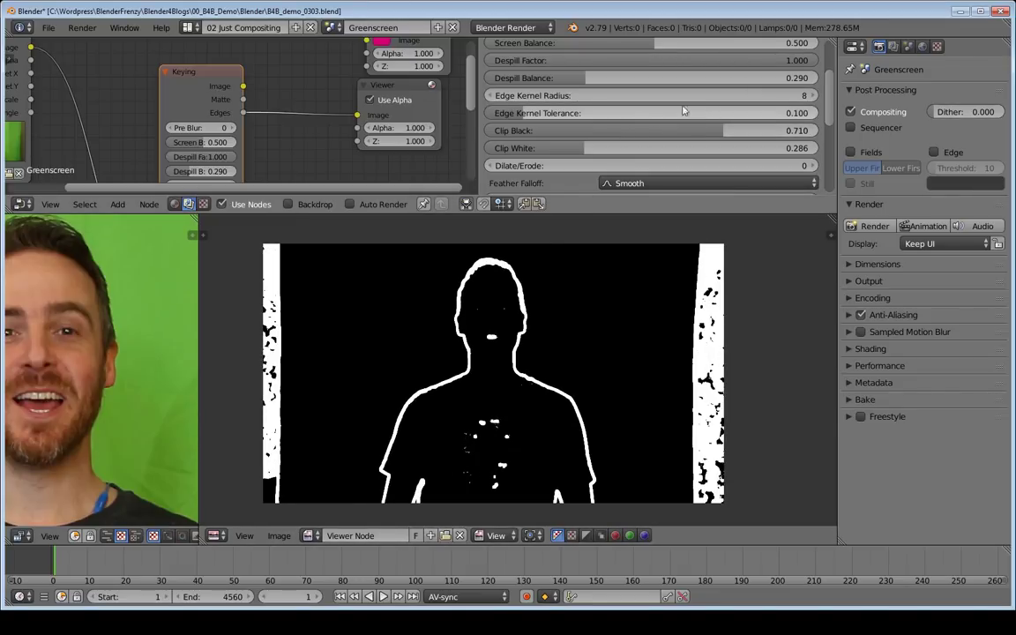
{"action": "left_click", "coordinate": [618, 95]}
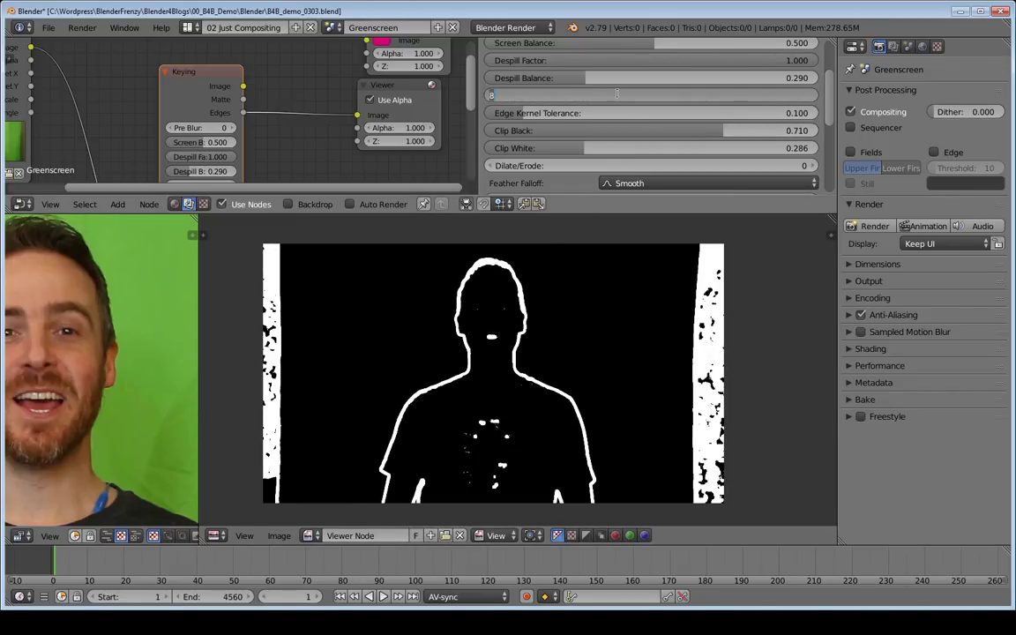
{"action": "key", "text": "Return"}
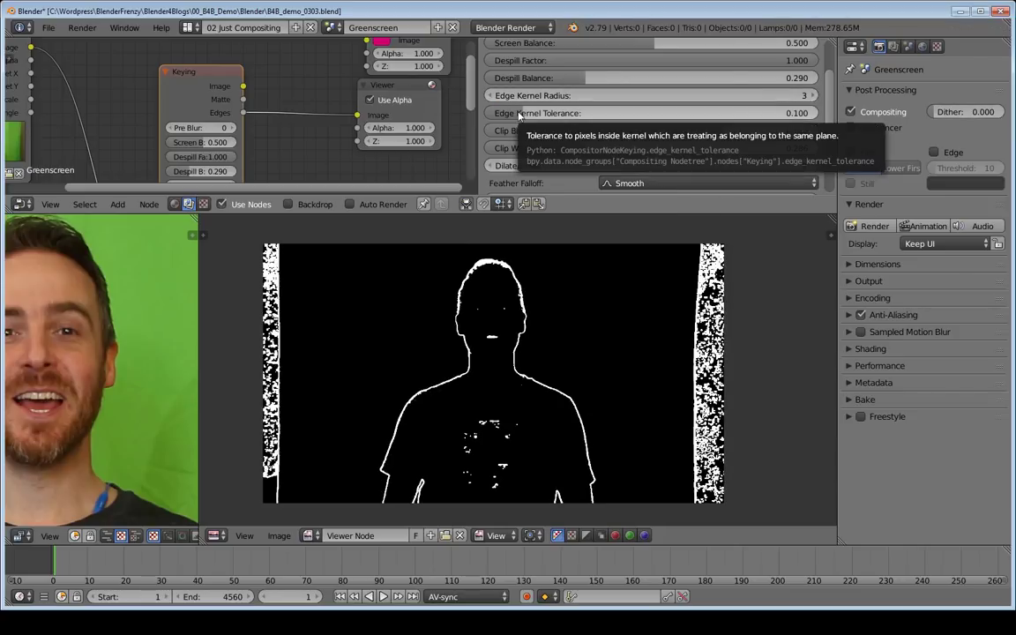
Step: Try an Edge Kernel Tolerance of 0.159 on the Keying node and inspect the edge outline around the presenter
{"action": "mouse_move", "coordinate": [526, 113]}
{"action": "left_mouse_down"}
{"action": "mouse_move", "coordinate": [574, 113]}
{"action": "mouse_move", "coordinate": [546, 113]}
{"action": "left_mouse_up"}
{"action": "scroll", "coordinate": [501, 331], "scroll_direction": "up", "scroll_amount": 3}
{"action": "middle_click_drag", "start_coordinate": [501, 332], "coordinate": [520, 299]}
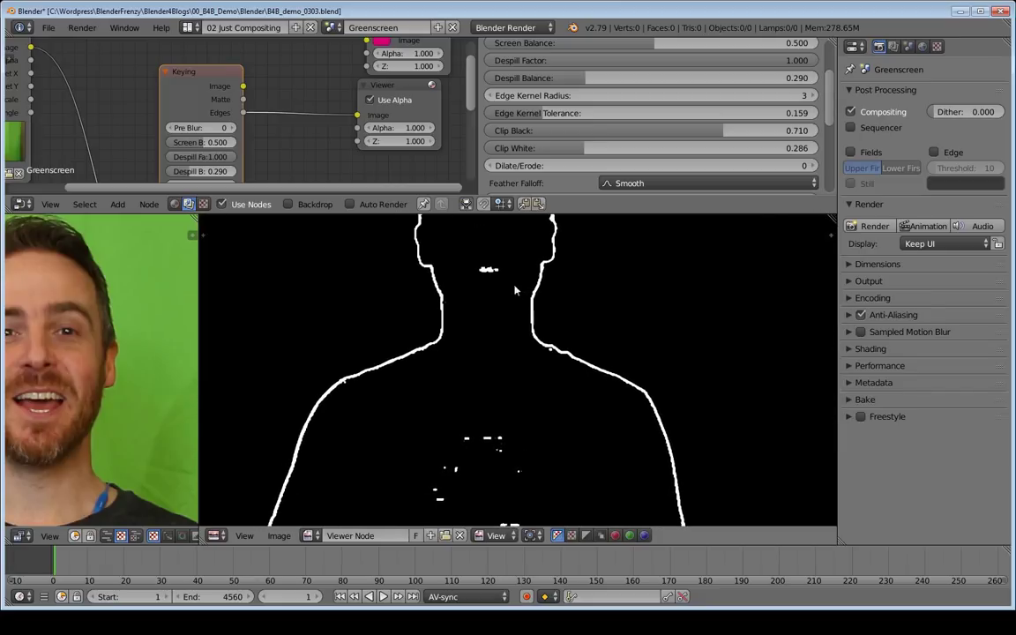
{"action": "mouse_move", "coordinate": [489, 427]}
{"action": "middle_mouse_down"}
{"action": "mouse_move", "coordinate": [499, 343]}
{"action": "mouse_move", "coordinate": [510, 408]}
{"action": "mouse_move", "coordinate": [500, 435]}
{"action": "middle_mouse_up"}
{"action": "scroll", "coordinate": [568, 429], "scroll_direction": "up", "scroll_amount": 1}
{"action": "scroll", "coordinate": [556, 415], "scroll_direction": "down", "scroll_amount": 3}
{"action": "scroll", "coordinate": [513, 363], "scroll_direction": "up", "scroll_amount": 1}
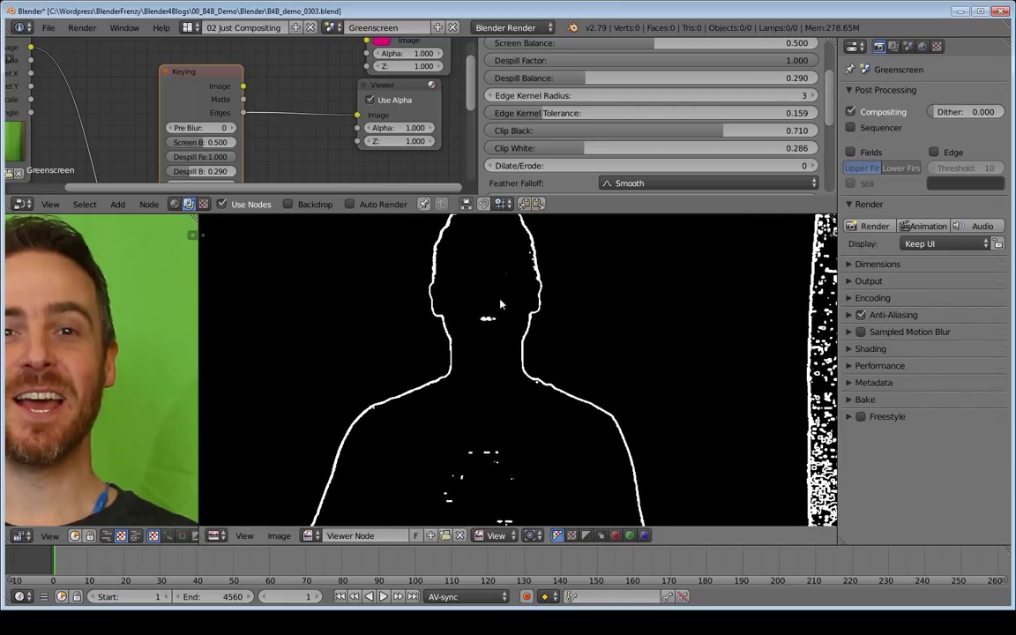
{"action": "scroll", "coordinate": [501, 278], "scroll_direction": "down", "scroll_amount": 2}
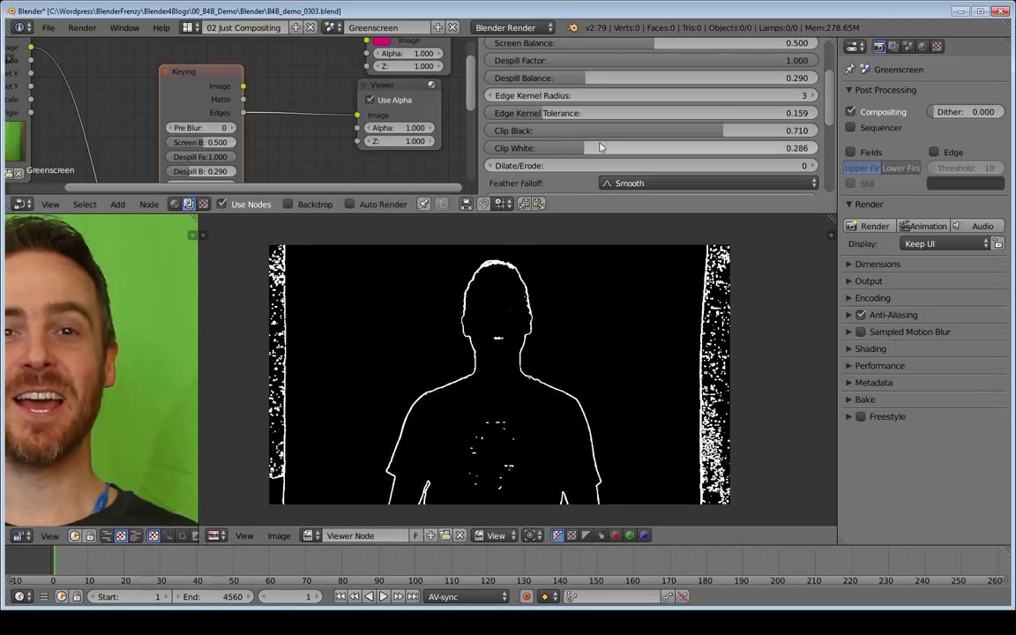
Step: Set the Keying node's Edge Kernel Tolerance to 0.506 and Edge Kernel Radius to 4, and switch the Viewer back to the Matte output
{"action": "left_click_drag", "start_coordinate": [553, 126], "coordinate": [656, 113]}
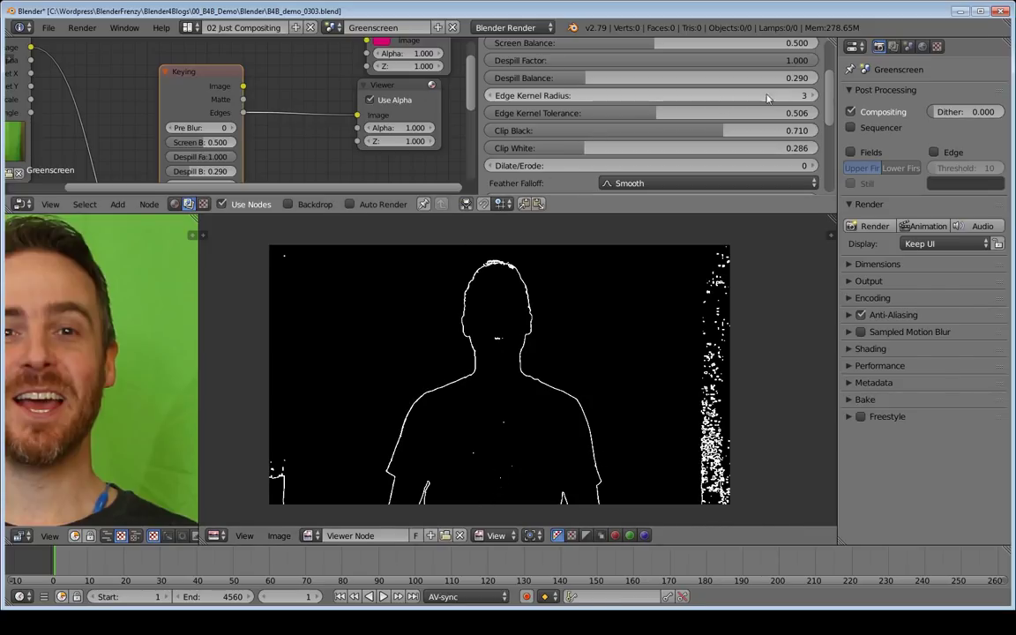
{"action": "left_click", "coordinate": [814, 95]}
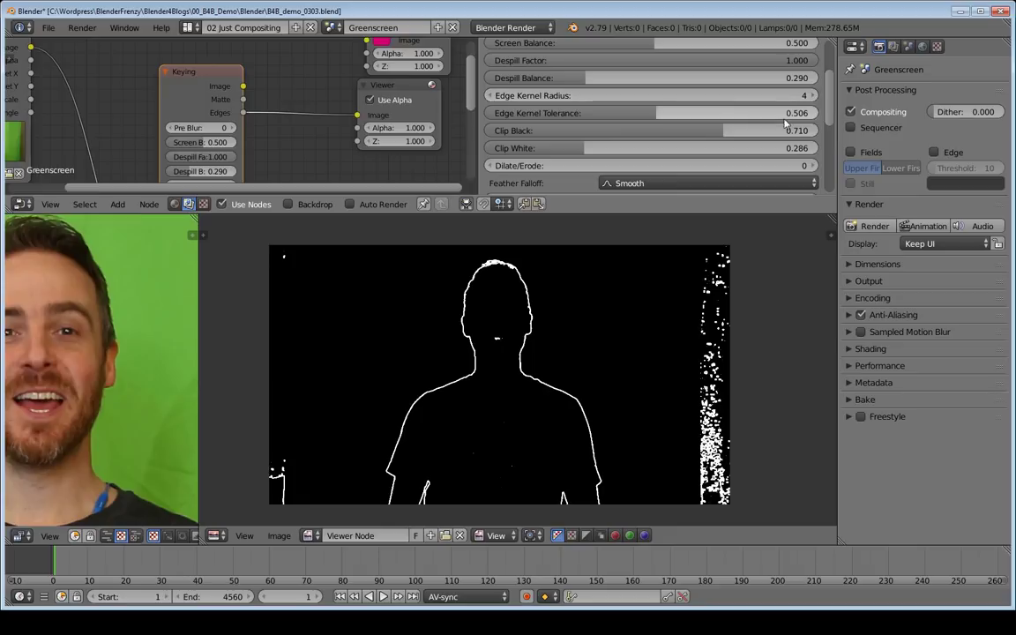
{"action": "scroll", "coordinate": [564, 370], "scroll_direction": "up", "scroll_amount": 5}
{"action": "scroll", "coordinate": [573, 377], "scroll_direction": "down", "scroll_amount": 5}
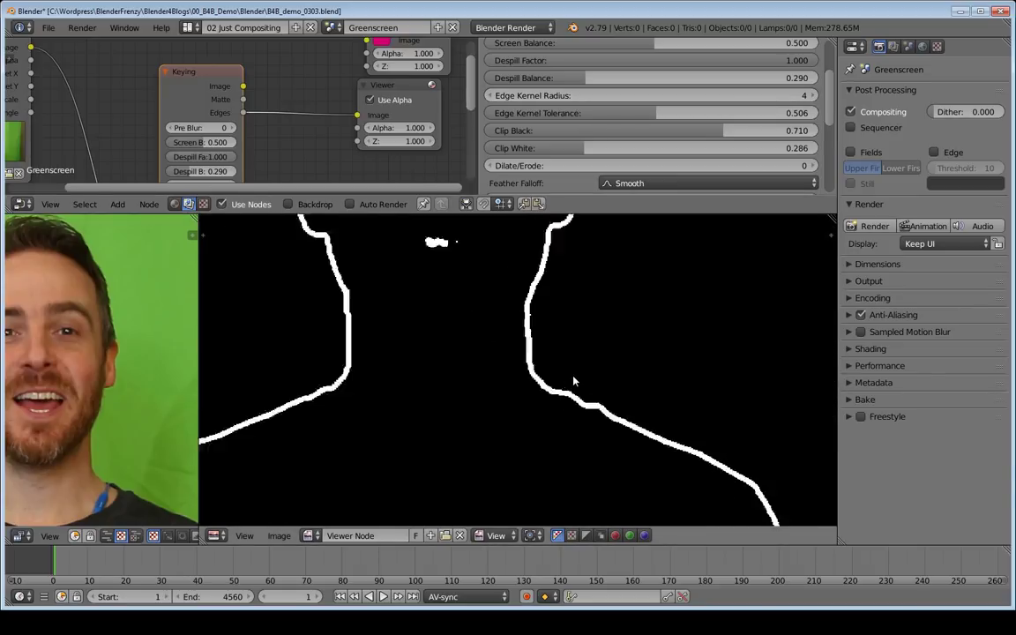
{"action": "left_click", "coordinate": [207, 91], "text": "ctrl+shift"}
{"action": "left_click", "coordinate": [207, 92], "text": "ctrl+shift"}
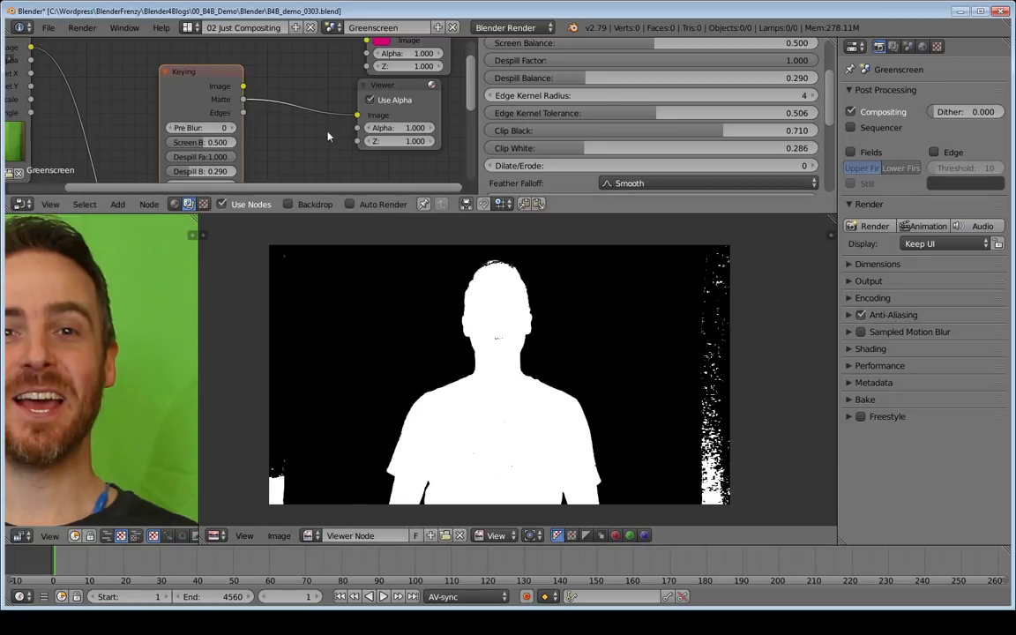
Step: Move the beach image node away from the Keying node to free space in front of its inputs
{"action": "scroll", "coordinate": [302, 124], "scroll_direction": "down", "scroll_amount": 3}
{"action": "middle_click_drag", "start_coordinate": [264, 128], "coordinate": [375, 77]}
{"action": "middle_click_drag", "start_coordinate": [230, 101], "coordinate": [261, 77]}
{"action": "left_click_drag", "start_coordinate": [226, 92], "coordinate": [169, 99]}
{"action": "middle_click_drag", "start_coordinate": [291, 133], "coordinate": [270, 116]}
{"action": "scroll", "coordinate": [281, 114], "scroll_direction": "up", "scroll_amount": 3}
Step: Add a Box Mask node beside the beach image node and connect its Mask output to the Keying node's Garbage Matte input
{"action": "key", "text": "shift+a"}
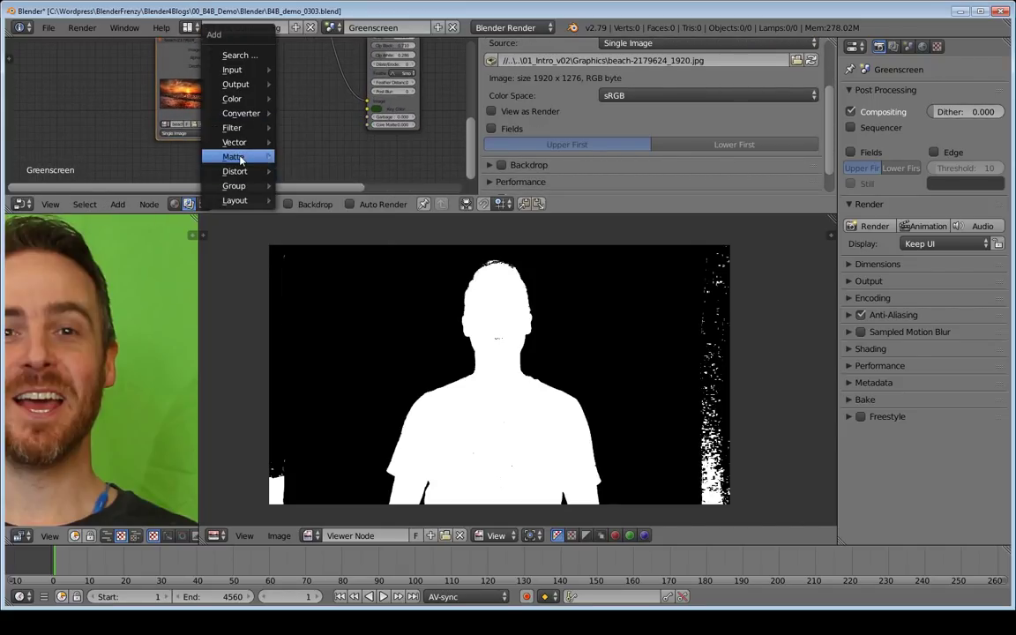
{"action": "mouse_move", "coordinate": [255, 157]}
{"action": "left_click", "coordinate": [292, 158]}
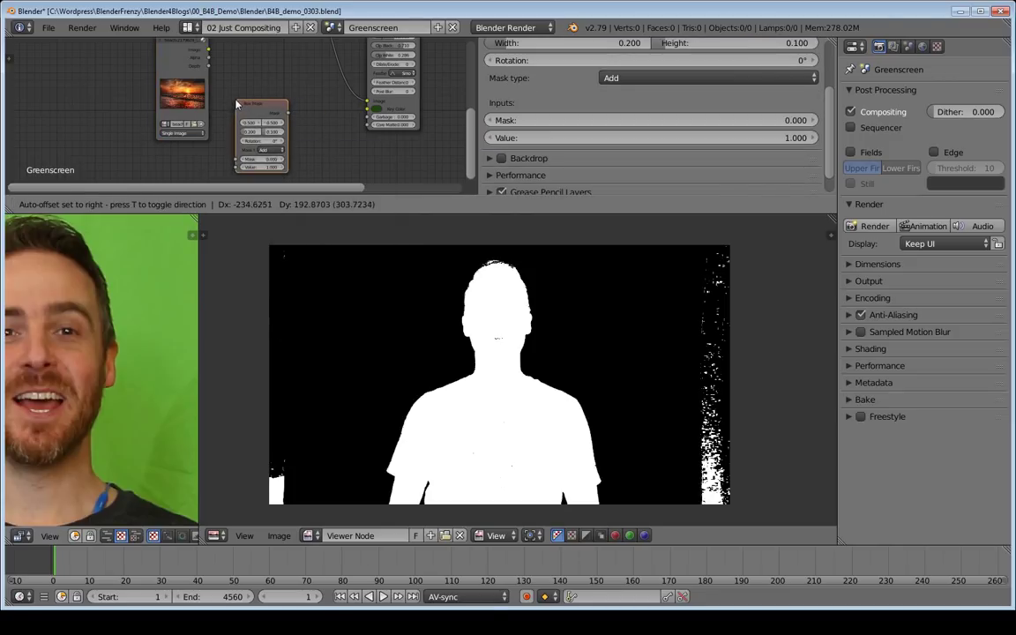
{"action": "left_click", "coordinate": [229, 137]}
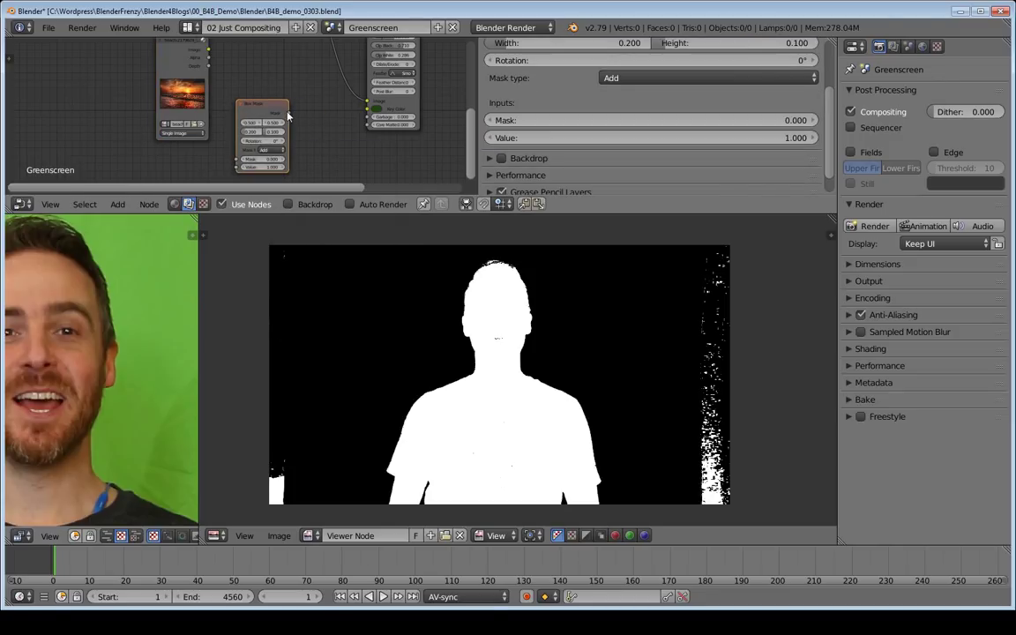
{"action": "left_click_drag", "start_coordinate": [289, 114], "coordinate": [368, 116]}
{"action": "scroll", "coordinate": [390, 122], "scroll_direction": "up", "scroll_amount": 1}
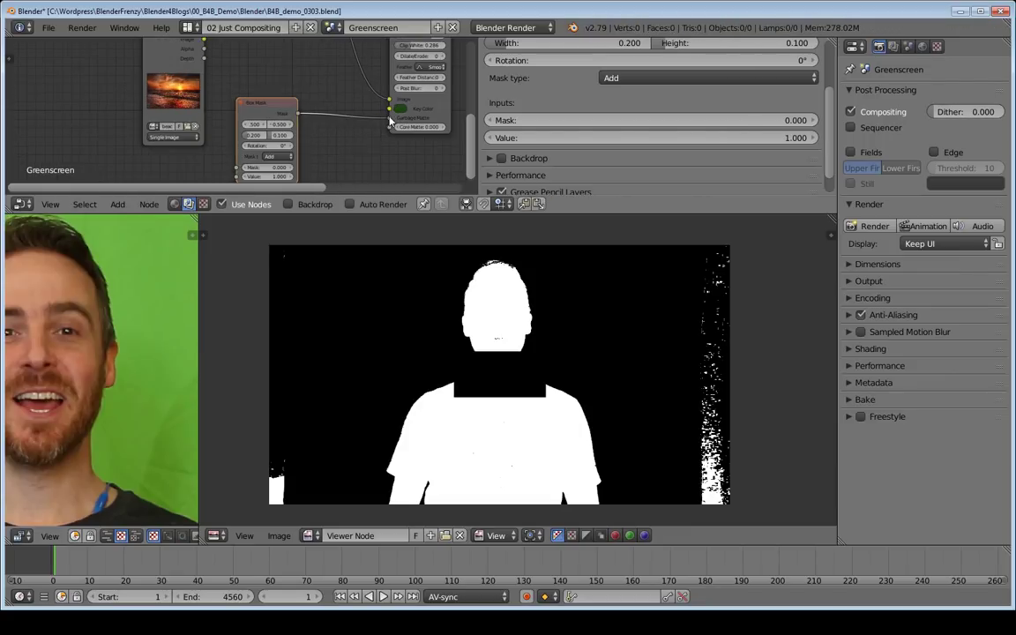
{"action": "scroll", "coordinate": [412, 120], "scroll_direction": "up", "scroll_amount": 2}
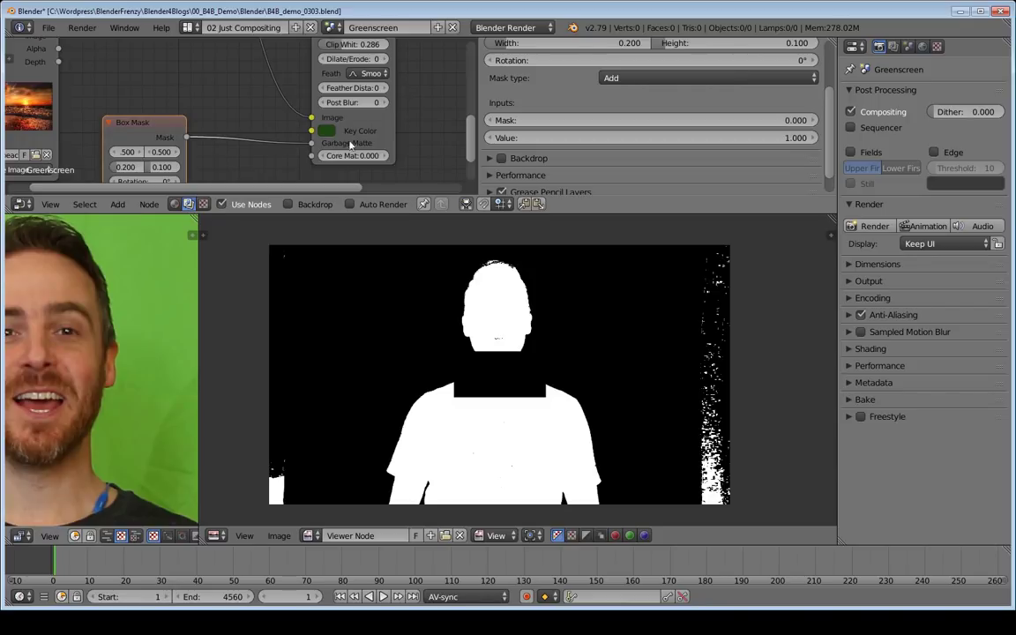
{"action": "scroll", "coordinate": [381, 94], "scroll_direction": "down", "scroll_amount": 4}
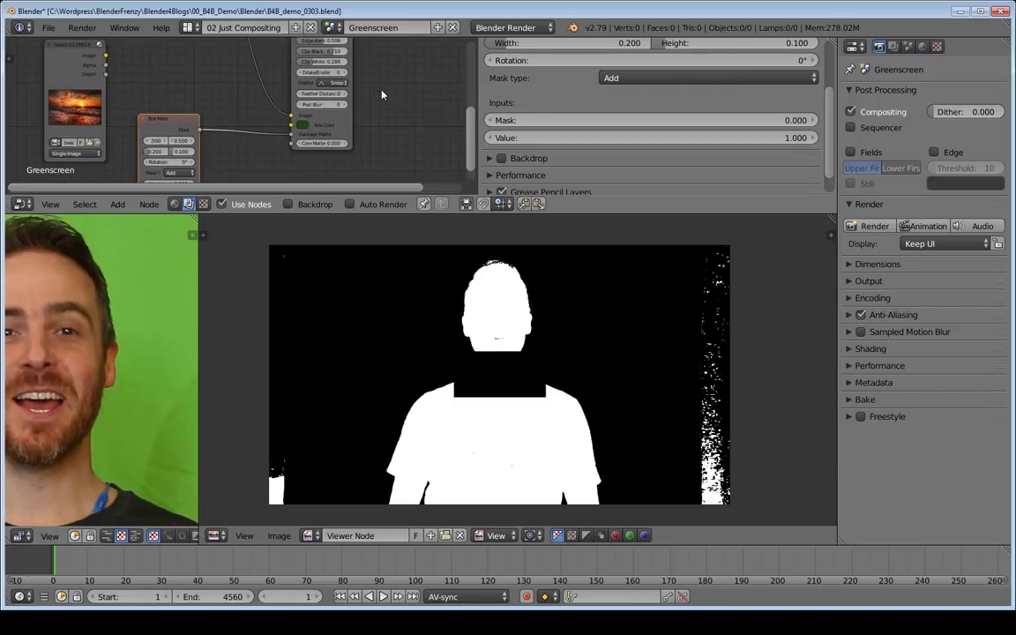
{"action": "scroll", "coordinate": [381, 94], "scroll_direction": "down", "scroll_amount": 3}
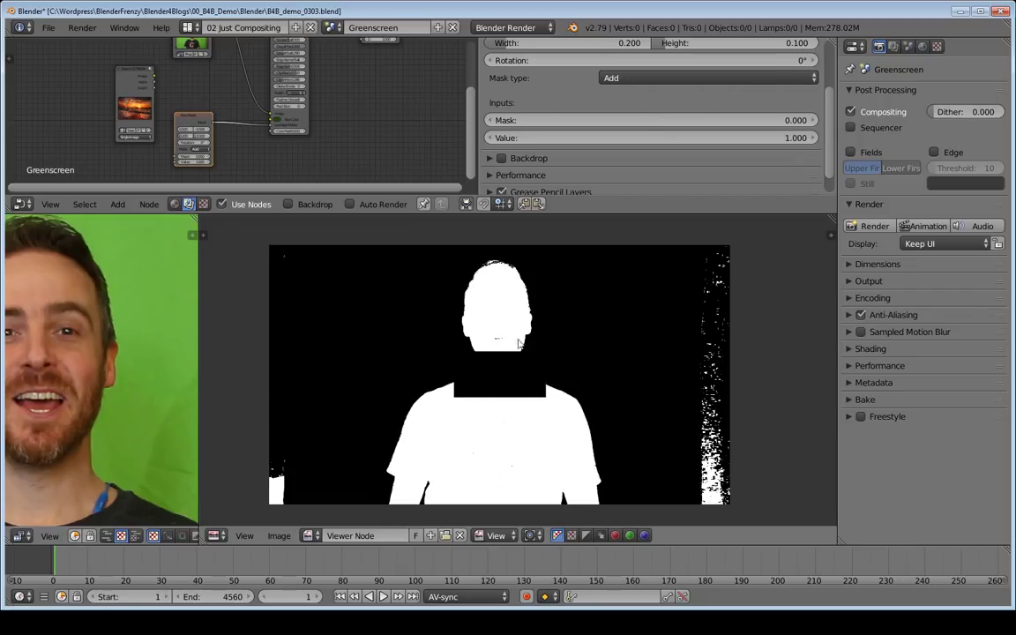
Step: Show the Keying node's Image output in the Viewer and shift the Box Mask node slightly toward the beach image node
{"action": "scroll", "coordinate": [250, 78], "scroll_direction": "up", "scroll_amount": 3}
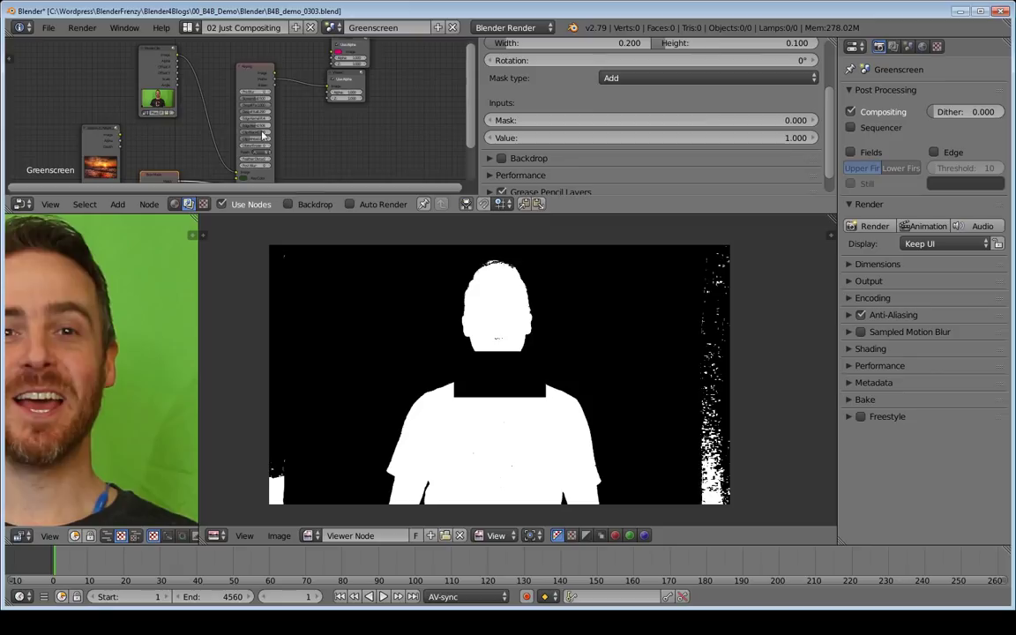
{"action": "left_click", "coordinate": [249, 78], "text": "ctrl+shift"}
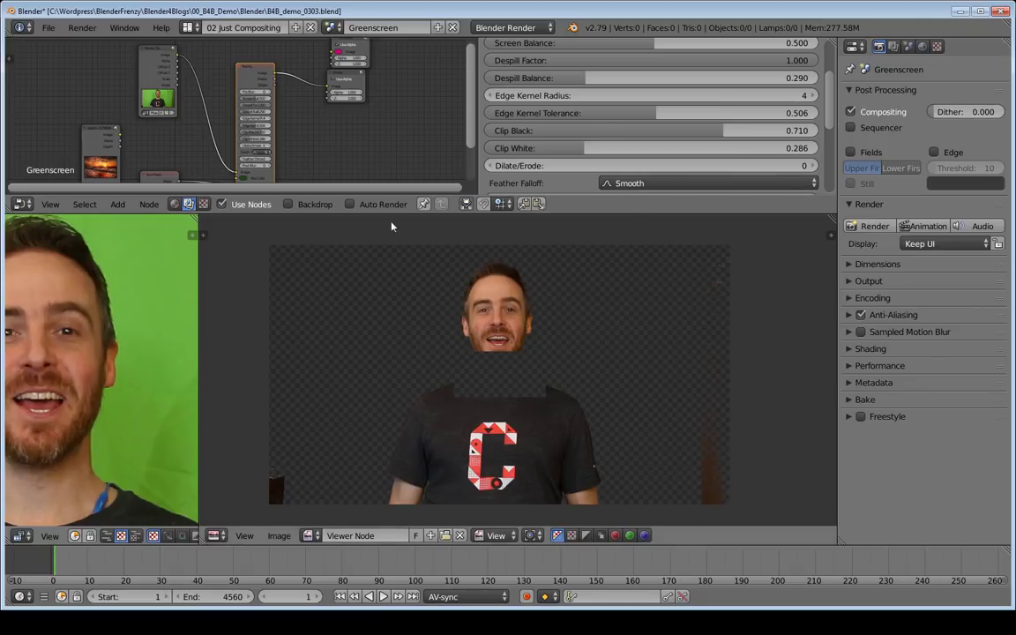
{"action": "middle_click_drag", "start_coordinate": [160, 165], "coordinate": [251, 109]}
{"action": "left_click_drag", "start_coordinate": [251, 109], "coordinate": [249, 104]}
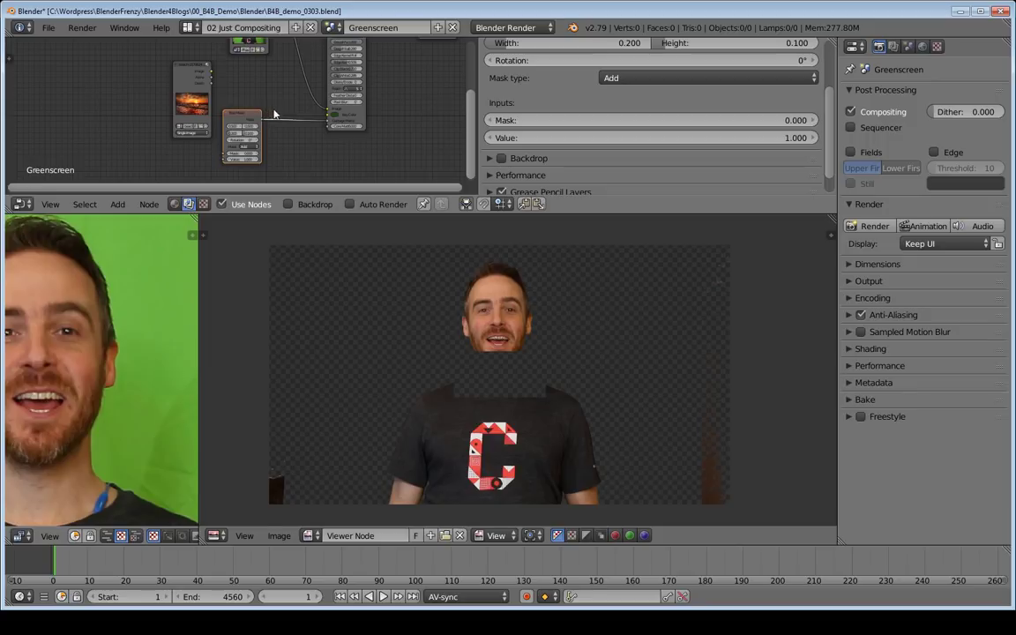
Step: Insert an Invert node on the link between the Box Mask and the Keying node's Garbage Matte input
{"action": "key", "text": "shift+a"}
{"action": "mouse_move", "coordinate": [288, 106]}
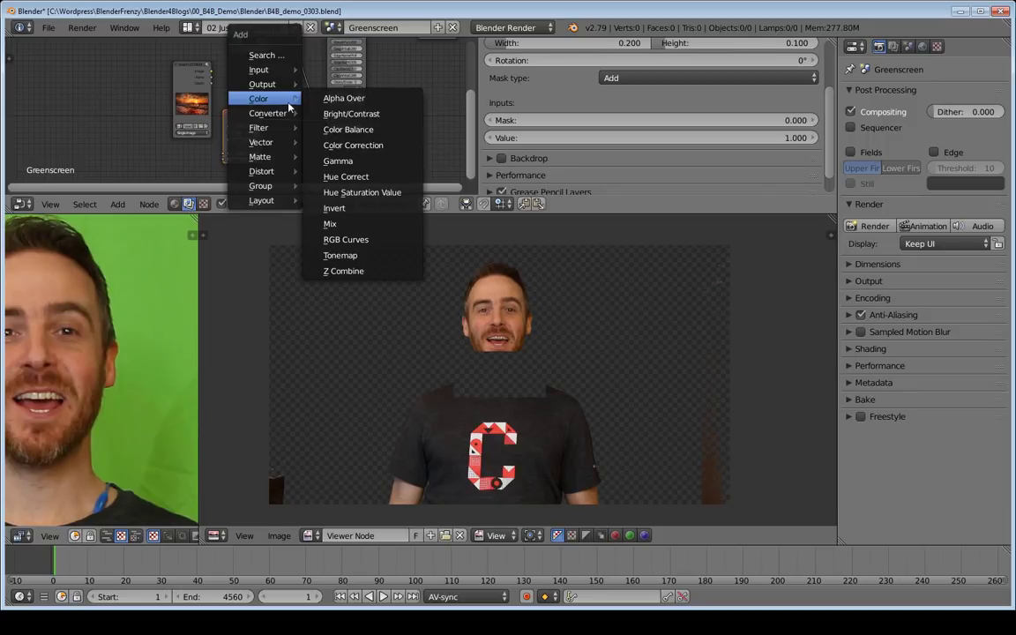
{"action": "left_click", "coordinate": [331, 208]}
{"action": "left_click", "coordinate": [279, 110]}
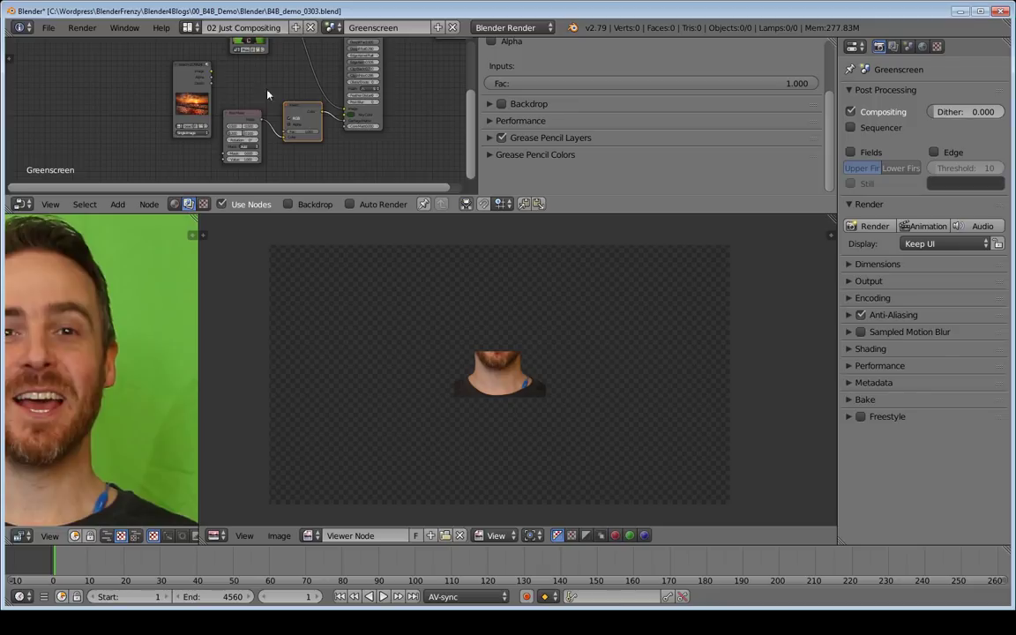
Step: Maximize the node editor and widen its node area so the whole keying setup fits
{"action": "key", "text": "ctrl+space"}
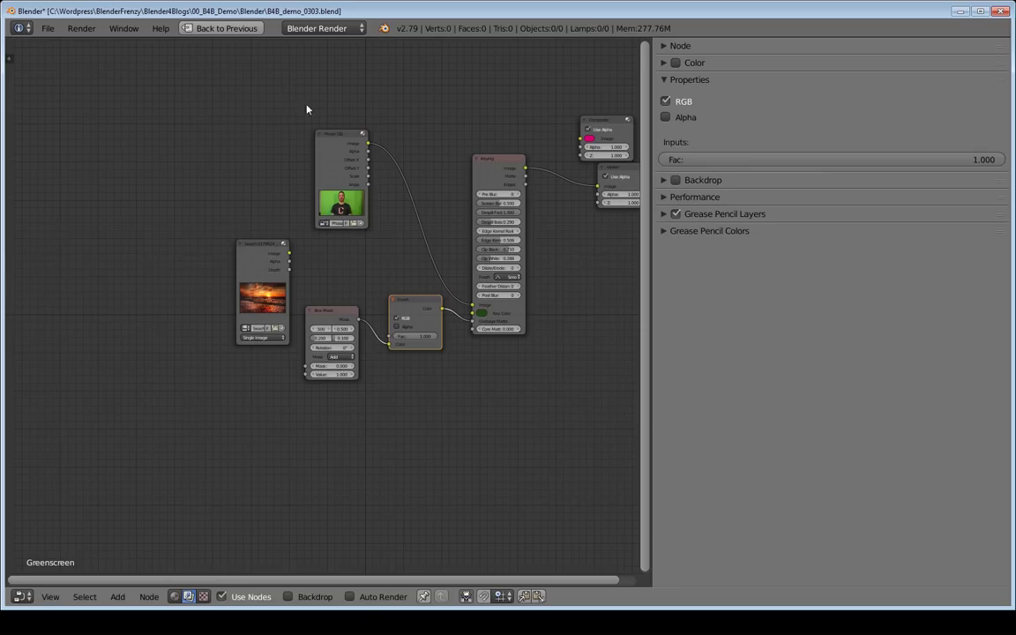
{"action": "middle_click_drag", "start_coordinate": [442, 193], "coordinate": [334, 253]}
{"action": "scroll", "coordinate": [297, 176], "scroll_direction": "up", "scroll_amount": 2}
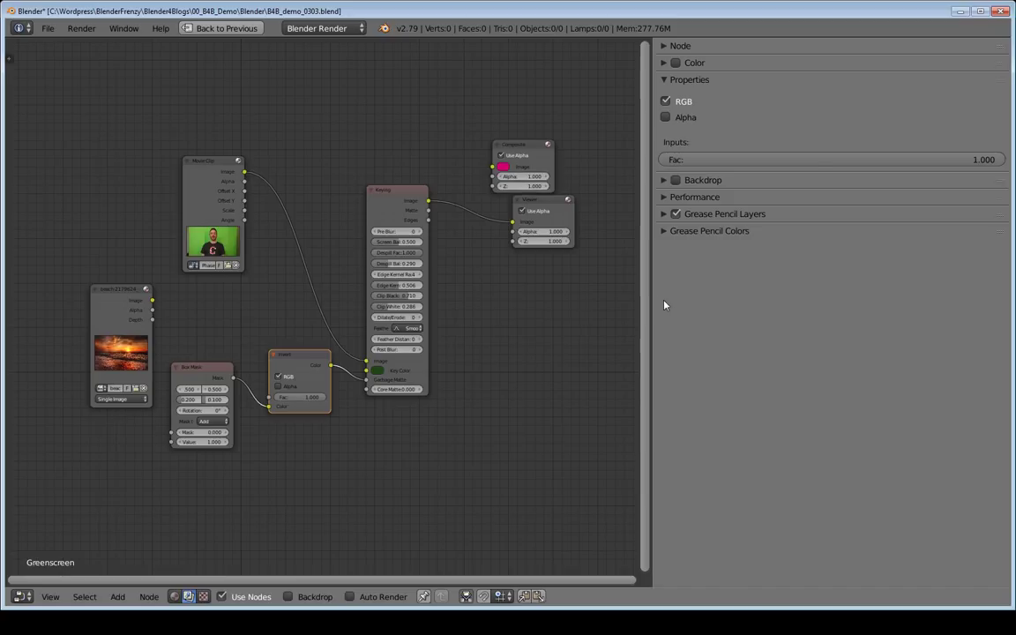
{"action": "left_click_drag", "start_coordinate": [649, 291], "coordinate": [690, 291]}
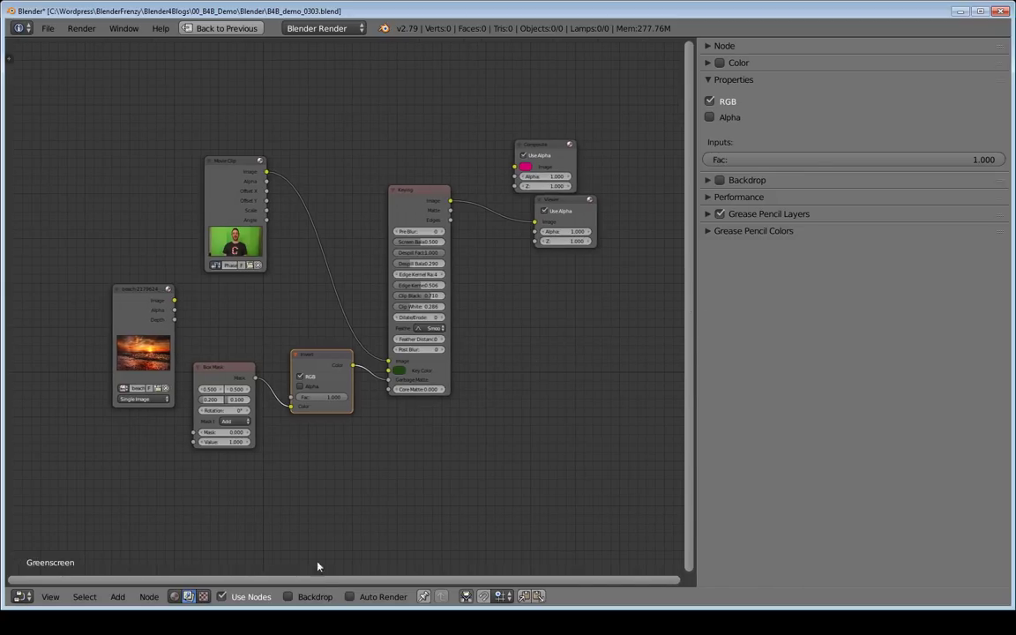
Step: Enable the Backdrop in the node editor and shrink the backdrop image to fit behind the nodes
{"action": "left_click", "coordinate": [302, 598]}
{"action": "middle_click_drag", "start_coordinate": [344, 245], "coordinate": [359, 328]}
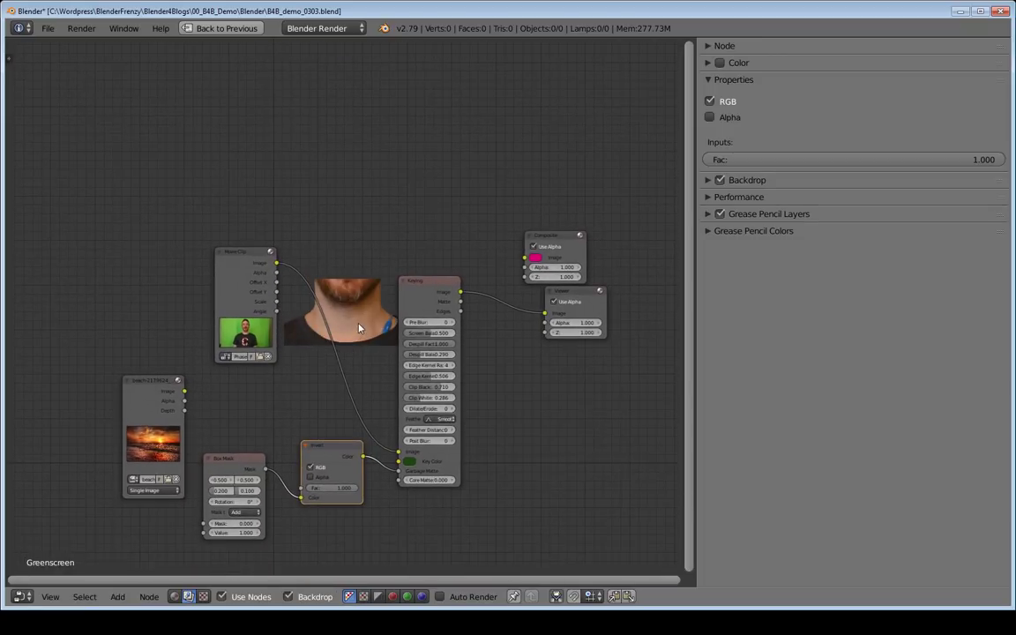
{"action": "key", "text": "v"}
{"action": "key", "text": "v"}
{"action": "key", "text": "v"}
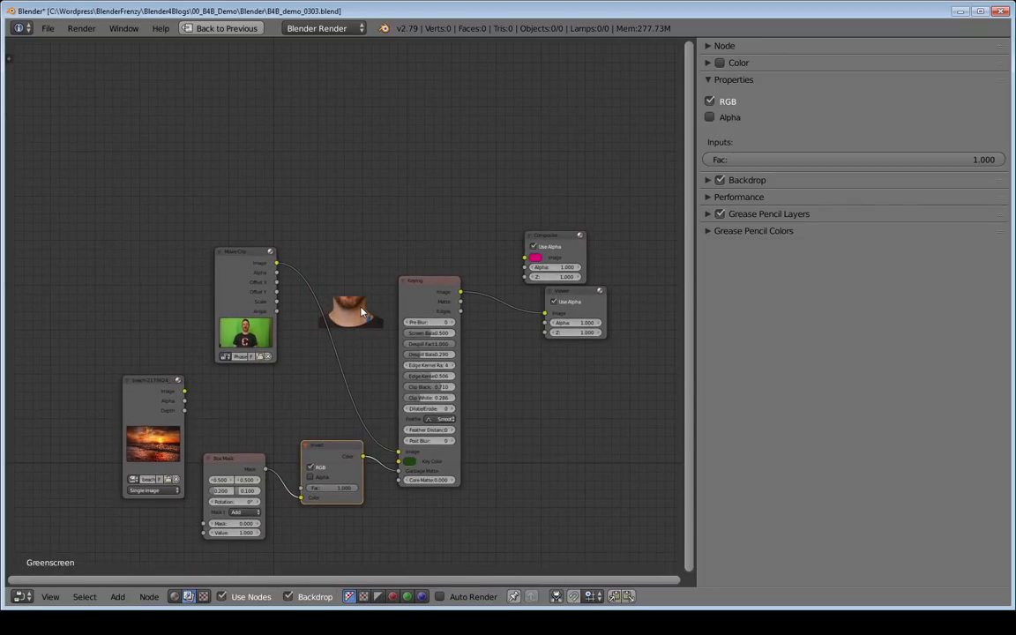
{"action": "mouse_move", "coordinate": [358, 319]}
{"action": "middle_mouse_down"}
{"action": "mouse_move", "coordinate": [352, 254]}
{"action": "mouse_move", "coordinate": [343, 263]}
{"action": "mouse_move", "coordinate": [340, 324]}
{"action": "mouse_move", "coordinate": [342, 306]}
{"action": "middle_mouse_up"}
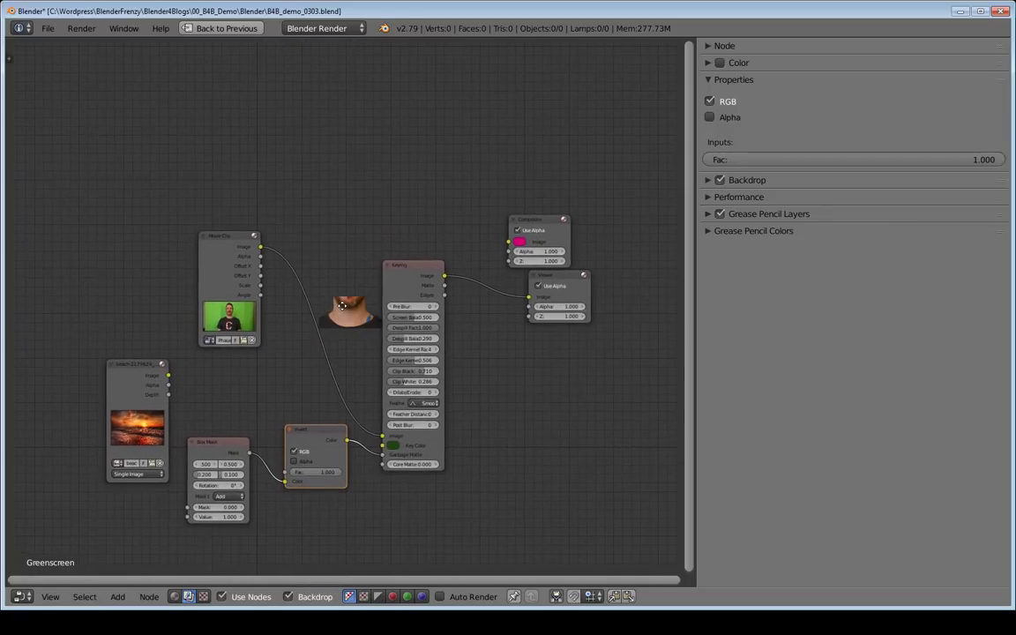
Step: View the Movie Clip in the backdrop with the Box Mask node selected, keeping the nodes clear of the presenter image
{"action": "left_click", "coordinate": [209, 447]}
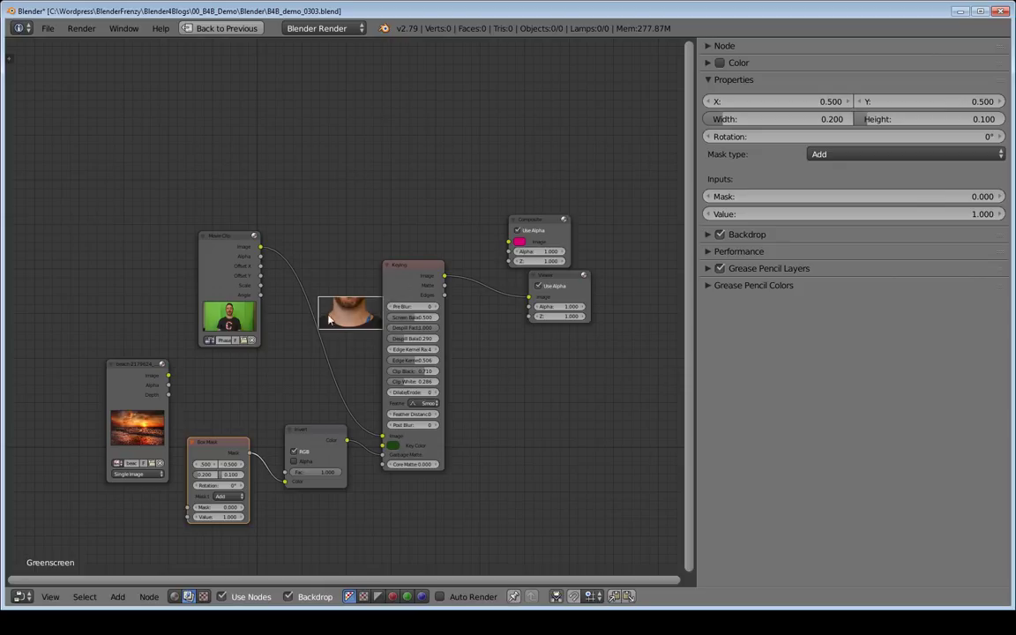
{"action": "left_click", "coordinate": [216, 252], "text": "ctrl+shift"}
{"action": "left_click", "coordinate": [247, 443]}
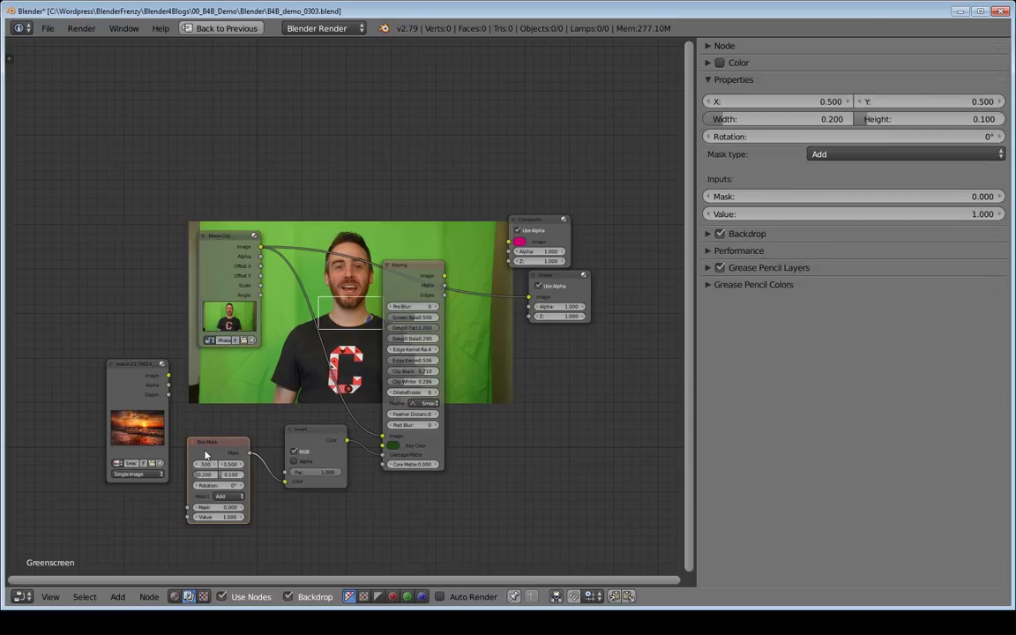
{"action": "middle_click_drag", "start_coordinate": [381, 240], "coordinate": [315, 375]}
{"action": "middle_click_drag", "start_coordinate": [421, 325], "coordinate": [418, 360]}
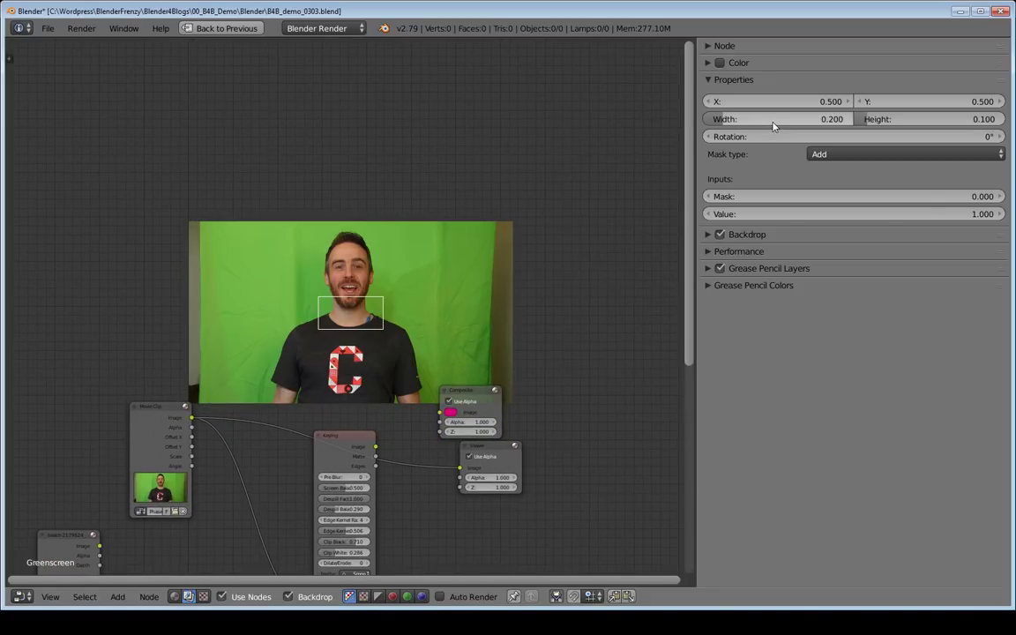
Step: Fit the Box Mask to the green screen area with Width 0.861, X 0.485 and Height 0.569
{"action": "left_click", "coordinate": [759, 119]}
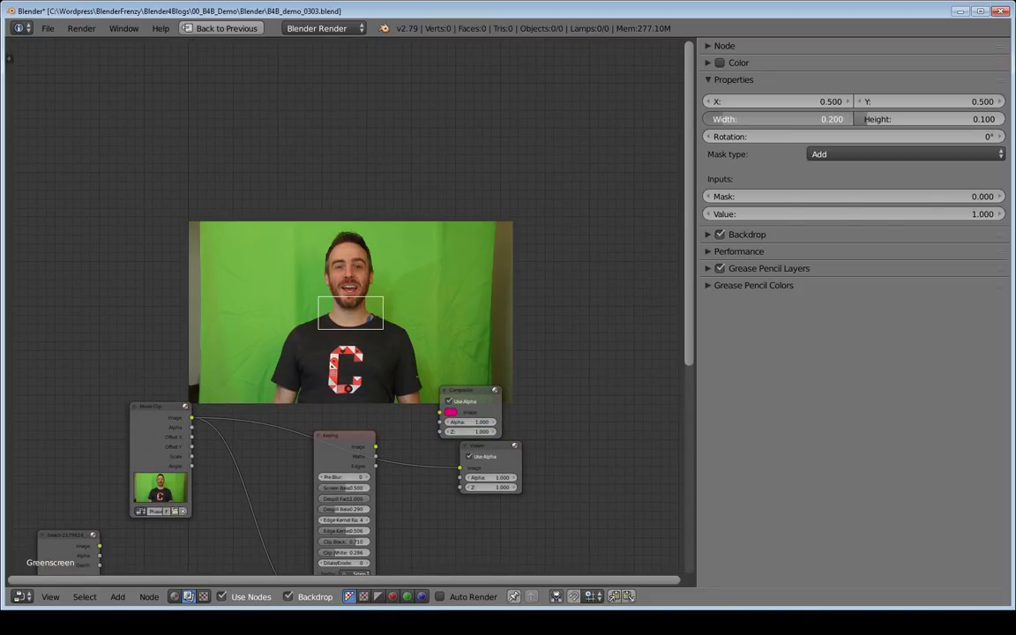
{"action": "left_click_drag", "start_coordinate": [759, 119], "coordinate": [849, 119]}
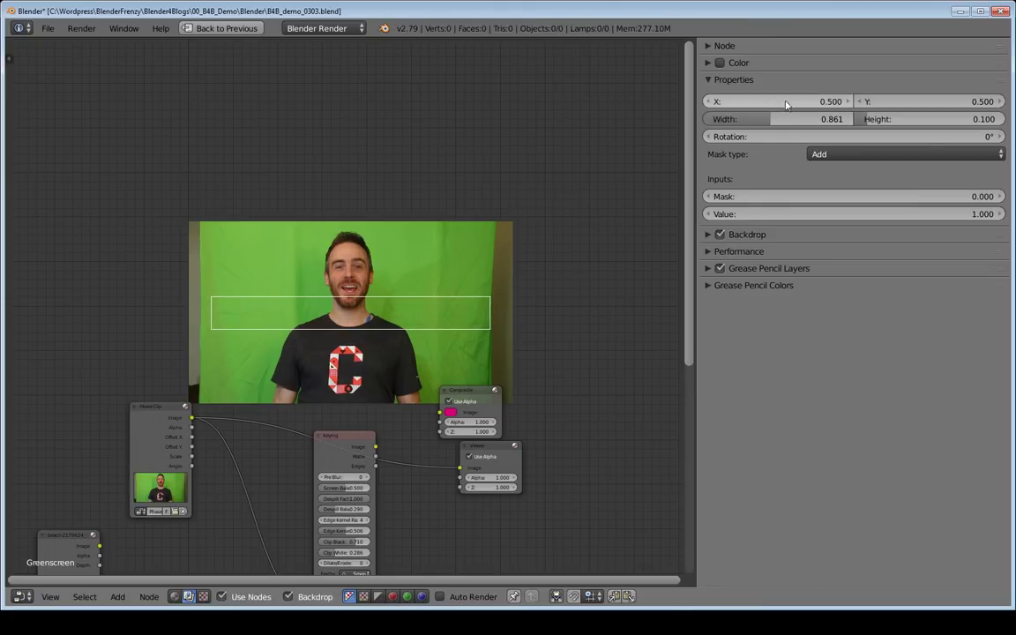
{"action": "left_click", "coordinate": [800, 104]}
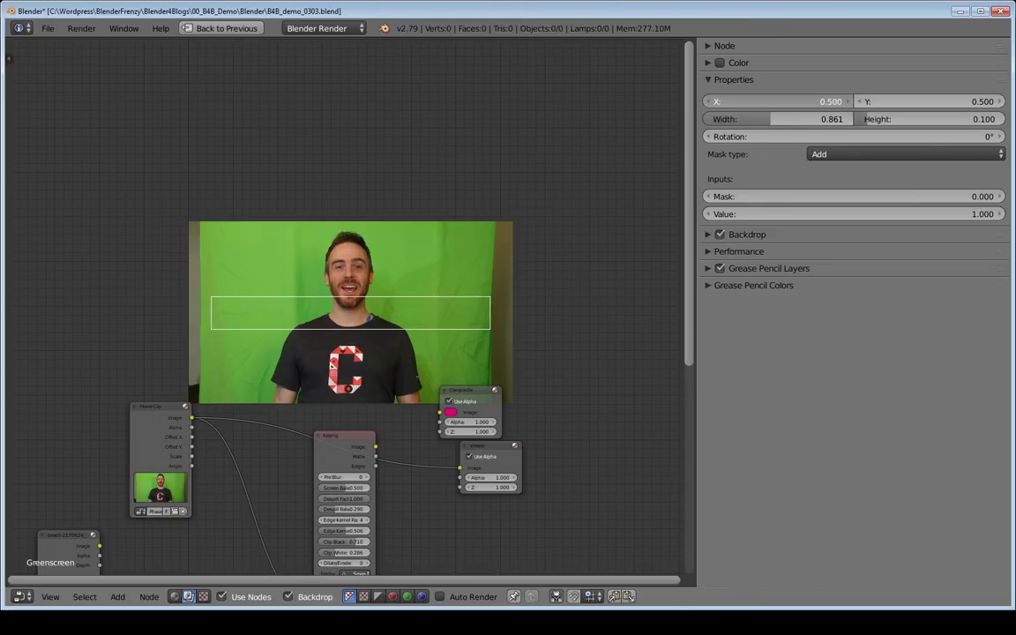
{"action": "mouse_move", "coordinate": [800, 103]}
{"action": "left_mouse_down"}
{"action": "mouse_move", "coordinate": [773, 103]}
{"action": "mouse_move", "coordinate": [828, 103]}
{"action": "mouse_move", "coordinate": [772, 103]}
{"action": "mouse_move", "coordinate": [801, 103]}
{"action": "left_mouse_up"}
{"action": "left_click", "coordinate": [803, 102]}
{"action": "type", "text": "0."}
{"action": "key", "text": "Return"}
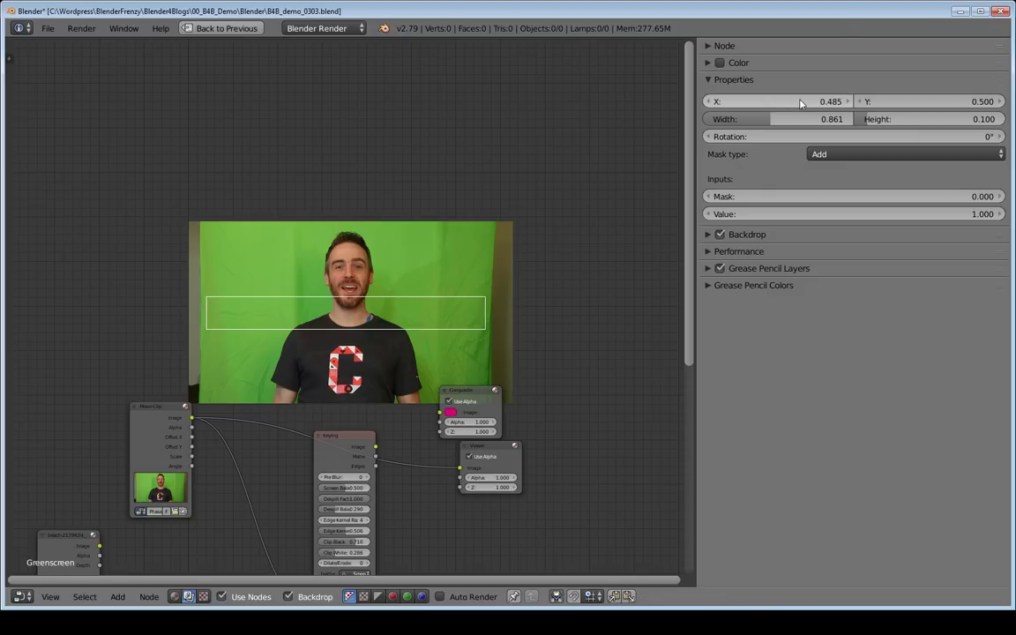
{"action": "mouse_move", "coordinate": [882, 119]}
{"action": "left_mouse_down"}
{"action": "mouse_move", "coordinate": [957, 119]}
{"action": "mouse_move", "coordinate": [902, 122]}
{"action": "left_mouse_up"}
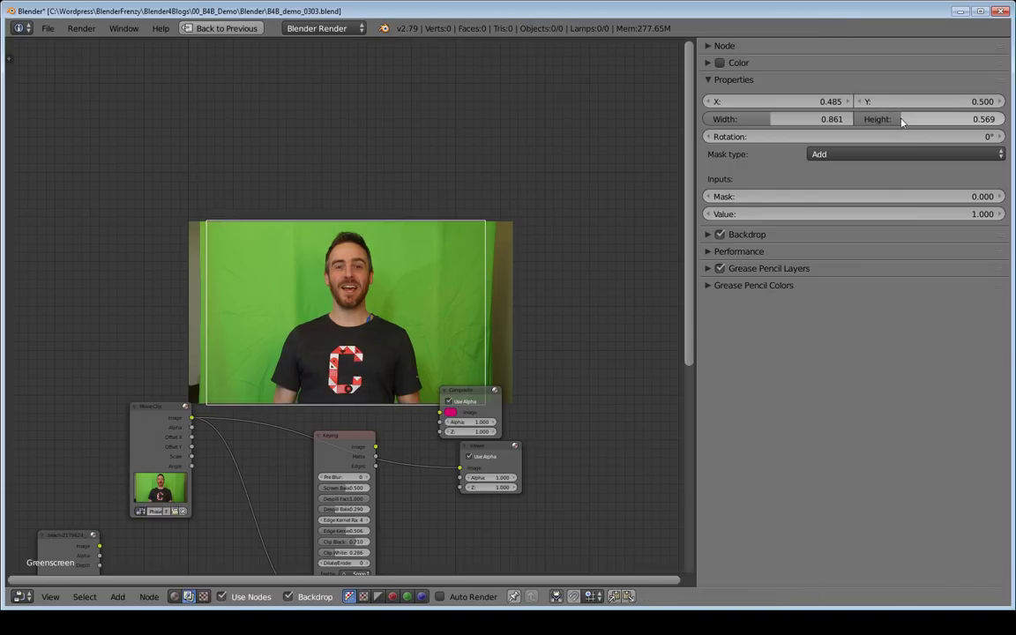
Step: View the Keying node's Image output, switch to its Matte output, and enlarge the backdrop to inspect the matte for holes
{"action": "left_click", "coordinate": [337, 456], "text": "ctrl+shift"}
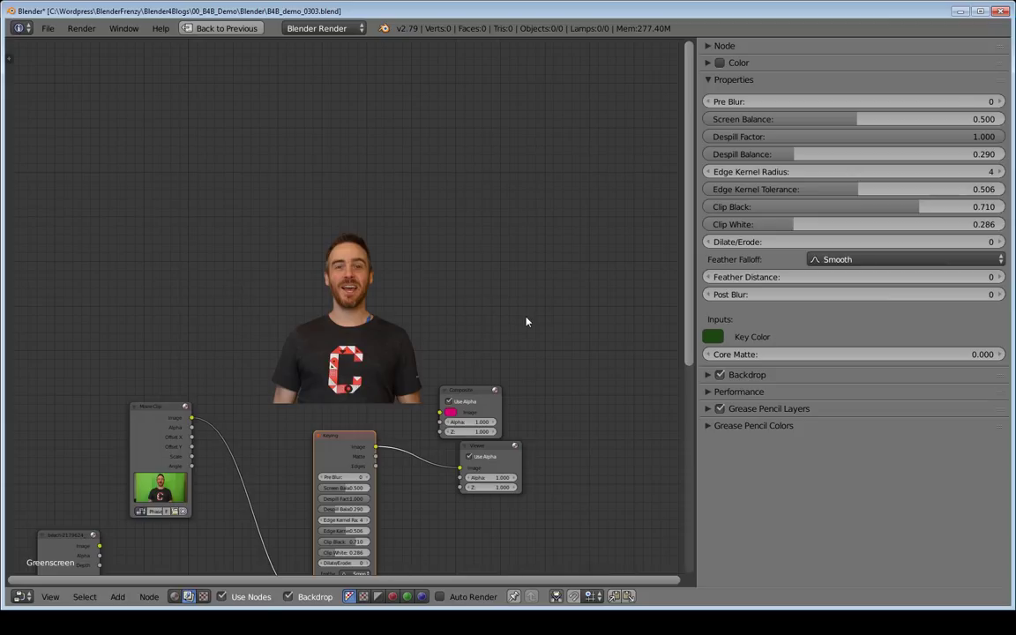
{"action": "left_click", "coordinate": [336, 451], "text": "ctrl+shift"}
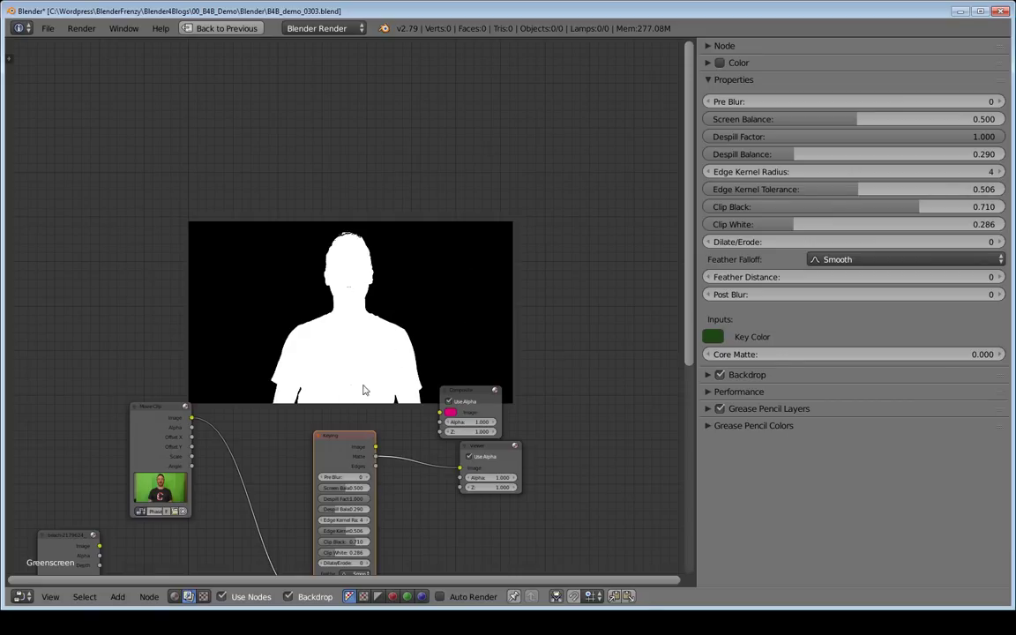
{"action": "scroll", "coordinate": [350, 297], "scroll_direction": "up", "scroll_amount": 2}
{"action": "scroll", "coordinate": [350, 297], "scroll_direction": "down", "scroll_amount": 2}
{"action": "scroll", "coordinate": [350, 297], "scroll_direction": "down", "scroll_amount": 2}
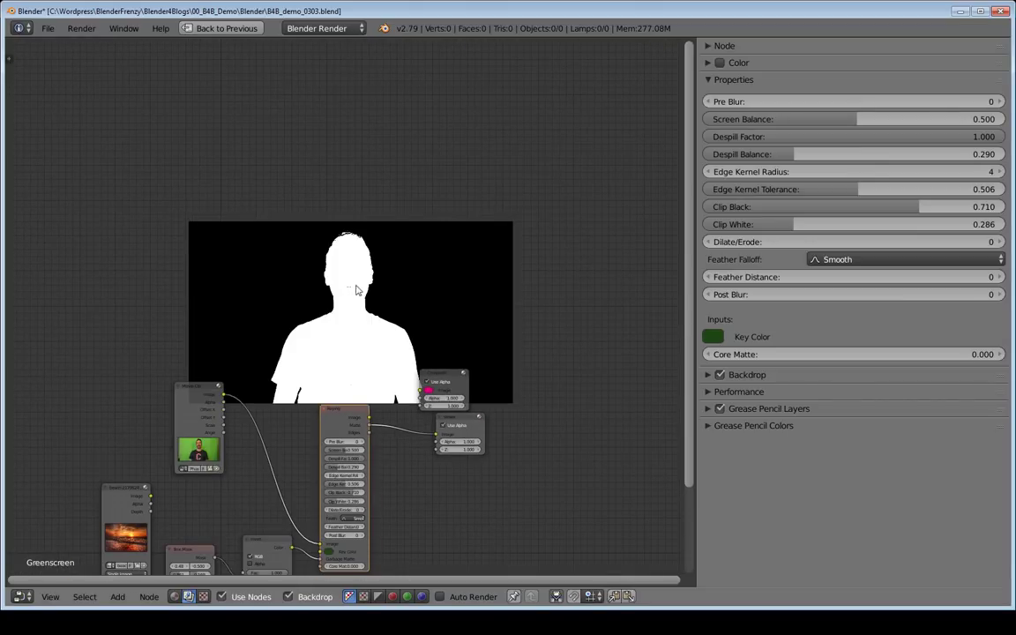
{"action": "key", "text": "v"}
{"action": "key", "text": "v"}
{"action": "key", "text": "v"}
{"action": "key", "text": "v"}
{"action": "key", "text": "v"}
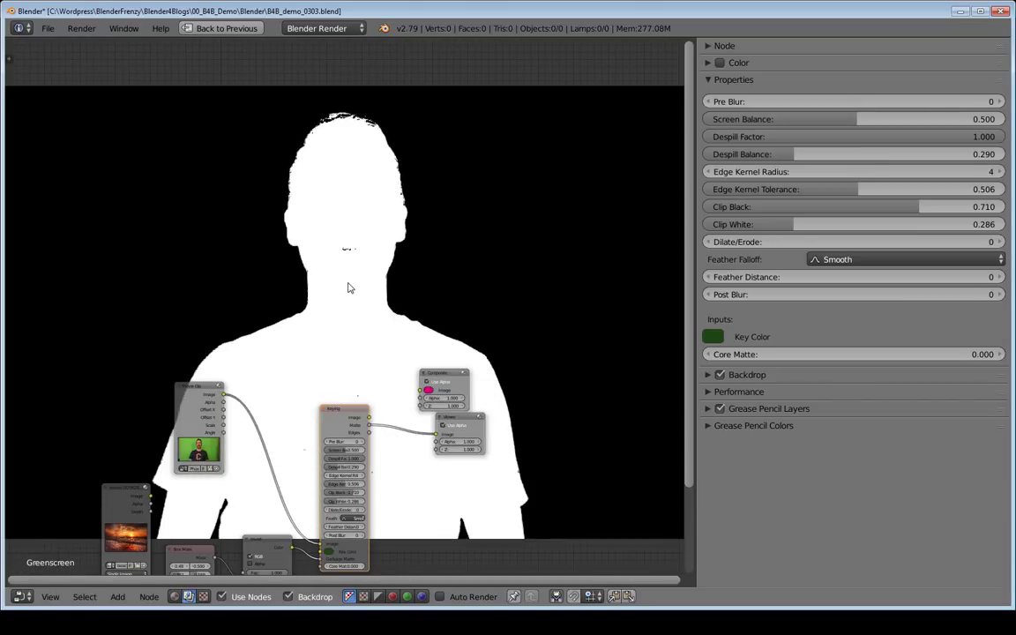
{"action": "key", "text": "v"}
{"action": "key", "text": "v"}
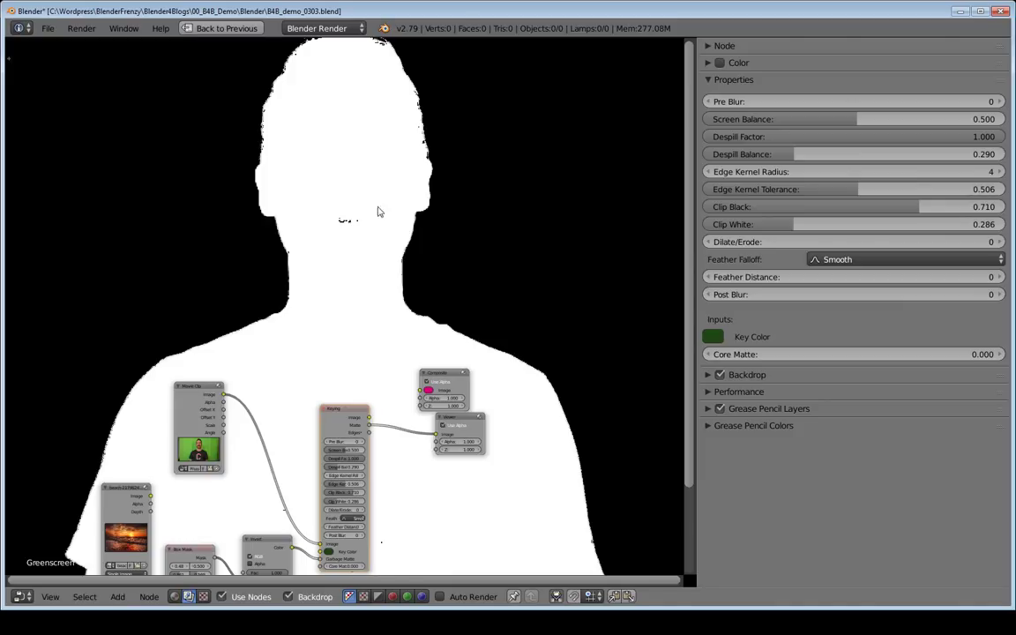
Step: Disable the Backdrop and return to the multi-editor layout with the keying nodes in view
{"action": "left_click", "coordinate": [288, 597]}
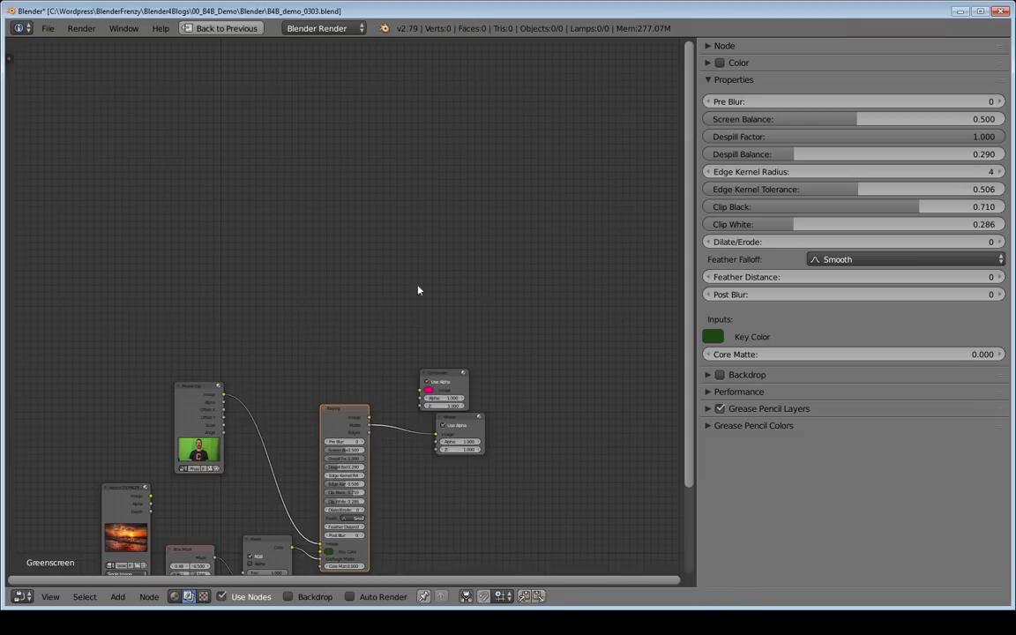
{"action": "key", "text": "ctrl+Up"}
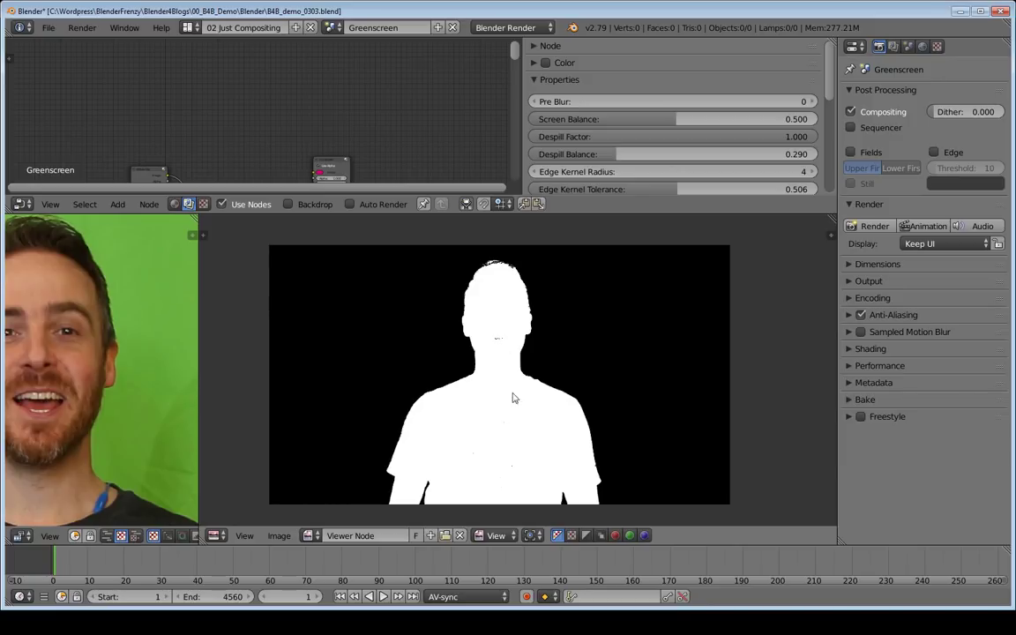
{"action": "middle_click_drag", "start_coordinate": [307, 142], "coordinate": [298, 111]}
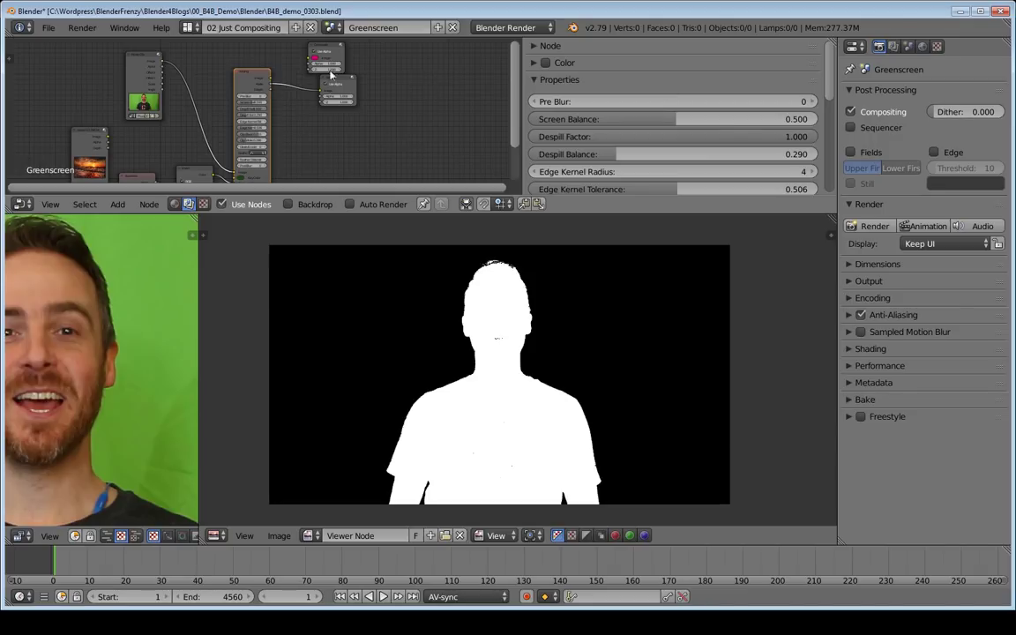
Step: Move the Composite and Viewer nodes away from the Keying node and insert an Alpha Over node on the link to the Viewer
{"action": "left_click_drag", "start_coordinate": [329, 50], "coordinate": [470, 52]}
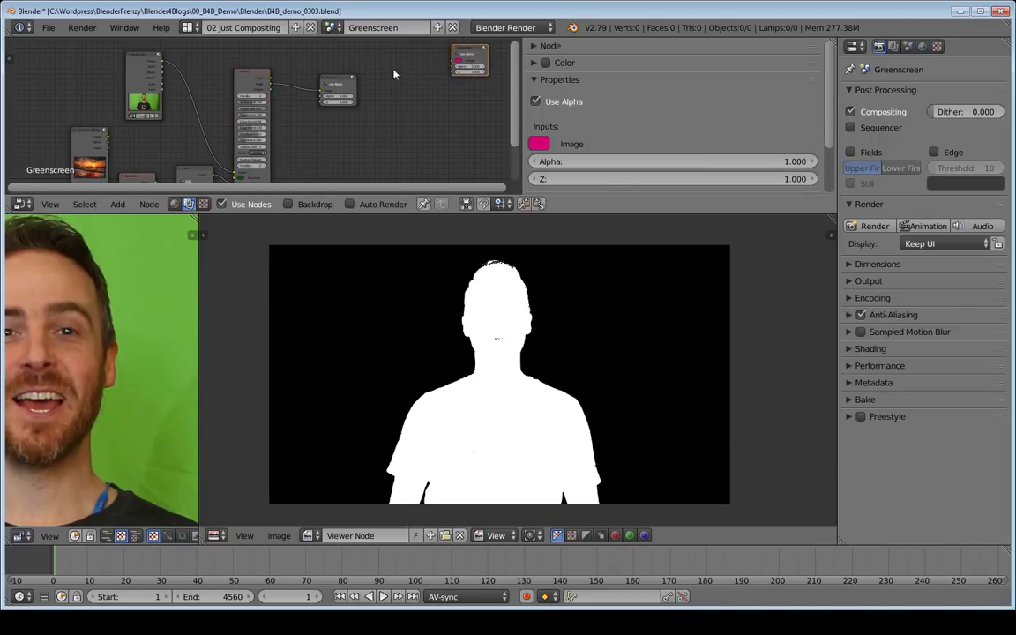
{"action": "left_click_drag", "start_coordinate": [340, 81], "coordinate": [474, 90]}
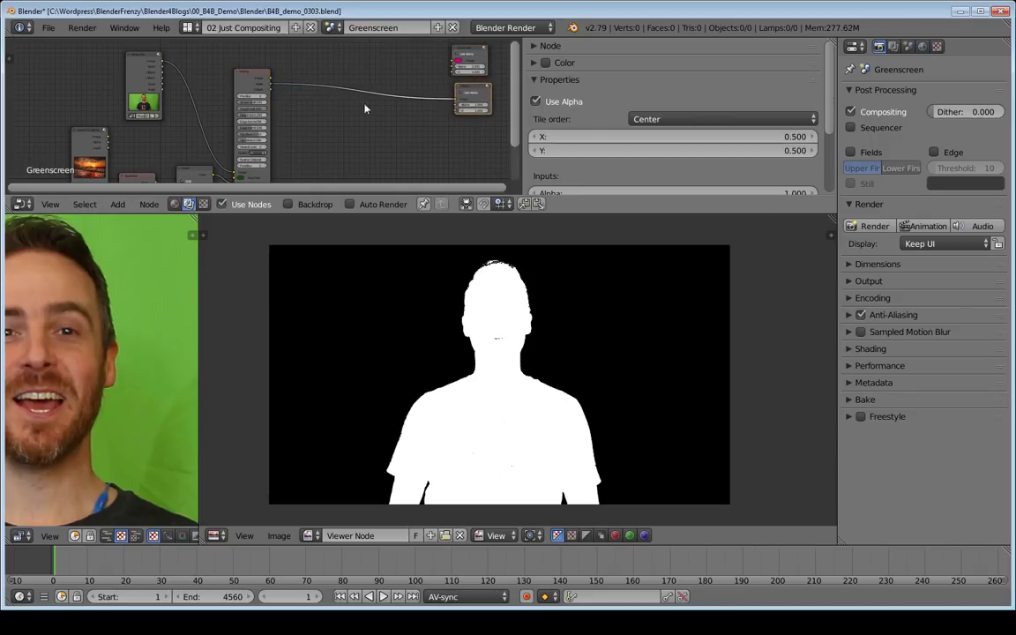
{"action": "key", "text": "shift+a"}
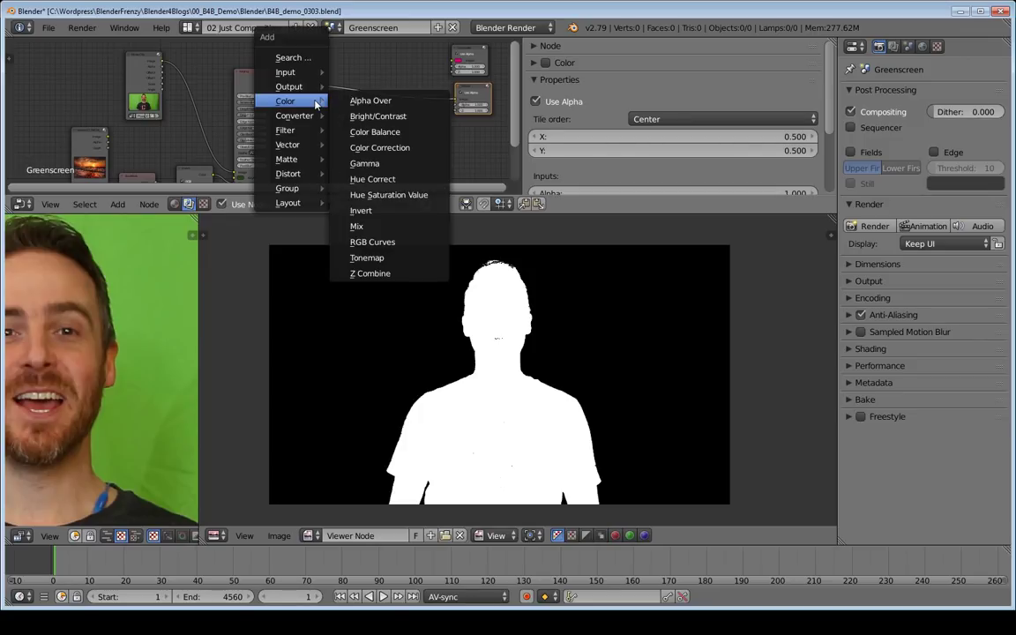
{"action": "left_click", "coordinate": [370, 100]}
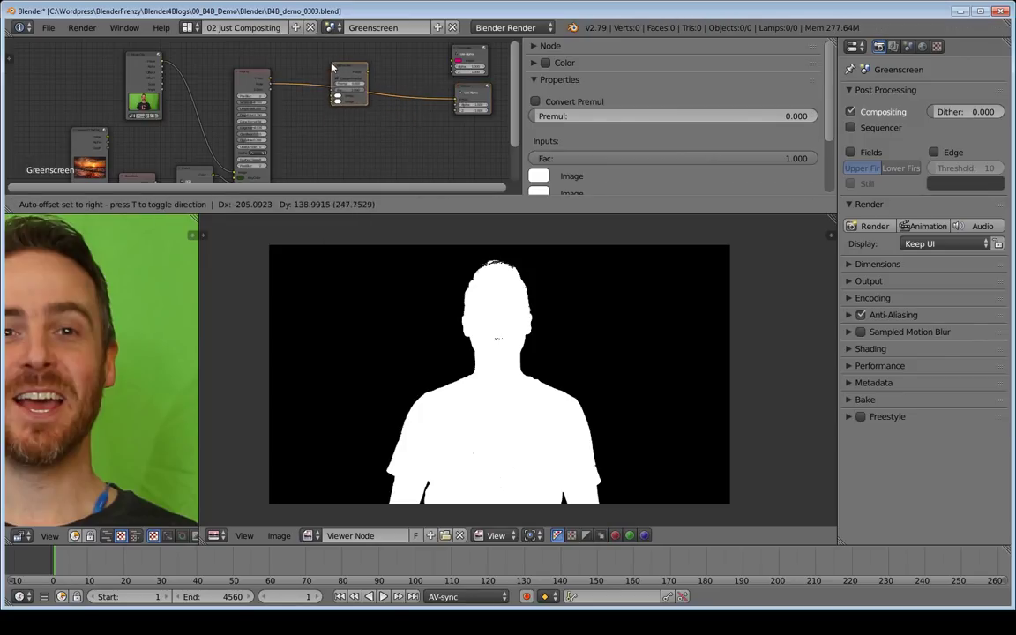
{"action": "left_click", "coordinate": [303, 120]}
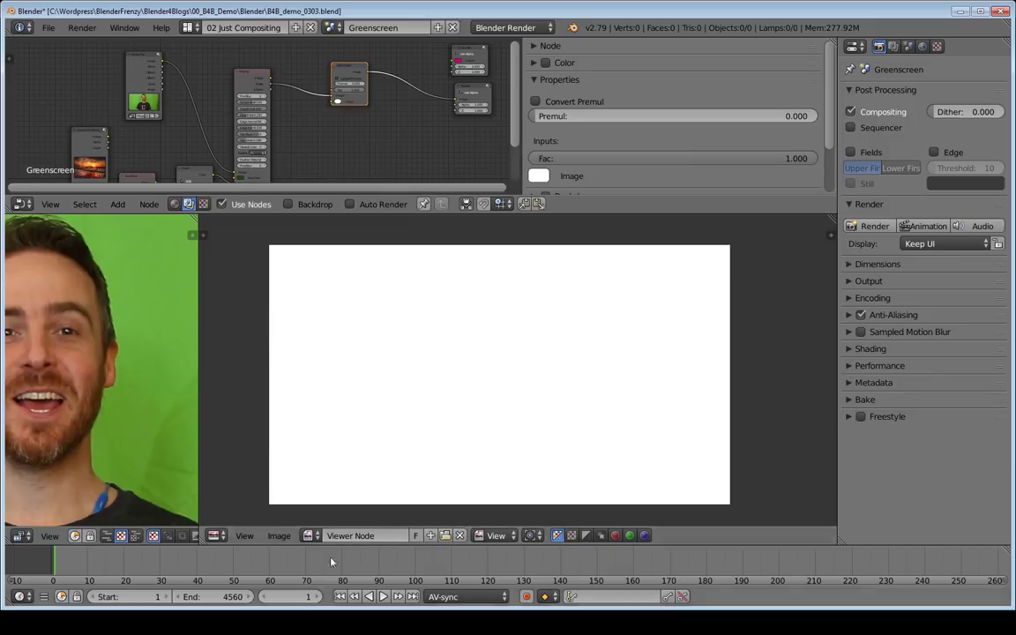
Step: Connect the Keying node's Image output to the lower Image input of the Alpha Over node
{"action": "scroll", "coordinate": [299, 112], "scroll_direction": "up", "scroll_amount": 4}
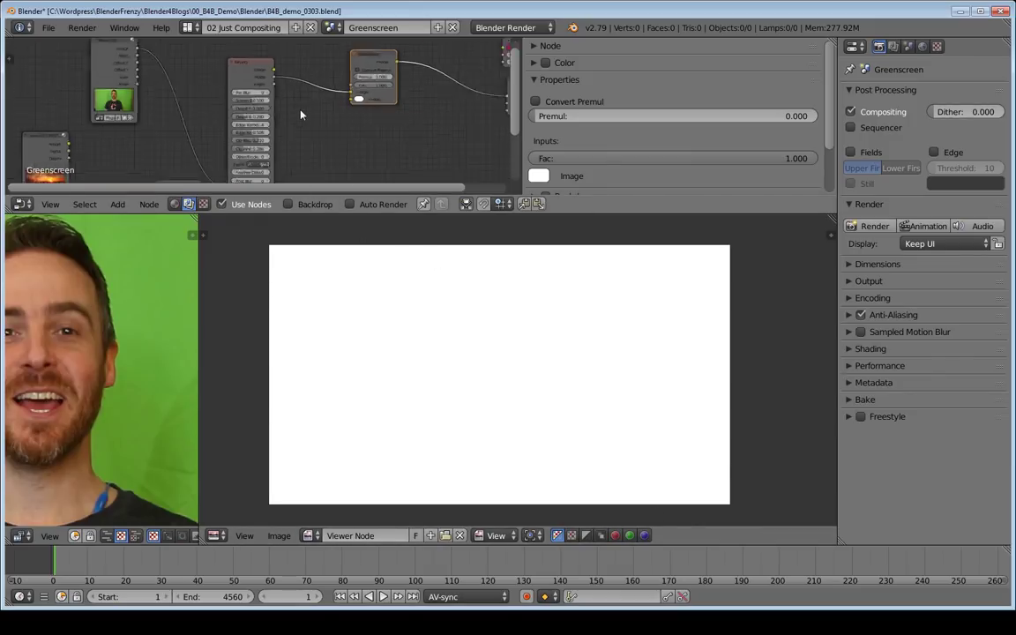
{"action": "middle_click_drag", "start_coordinate": [420, 125], "coordinate": [328, 182]}
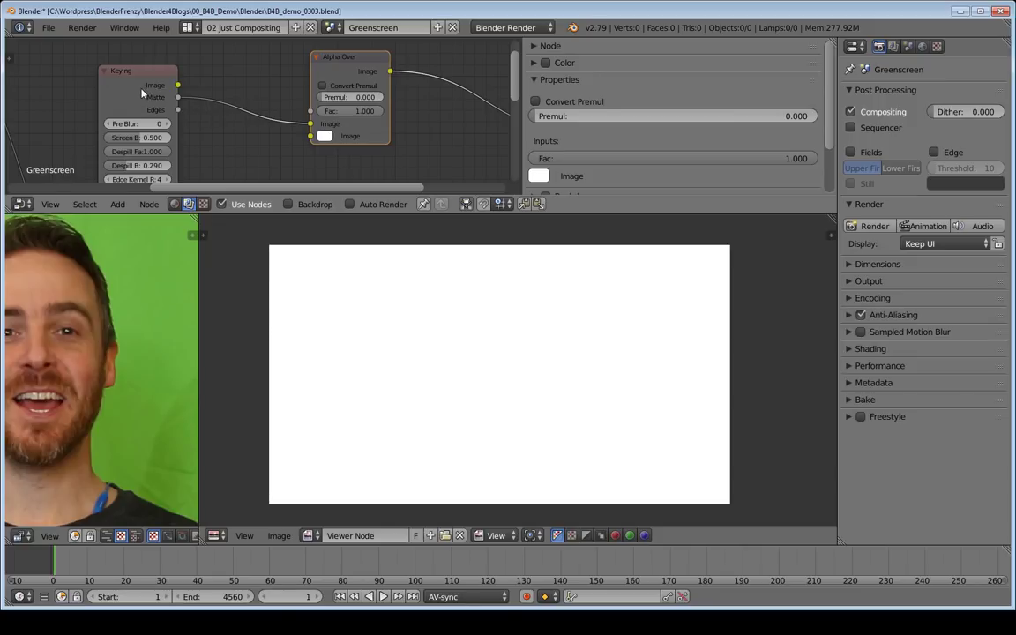
{"action": "left_click_drag", "start_coordinate": [179, 85], "coordinate": [152, 135]}
{"action": "left_click_drag", "start_coordinate": [312, 124], "coordinate": [311, 136]}
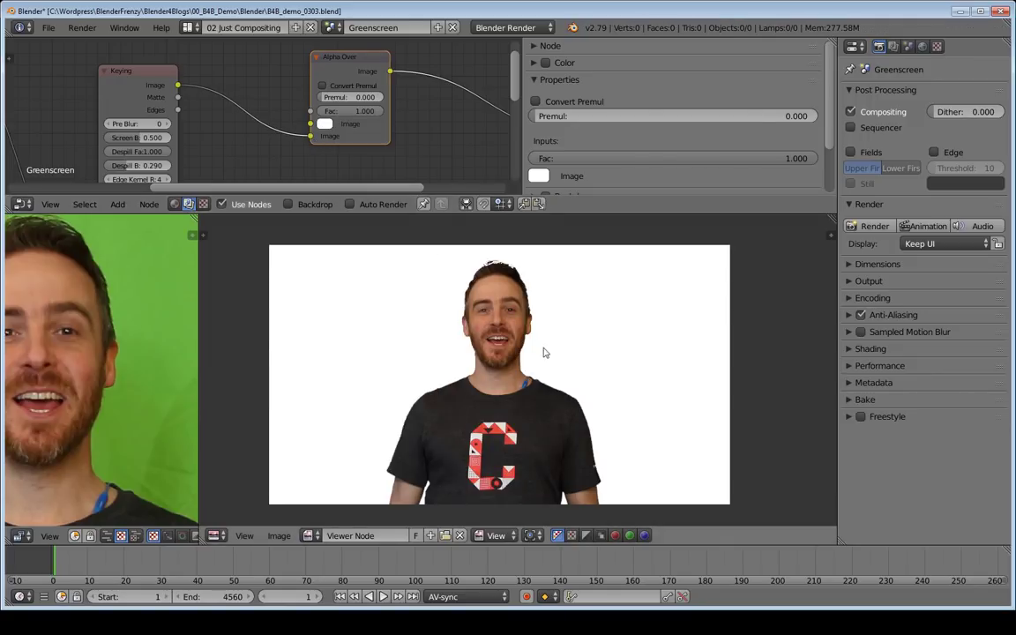
Step: Enable Convert Premul on the Alpha Over node and set its background color to dark blue
{"action": "left_click", "coordinate": [135, 90]}
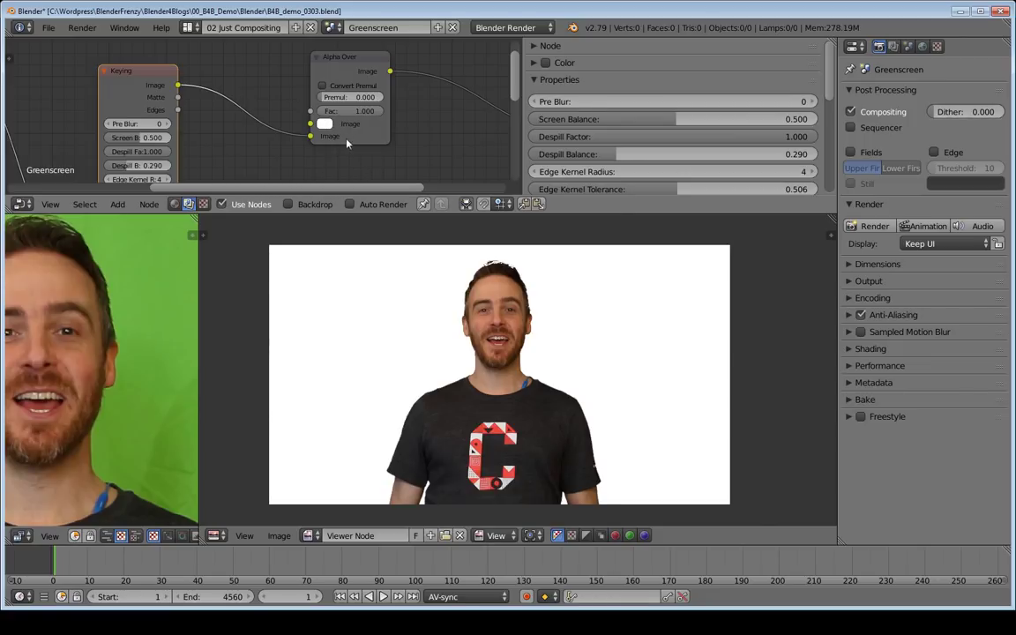
{"action": "left_click", "coordinate": [324, 86]}
{"action": "left_click", "coordinate": [324, 124]}
{"action": "left_click_drag", "start_coordinate": [413, 180], "coordinate": [413, 169]}
{"action": "left_click", "coordinate": [368, 198]}
{"action": "left_click", "coordinate": [398, 152]}
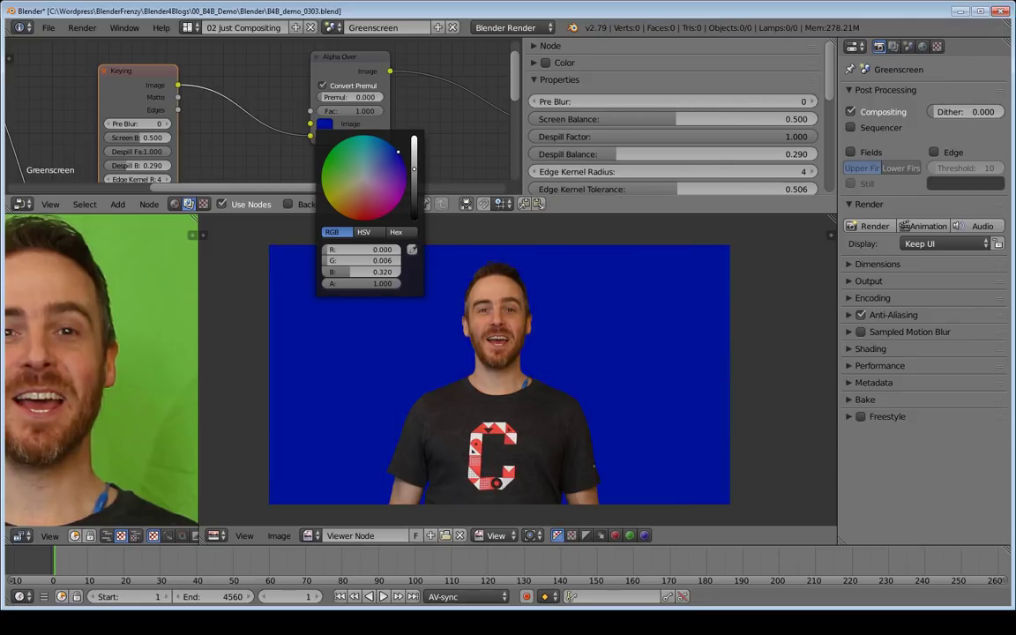
Step: Test the key against red, cyan, yellow and orange backgrounds, and set the Alpha Over background color to magenta
{"action": "scroll", "coordinate": [534, 346], "scroll_direction": "up", "scroll_amount": 5}
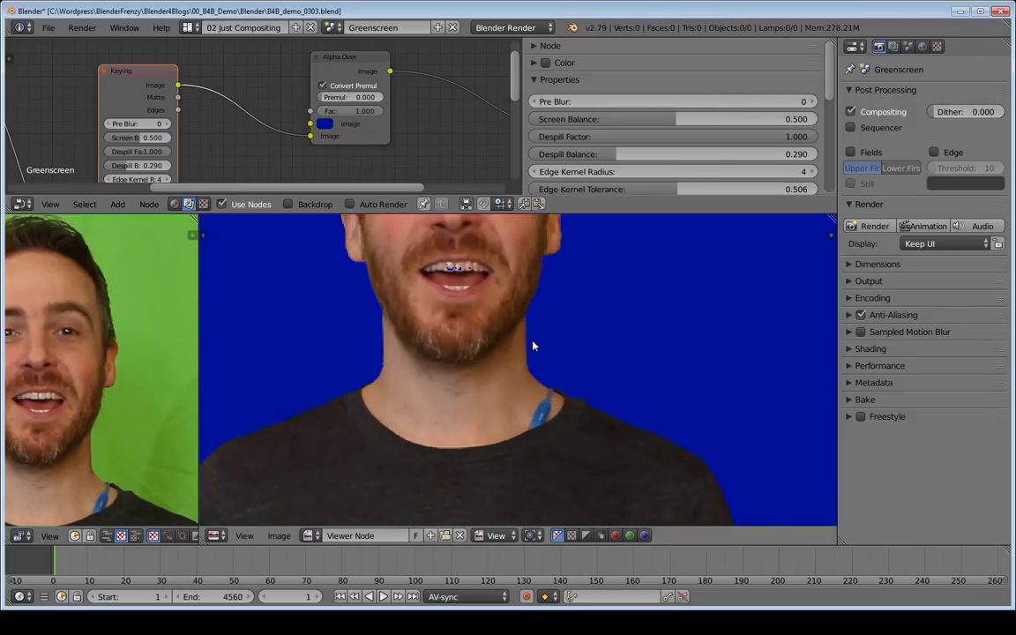
{"action": "scroll", "coordinate": [550, 434], "scroll_direction": "down", "scroll_amount": 2}
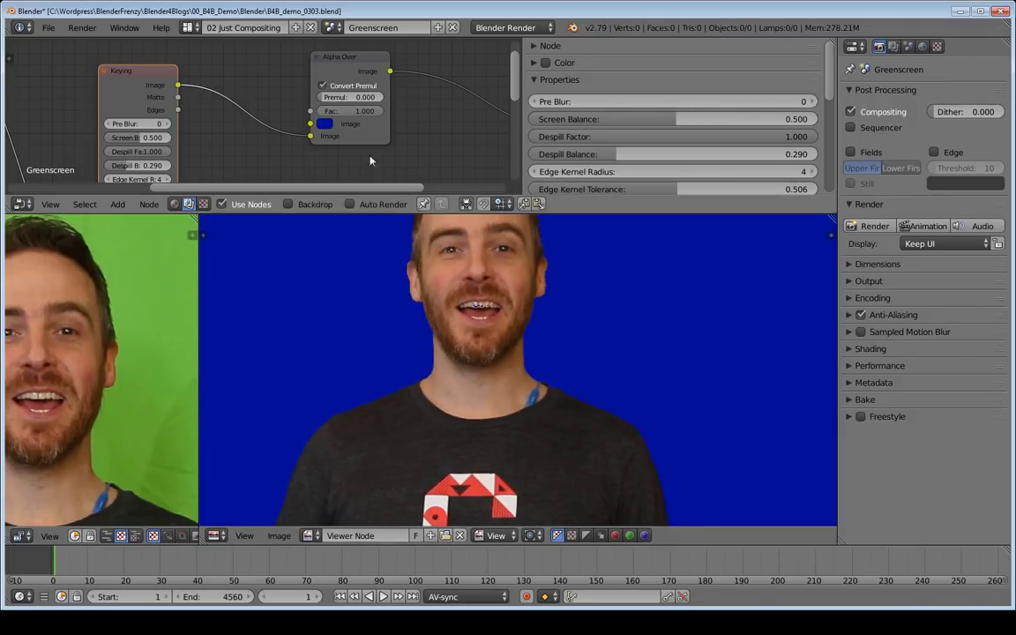
{"action": "left_click", "coordinate": [326, 124]}
{"action": "left_click", "coordinate": [371, 210]}
{"action": "left_click_drag", "start_coordinate": [371, 211], "coordinate": [364, 218]}
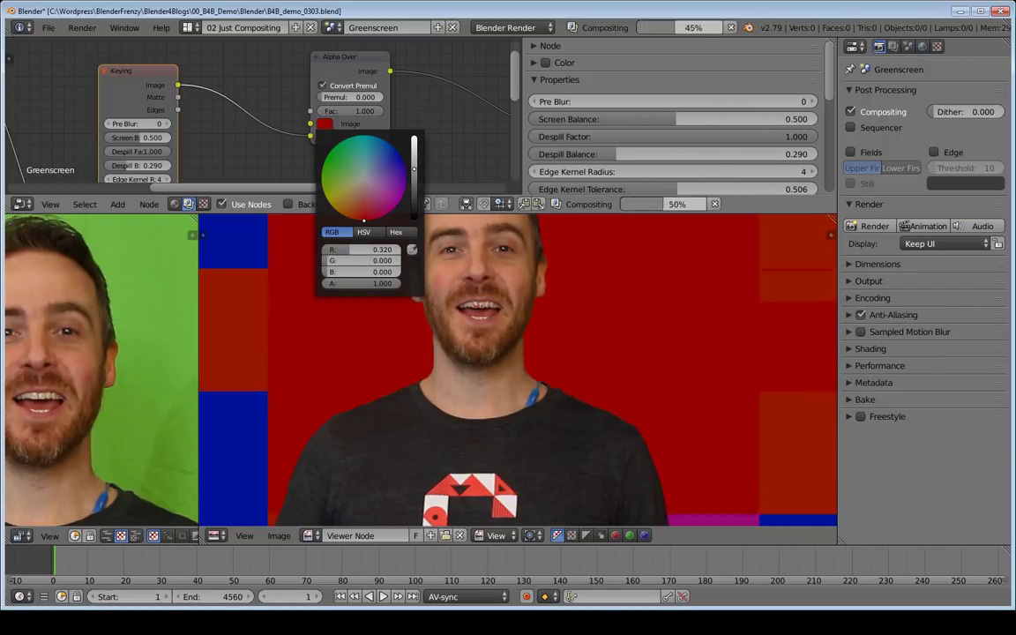
{"action": "left_click_drag", "start_coordinate": [414, 168], "coordinate": [415, 154]}
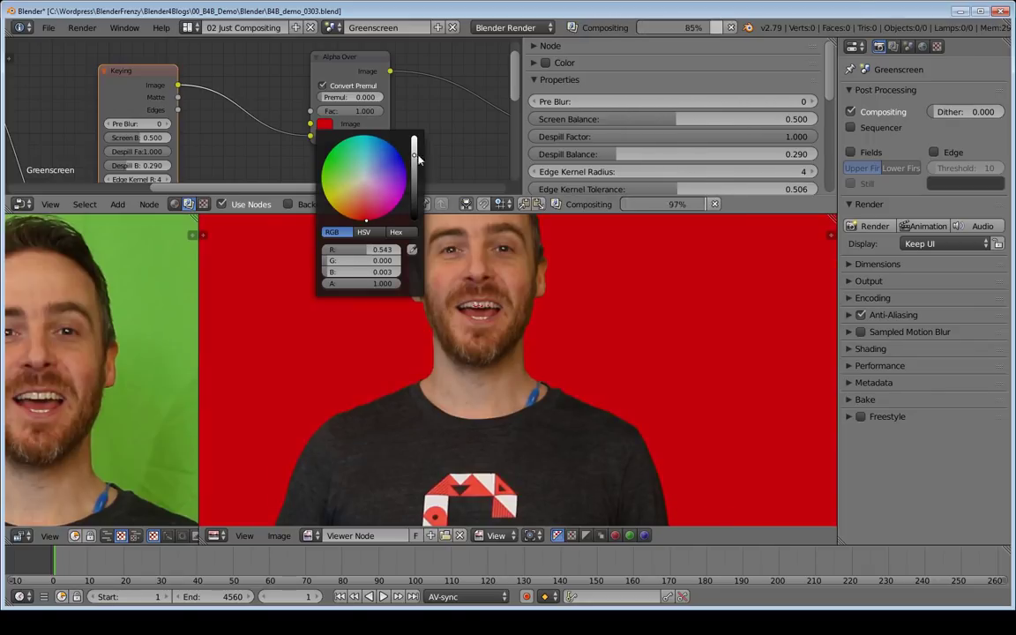
{"action": "left_click", "coordinate": [367, 135]}
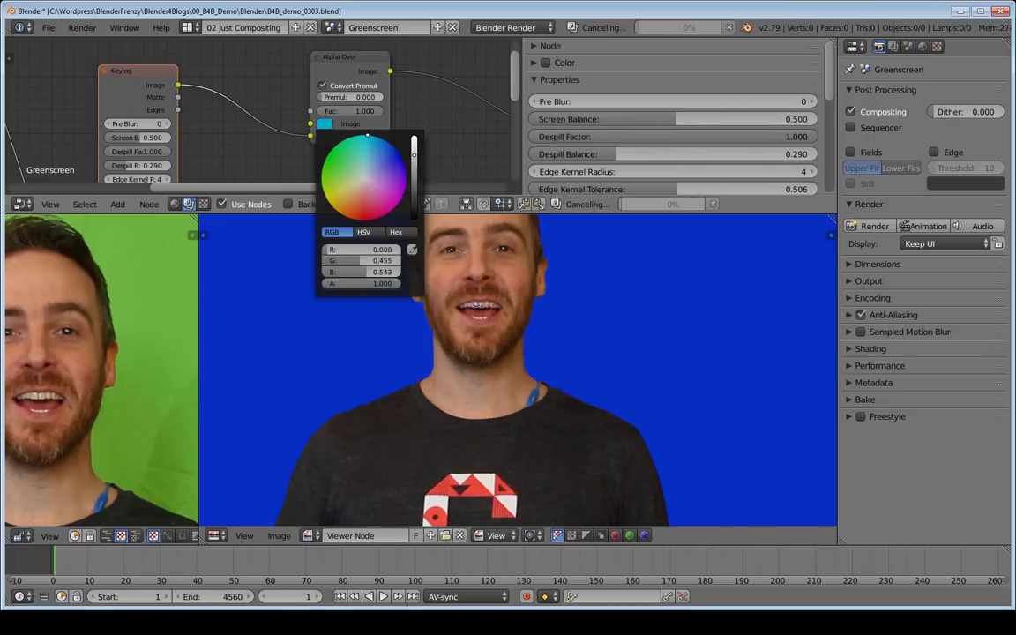
{"action": "left_click", "coordinate": [326, 196]}
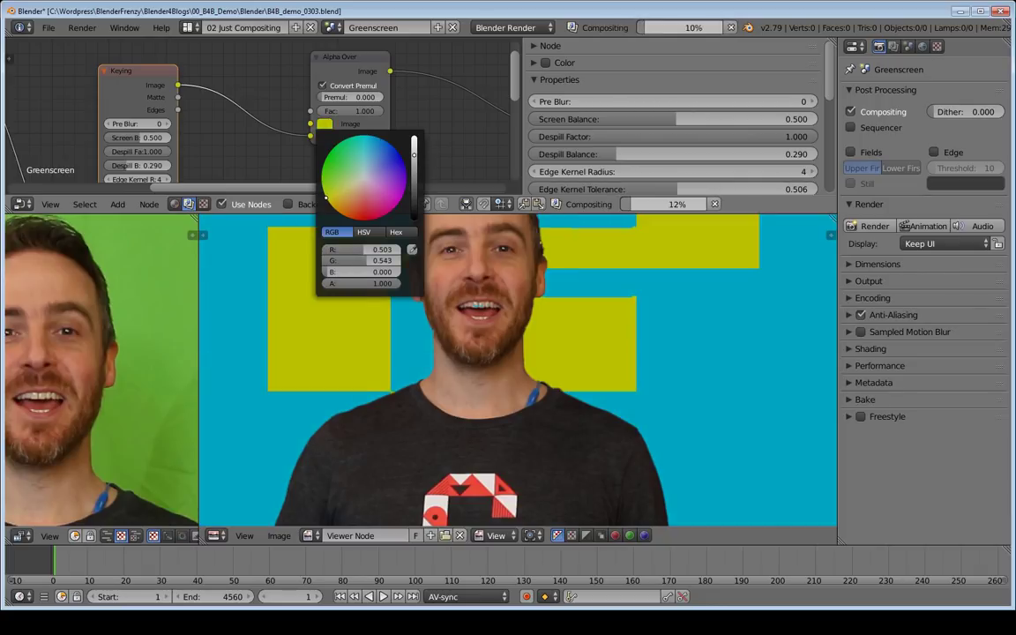
{"action": "left_click", "coordinate": [334, 209]}
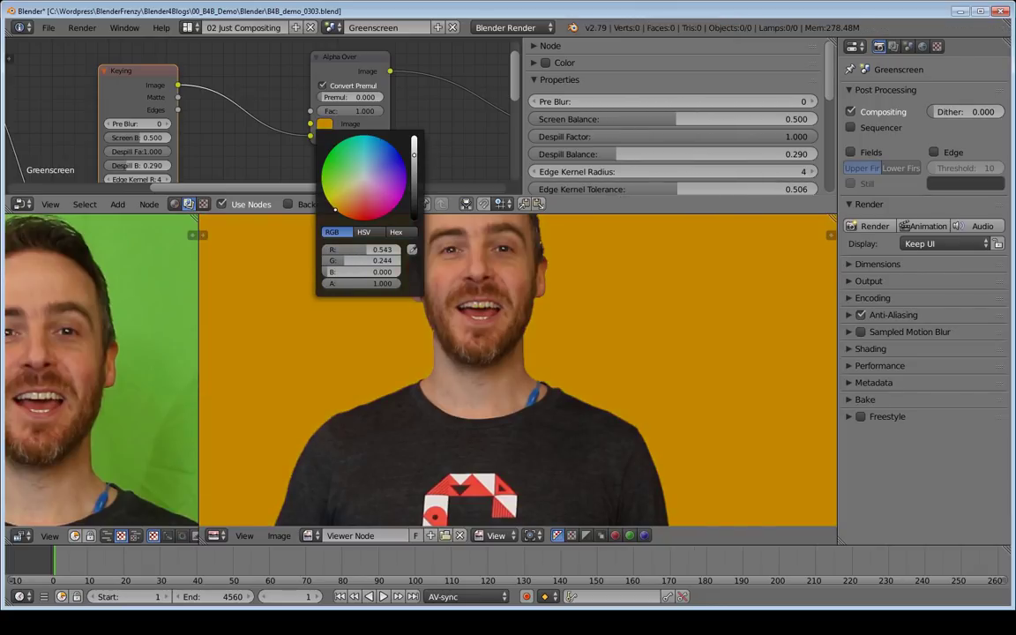
{"action": "left_click", "coordinate": [400, 201]}
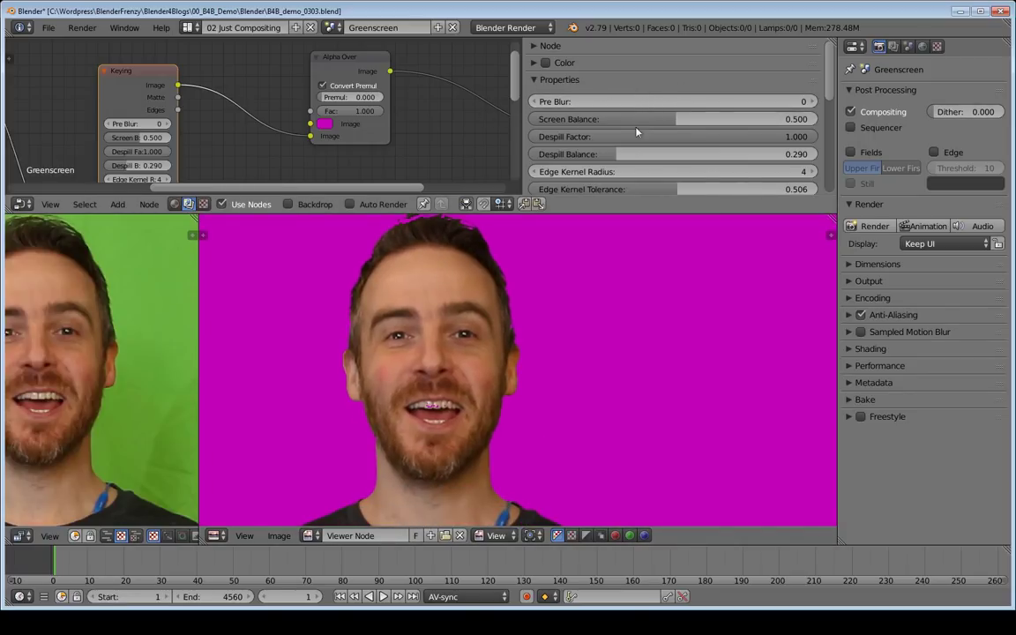
Step: Set the Keying node's Clip Black to 0.189 and Clip White to 0.495, and check the presenter's teeth up close
{"action": "scroll", "coordinate": [636, 131], "scroll_direction": "down", "scroll_amount": 5}
{"action": "scroll", "coordinate": [727, 131], "scroll_direction": "up", "scroll_amount": 2}
{"action": "left_click_drag", "start_coordinate": [726, 129], "coordinate": [781, 129]}
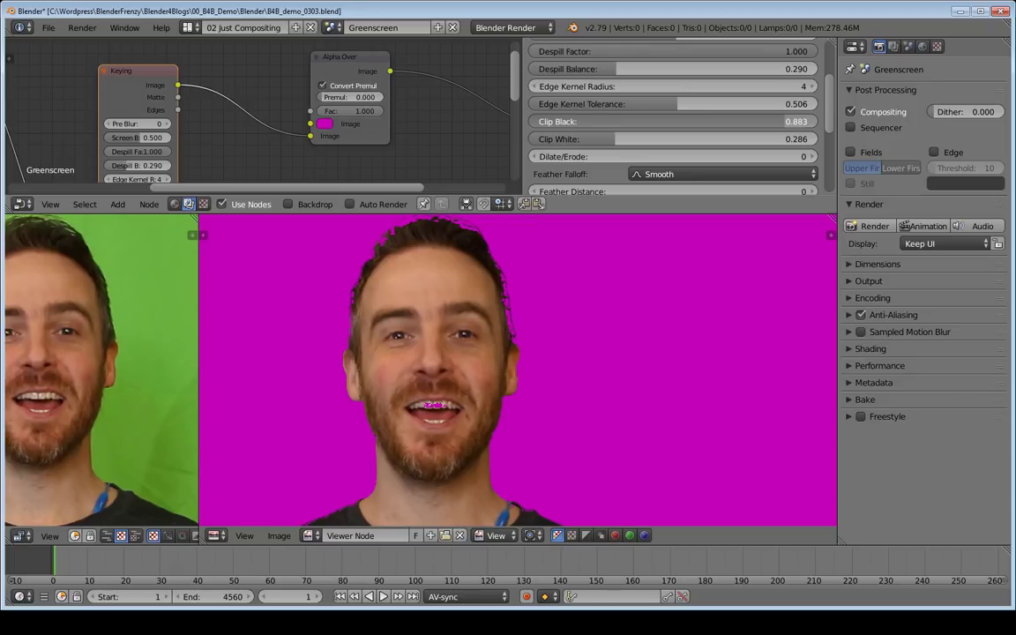
{"action": "left_click_drag", "start_coordinate": [784, 122], "coordinate": [754, 139]}
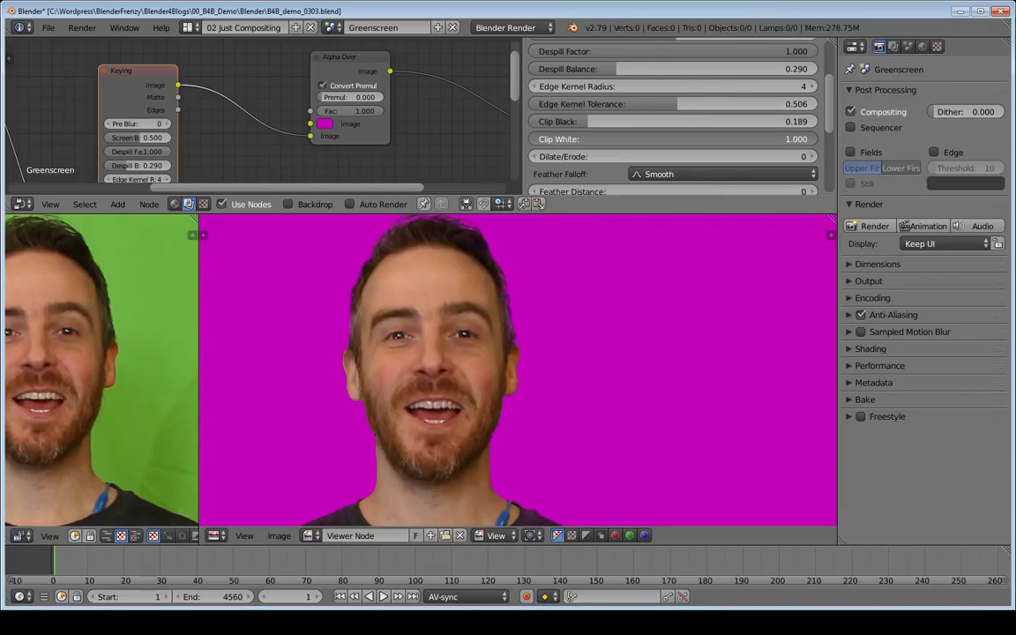
{"action": "left_click_drag", "start_coordinate": [753, 138], "coordinate": [673, 139]}
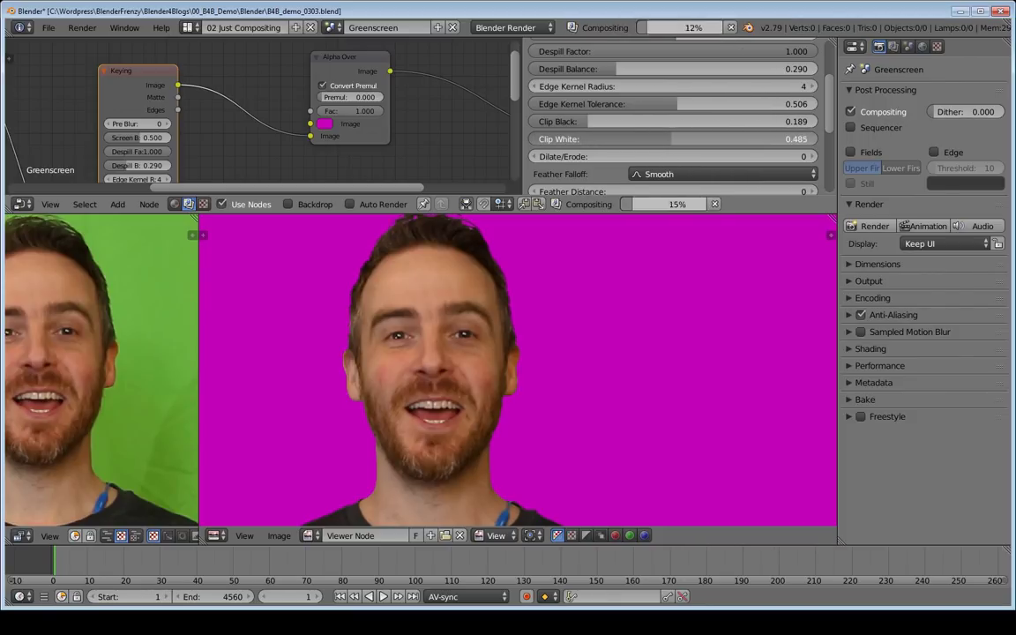
{"action": "scroll", "coordinate": [490, 370], "scroll_direction": "up", "scroll_amount": 4}
{"action": "scroll", "coordinate": [384, 330], "scroll_direction": "up", "scroll_amount": 3}
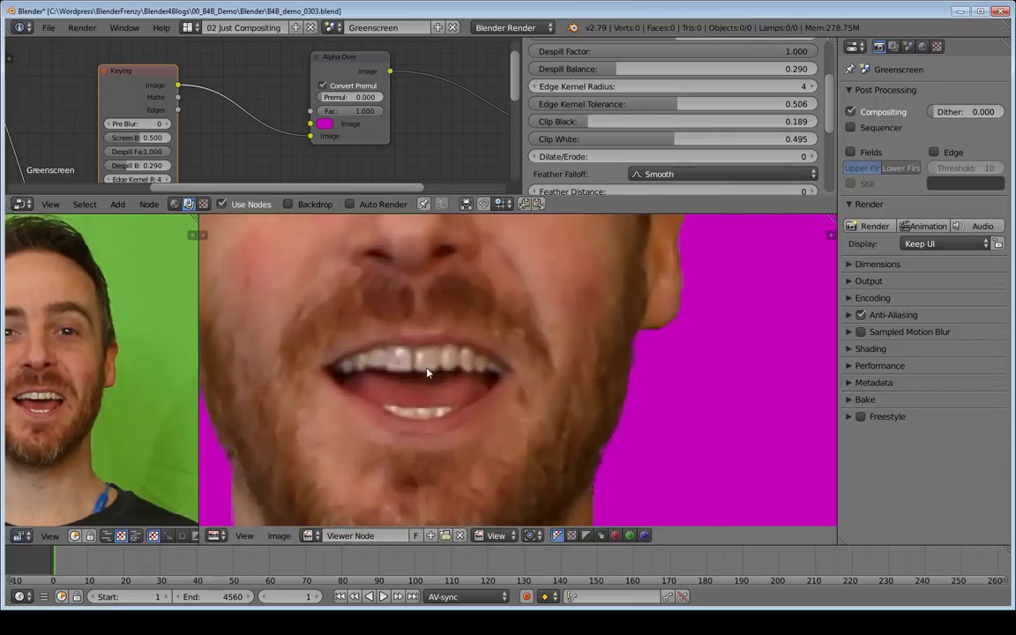
Step: Set the Keying node's Clip Black to 0.168 and Clip White to 0.549
{"action": "left_click_drag", "start_coordinate": [573, 121], "coordinate": [632, 121]}
{"action": "left_click_drag", "start_coordinate": [570, 122], "coordinate": [581, 121]}
{"action": "left_click_drag", "start_coordinate": [674, 140], "coordinate": [663, 104]}
{"action": "right_click", "coordinate": [662, 104]}
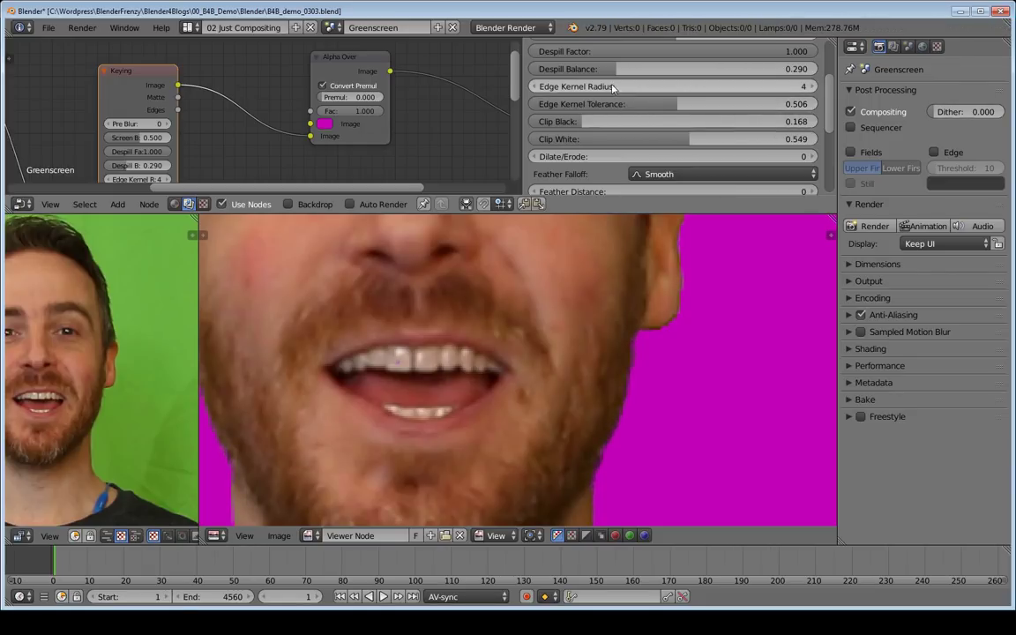
Step: Reduce the Keying node's Edge Kernel Radius to 3 and set its Edge Kernel Tolerance to 0.435
{"action": "left_click", "coordinate": [536, 86]}
{"action": "left_click_drag", "start_coordinate": [705, 106], "coordinate": [812, 104]}
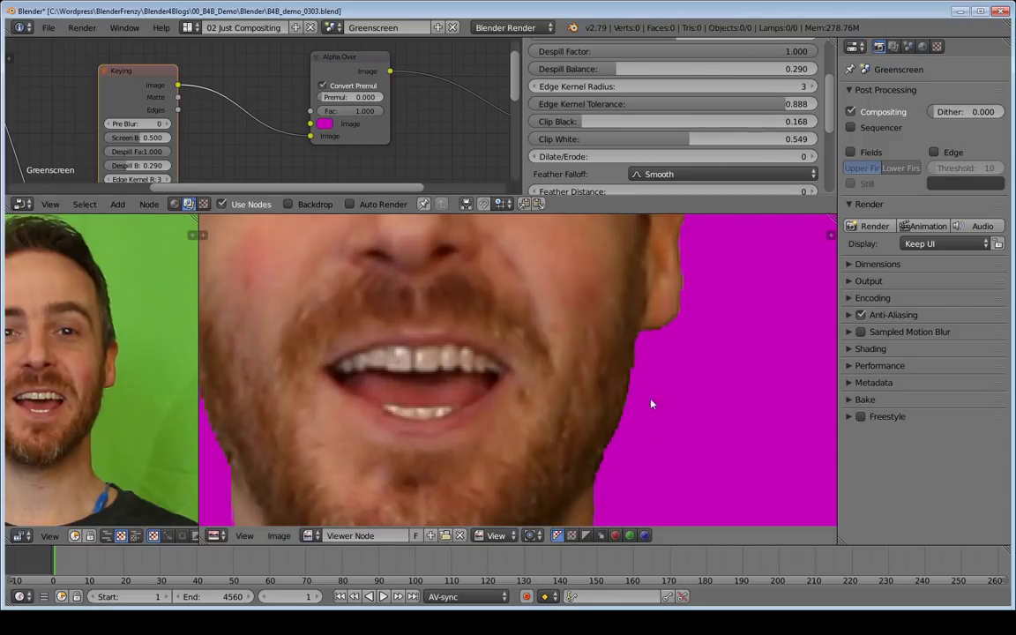
{"action": "left_click_drag", "start_coordinate": [786, 104], "coordinate": [657, 104]}
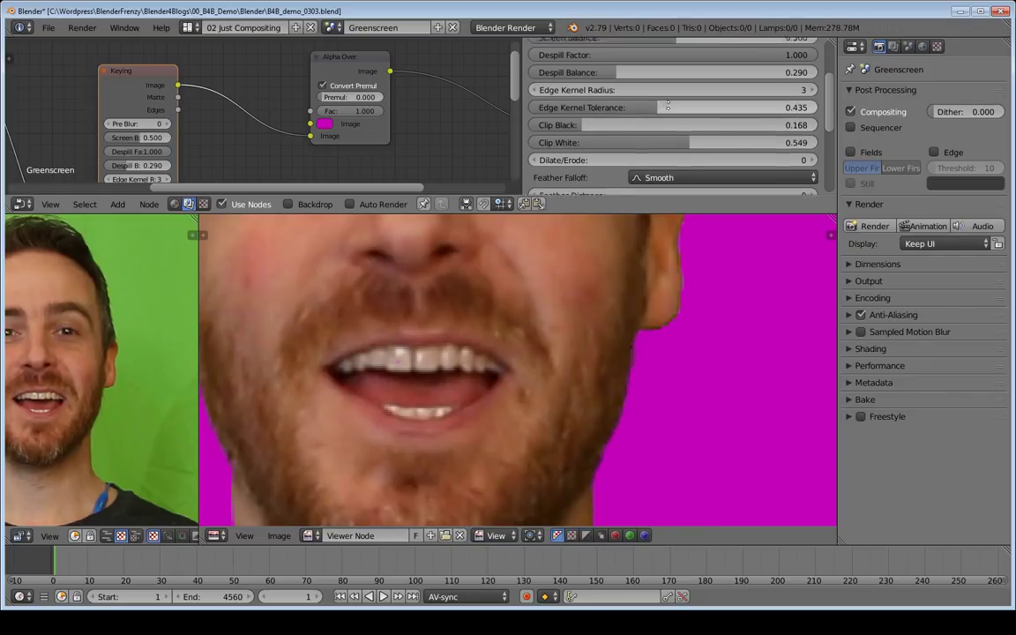
Step: Raise the Keying node's Pre Blur to 3
{"action": "scroll", "coordinate": [817, 101], "scroll_direction": "up", "scroll_amount": 3}
{"action": "left_click", "coordinate": [814, 102]}
{"action": "left_click", "coordinate": [814, 102]}
{"action": "left_click", "coordinate": [812, 101]}
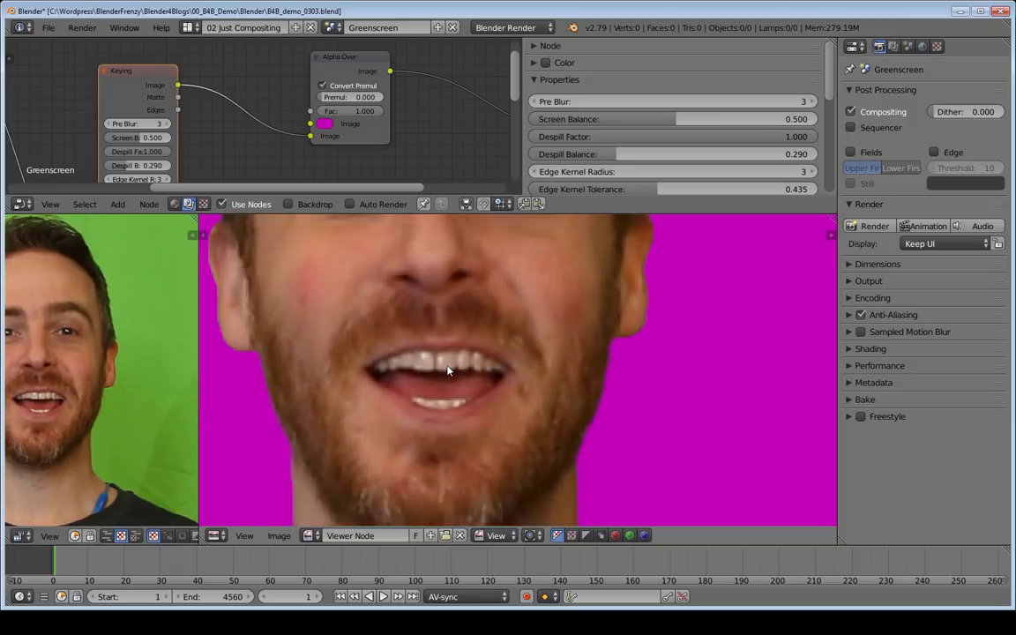
Step: Preview the Keying node's Matte output and inspect the silhouette from the neck and shoulders out to the whole figure
{"action": "left_click", "coordinate": [127, 92], "text": "ctrl+shift"}
{"action": "left_click", "coordinate": [128, 92], "text": "ctrl+shift"}
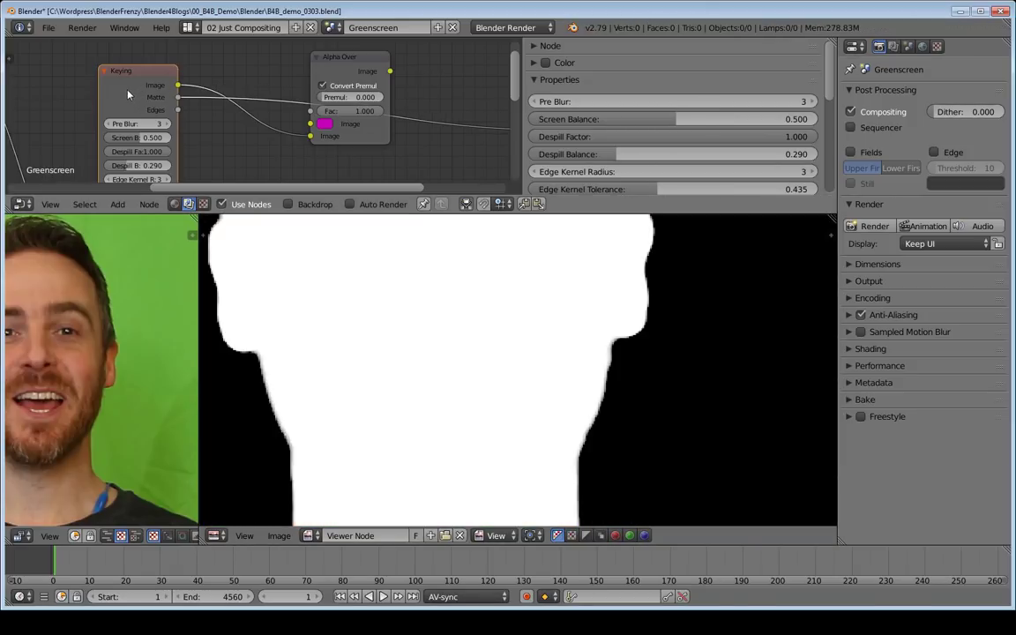
{"action": "middle_click_drag", "start_coordinate": [465, 375], "coordinate": [431, 273]}
{"action": "scroll", "coordinate": [430, 274], "scroll_direction": "up", "scroll_amount": 2}
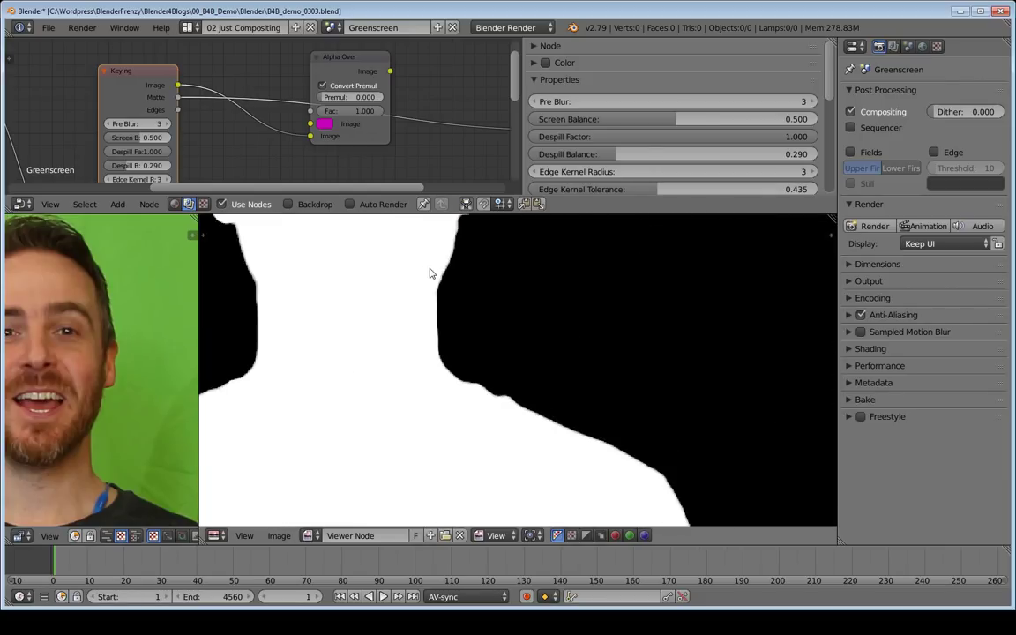
{"action": "scroll", "coordinate": [429, 273], "scroll_direction": "down", "scroll_amount": 6}
{"action": "middle_click_drag", "start_coordinate": [577, 361], "coordinate": [563, 321]}
{"action": "scroll", "coordinate": [562, 320], "scroll_direction": "up", "scroll_amount": 2}
{"action": "scroll", "coordinate": [502, 342], "scroll_direction": "down", "scroll_amount": 3}
{"action": "scroll", "coordinate": [502, 341], "scroll_direction": "up", "scroll_amount": 2}
{"action": "scroll", "coordinate": [502, 341], "scroll_direction": "down", "scroll_amount": 2}
{"action": "middle_click_drag", "start_coordinate": [503, 340], "coordinate": [484, 341]}
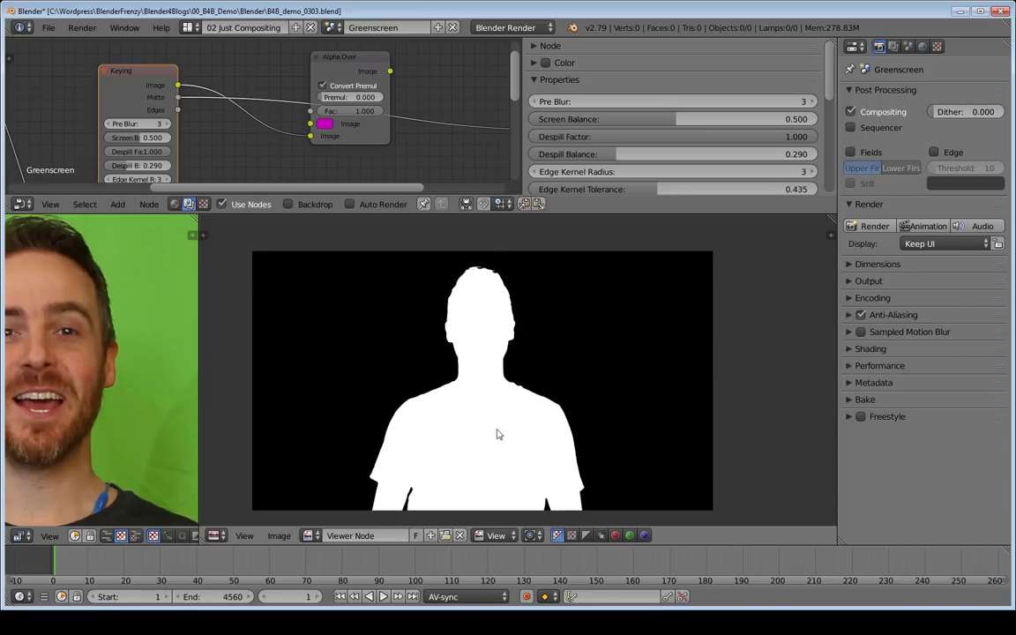
Step: Preview the Alpha Over composite on magenta, reselect the Keying node and examine the key edge around the shoulder
{"action": "left_click", "coordinate": [347, 68], "text": "ctrl+shift"}
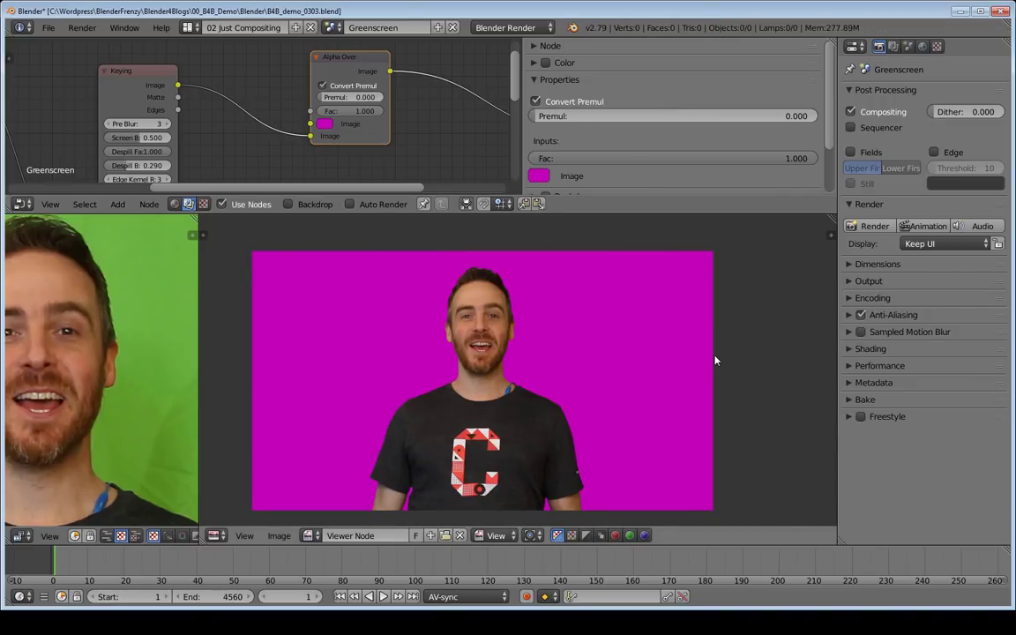
{"action": "scroll", "coordinate": [607, 110], "scroll_direction": "down", "scroll_amount": 3}
{"action": "scroll", "coordinate": [606, 108], "scroll_direction": "up", "scroll_amount": 3}
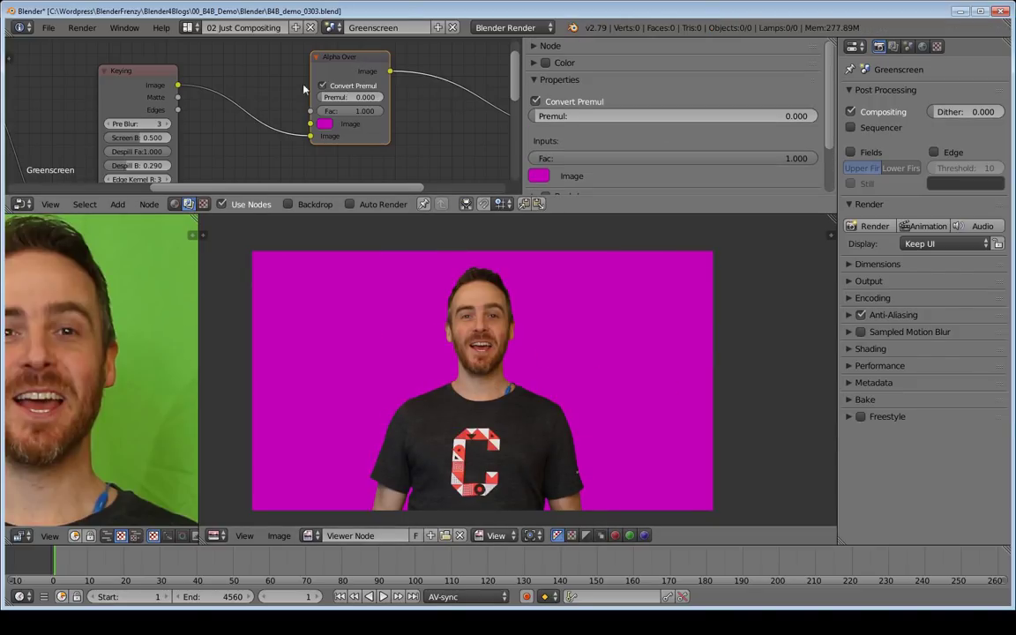
{"action": "left_click", "coordinate": [133, 70]}
{"action": "scroll", "coordinate": [587, 121], "scroll_direction": "down", "scroll_amount": 5}
{"action": "scroll", "coordinate": [588, 120], "scroll_direction": "up", "scroll_amount": 2}
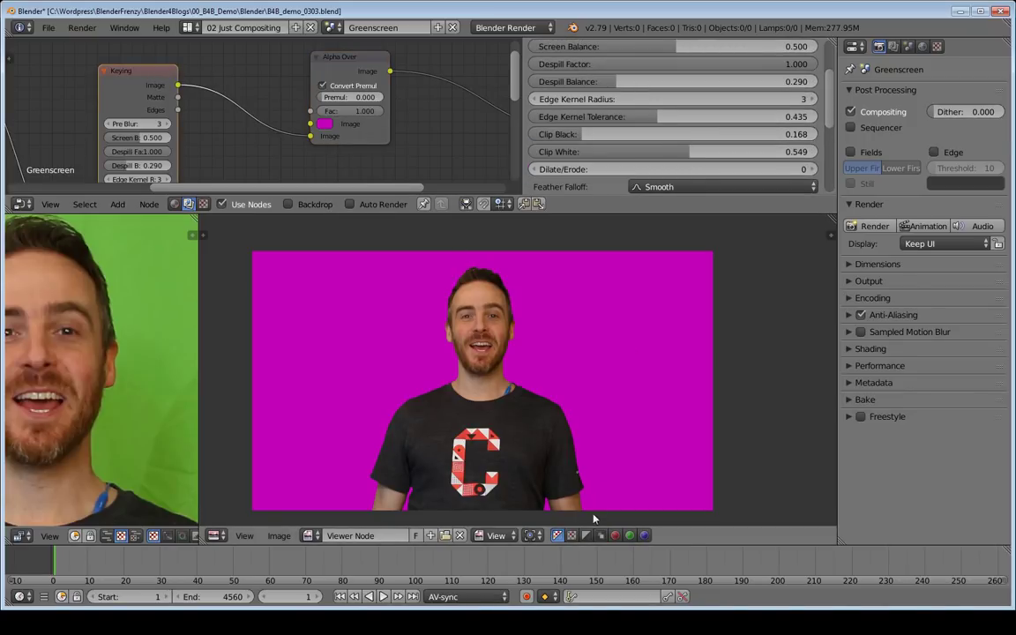
{"action": "scroll", "coordinate": [578, 420], "scroll_direction": "up", "scroll_amount": 6}
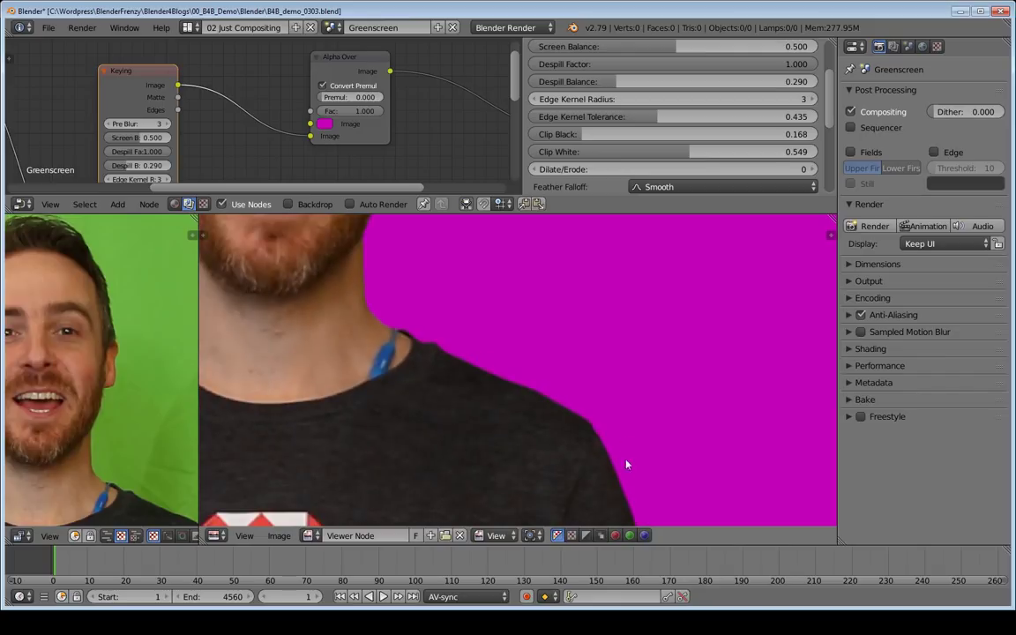
{"action": "scroll", "coordinate": [549, 456], "scroll_direction": "down", "scroll_amount": 6}
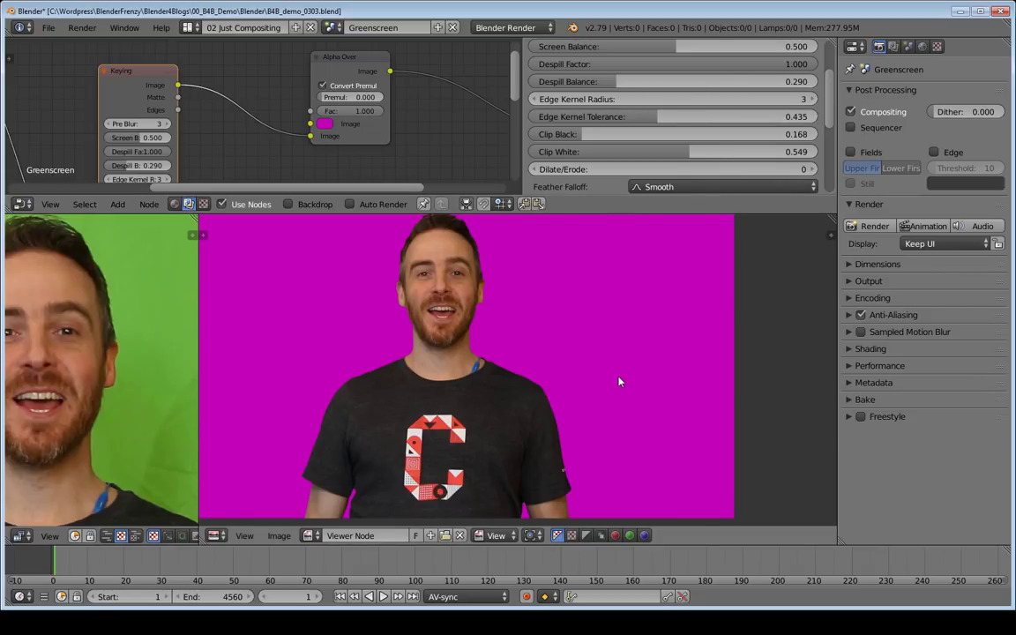
{"action": "scroll", "coordinate": [559, 102], "scroll_direction": "up", "scroll_amount": 1}
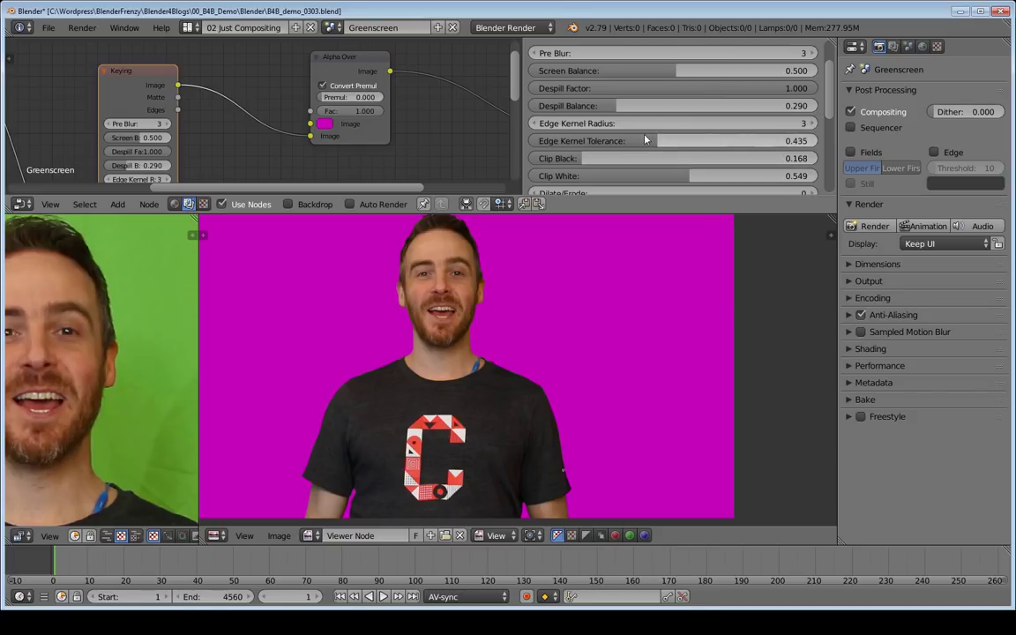
Step: Test the Keying node with Edge Kernel Tolerance, Clip Black and Clip White all raised to 1.000
{"action": "left_click_drag", "start_coordinate": [647, 140], "coordinate": [816, 141]}
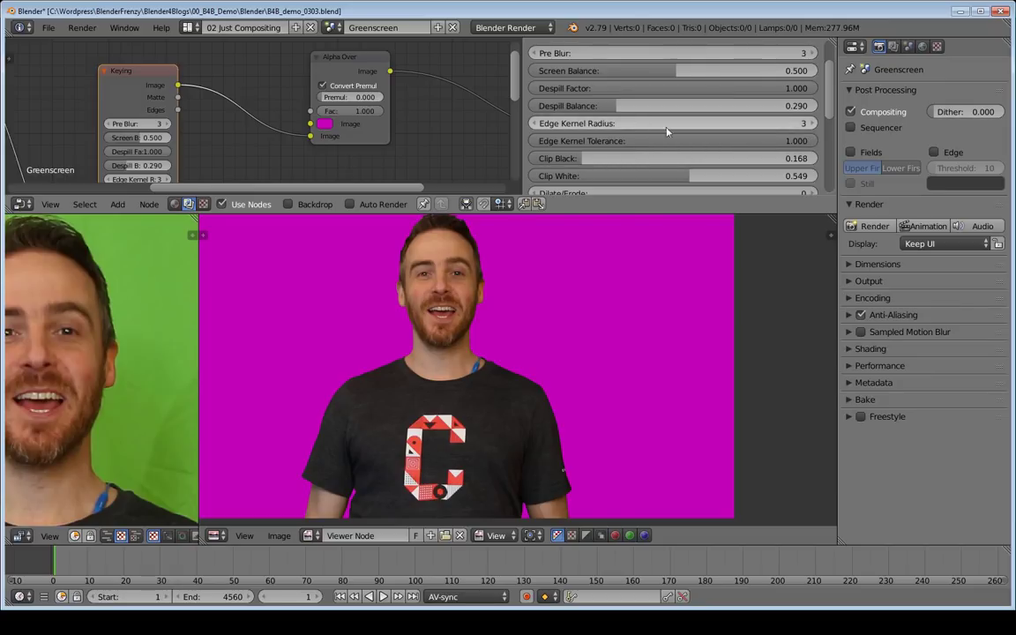
{"action": "left_click_drag", "start_coordinate": [812, 146], "coordinate": [697, 160]}
{"action": "left_click_drag", "start_coordinate": [767, 161], "coordinate": [549, 179]}
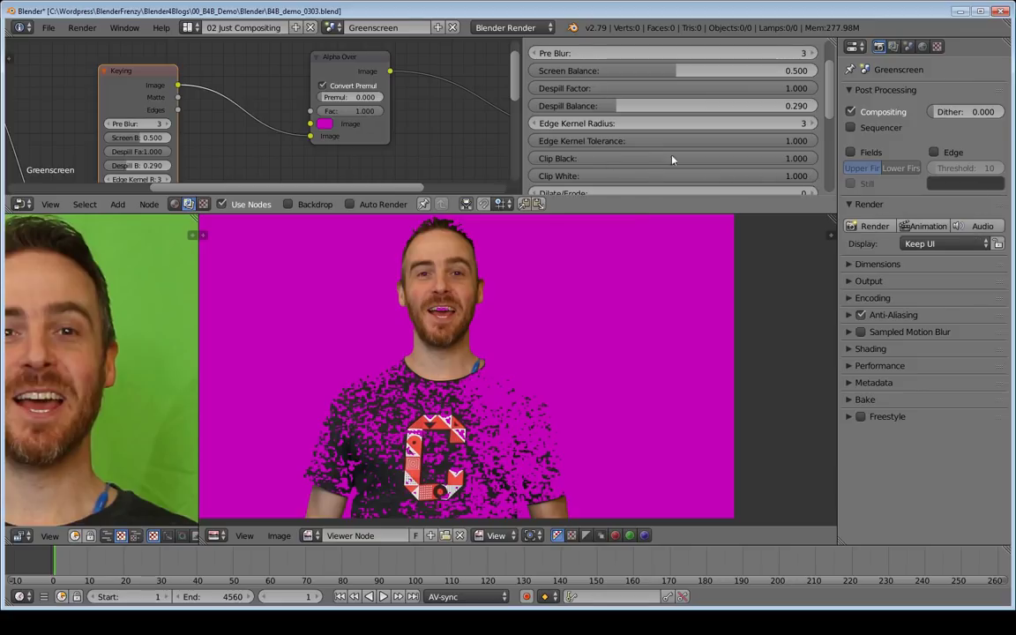
{"action": "scroll", "coordinate": [604, 118], "scroll_direction": "down", "scroll_amount": 2}
{"action": "scroll", "coordinate": [603, 118], "scroll_direction": "up", "scroll_amount": 3}
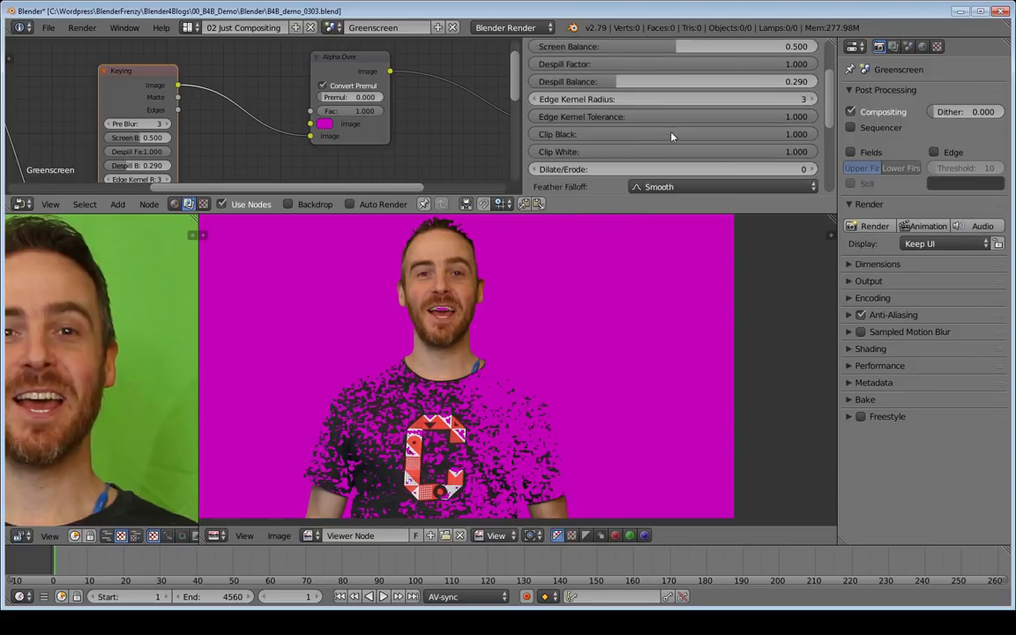
{"action": "scroll", "coordinate": [603, 118], "scroll_direction": "down", "scroll_amount": 2}
{"action": "scroll", "coordinate": [679, 124], "scroll_direction": "up", "scroll_amount": 1}
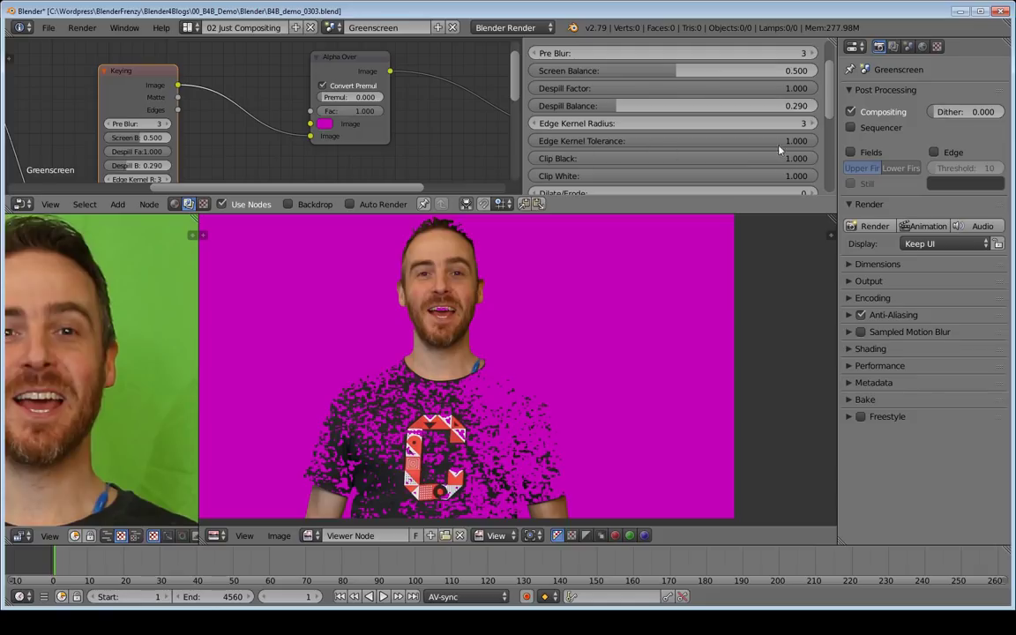
Step: Set the Keying node's Edge Kernel Tolerance to 0.575, Clip Black to 0.122 and Clip White to 0.128
{"action": "left_click_drag", "start_coordinate": [794, 141], "coordinate": [673, 141]}
{"action": "left_click_drag", "start_coordinate": [792, 160], "coordinate": [541, 159]}
{"action": "left_click_drag", "start_coordinate": [794, 175], "coordinate": [566, 176]}
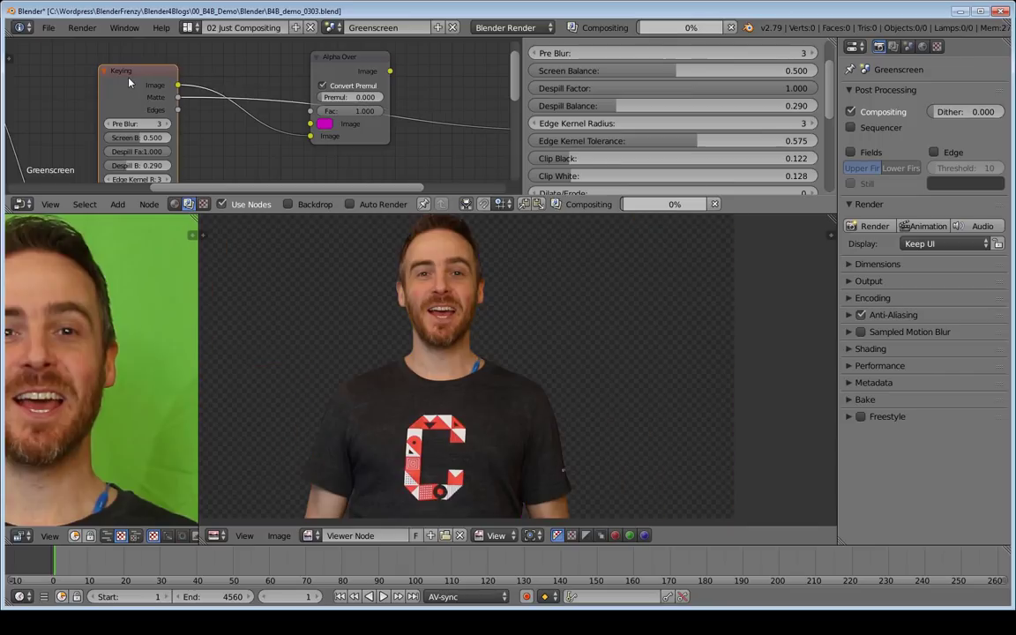
Step: Inspect the Keying node's Matte and Image outputs around the head, and examine the Alpha Over composite at the shoulder edge
{"action": "left_click", "coordinate": [129, 82], "text": "ctrl+shift"}
{"action": "scroll", "coordinate": [449, 295], "scroll_direction": "up", "scroll_amount": 4}
{"action": "middle_click_drag", "start_coordinate": [449, 295], "coordinate": [567, 256]}
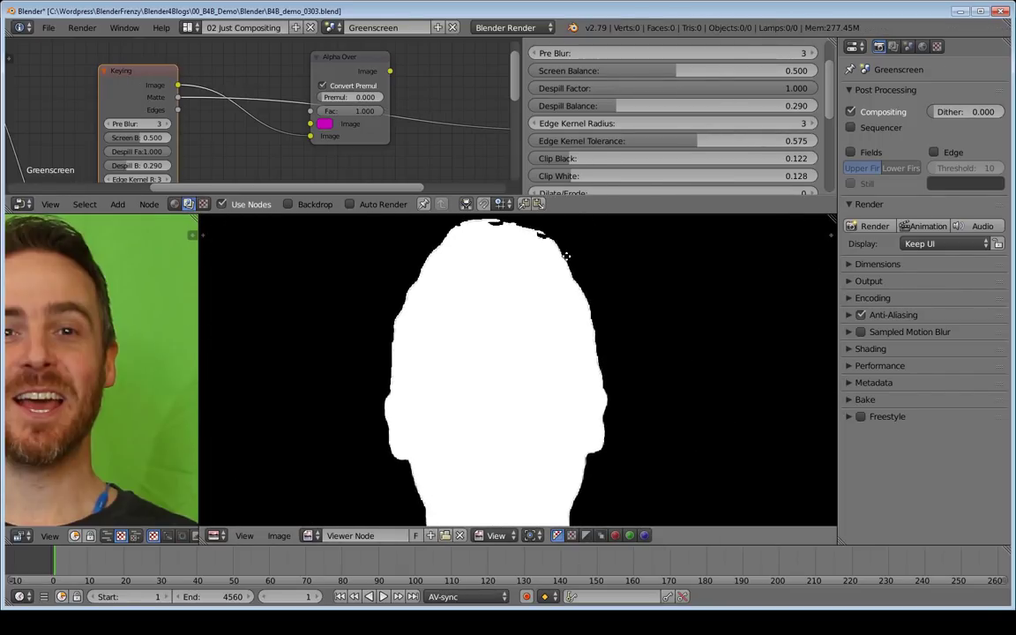
{"action": "scroll", "coordinate": [565, 251], "scroll_direction": "down", "scroll_amount": 1}
{"action": "left_click", "coordinate": [102, 81], "text": "ctrl+shift"}
{"action": "left_click", "coordinate": [105, 82], "text": "ctrl+shift"}
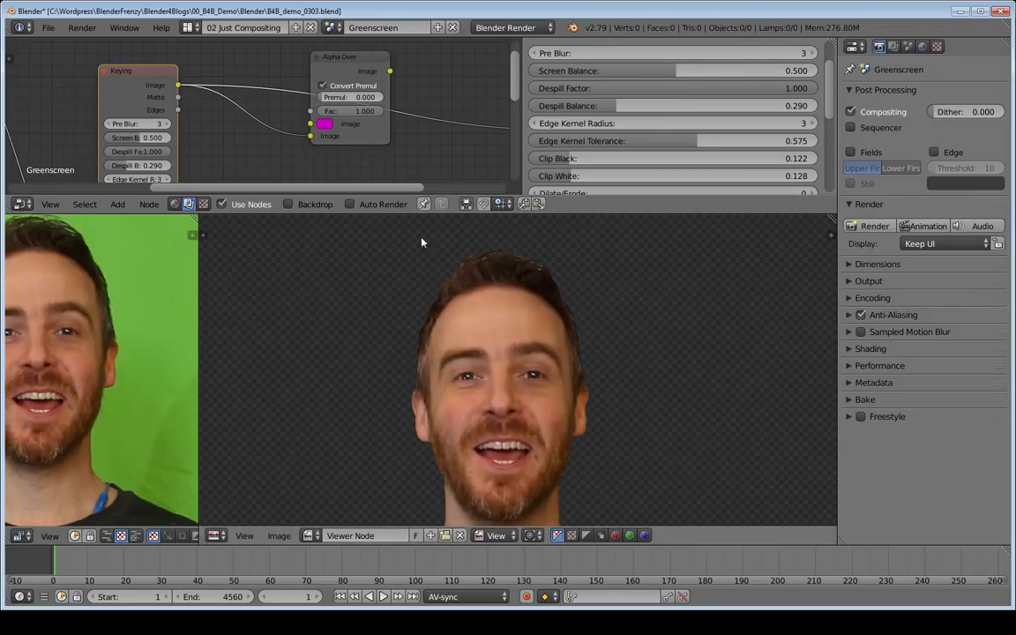
{"action": "left_click", "coordinate": [324, 74], "text": "ctrl+shift"}
{"action": "middle_click_drag", "start_coordinate": [606, 260], "coordinate": [521, 254]}
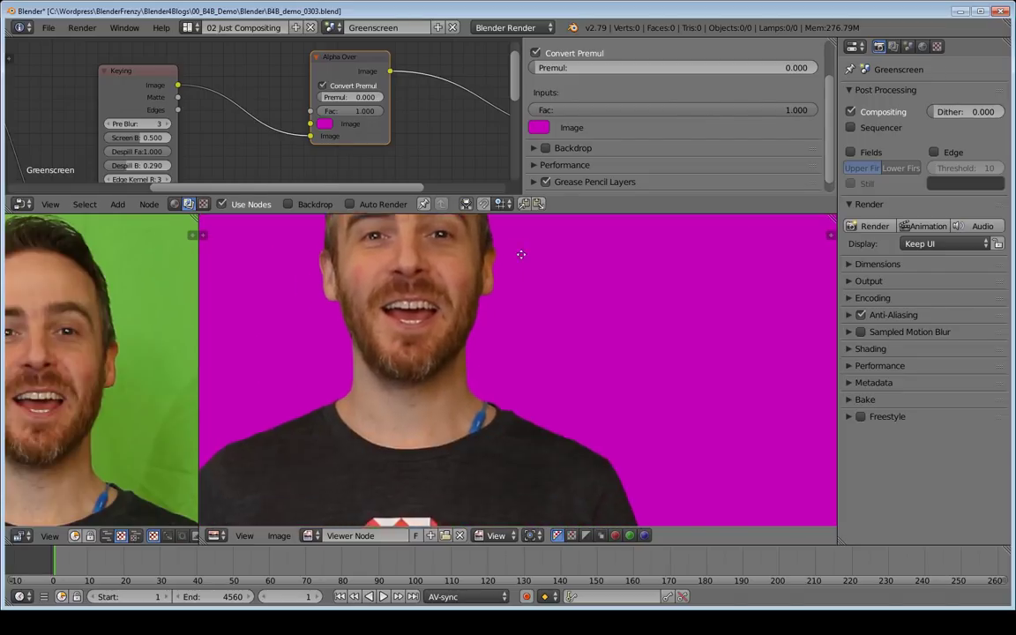
{"action": "scroll", "coordinate": [529, 318], "scroll_direction": "up", "scroll_amount": 5}
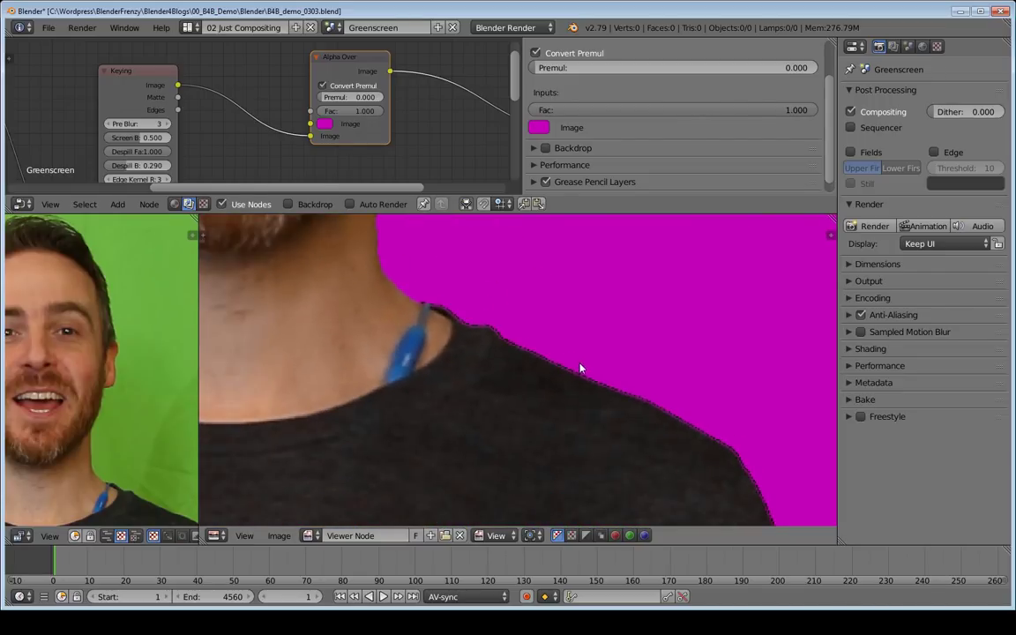
Step: Set the Keying node's Edge Kernel Tolerance to 0.327 and Pre Blur to 4, checking the hair and shoulder edges
{"action": "left_click", "coordinate": [172, 72]}
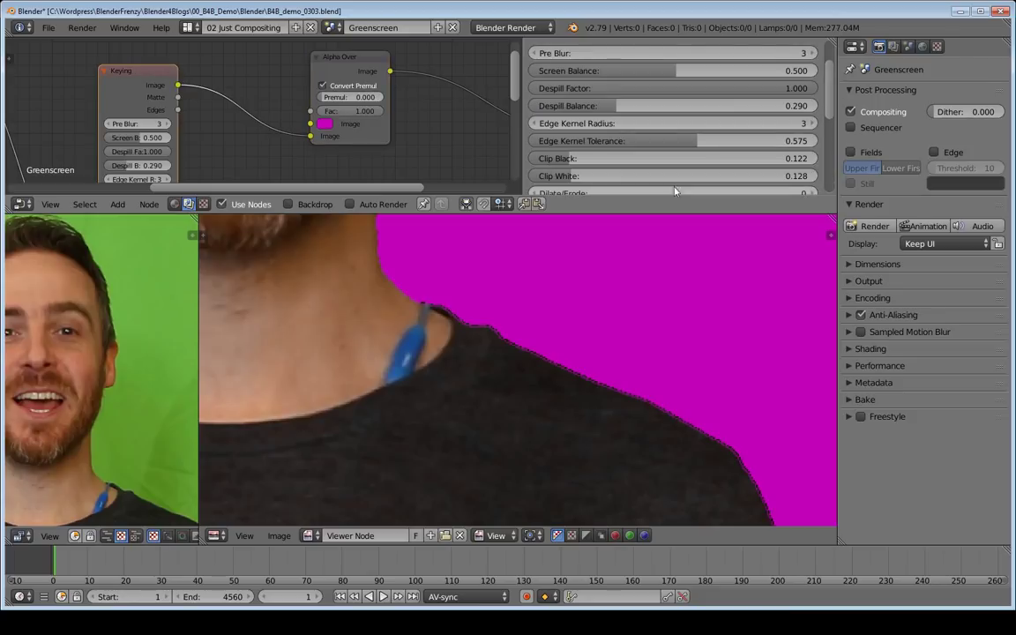
{"action": "left_click_drag", "start_coordinate": [688, 141], "coordinate": [623, 141]}
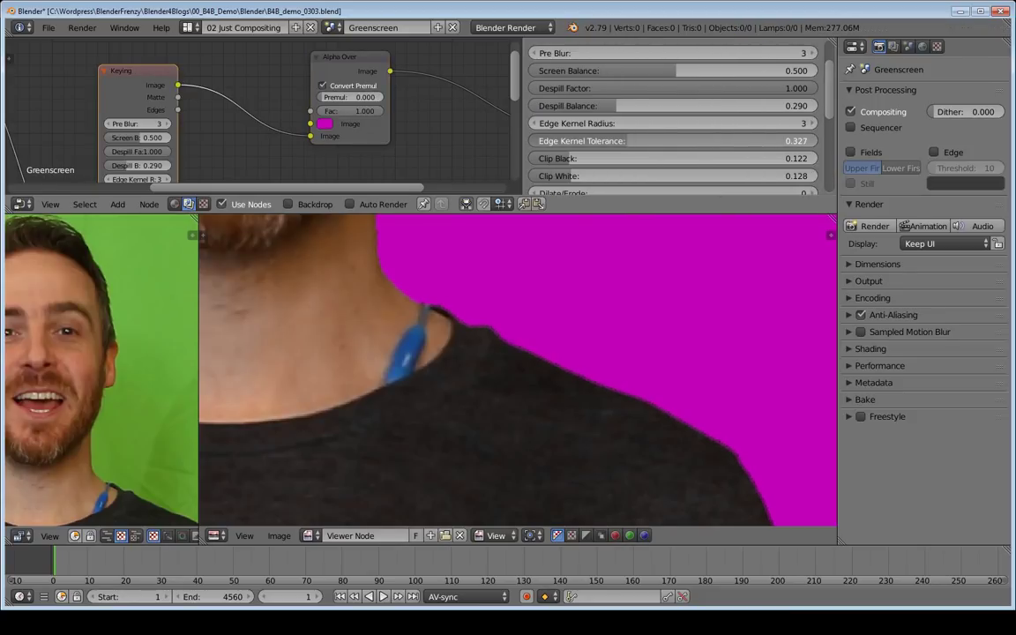
{"action": "middle_click_drag", "start_coordinate": [756, 273], "coordinate": [758, 500]}
{"action": "scroll", "coordinate": [709, 451], "scroll_direction": "down", "scroll_amount": 3}
{"action": "middle_click_drag", "start_coordinate": [685, 397], "coordinate": [639, 407]}
{"action": "scroll", "coordinate": [472, 273], "scroll_direction": "up", "scroll_amount": 4}
{"action": "middle_click_drag", "start_coordinate": [573, 316], "coordinate": [526, 304]}
{"action": "left_click", "coordinate": [812, 54]}
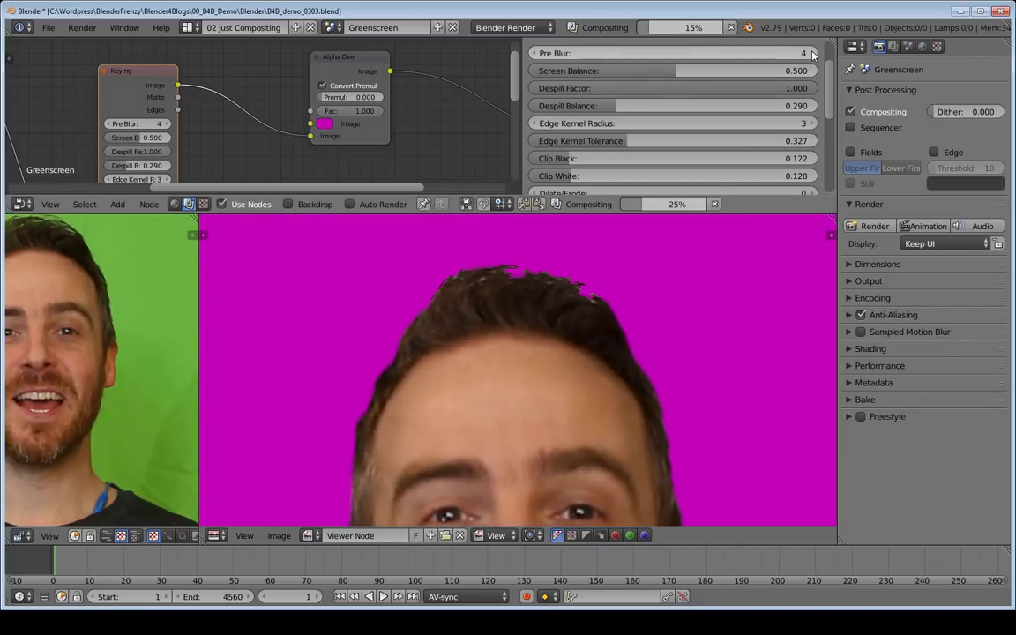
{"action": "middle_click_drag", "start_coordinate": [731, 240], "coordinate": [524, 223]}
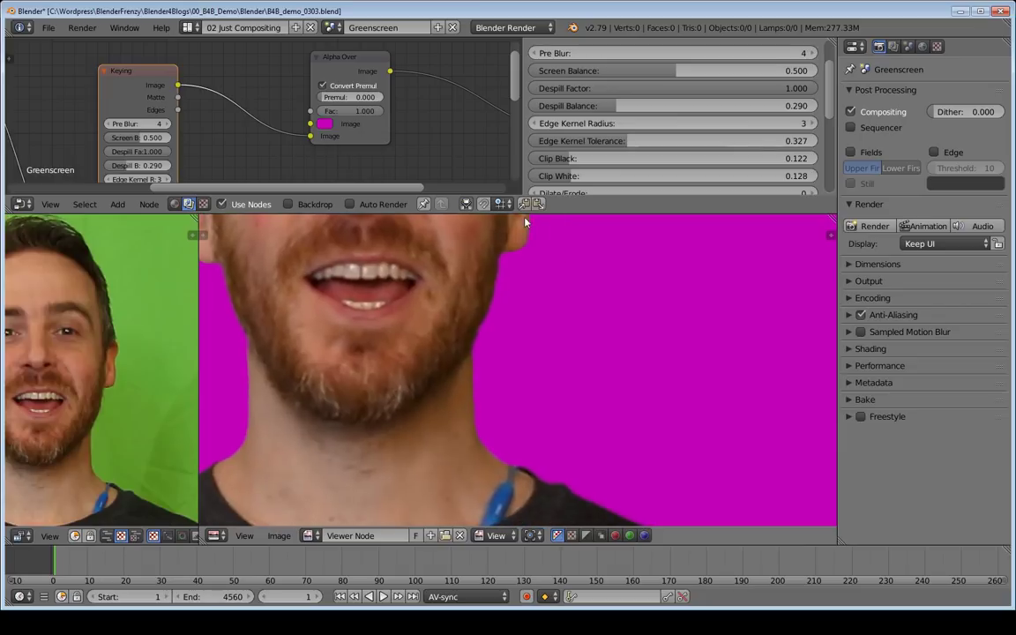
{"action": "middle_click_drag", "start_coordinate": [592, 435], "coordinate": [551, 320]}
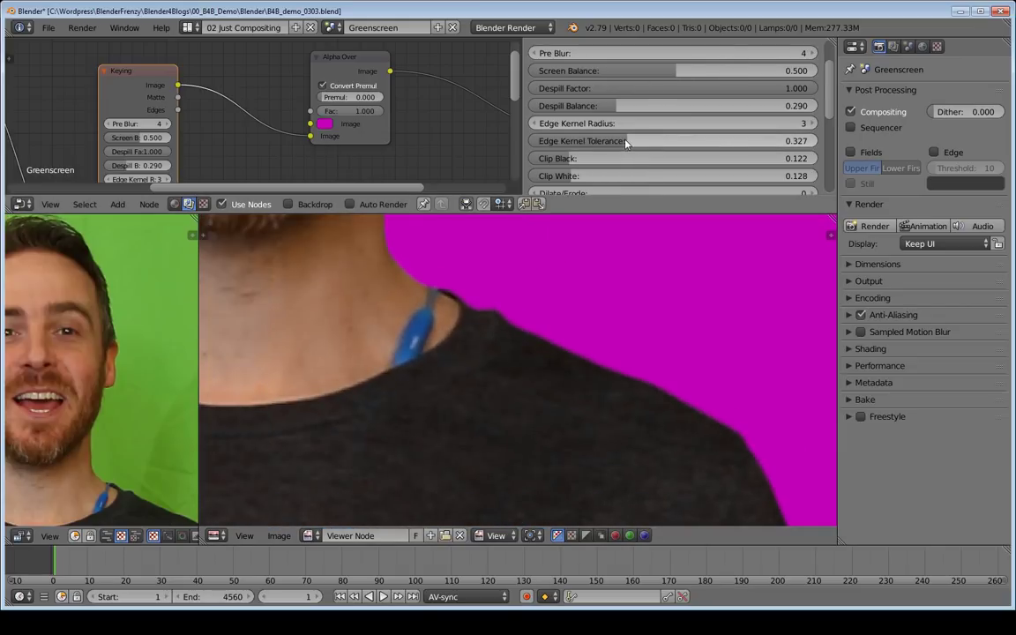
Step: Set the Keying node's Edge Kernel Tolerance to 0.618 and Edge Kernel Radius to 2, and check the hair outline up close
{"action": "left_click_drag", "start_coordinate": [626, 143], "coordinate": [736, 143]}
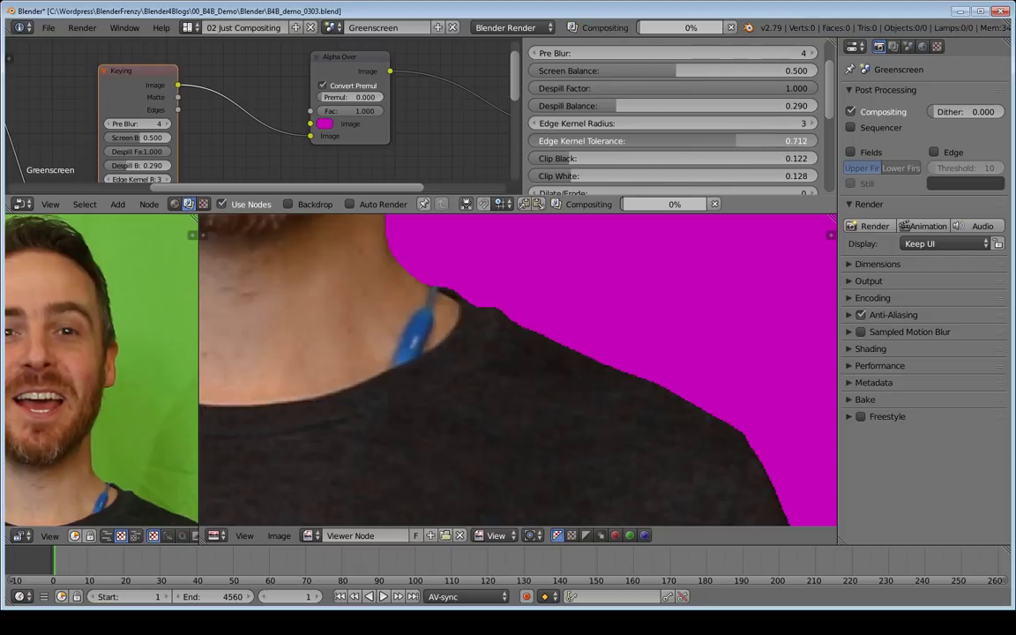
{"action": "left_click_drag", "start_coordinate": [737, 143], "coordinate": [709, 143]}
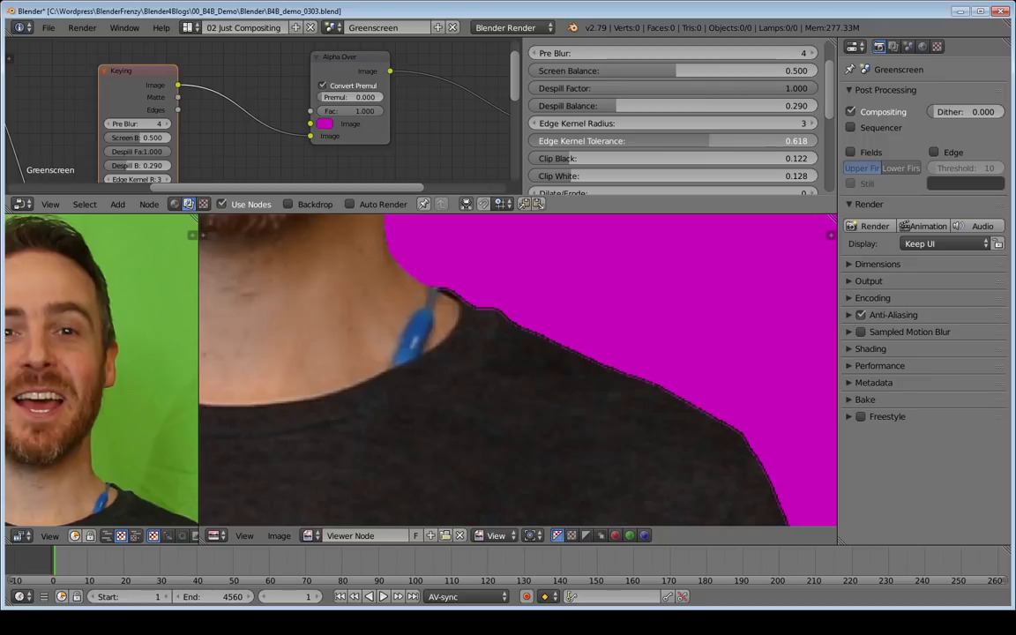
{"action": "left_click", "coordinate": [812, 124]}
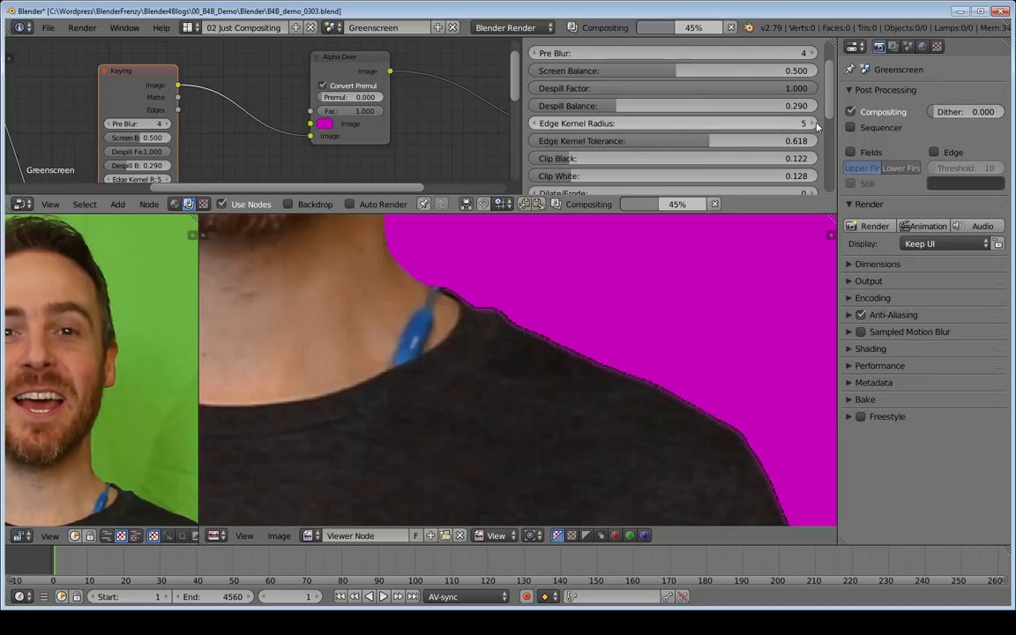
{"action": "left_click", "coordinate": [813, 124]}
{"action": "left_click", "coordinate": [536, 123]}
{"action": "left_click", "coordinate": [535, 124]}
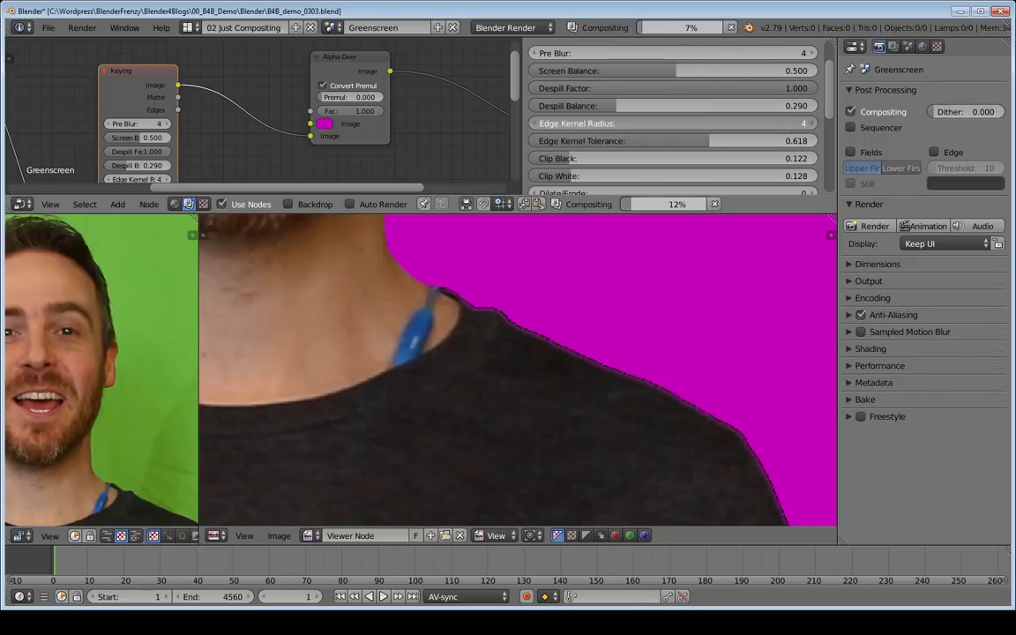
{"action": "left_click", "coordinate": [536, 124]}
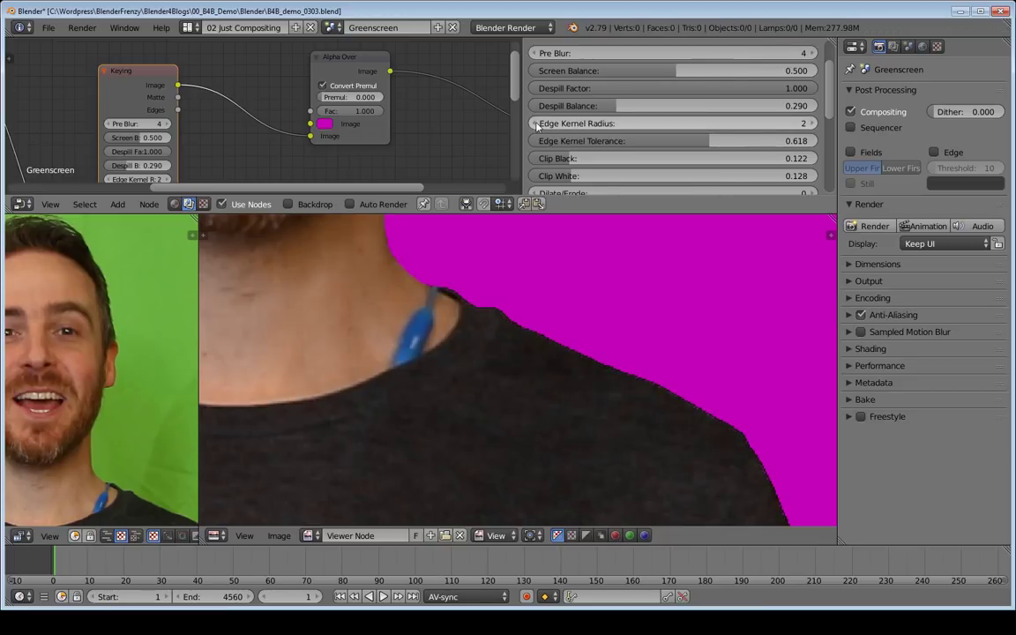
{"action": "middle_click_drag", "start_coordinate": [442, 330], "coordinate": [590, 237]}
{"action": "scroll", "coordinate": [591, 264], "scroll_direction": "down", "scroll_amount": 5}
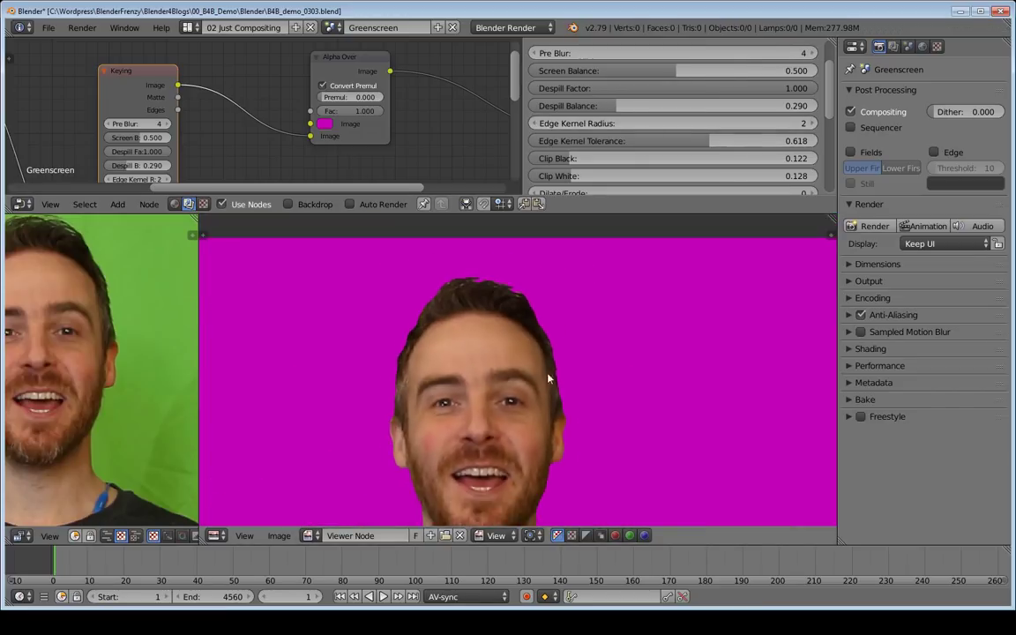
{"action": "scroll", "coordinate": [467, 277], "scroll_direction": "up", "scroll_amount": 4}
{"action": "middle_click_drag", "start_coordinate": [475, 285], "coordinate": [544, 358]}
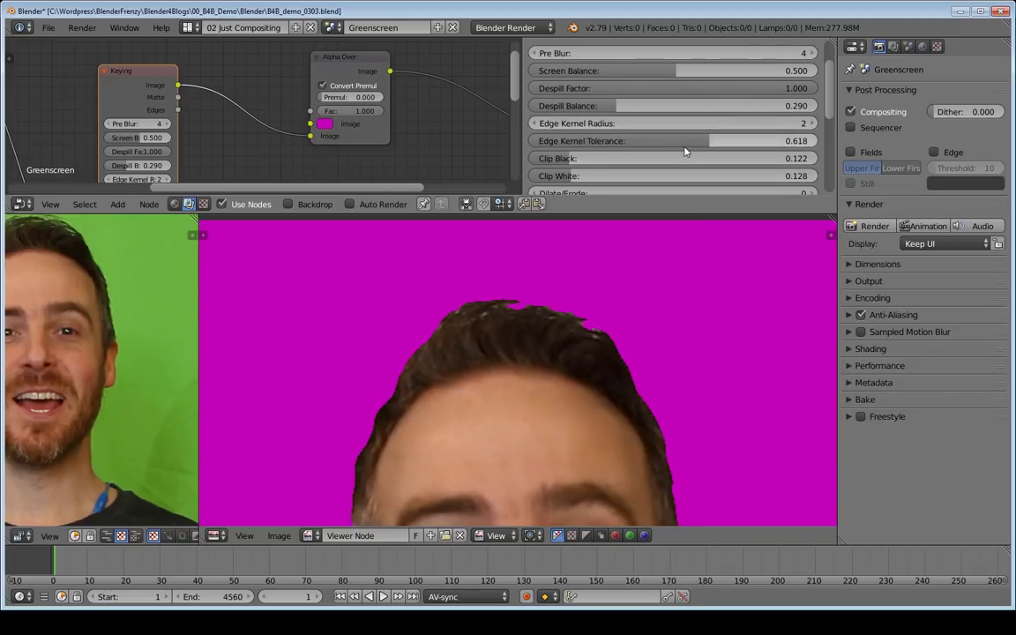
{"action": "middle_click_drag", "start_coordinate": [516, 342], "coordinate": [510, 319]}
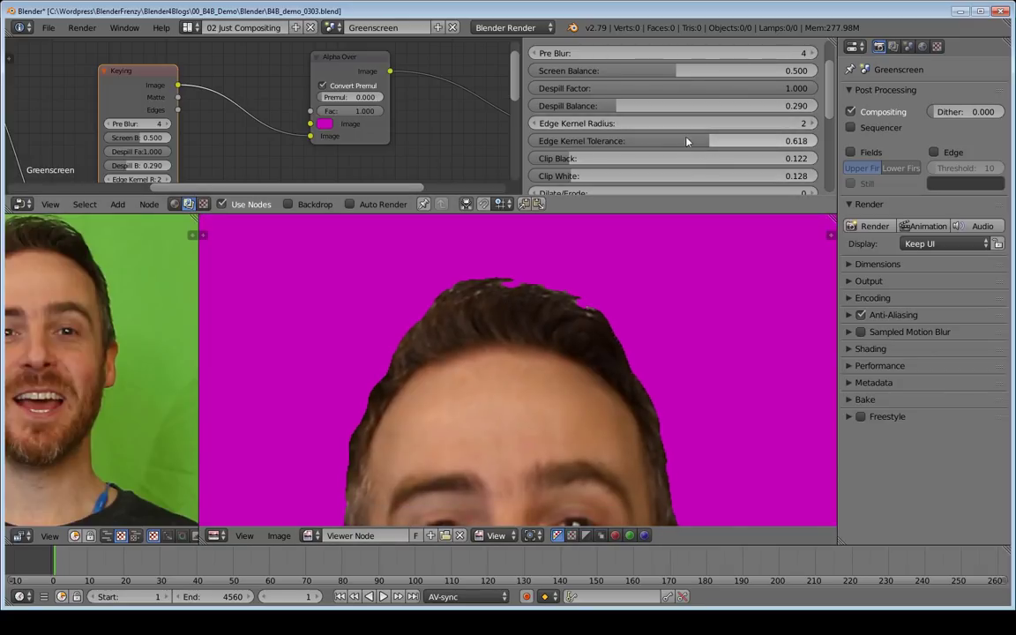
Step: Set the Keying node's Edge Kernel Radius to 3 and Feather Distance to -2, checking the edge at the neck and shoulder
{"action": "left_click", "coordinate": [813, 124]}
{"action": "scroll", "coordinate": [703, 117], "scroll_direction": "up", "scroll_amount": 2}
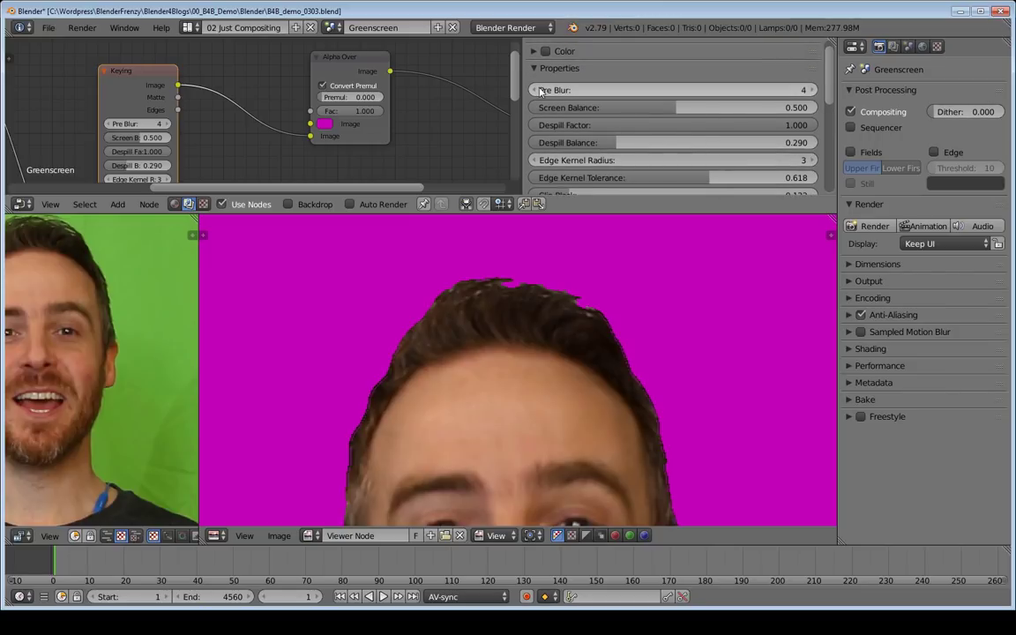
{"action": "scroll", "coordinate": [810, 97], "scroll_direction": "down", "scroll_amount": 5}
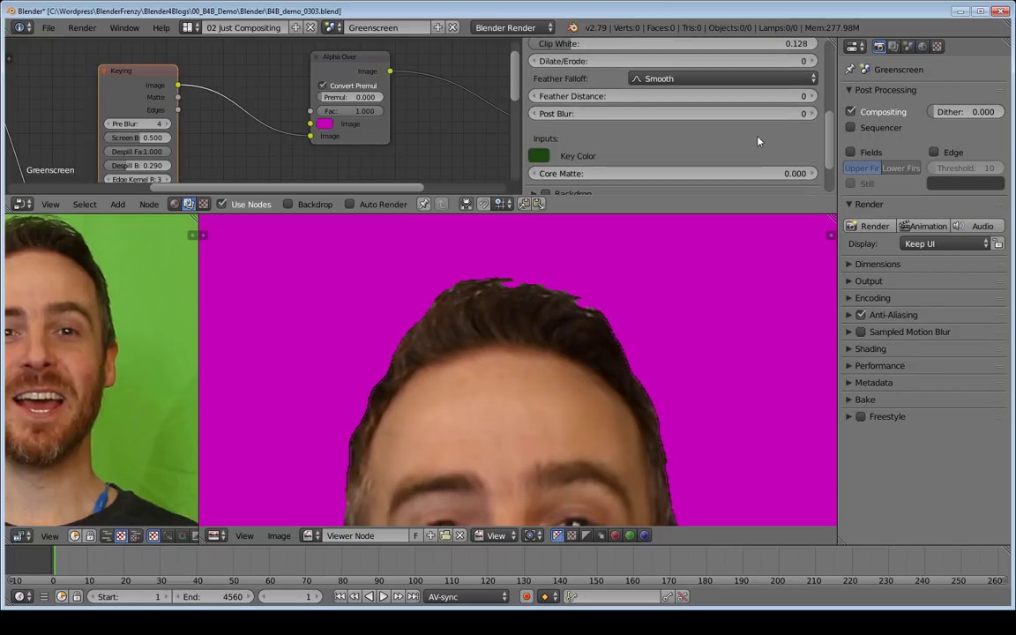
{"action": "left_click", "coordinate": [535, 96]}
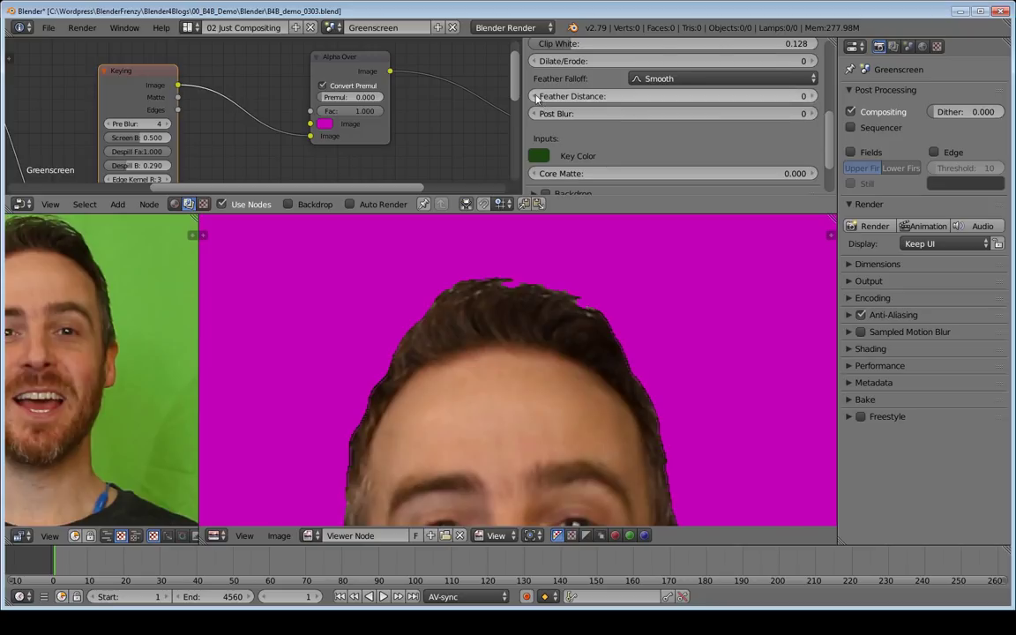
{"action": "left_click", "coordinate": [534, 96]}
{"action": "middle_click_drag", "start_coordinate": [621, 374], "coordinate": [557, 396]}
{"action": "scroll", "coordinate": [762, 91], "scroll_direction": "up", "scroll_amount": 5}
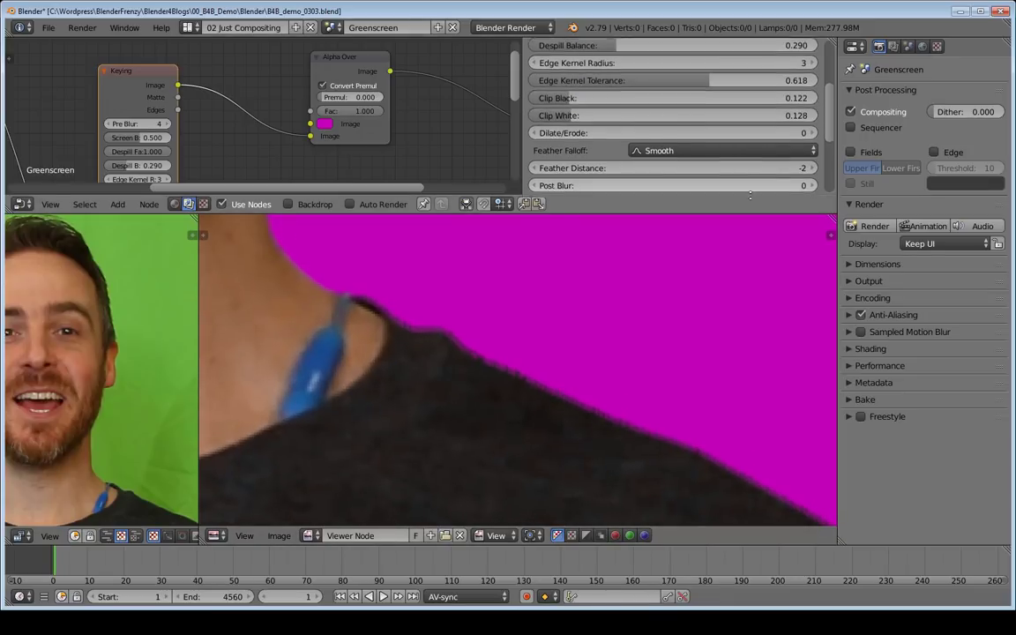
Step: Set the Keying node's Edge Kernel Tolerance to 0.321 and check the shirt's shoulder edge up close
{"action": "scroll", "coordinate": [762, 91], "scroll_direction": "up", "scroll_amount": 1}
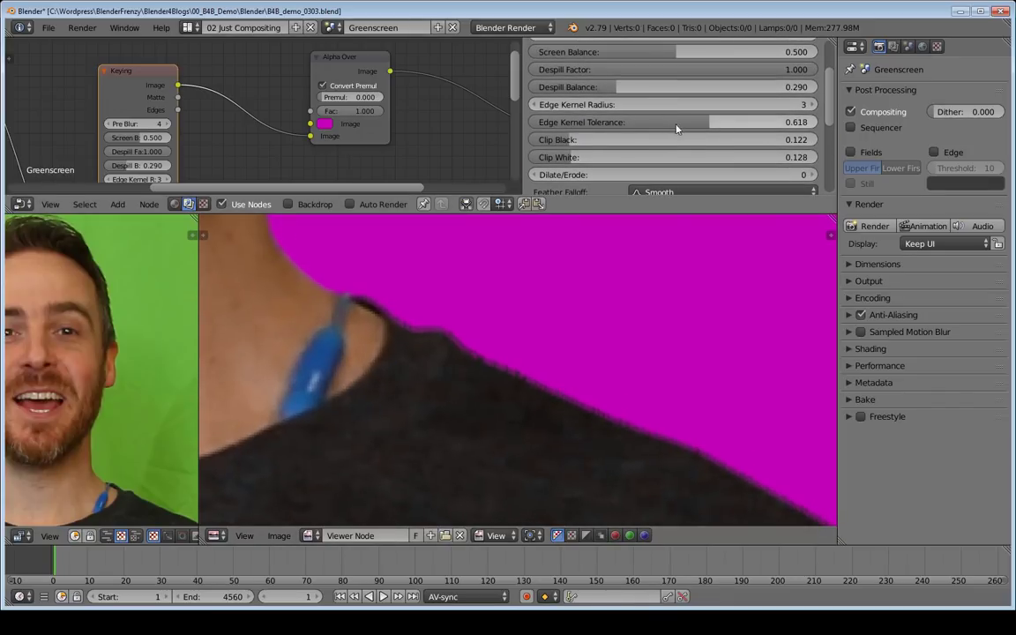
{"action": "left_click_drag", "start_coordinate": [670, 128], "coordinate": [585, 128]}
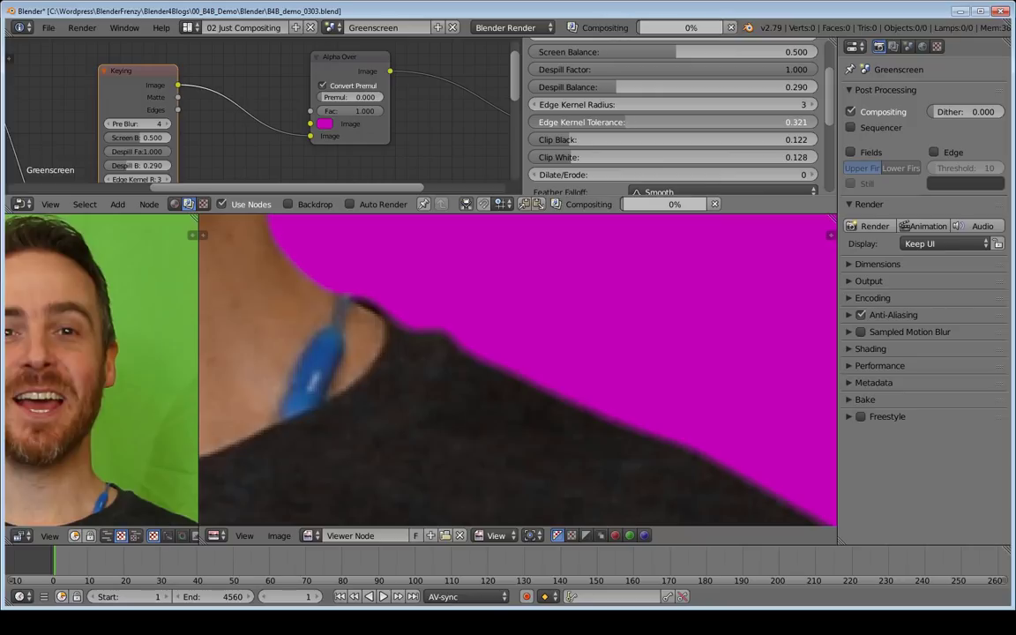
{"action": "middle_click_drag", "start_coordinate": [616, 408], "coordinate": [559, 287]}
{"action": "scroll", "coordinate": [559, 288], "scroll_direction": "down", "scroll_amount": 3}
{"action": "scroll", "coordinate": [598, 355], "scroll_direction": "up", "scroll_amount": 2}
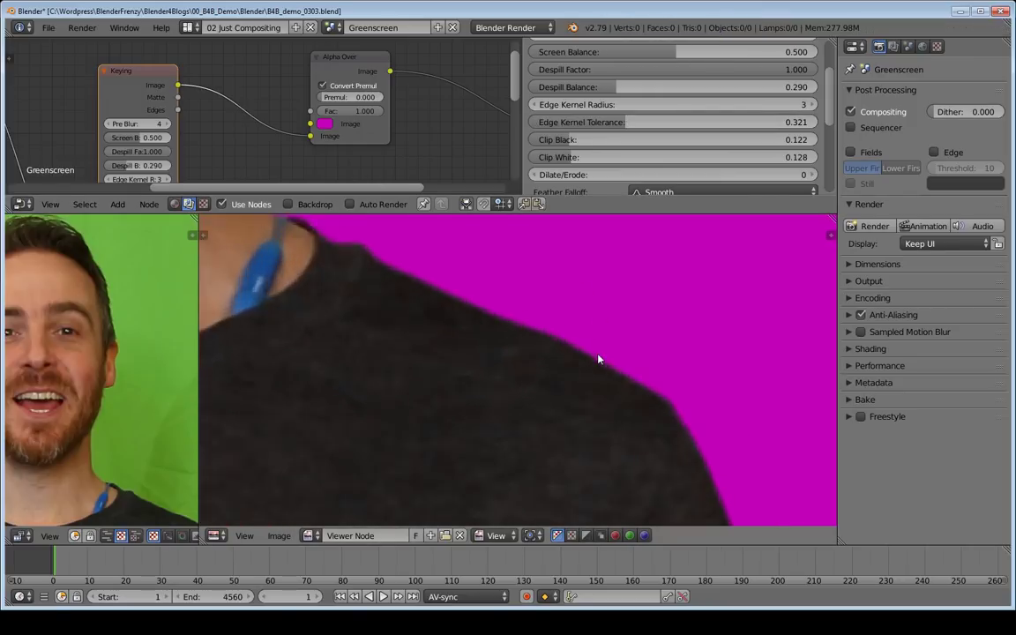
{"action": "scroll", "coordinate": [598, 359], "scroll_direction": "up", "scroll_amount": 2}
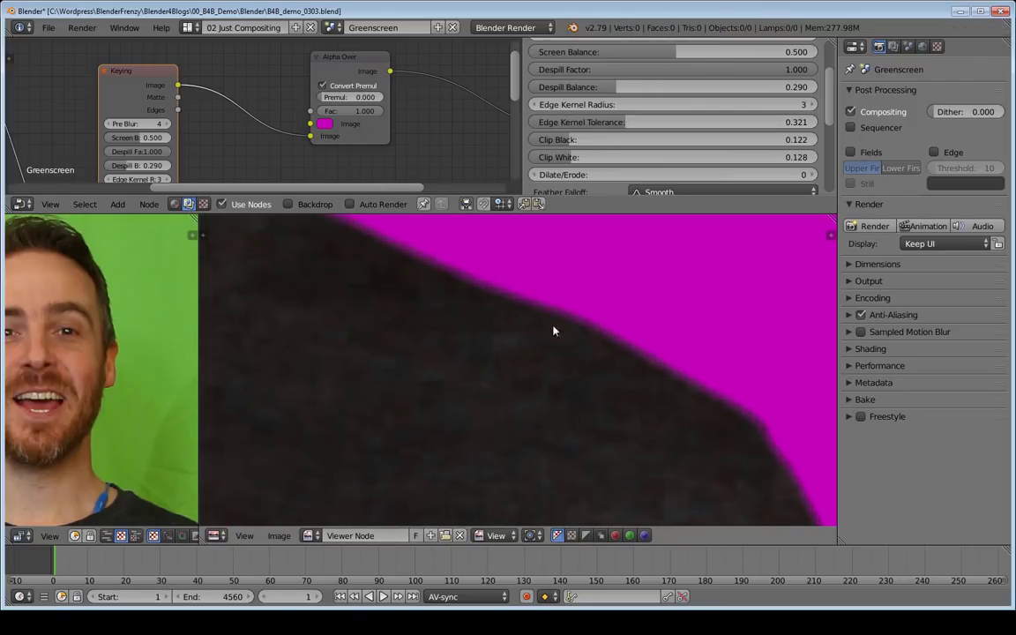
{"action": "middle_click_drag", "start_coordinate": [561, 316], "coordinate": [585, 398]}
{"action": "scroll", "coordinate": [554, 388], "scroll_direction": "down", "scroll_amount": 1}
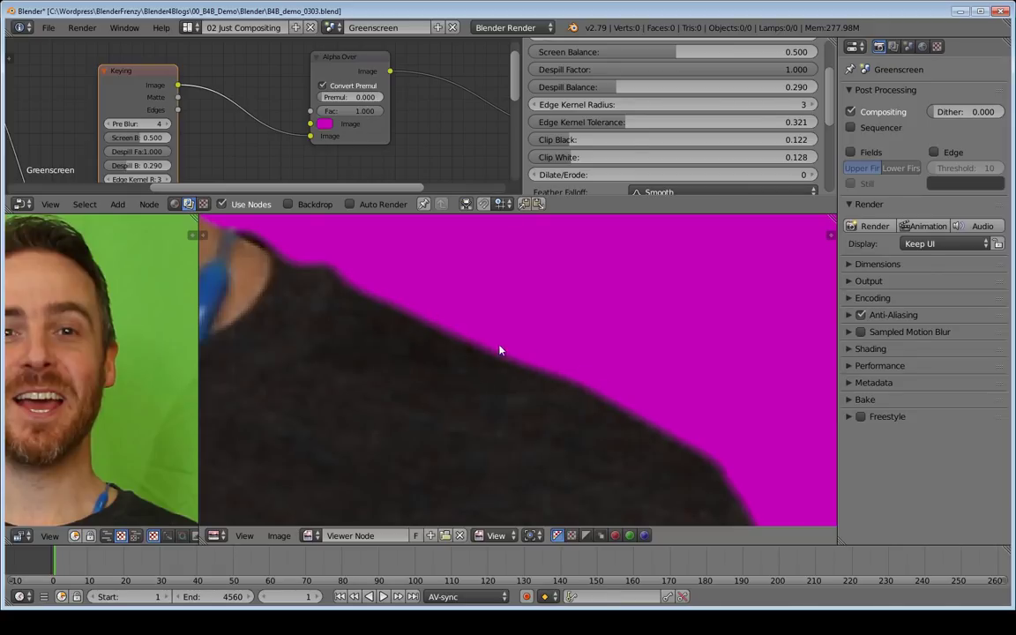
Step: Examine the keyed shirt, both sleeves and the gaps beside the arms against the magenta background
{"action": "scroll", "coordinate": [546, 404], "scroll_direction": "down", "scroll_amount": 6}
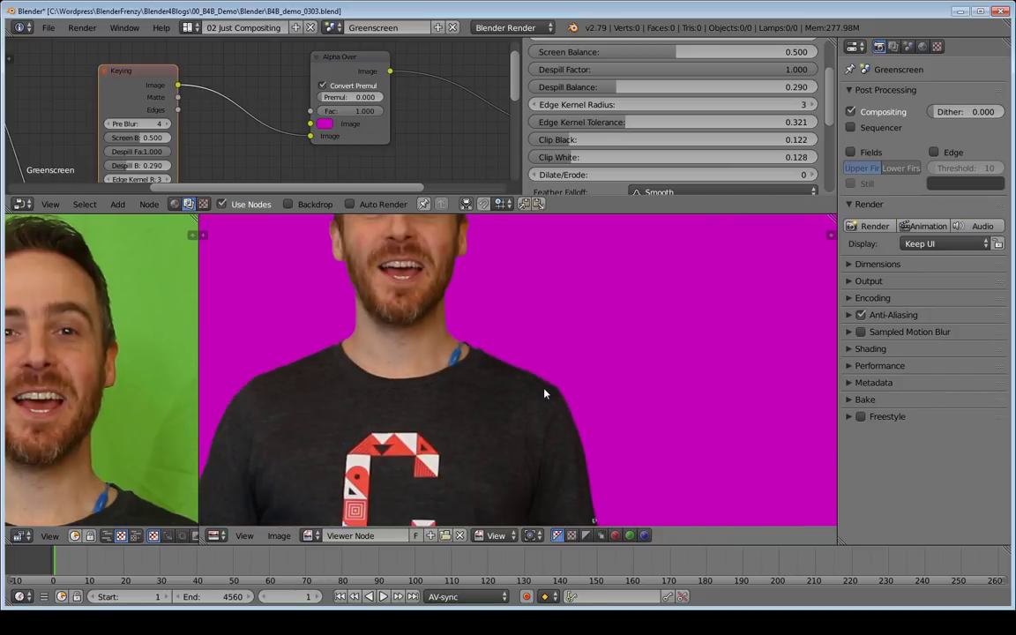
{"action": "scroll", "coordinate": [544, 393], "scroll_direction": "down", "scroll_amount": 1}
{"action": "middle_click_drag", "start_coordinate": [445, 391], "coordinate": [564, 347]}
{"action": "scroll", "coordinate": [425, 367], "scroll_direction": "down", "scroll_amount": 2}
{"action": "scroll", "coordinate": [426, 370], "scroll_direction": "up", "scroll_amount": 2}
{"action": "scroll", "coordinate": [425, 373], "scroll_direction": "up", "scroll_amount": 1}
{"action": "middle_click_drag", "start_coordinate": [425, 373], "coordinate": [496, 302]}
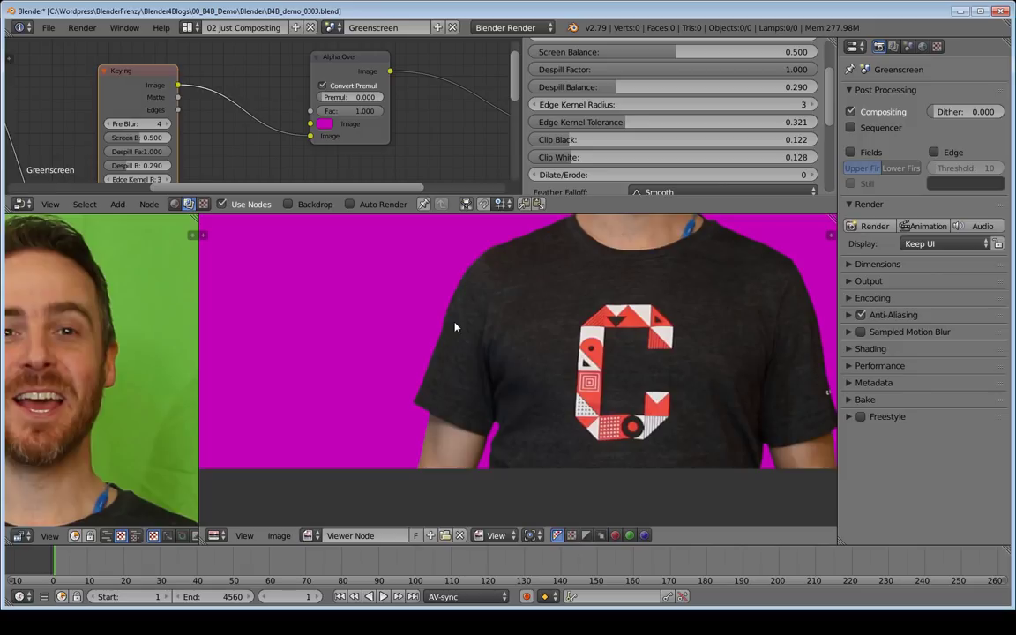
{"action": "scroll", "coordinate": [454, 328], "scroll_direction": "down", "scroll_amount": 1}
{"action": "scroll", "coordinate": [448, 351], "scroll_direction": "up", "scroll_amount": 6}
{"action": "middle_click_drag", "start_coordinate": [449, 351], "coordinate": [453, 338]}
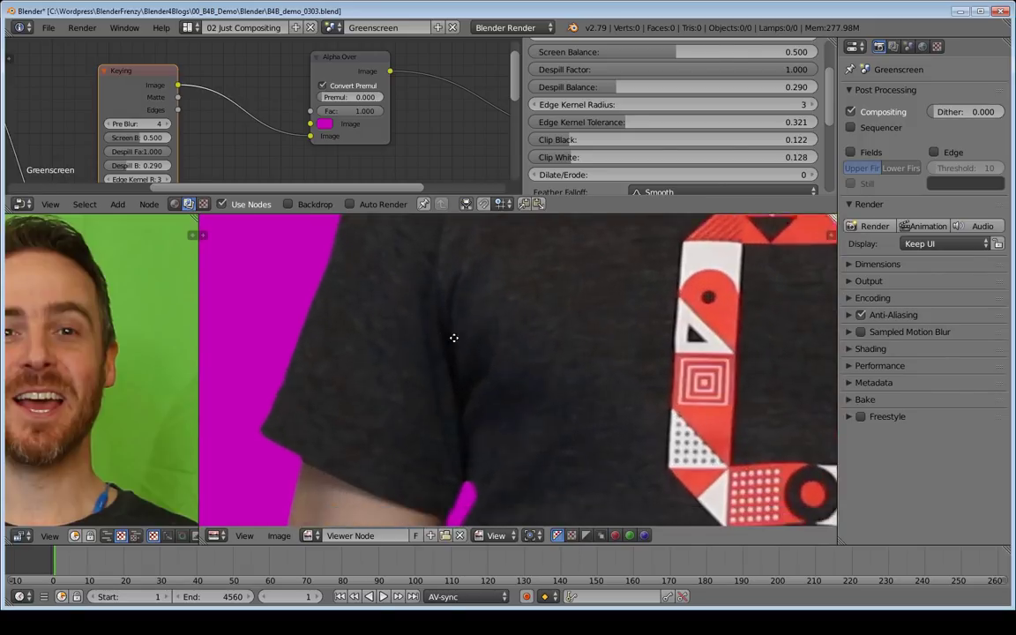
{"action": "scroll", "coordinate": [454, 337], "scroll_direction": "down", "scroll_amount": 1}
{"action": "scroll", "coordinate": [481, 386], "scroll_direction": "up", "scroll_amount": 1}
{"action": "scroll", "coordinate": [646, 369], "scroll_direction": "down", "scroll_amount": 1}
{"action": "scroll", "coordinate": [647, 370], "scroll_direction": "up", "scroll_amount": 1}
{"action": "middle_click_drag", "start_coordinate": [646, 369], "coordinate": [458, 357]}
{"action": "scroll", "coordinate": [640, 433], "scroll_direction": "down", "scroll_amount": 1}
{"action": "scroll", "coordinate": [608, 450], "scroll_direction": "up", "scroll_amount": 1}
{"action": "scroll", "coordinate": [441, 557], "scroll_direction": "down", "scroll_amount": 1}
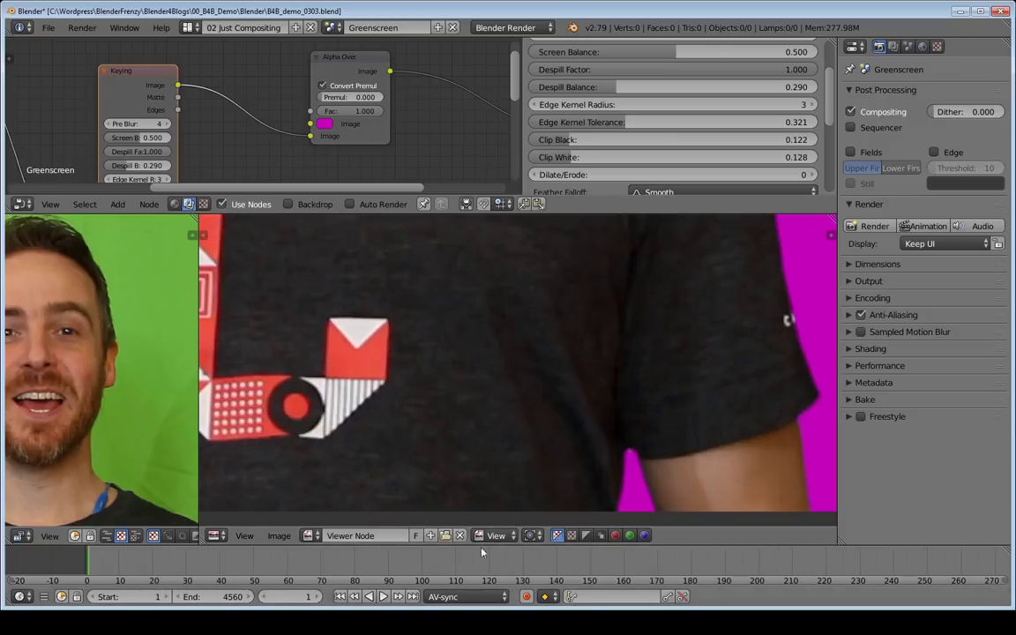
Step: Sample other frames of the footage up to frame 1966 and inspect the keyed head there
{"action": "left_click", "coordinate": [527, 562]}
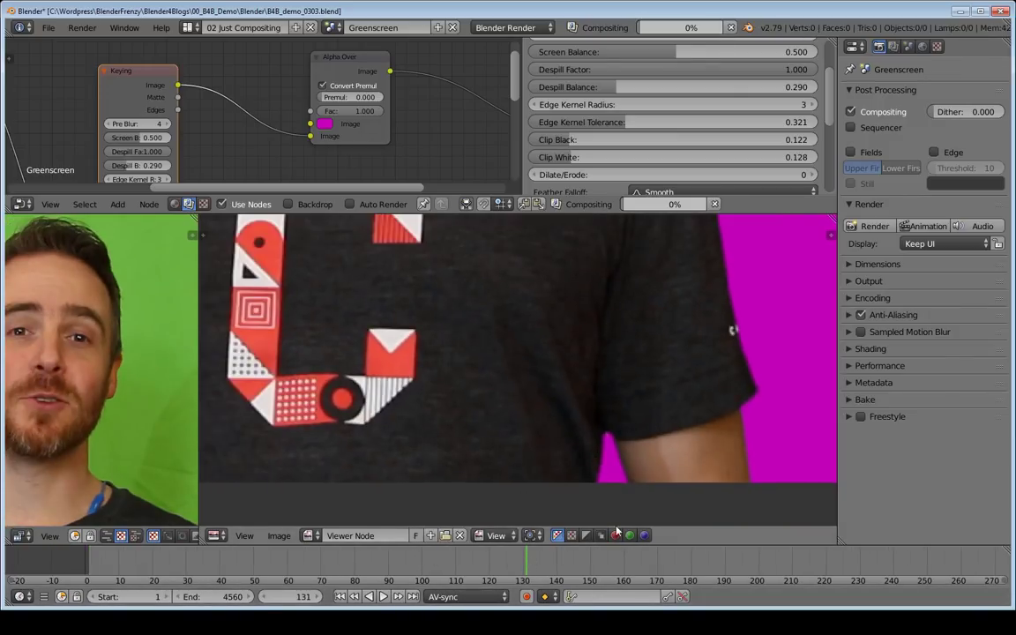
{"action": "left_click", "coordinate": [809, 564]}
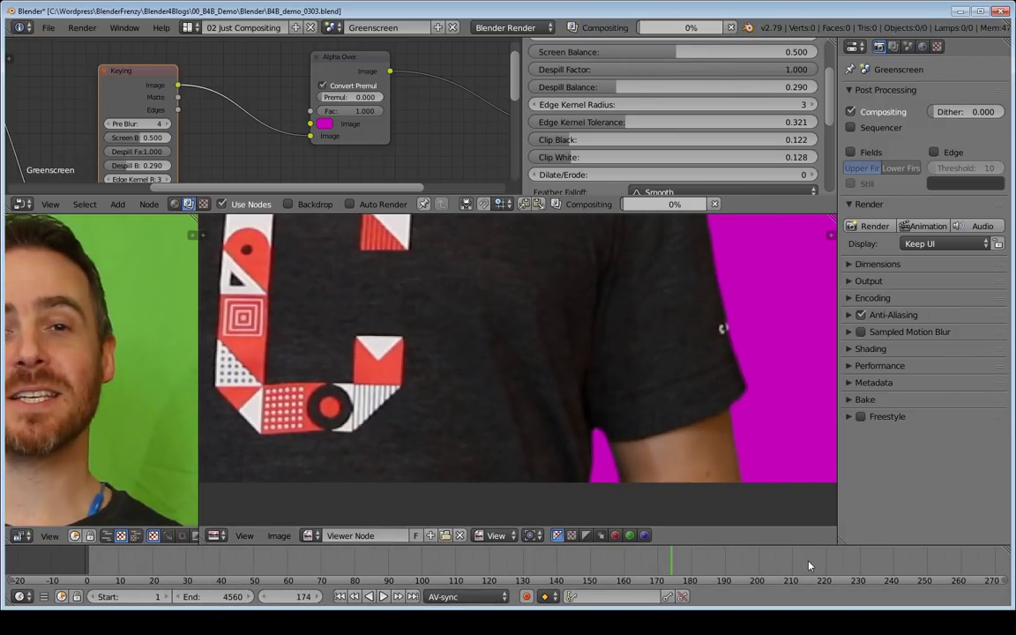
{"action": "key", "text": "Home"}
{"action": "left_click", "coordinate": [458, 564]}
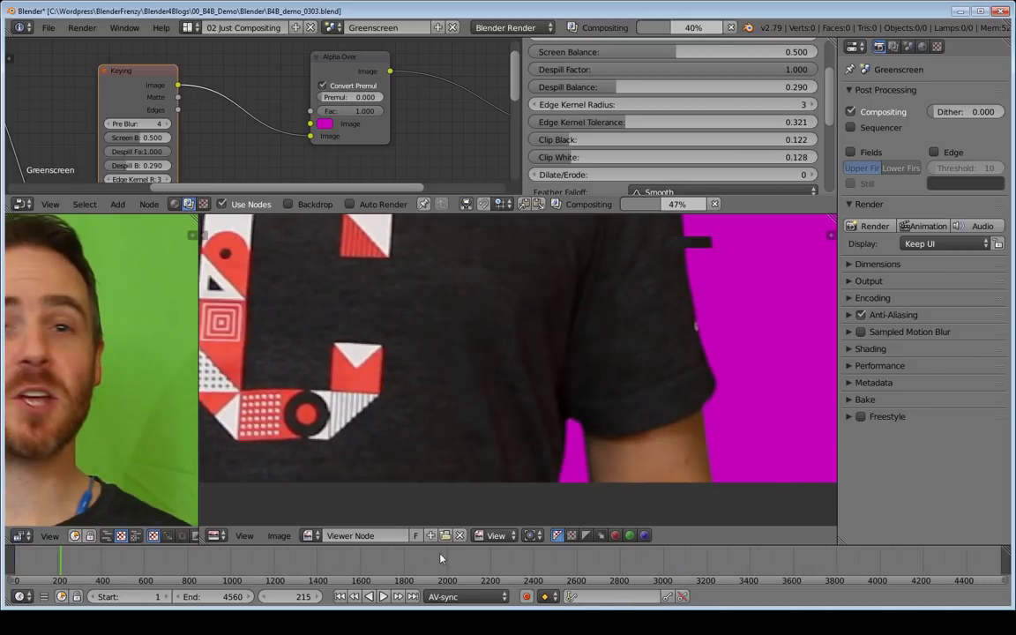
{"action": "scroll", "coordinate": [80, 344], "scroll_direction": "down", "scroll_amount": 5}
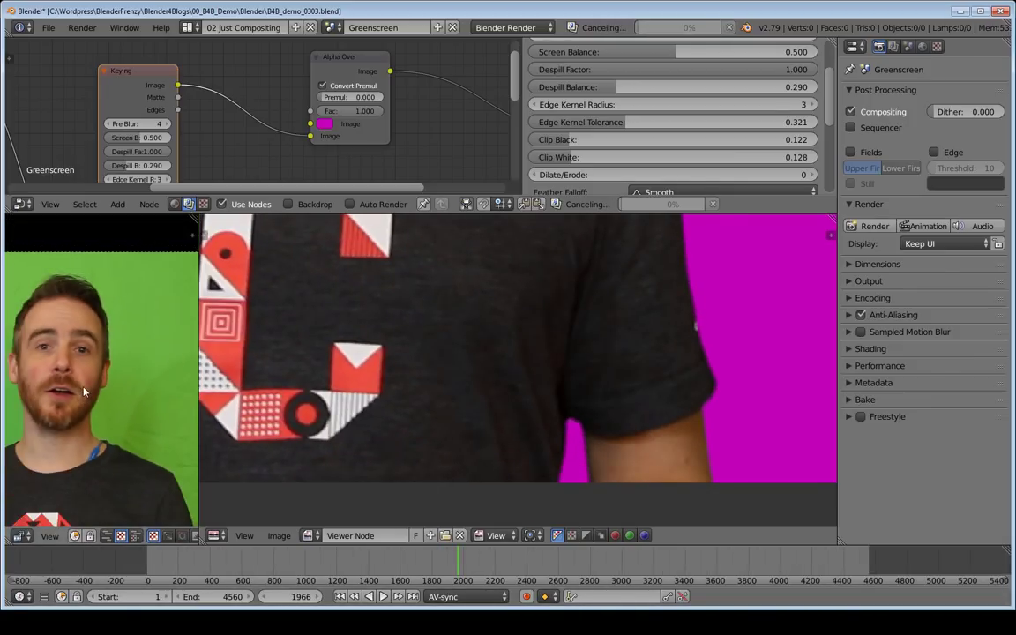
{"action": "scroll", "coordinate": [529, 357], "scroll_direction": "down", "scroll_amount": 5}
{"action": "middle_click_drag", "start_coordinate": [510, 353], "coordinate": [529, 527]}
{"action": "scroll", "coordinate": [482, 302], "scroll_direction": "up", "scroll_amount": 1}
{"action": "scroll", "coordinate": [482, 302], "scroll_direction": "up", "scroll_amount": 3}
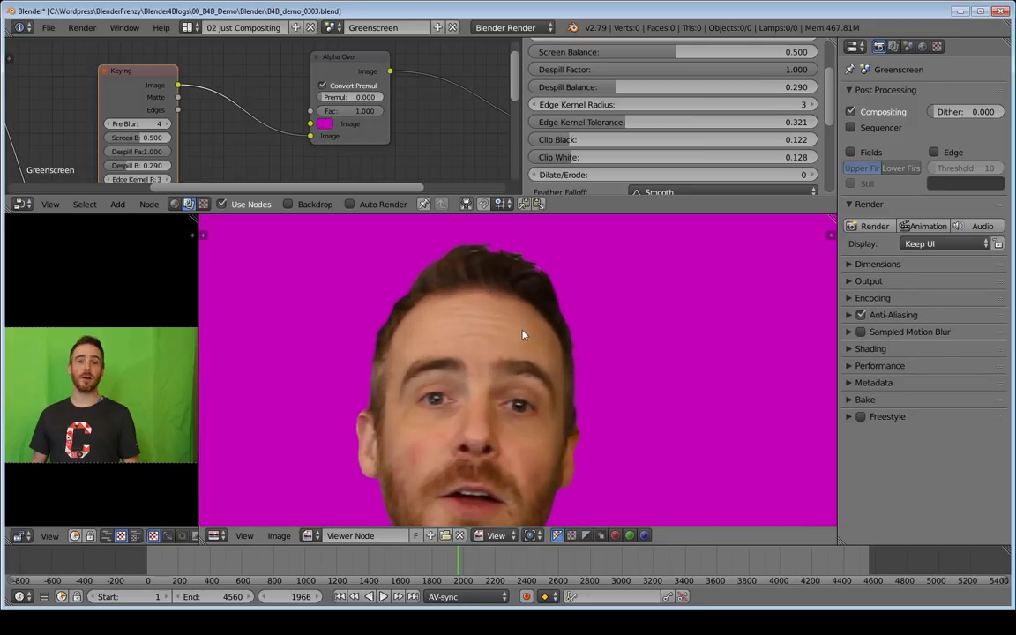
Step: Play back part of the footage, stop it and go to frame 3157
{"action": "key", "text": "alt+a"}
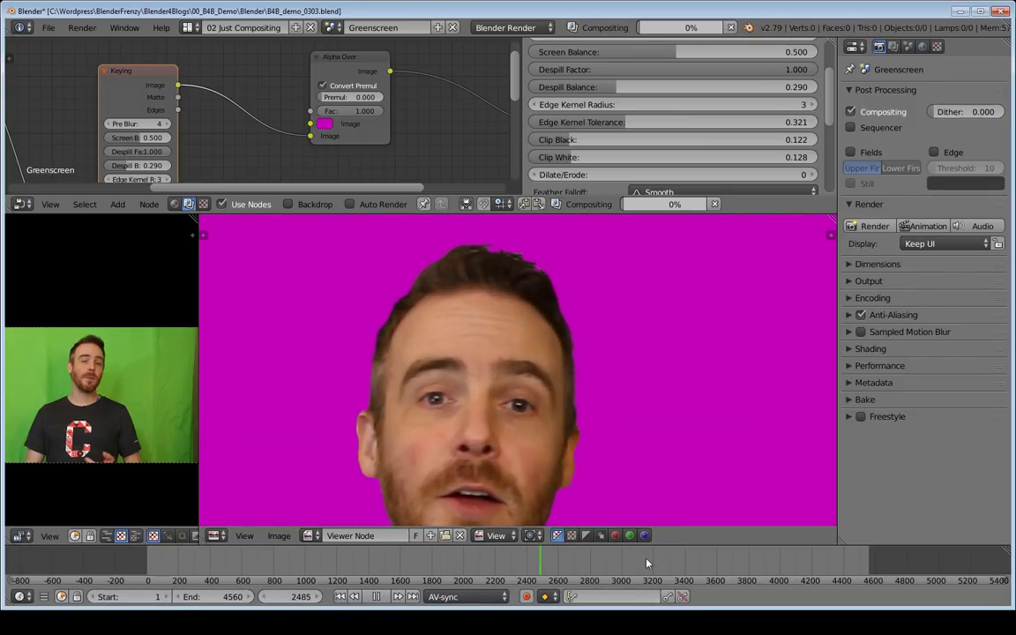
{"action": "key", "text": "alt+a"}
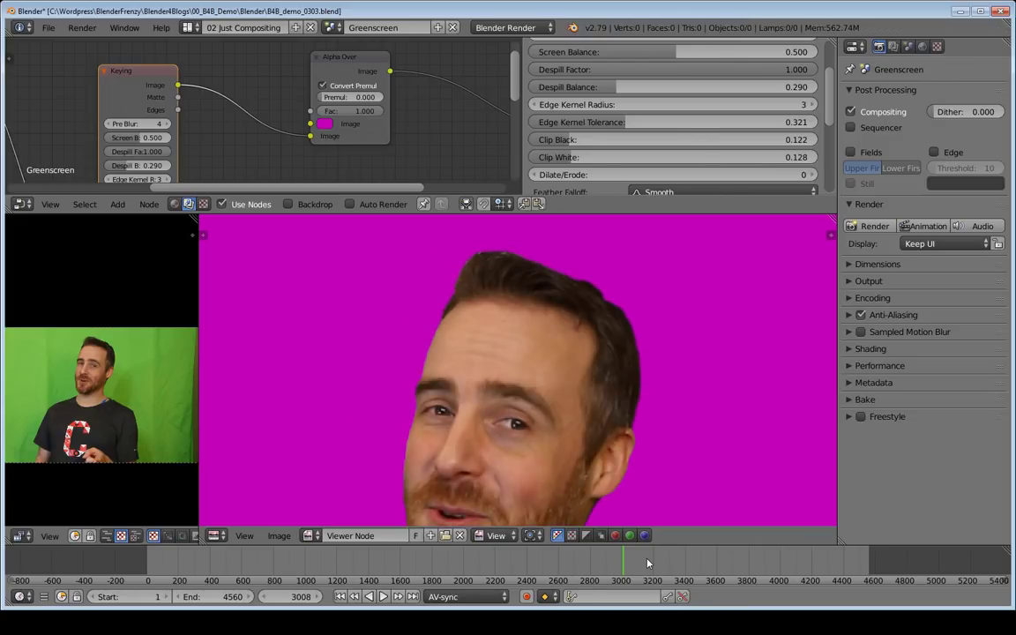
{"action": "left_click", "coordinate": [647, 562]}
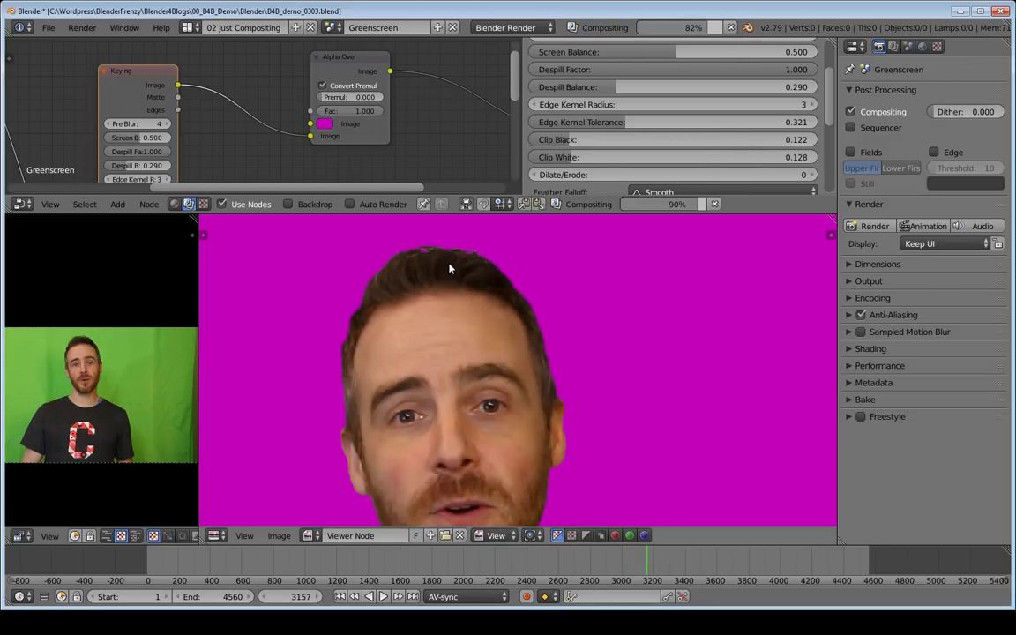
Step: Set the Keying node's Clip Black to 0.096 and Clip White to 0.068 while checking the hair edge
{"action": "scroll", "coordinate": [443, 266], "scroll_direction": "up", "scroll_amount": 2}
{"action": "middle_click_drag", "start_coordinate": [443, 265], "coordinate": [544, 360]}
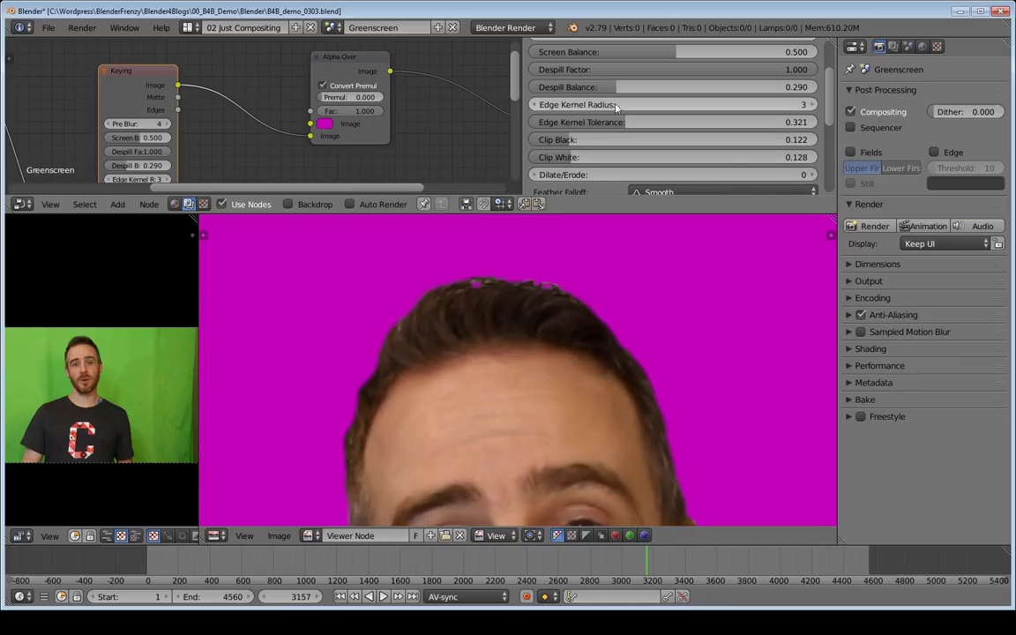
{"action": "left_click_drag", "start_coordinate": [571, 140], "coordinate": [554, 157]}
{"action": "middle_click_drag", "start_coordinate": [509, 365], "coordinate": [464, 446]}
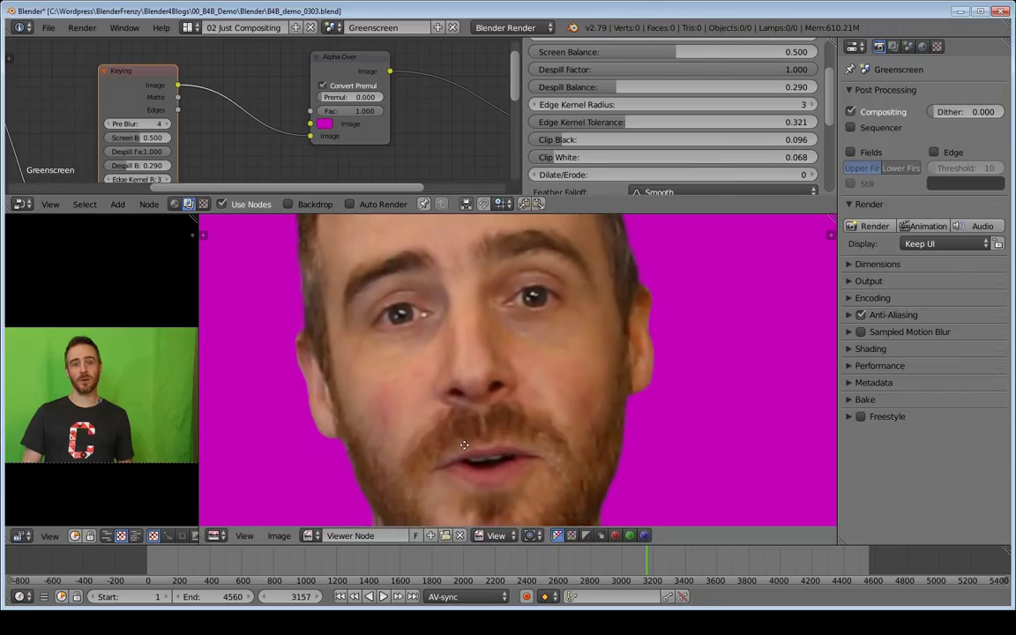
Step: Examine the composite's edges around the body, neck and shoulder at frame 3157
{"action": "scroll", "coordinate": [532, 443], "scroll_direction": "down", "scroll_amount": 2}
{"action": "middle_click_drag", "start_coordinate": [633, 468], "coordinate": [513, 345]}
{"action": "scroll", "coordinate": [516, 352], "scroll_direction": "down", "scroll_amount": 1}
{"action": "scroll", "coordinate": [449, 448], "scroll_direction": "up", "scroll_amount": 2}
{"action": "scroll", "coordinate": [529, 452], "scroll_direction": "down", "scroll_amount": 1}
{"action": "scroll", "coordinate": [529, 454], "scroll_direction": "up", "scroll_amount": 3}
{"action": "middle_click_drag", "start_coordinate": [533, 457], "coordinate": [565, 243]}
{"action": "scroll", "coordinate": [621, 393], "scroll_direction": "up", "scroll_amount": 1}
{"action": "middle_click_drag", "start_coordinate": [623, 393], "coordinate": [556, 515]}
{"action": "scroll", "coordinate": [469, 431], "scroll_direction": "up", "scroll_amount": 1}
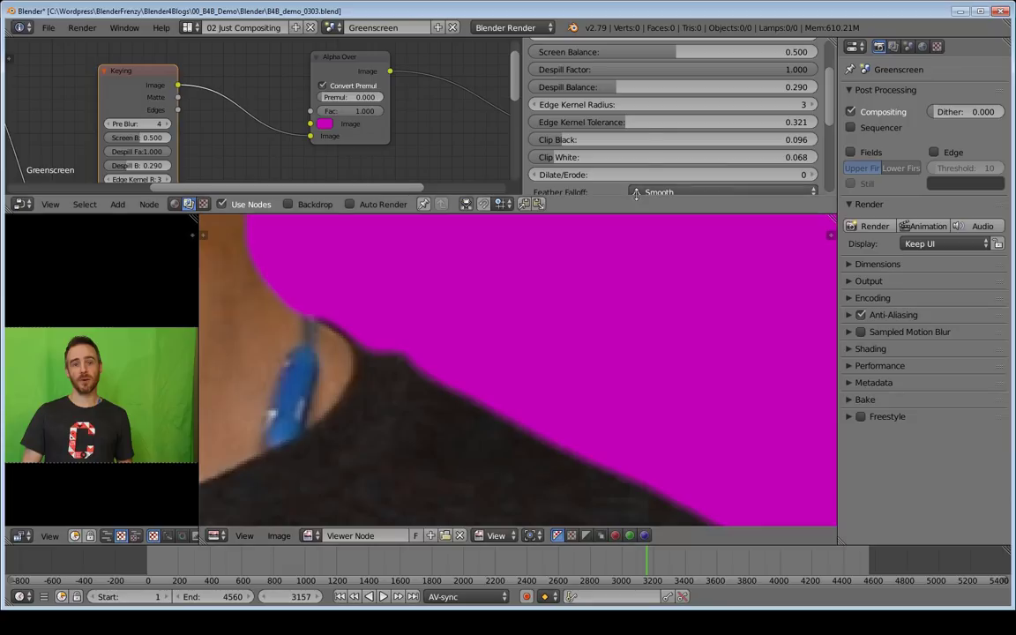
Step: Set the Keying node's Edge Kernel Tolerance to 0.404 and Post Blur to 2, checking the shoulder edge
{"action": "left_click_drag", "start_coordinate": [618, 122], "coordinate": [650, 122]}
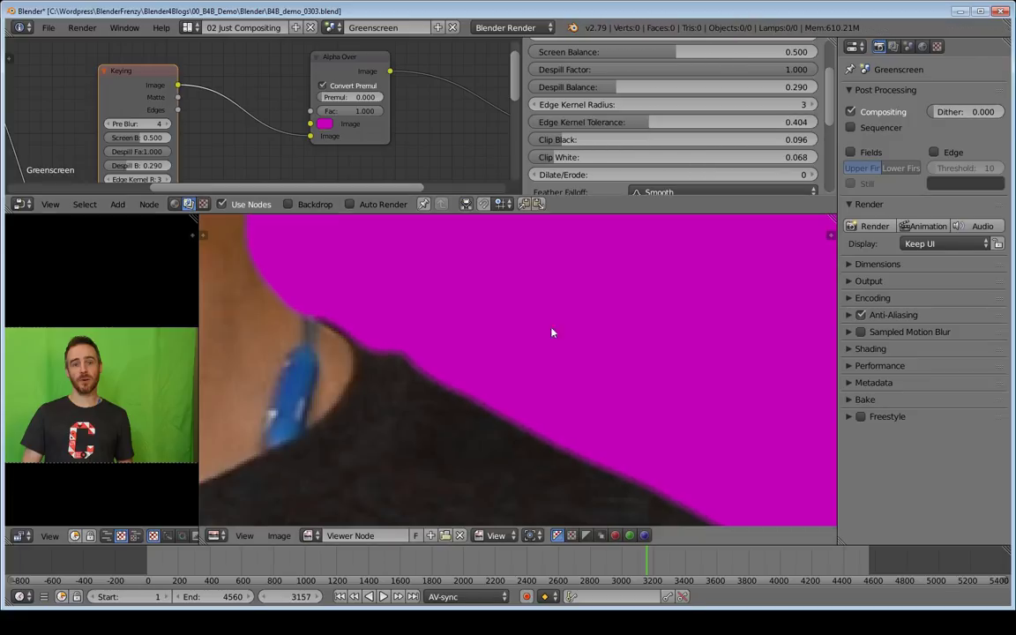
{"action": "scroll", "coordinate": [679, 177], "scroll_direction": "down", "scroll_amount": 3}
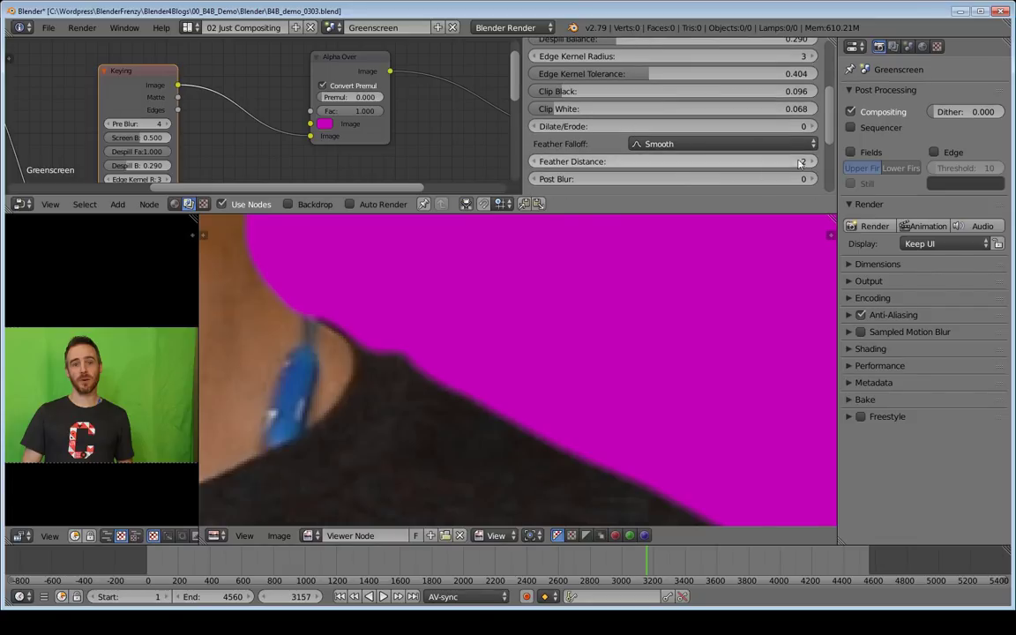
{"action": "scroll", "coordinate": [706, 115], "scroll_direction": "down", "scroll_amount": 1}
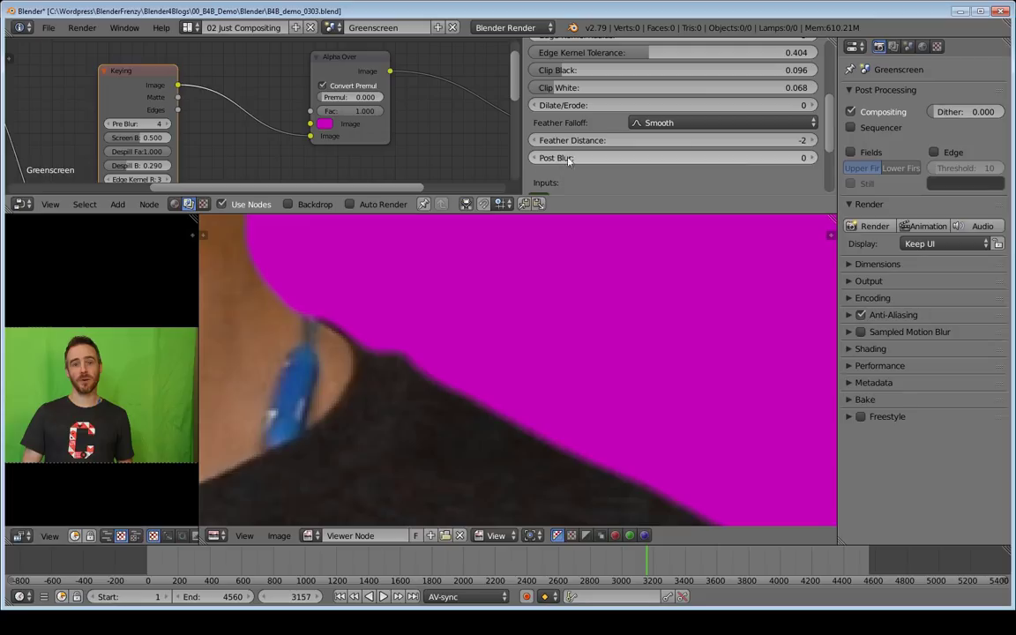
{"action": "left_click", "coordinate": [812, 157]}
{"action": "left_click", "coordinate": [812, 158]}
{"action": "middle_click_drag", "start_coordinate": [440, 367], "coordinate": [605, 294]}
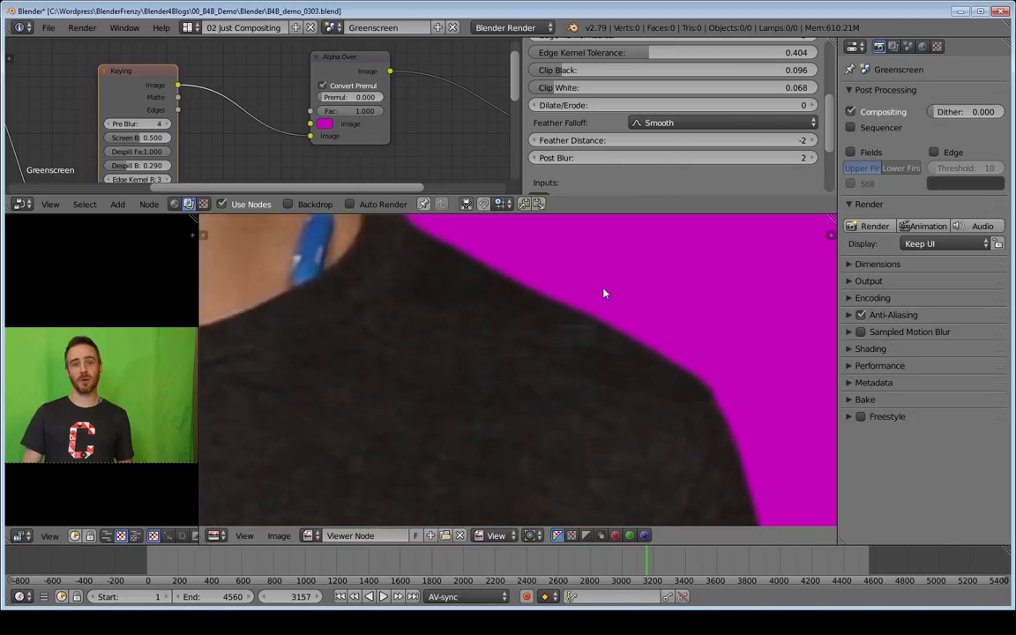
Step: Set the Keying node's Feather Distance to 0 and check the edge around the hair
{"action": "left_click", "coordinate": [811, 141]}
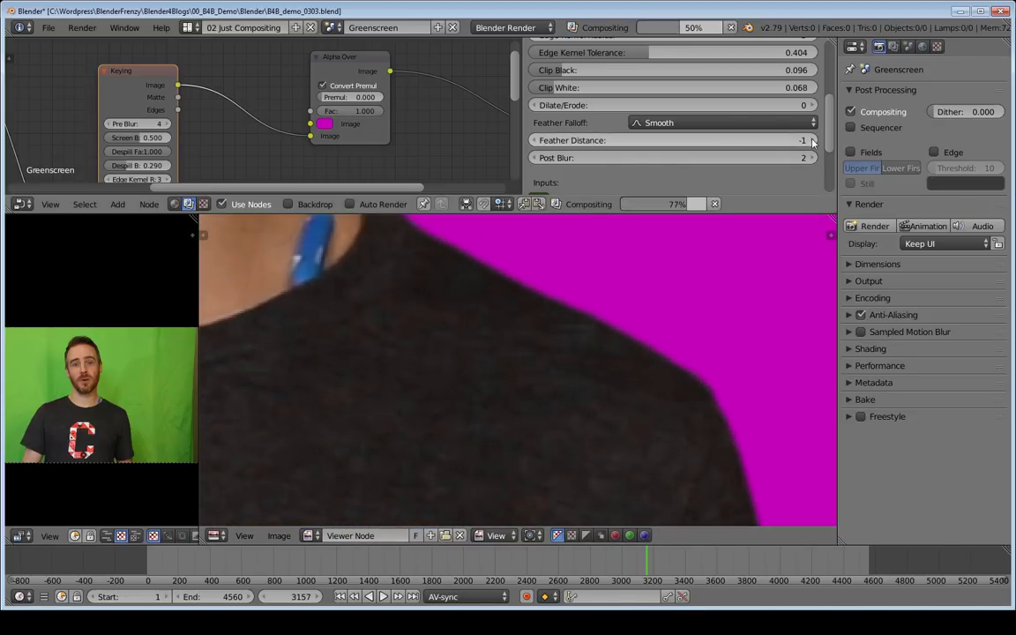
{"action": "left_click", "coordinate": [811, 141]}
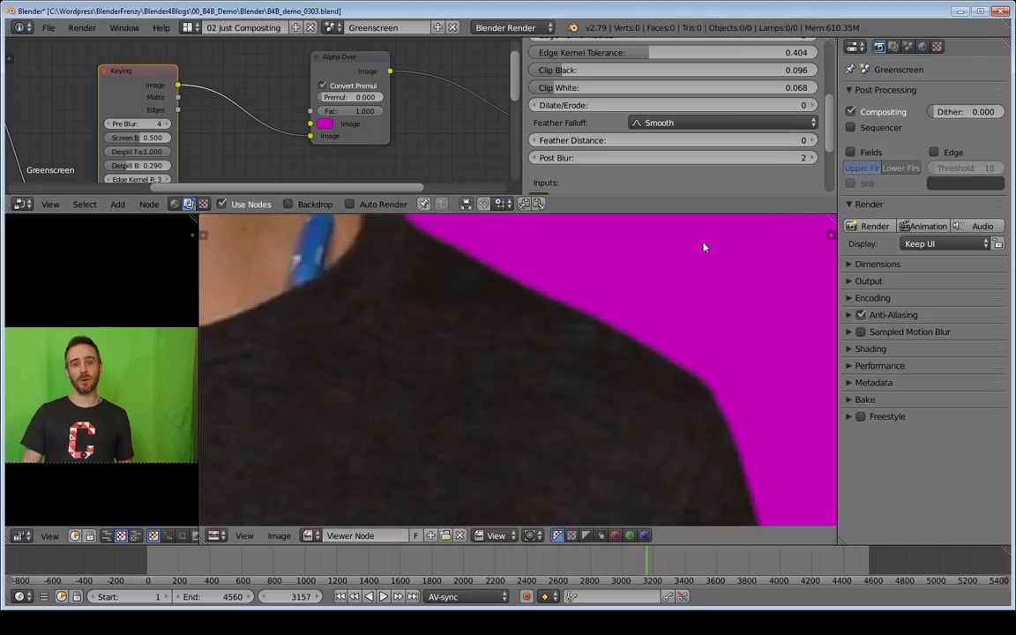
{"action": "middle_click_drag", "start_coordinate": [534, 355], "coordinate": [579, 487]}
{"action": "middle_click_drag", "start_coordinate": [440, 375], "coordinate": [712, 346]}
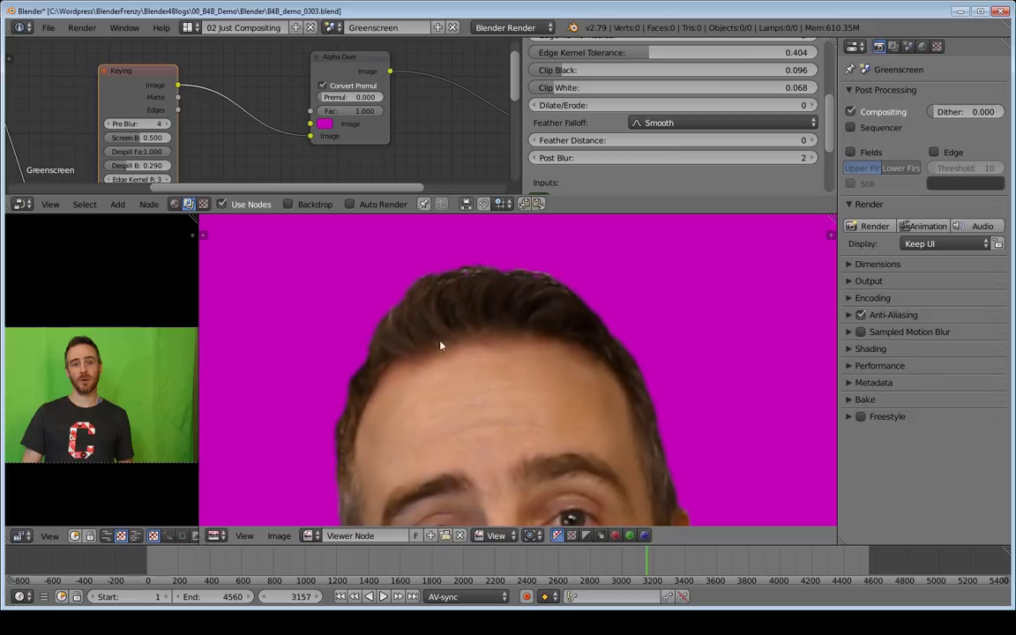
Step: Inspect the keyed edges along the beard, neck and the shoulder opposite the blue cord
{"action": "scroll", "coordinate": [442, 345], "scroll_direction": "down", "scroll_amount": 2}
{"action": "middle_click_drag", "start_coordinate": [543, 218], "coordinate": [567, 242]}
{"action": "middle_click_drag", "start_coordinate": [587, 349], "coordinate": [601, 437]}
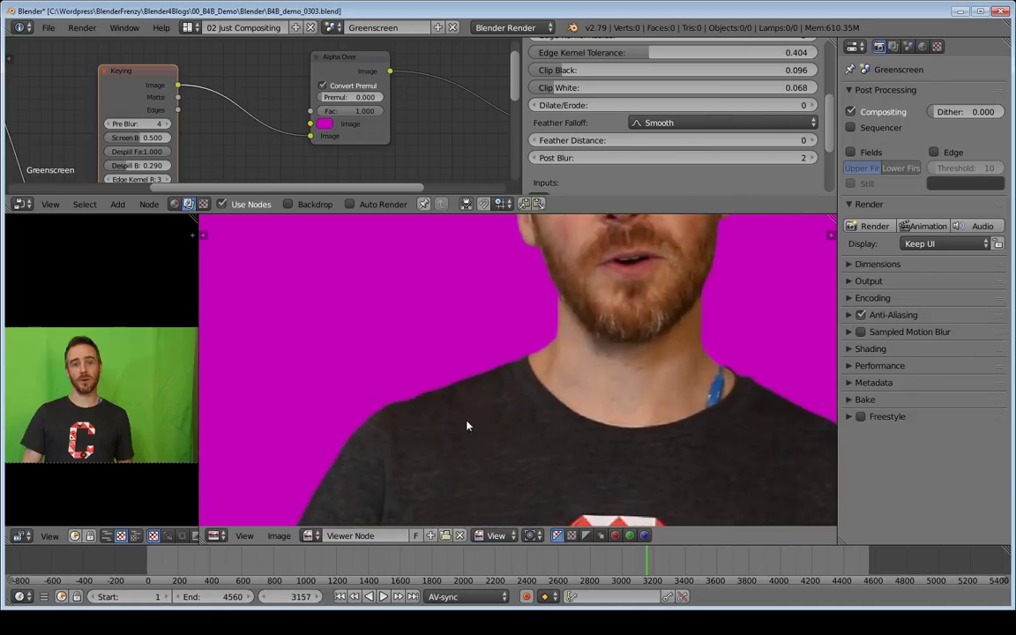
{"action": "middle_click_drag", "start_coordinate": [462, 430], "coordinate": [556, 381]}
{"action": "scroll", "coordinate": [448, 383], "scroll_direction": "up", "scroll_amount": 2}
{"action": "scroll", "coordinate": [431, 393], "scroll_direction": "up", "scroll_amount": 1}
{"action": "scroll", "coordinate": [467, 441], "scroll_direction": "down", "scroll_amount": 1}
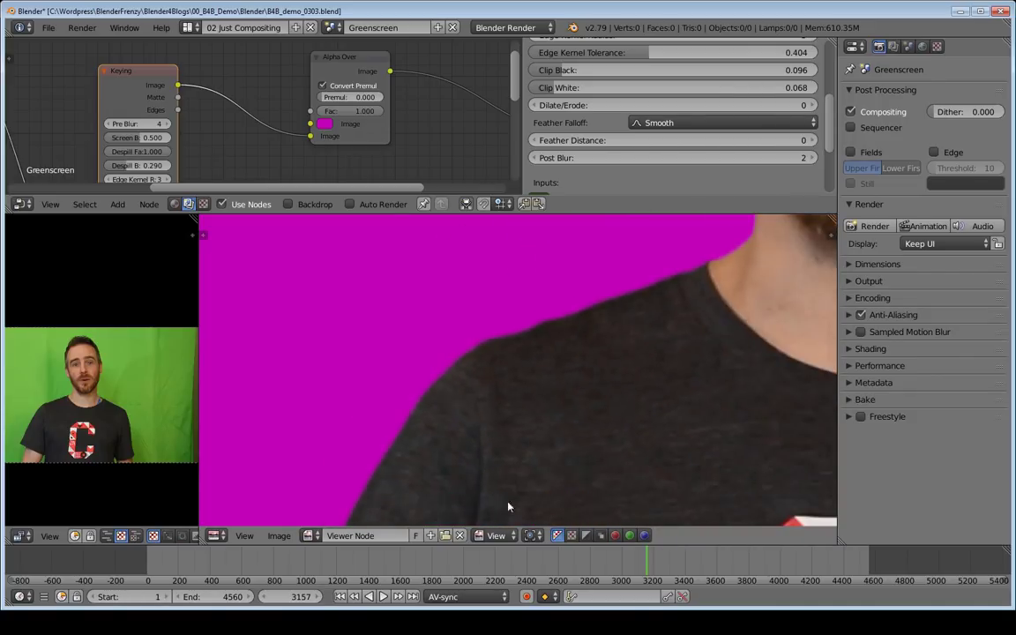
Step: Go to frame 2046 and inspect the key around the head, shoulders, sleeve and moving hand
{"action": "left_click", "coordinate": [471, 553]}
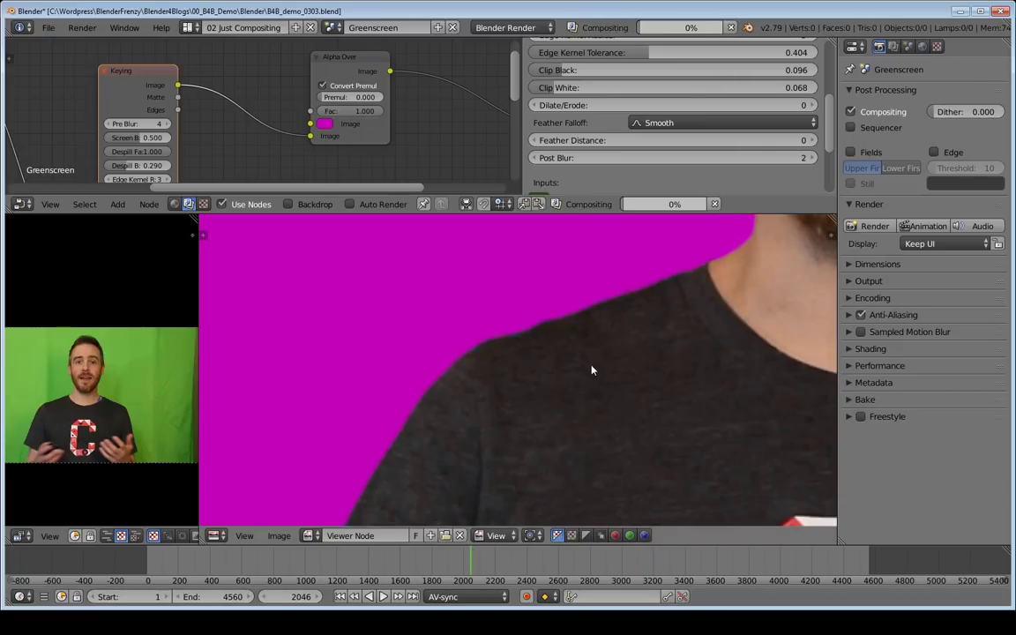
{"action": "middle_click_drag", "start_coordinate": [543, 310], "coordinate": [523, 524]}
{"action": "scroll", "coordinate": [797, 381], "scroll_direction": "up", "scroll_amount": 1}
{"action": "scroll", "coordinate": [799, 381], "scroll_direction": "up", "scroll_amount": 1}
{"action": "middle_click_drag", "start_coordinate": [806, 376], "coordinate": [397, 332]}
{"action": "scroll", "coordinate": [395, 329], "scroll_direction": "up", "scroll_amount": 1}
{"action": "scroll", "coordinate": [379, 336], "scroll_direction": "down", "scroll_amount": 1}
{"action": "scroll", "coordinate": [423, 363], "scroll_direction": "down", "scroll_amount": 1}
{"action": "middle_click_drag", "start_coordinate": [438, 373], "coordinate": [585, 346]}
{"action": "middle_click_drag", "start_coordinate": [415, 392], "coordinate": [599, 356]}
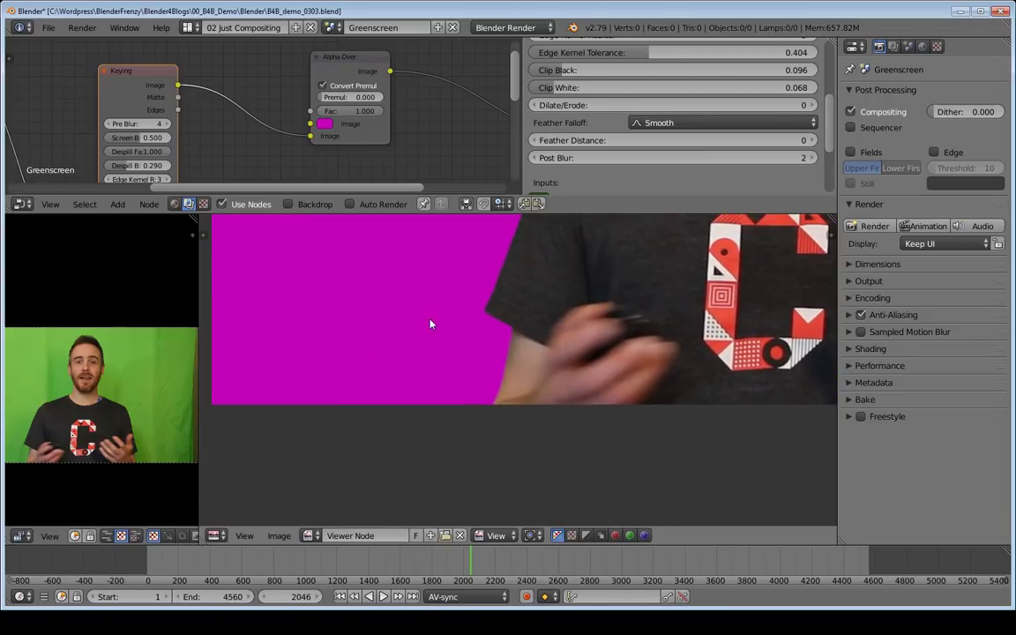
Step: Scrub and play through the footage, checking the keyed sleeve and arm edges at several frames, and stop at frame 2745
{"action": "left_click", "coordinate": [459, 554]}
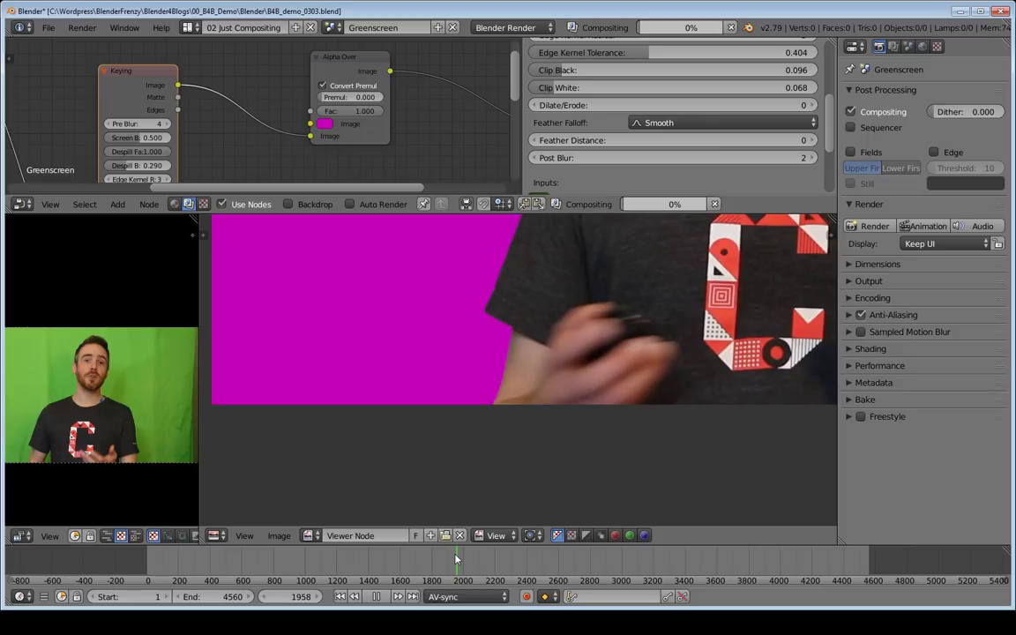
{"action": "left_click", "coordinate": [351, 563]}
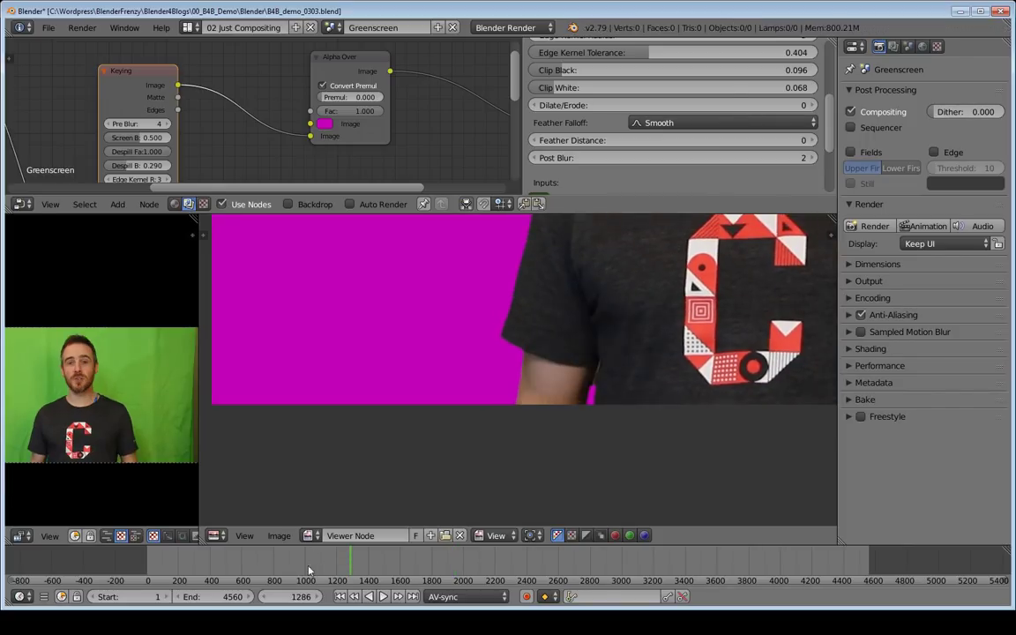
{"action": "left_click", "coordinate": [277, 565]}
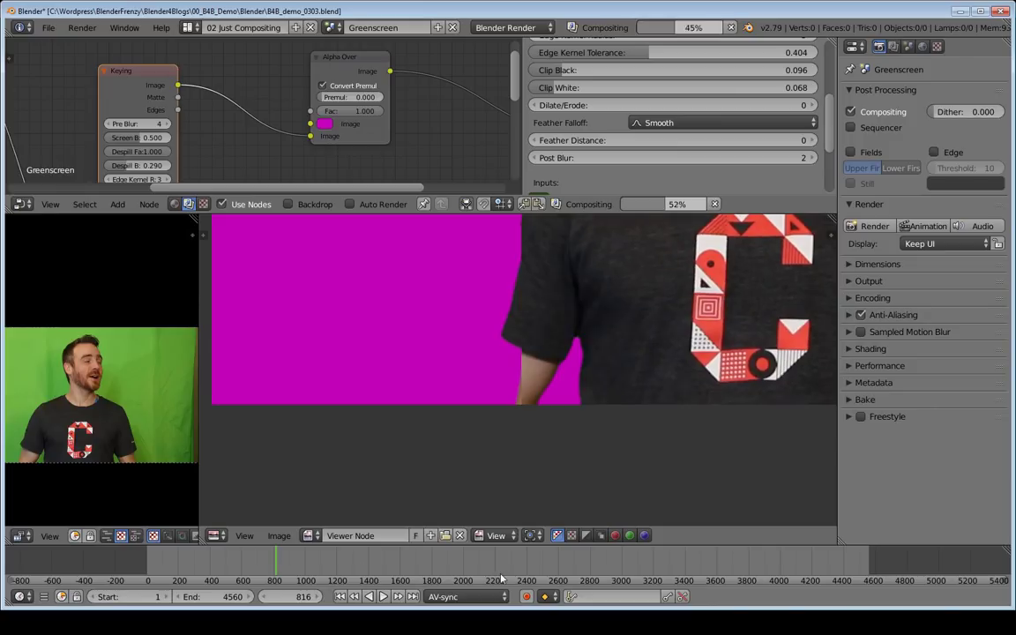
{"action": "key", "text": "alt+a"}
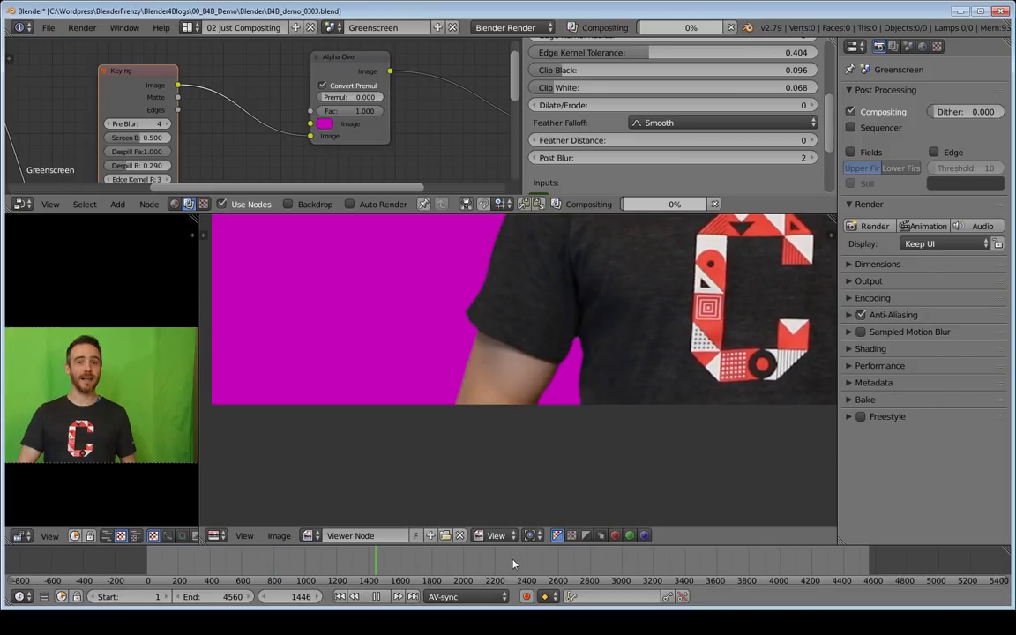
{"action": "key", "text": "alt+a"}
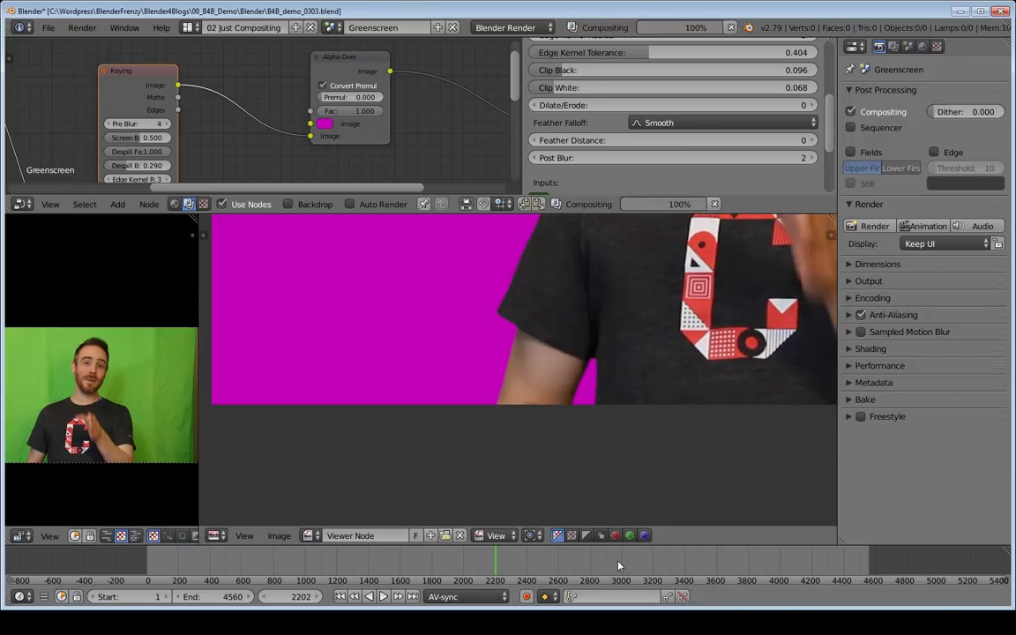
{"action": "left_click", "coordinate": [618, 565]}
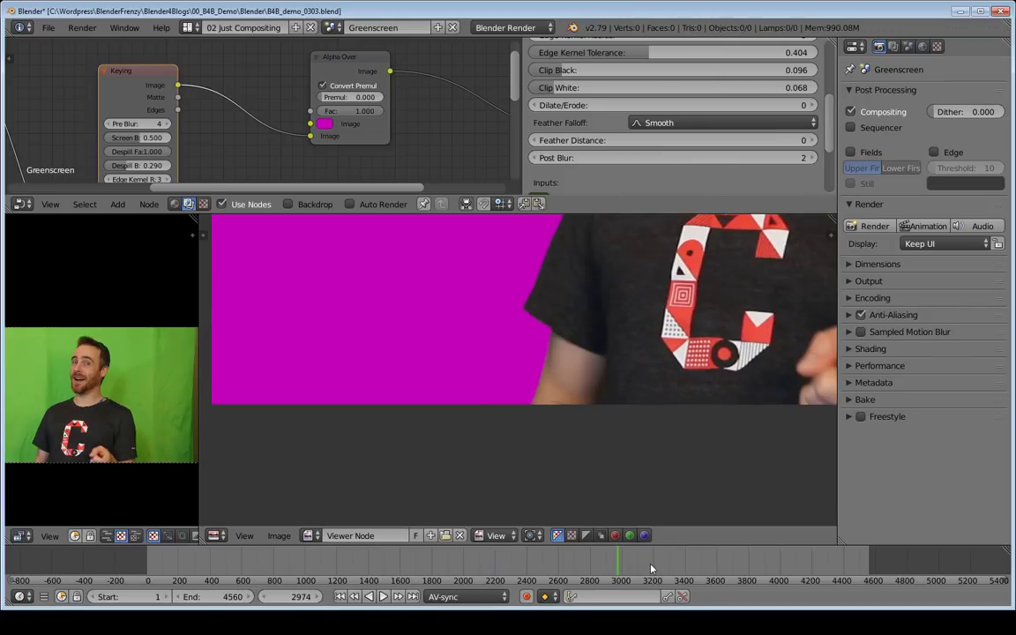
{"action": "left_click", "coordinate": [530, 558]}
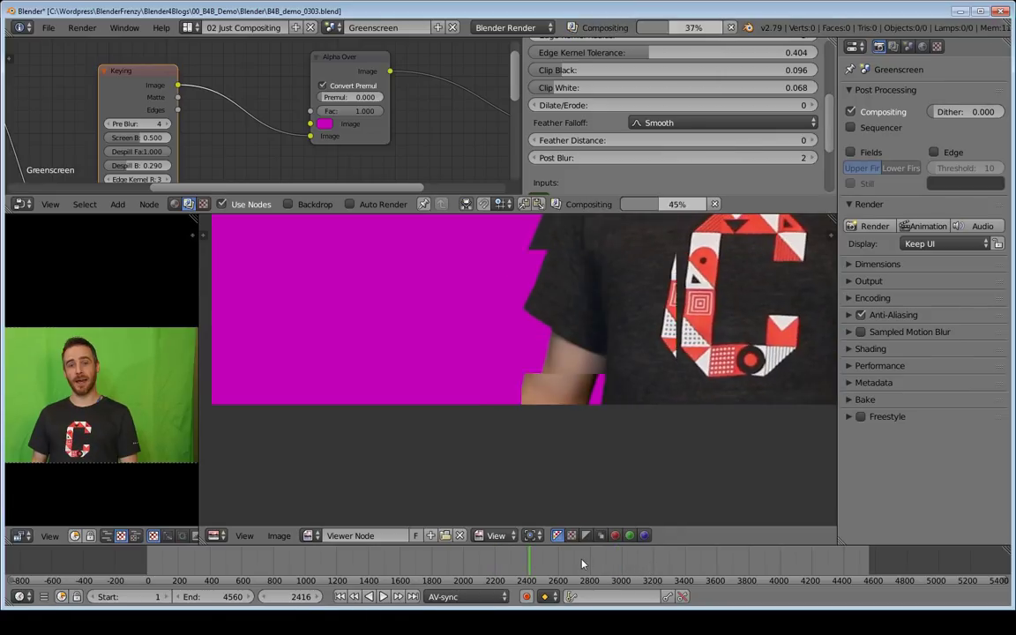
{"action": "left_click", "coordinate": [582, 564]}
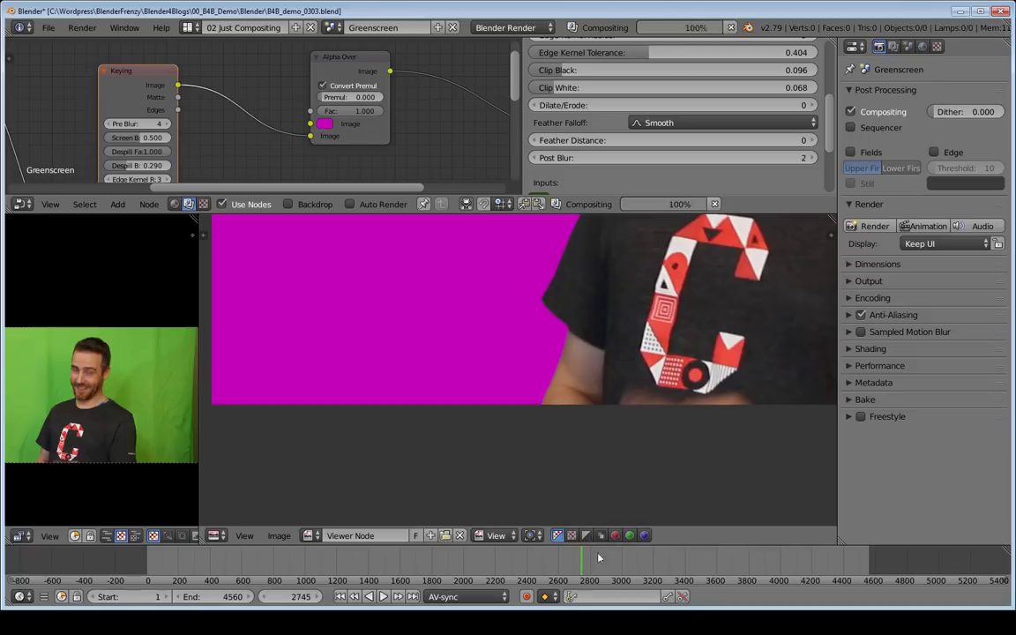
Step: Inspect the keyed sleeve edge beside the small white logo at frame 2745
{"action": "middle_click_drag", "start_coordinate": [560, 381], "coordinate": [94, 544]}
{"action": "scroll", "coordinate": [529, 331], "scroll_direction": "up", "scroll_amount": 3}
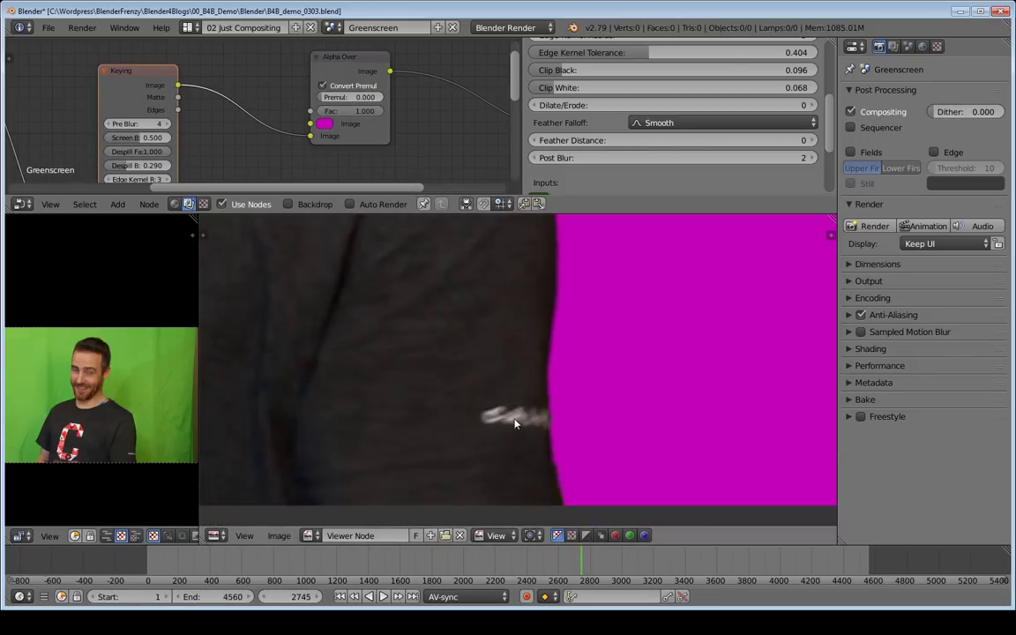
{"action": "middle_click_drag", "start_coordinate": [568, 478], "coordinate": [544, 351]}
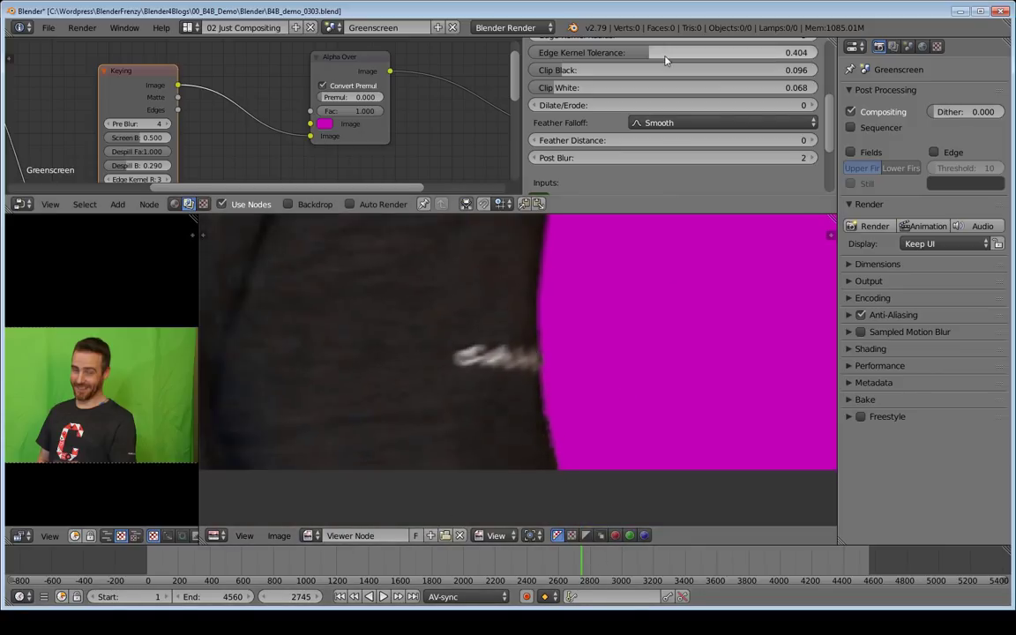
Step: Set the Keying node's Dilate/Erode and Feather Distance to -1, checking the sleeve edge
{"action": "scroll", "coordinate": [623, 81], "scroll_direction": "up", "scroll_amount": 3}
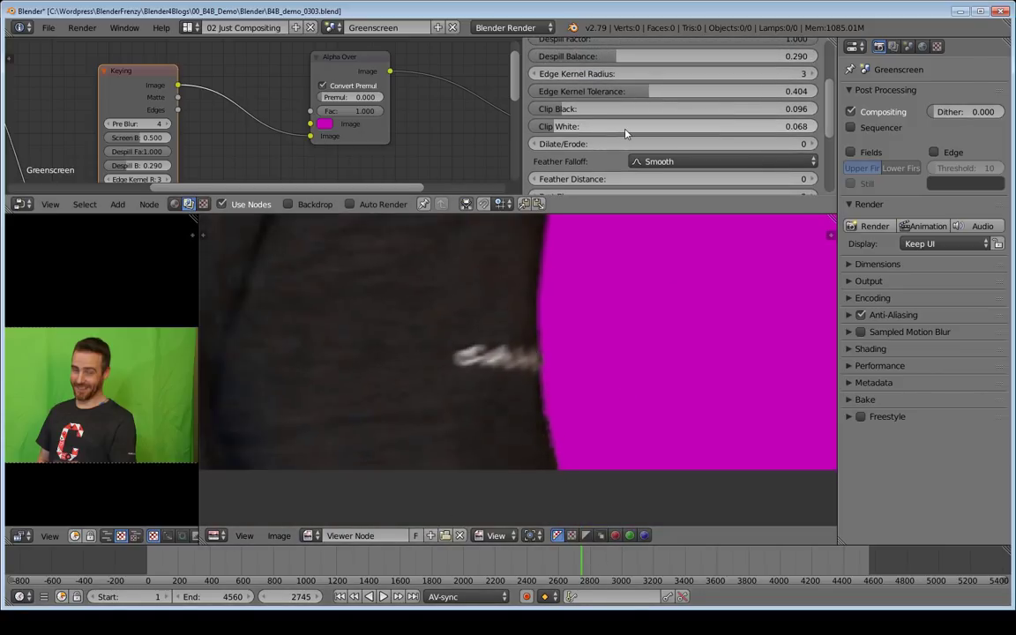
{"action": "left_click", "coordinate": [533, 143]}
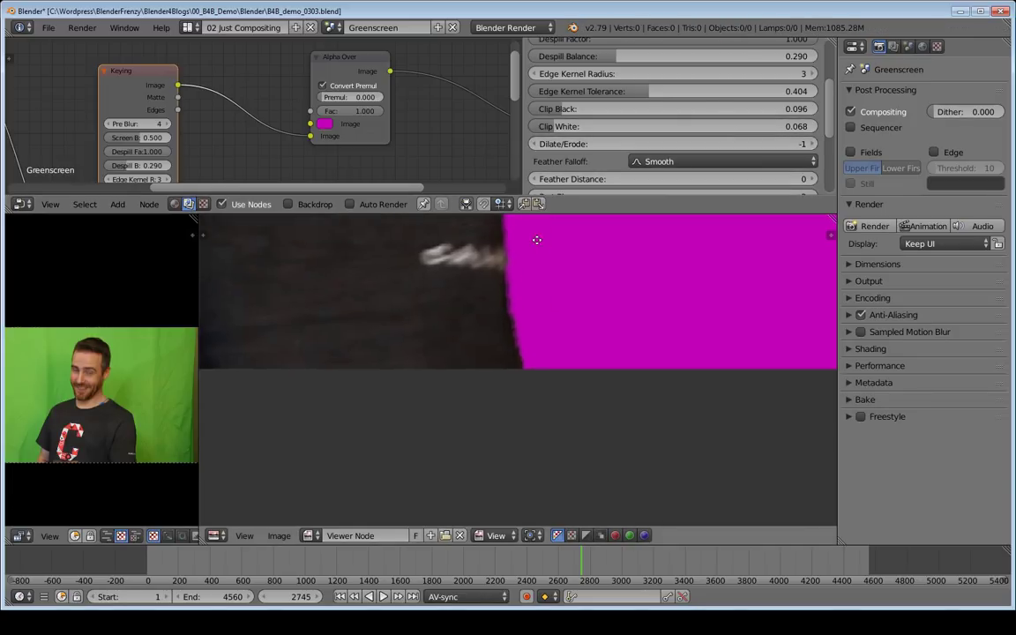
{"action": "left_click", "coordinate": [535, 179]}
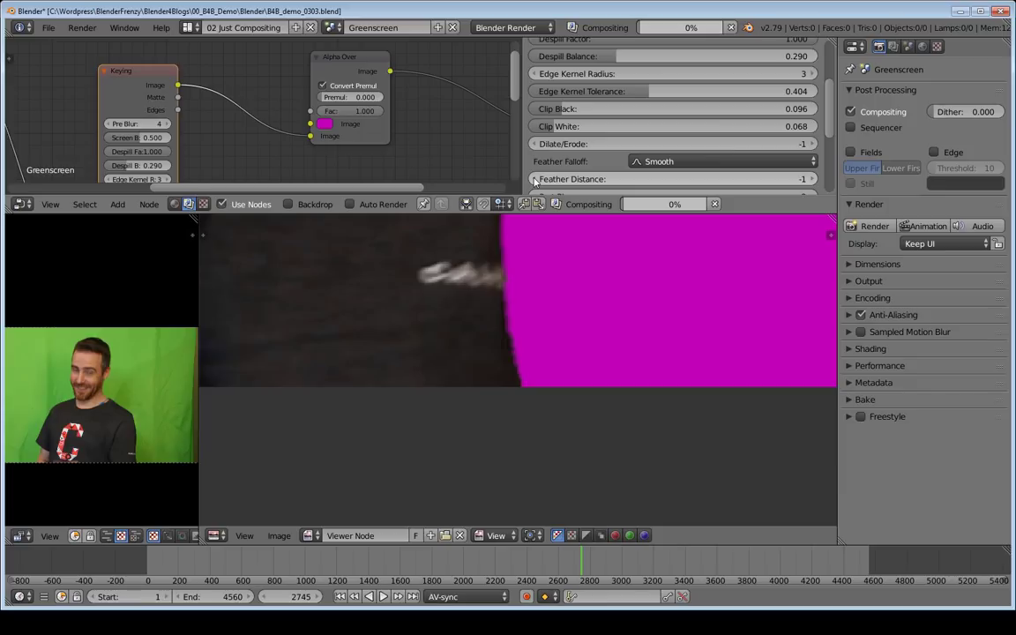
{"action": "left_click", "coordinate": [534, 180]}
{"action": "left_click", "coordinate": [813, 180]}
{"action": "left_click", "coordinate": [812, 179]}
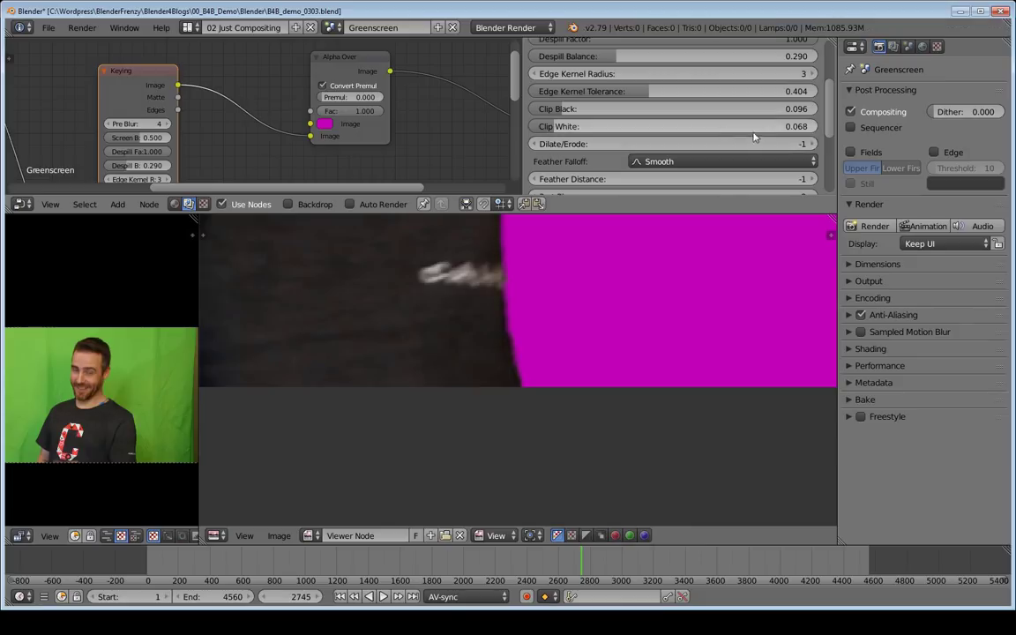
Step: Return the Keying node's Dilate/Erode to 0 and set Edge Kernel Tolerance to 0.226
{"action": "left_click", "coordinate": [813, 144]}
{"action": "scroll", "coordinate": [628, 115], "scroll_direction": "up", "scroll_amount": 1}
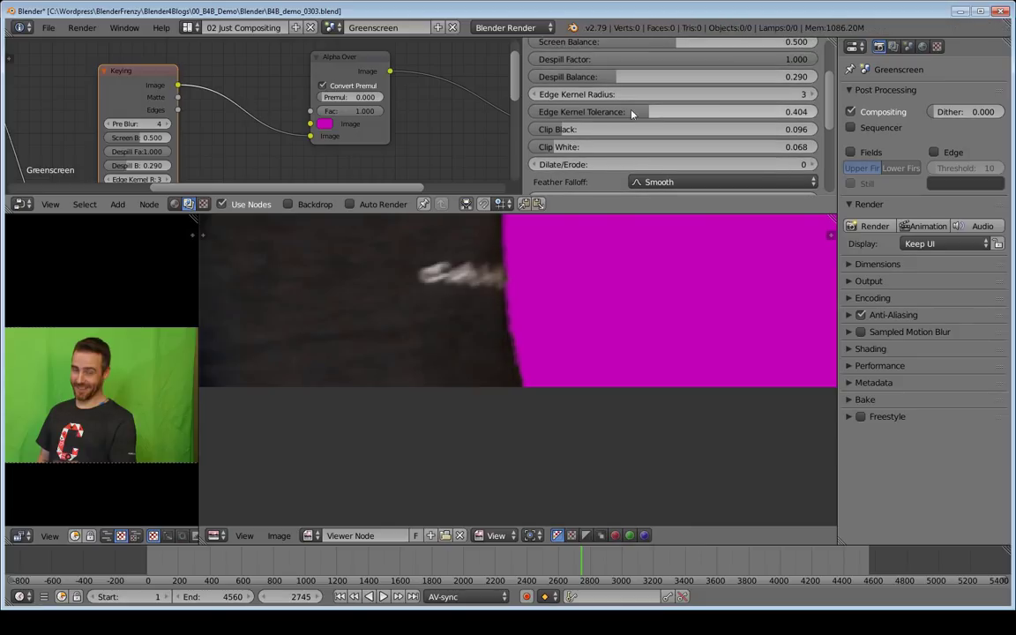
{"action": "left_click_drag", "start_coordinate": [648, 112], "coordinate": [597, 112]}
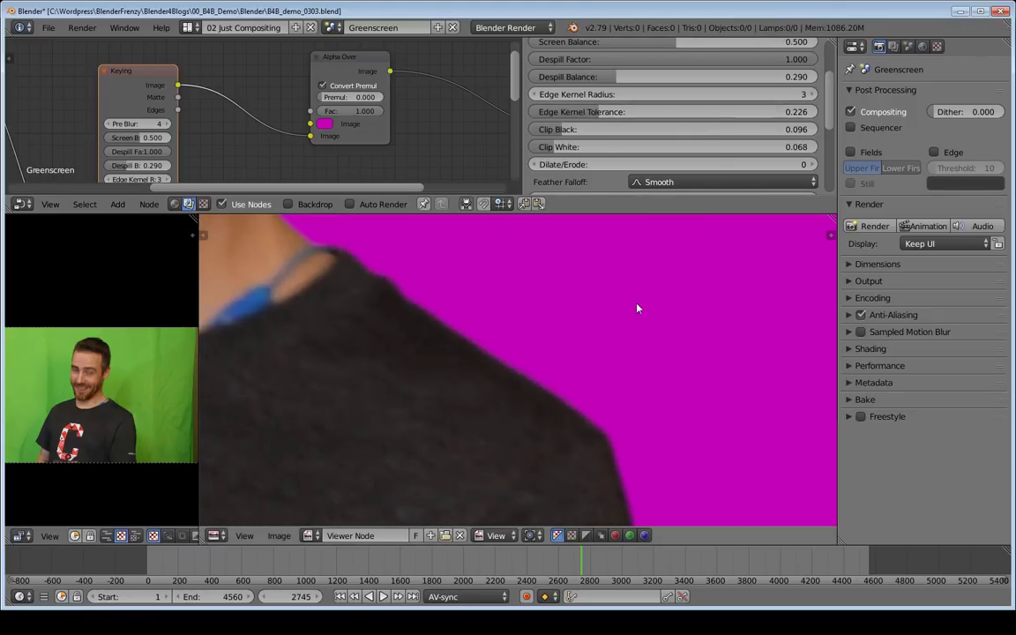
Step: Inspect the key around the shoulders, the opposite sleeve and arm, and the head
{"action": "middle_click_drag", "start_coordinate": [463, 348], "coordinate": [679, 485]}
{"action": "scroll", "coordinate": [531, 397], "scroll_direction": "down", "scroll_amount": 2}
{"action": "middle_click_drag", "start_coordinate": [341, 423], "coordinate": [548, 456]}
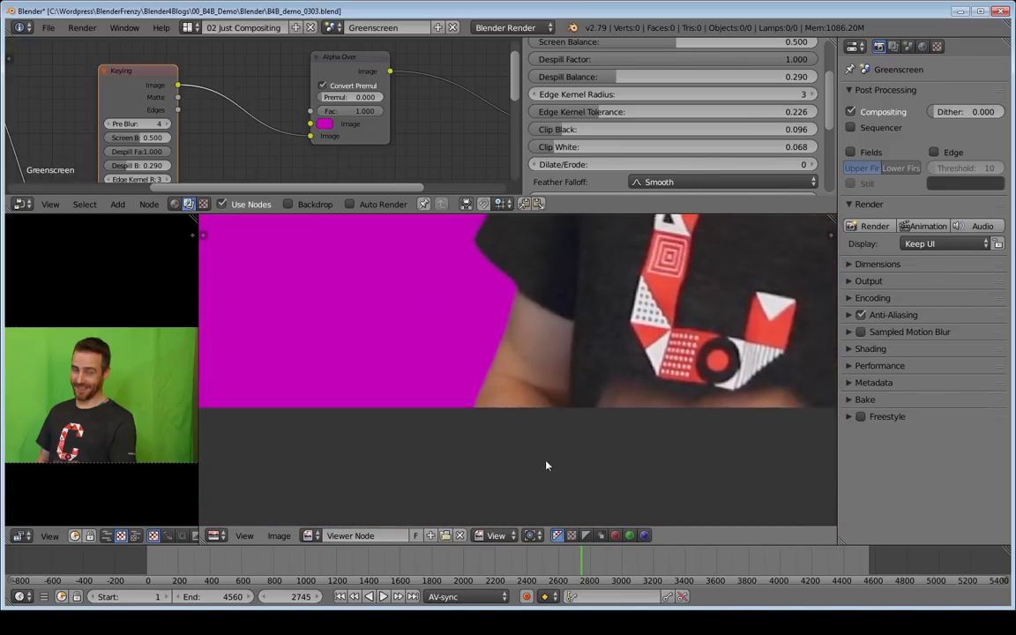
{"action": "scroll", "coordinate": [517, 290], "scroll_direction": "up", "scroll_amount": 3}
{"action": "middle_click_drag", "start_coordinate": [517, 290], "coordinate": [467, 454]}
{"action": "middle_click_drag", "start_coordinate": [446, 335], "coordinate": [572, 257]}
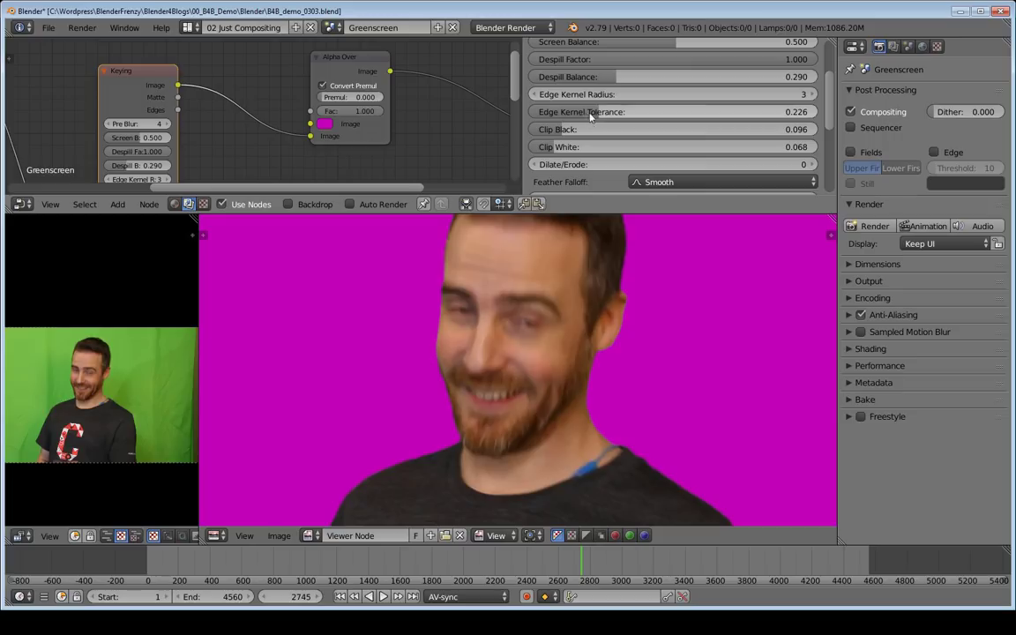
Step: Sample other parts of the footage, stop at frame 2233 and inspect the key around the hair
{"action": "left_click", "coordinate": [358, 560]}
{"action": "key", "text": "alt+a"}
{"action": "key", "text": "alt+a"}
{"action": "left_click", "coordinate": [501, 552]}
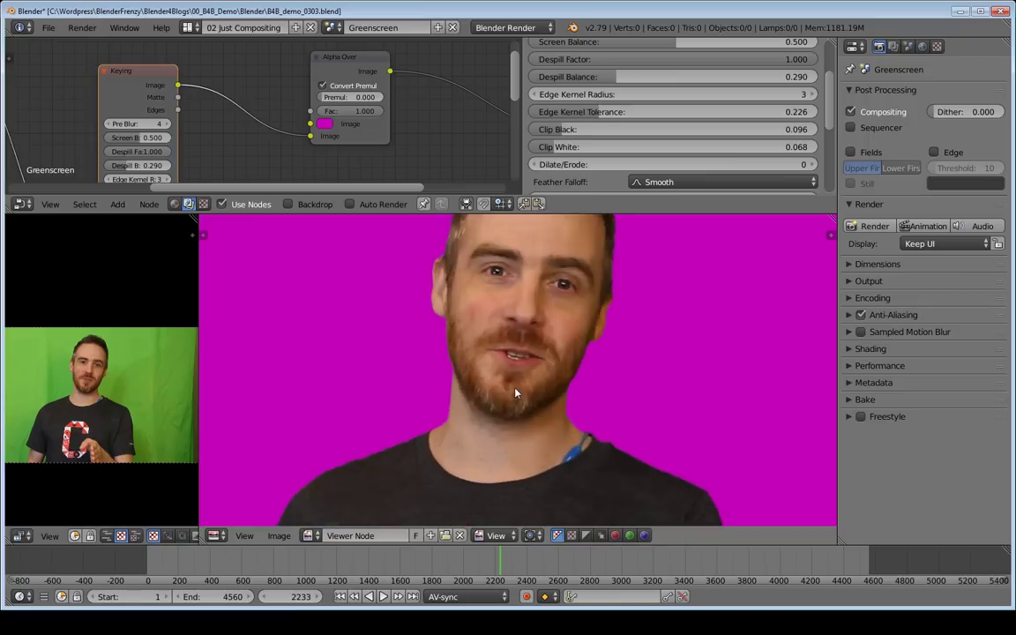
{"action": "scroll", "coordinate": [516, 393], "scroll_direction": "up", "scroll_amount": 3}
{"action": "middle_click_drag", "start_coordinate": [484, 280], "coordinate": [496, 397]}
{"action": "scroll", "coordinate": [611, 339], "scroll_direction": "up", "scroll_amount": 3}
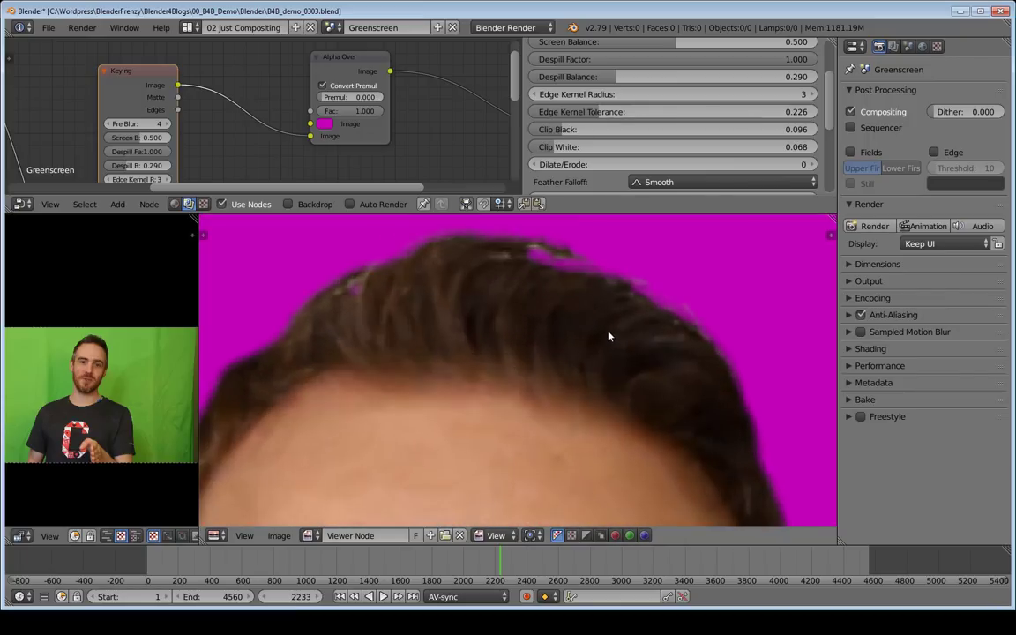
{"action": "scroll", "coordinate": [557, 258], "scroll_direction": "down", "scroll_amount": 4}
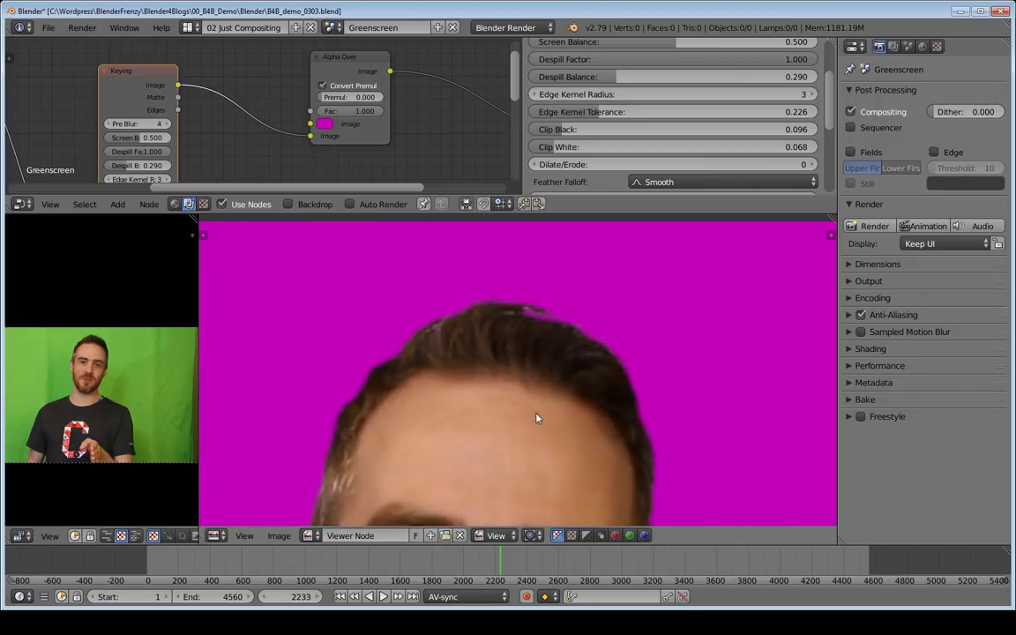
{"action": "scroll", "coordinate": [530, 344], "scroll_direction": "down", "scroll_amount": 1}
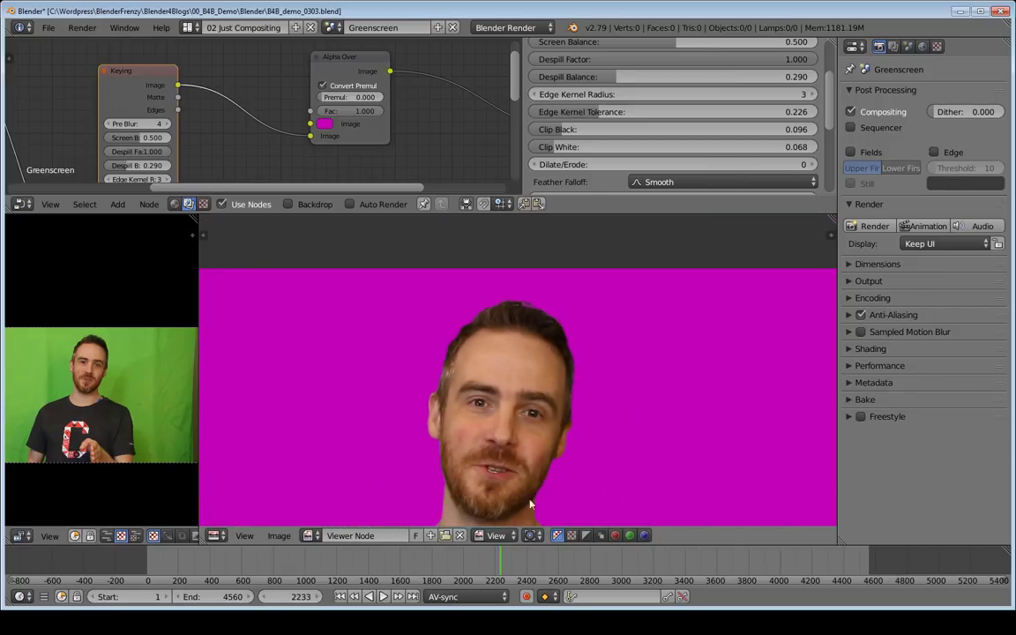
Step: Check the head at frames 2187, 2489 and 1832, examining the hair edge closely at frame 1832
{"action": "left_click", "coordinate": [493, 558]}
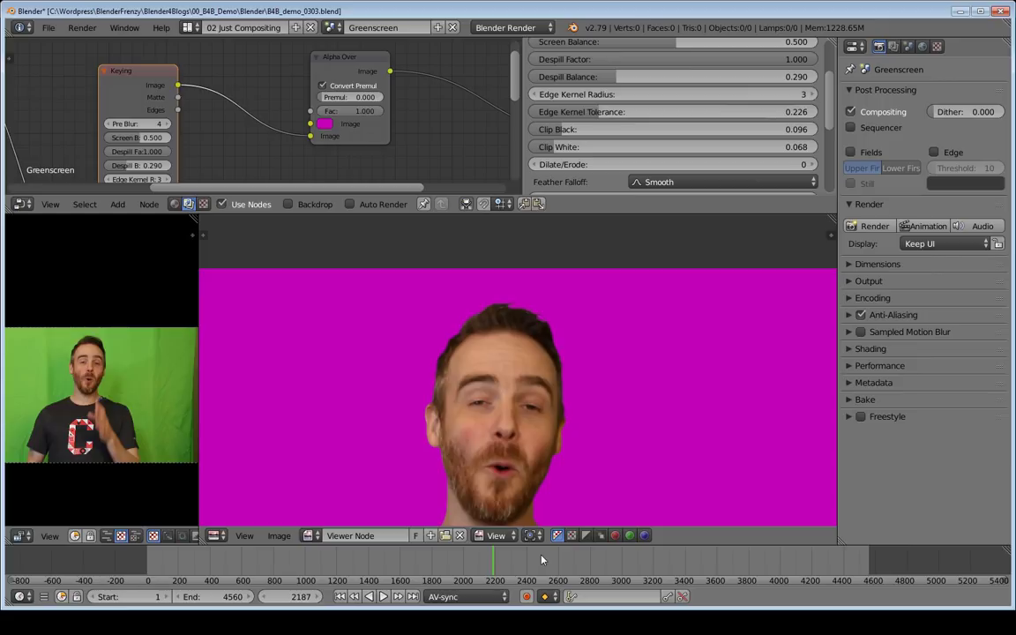
{"action": "left_click", "coordinate": [541, 559]}
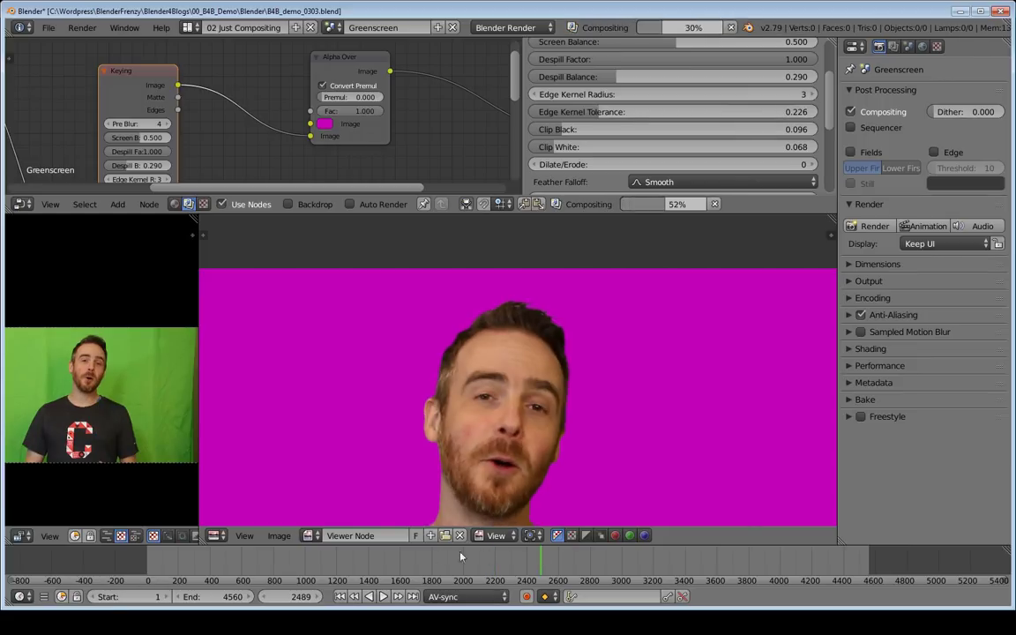
{"action": "left_click", "coordinate": [437, 556]}
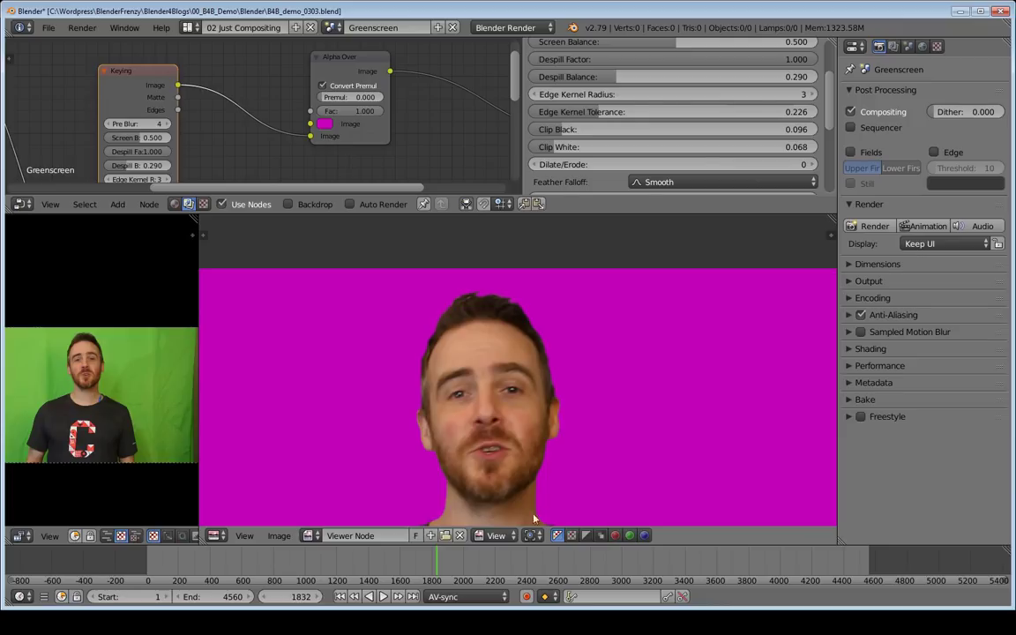
{"action": "scroll", "coordinate": [469, 295], "scroll_direction": "up", "scroll_amount": 4}
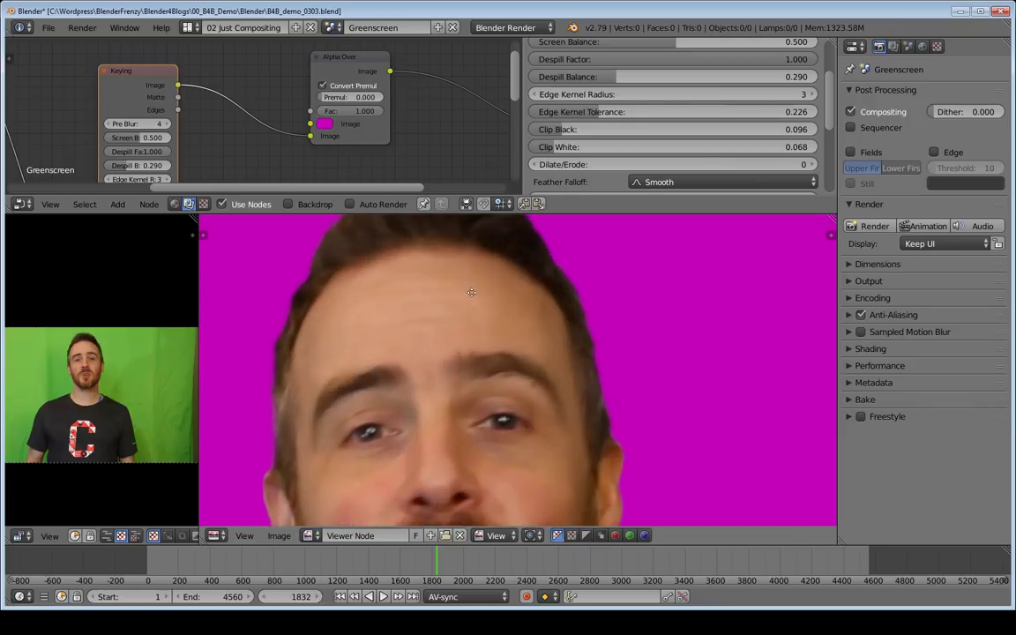
{"action": "scroll", "coordinate": [441, 282], "scroll_direction": "down", "scroll_amount": 2}
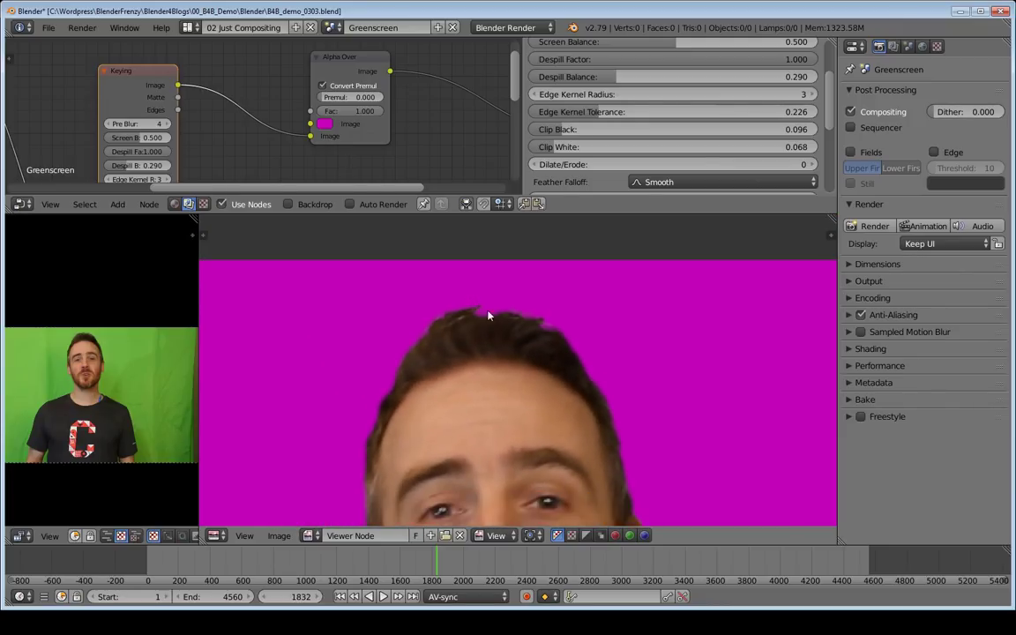
Step: Set the Keying node's Clip Black to 0.079 and Clip White to 0.658, checking the beard and neck edges
{"action": "scroll", "coordinate": [638, 129], "scroll_direction": "up", "scroll_amount": 3}
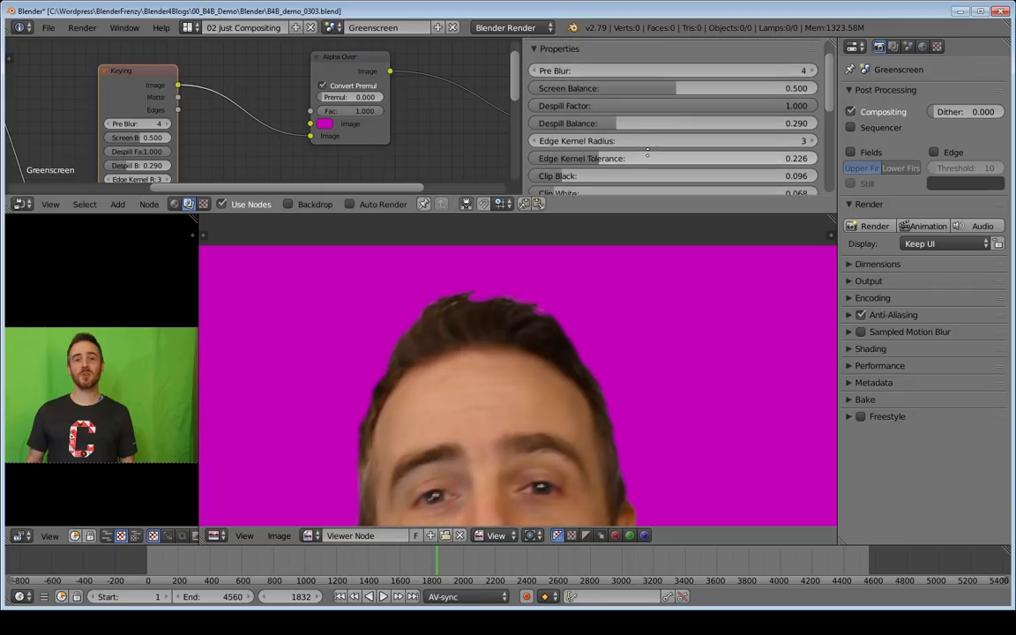
{"action": "scroll", "coordinate": [649, 134], "scroll_direction": "down", "scroll_amount": 1}
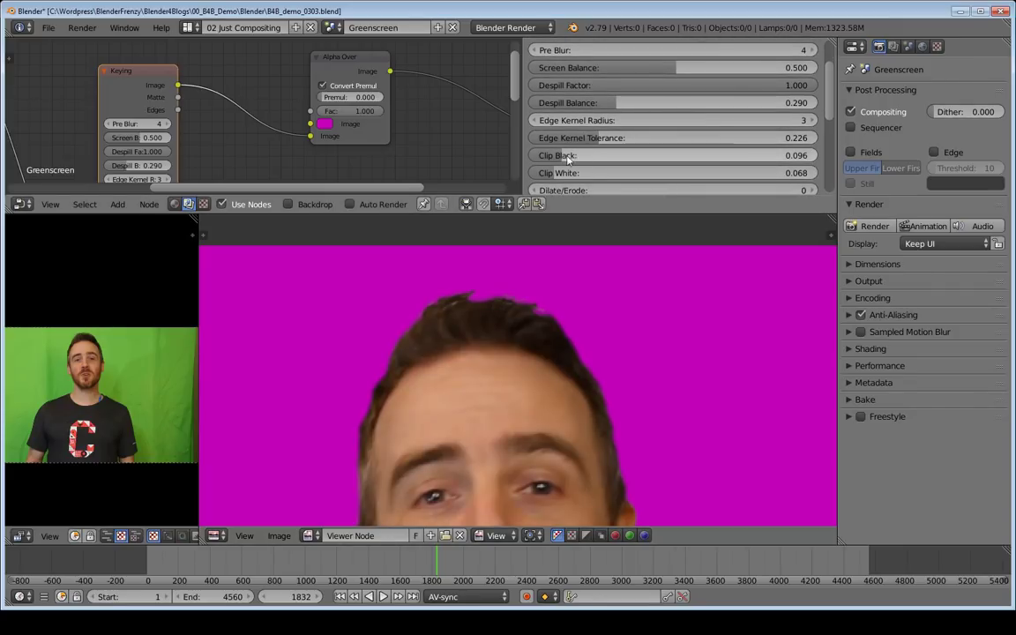
{"action": "left_click_drag", "start_coordinate": [609, 155], "coordinate": [536, 157]}
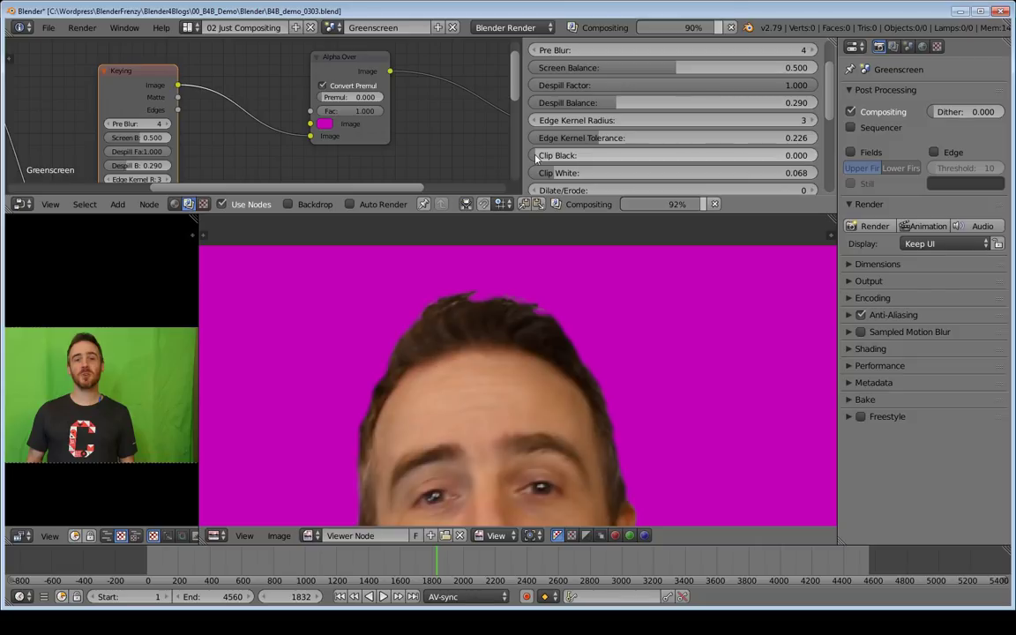
{"action": "left_click_drag", "start_coordinate": [536, 156], "coordinate": [721, 175]}
{"action": "middle_click_drag", "start_coordinate": [575, 391], "coordinate": [580, 215]}
{"action": "middle_click_drag", "start_coordinate": [578, 520], "coordinate": [574, 368]}
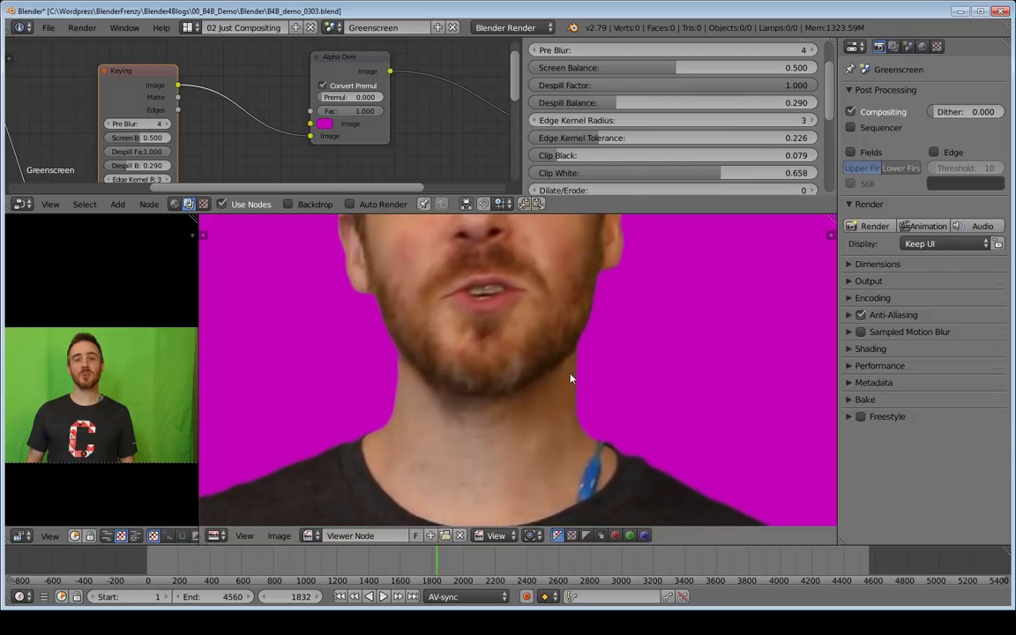
Step: Preview the Keying node's matte around the head and shoulders, and switch the viewer back to the Alpha Over result
{"action": "left_click", "coordinate": [139, 100], "text": "ctrl+shift"}
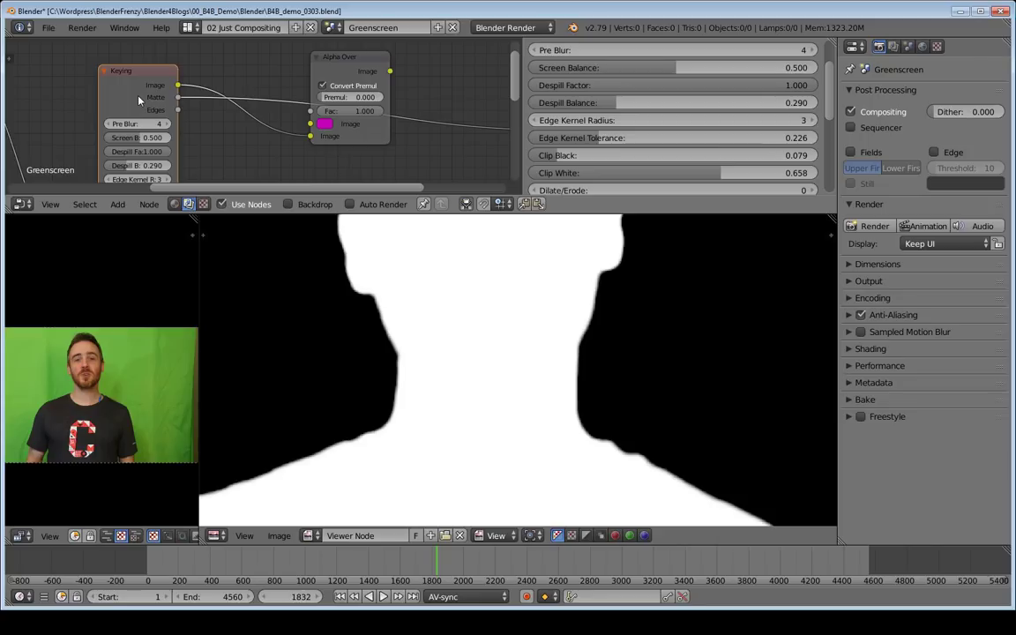
{"action": "middle_click_drag", "start_coordinate": [543, 359], "coordinate": [564, 293]}
{"action": "scroll", "coordinate": [571, 309], "scroll_direction": "down", "scroll_amount": 4}
{"action": "scroll", "coordinate": [571, 314], "scroll_direction": "up", "scroll_amount": 2}
{"action": "middle_click_drag", "start_coordinate": [563, 368], "coordinate": [526, 426]}
{"action": "left_click", "coordinate": [139, 86], "text": "ctrl+shift"}
{"action": "left_click", "coordinate": [138, 85], "text": "ctrl+shift"}
{"action": "left_click", "coordinate": [336, 65], "text": "ctrl+shift"}
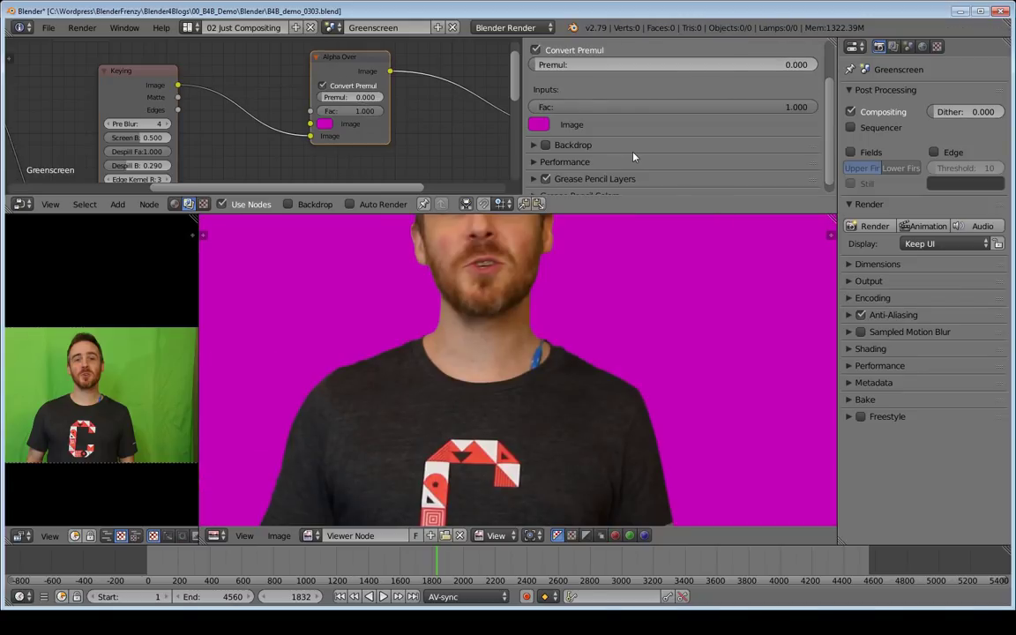
Step: Review the Keying node's edge, clip and feather settings and inspect the key around the neck, shoulder and hair at frame 1832
{"action": "scroll", "coordinate": [575, 121], "scroll_direction": "up", "scroll_amount": 3}
{"action": "left_click", "coordinate": [110, 70]}
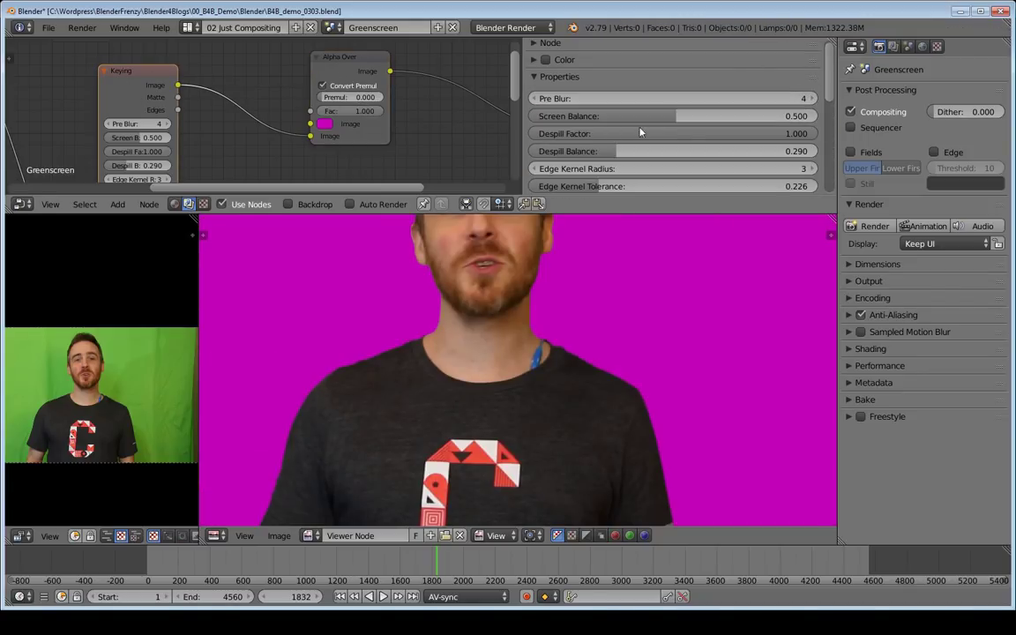
{"action": "scroll", "coordinate": [603, 126], "scroll_direction": "down", "scroll_amount": 4}
{"action": "scroll", "coordinate": [668, 147], "scroll_direction": "down", "scroll_amount": 3}
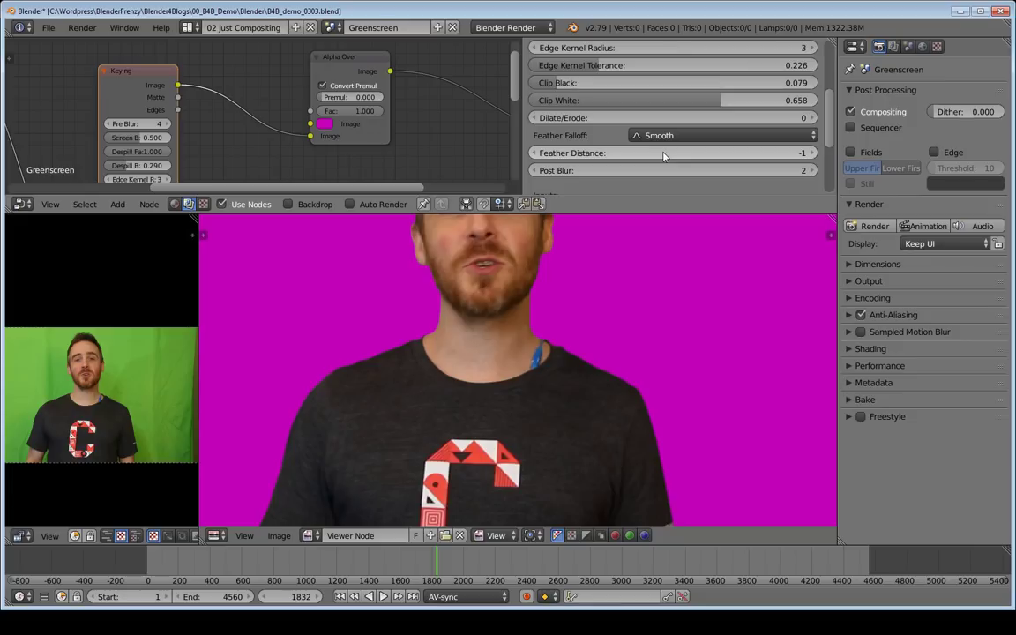
{"action": "scroll", "coordinate": [601, 352], "scroll_direction": "up", "scroll_amount": 3}
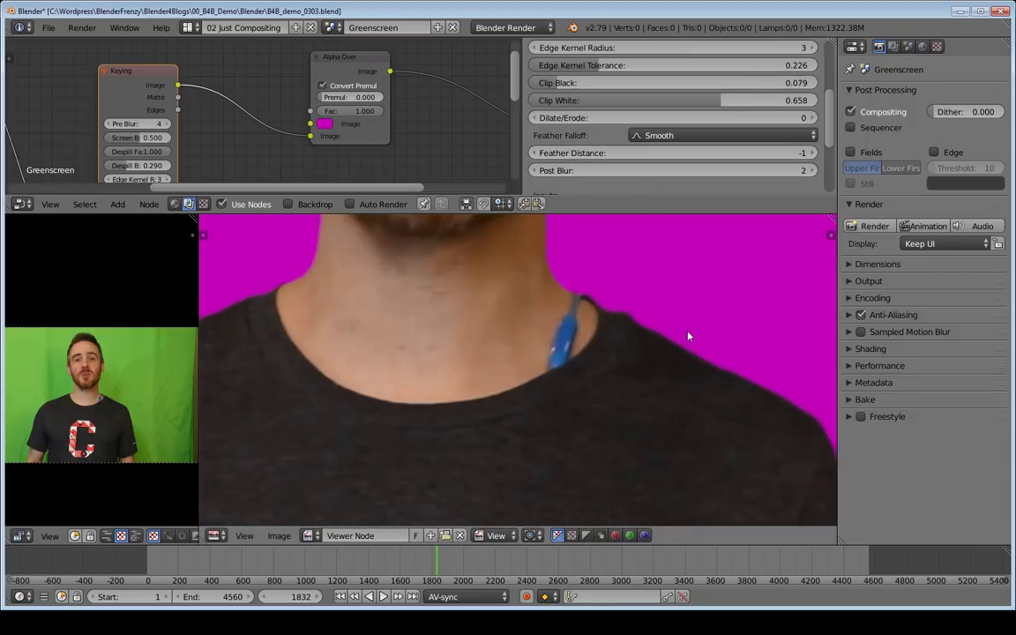
{"action": "middle_click_drag", "start_coordinate": [596, 326], "coordinate": [569, 454]}
{"action": "middle_click_drag", "start_coordinate": [462, 380], "coordinate": [483, 351]}
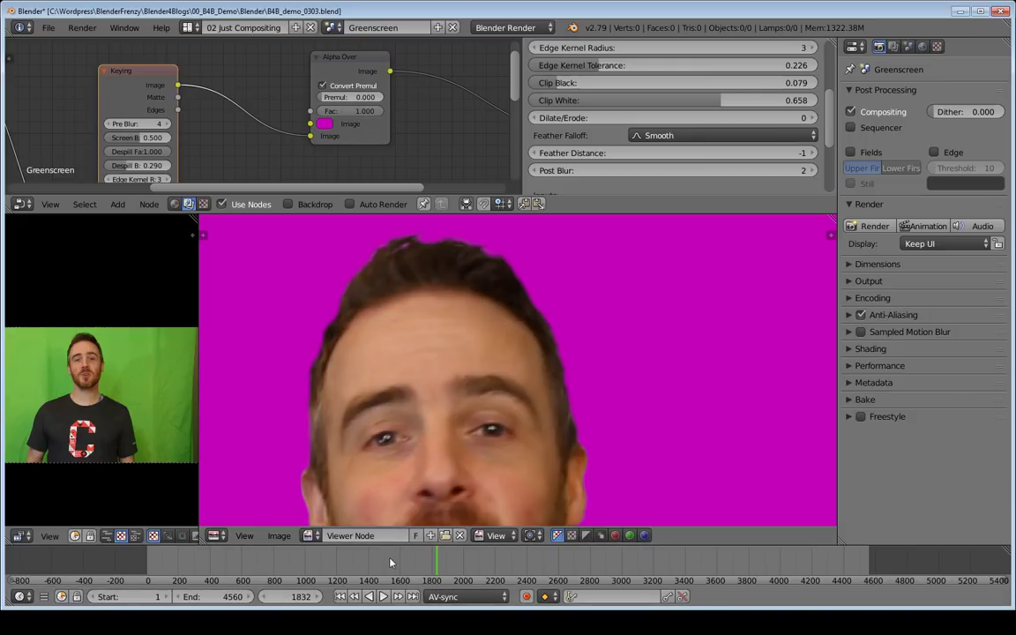
Step: Check the keyed head and shoulders at other points of the footage, including frames 2038, 3073, 3745 and 1469
{"action": "left_click", "coordinate": [391, 562]}
{"action": "left_click", "coordinate": [470, 574]}
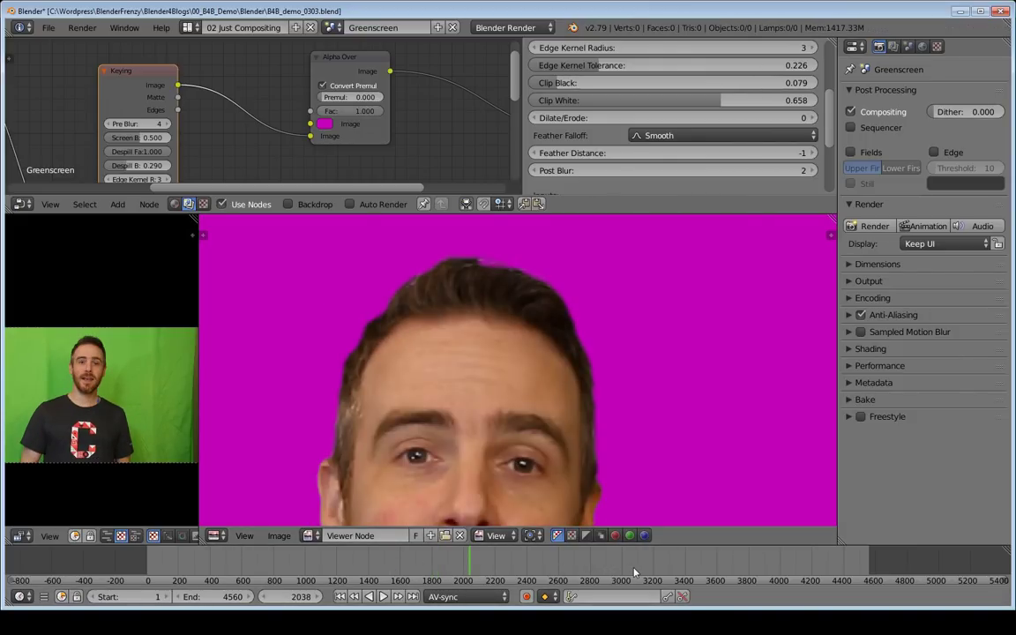
{"action": "left_click", "coordinate": [632, 573]}
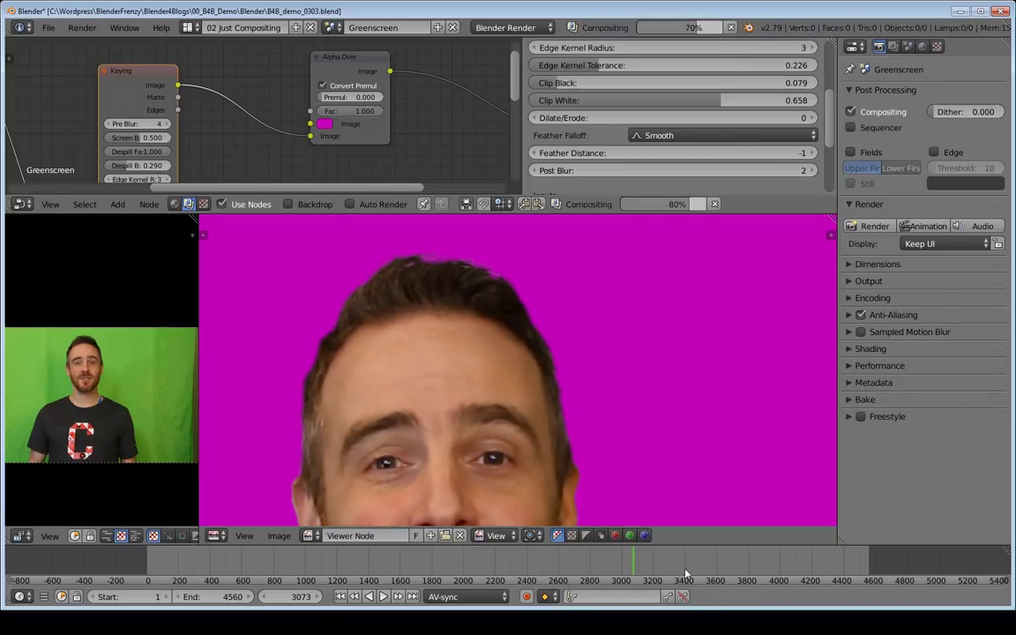
{"action": "left_click", "coordinate": [740, 575]}
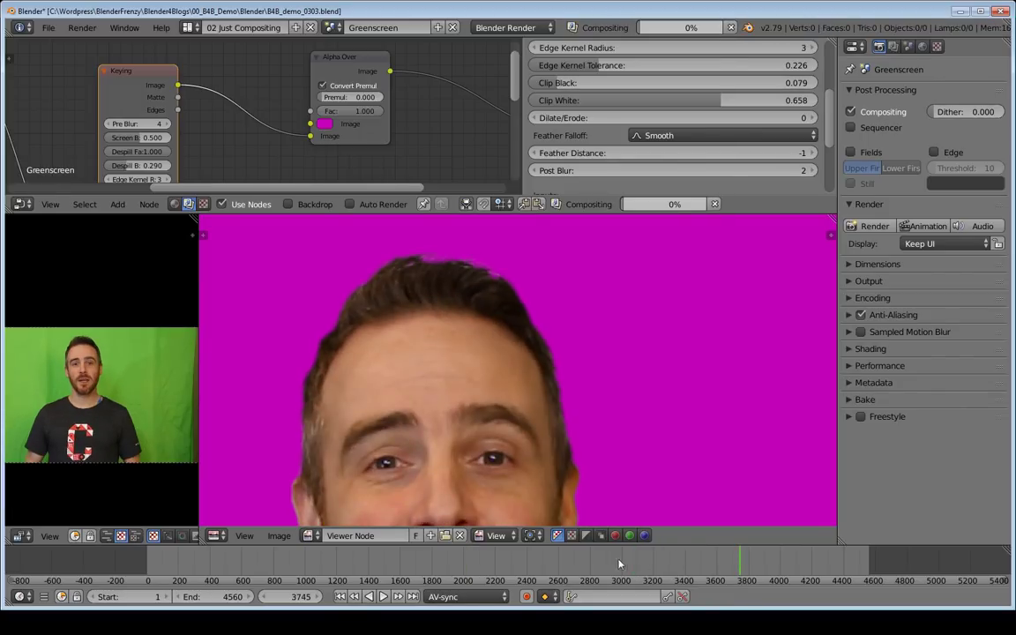
{"action": "left_click", "coordinate": [381, 561]}
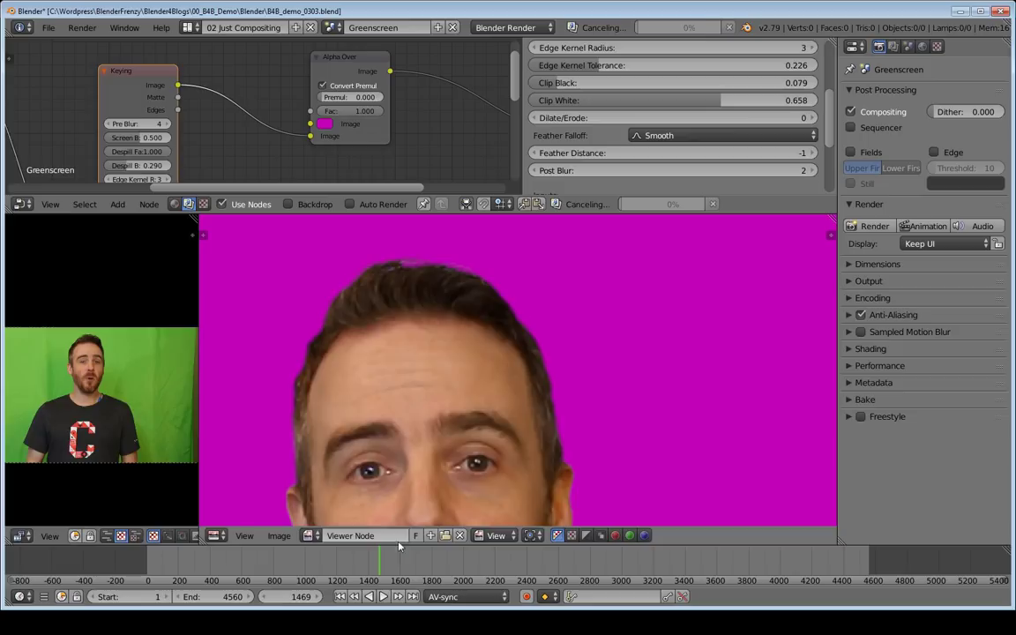
{"action": "scroll", "coordinate": [601, 391], "scroll_direction": "down", "scroll_amount": 3}
{"action": "middle_click_drag", "start_coordinate": [605, 409], "coordinate": [640, 250]}
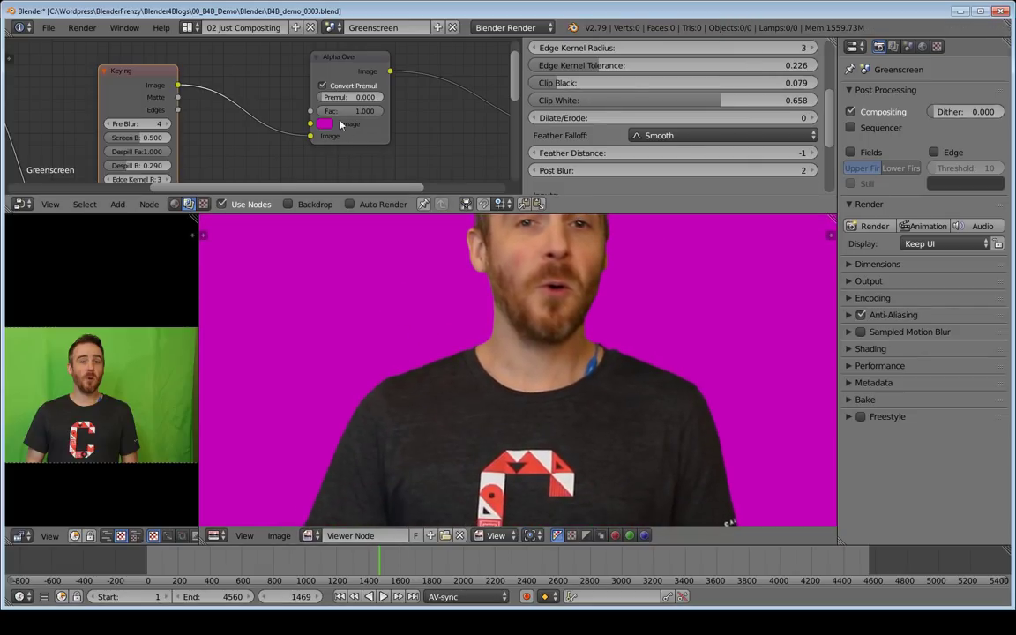
Step: Connect the sunset image node to the background Image input of the Alpha Over node, replacing the magenta
{"action": "scroll", "coordinate": [265, 139], "scroll_direction": "down", "scroll_amount": 3}
{"action": "middle_click_drag", "start_coordinate": [256, 146], "coordinate": [420, 77]}
{"action": "middle_click_drag", "start_coordinate": [232, 135], "coordinate": [200, 151]}
{"action": "left_click_drag", "start_coordinate": [102, 137], "coordinate": [215, 141]}
{"action": "left_click_drag", "start_coordinate": [366, 132], "coordinate": [433, 76]}
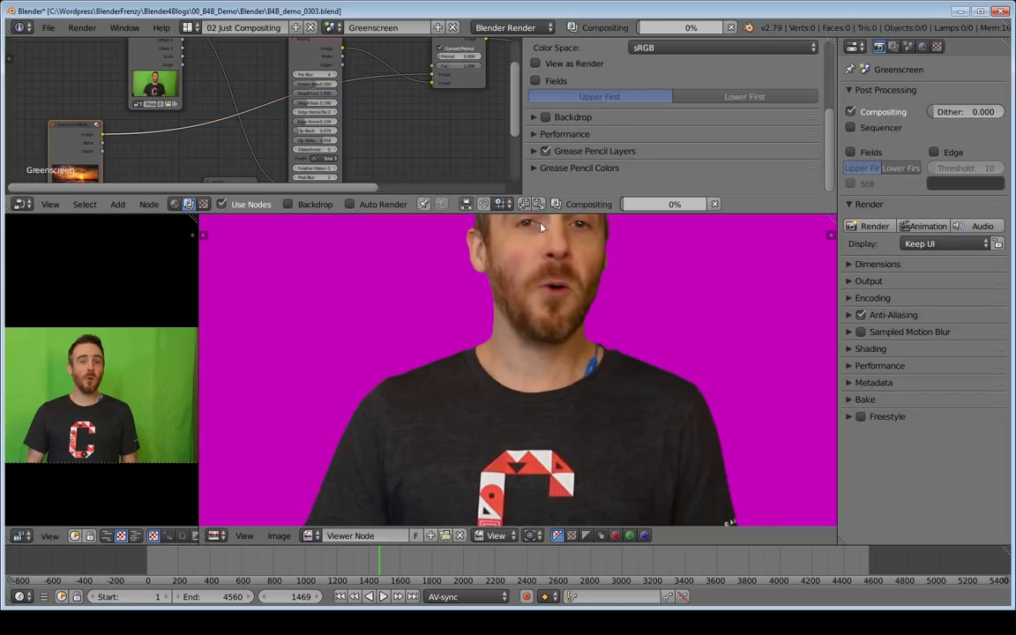
{"action": "scroll", "coordinate": [444, 377], "scroll_direction": "up", "scroll_amount": 3}
{"action": "scroll", "coordinate": [444, 377], "scroll_direction": "down", "scroll_amount": 5}
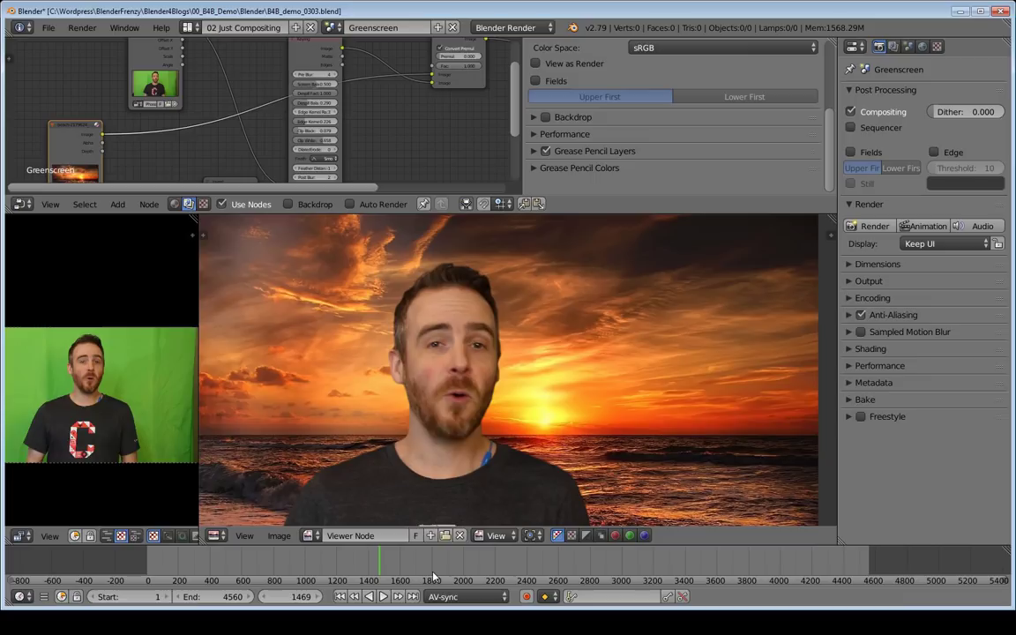
Step: Check the presenter over the sunset at frames 2202 and 2370, comparing the footage and background sizes
{"action": "left_click_drag", "start_coordinate": [442, 575], "coordinate": [523, 573]}
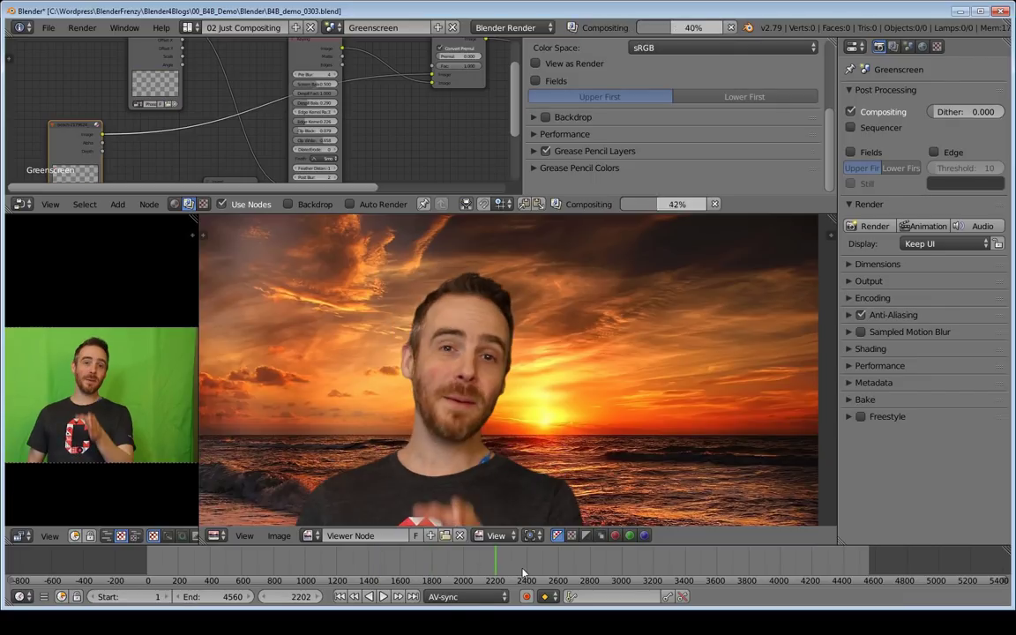
{"action": "key", "text": "alt+a"}
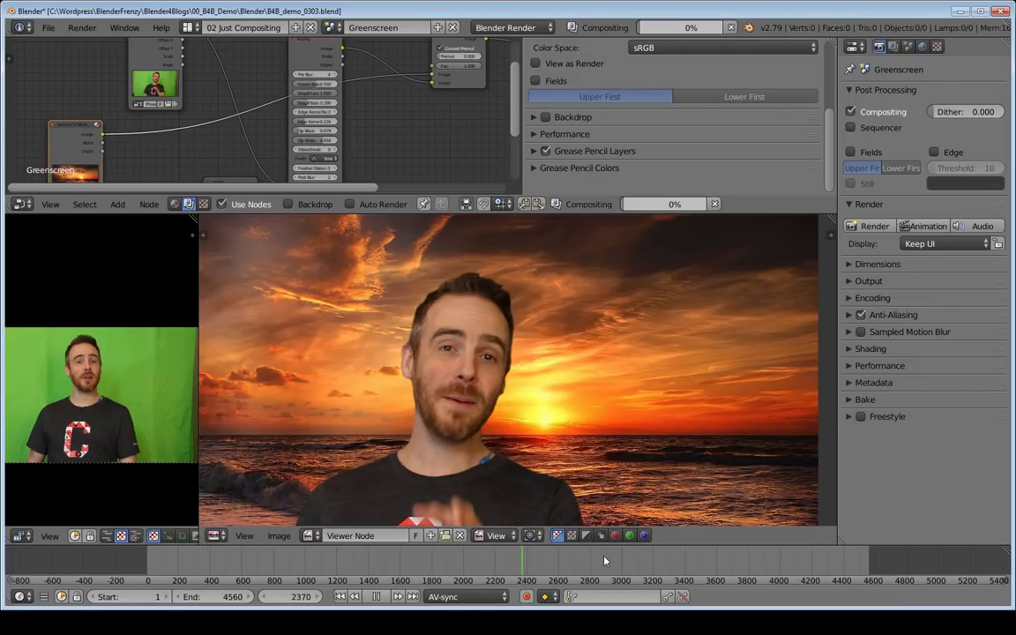
{"action": "key", "text": "alt+a"}
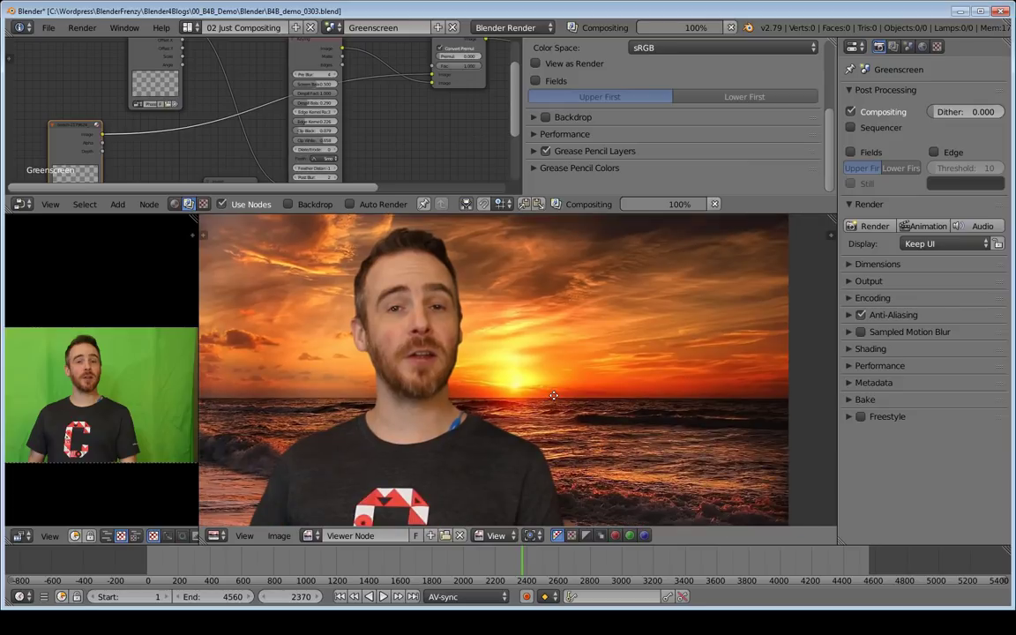
{"action": "scroll", "coordinate": [506, 380], "scroll_direction": "down", "scroll_amount": 5}
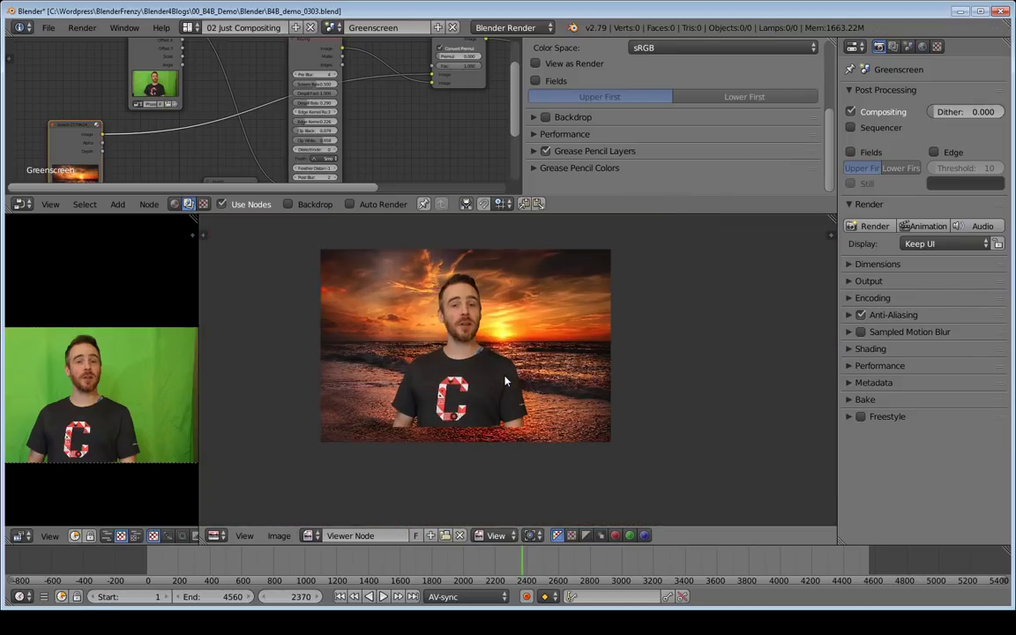
{"action": "scroll", "coordinate": [506, 379], "scroll_direction": "up", "scroll_amount": 1}
Step: Move the movie clip and sunset image nodes farther from the Keying node to make room between them
{"action": "left_click_drag", "start_coordinate": [81, 139], "coordinate": [95, 152]}
{"action": "left_click_drag", "start_coordinate": [146, 45], "coordinate": [79, 56]}
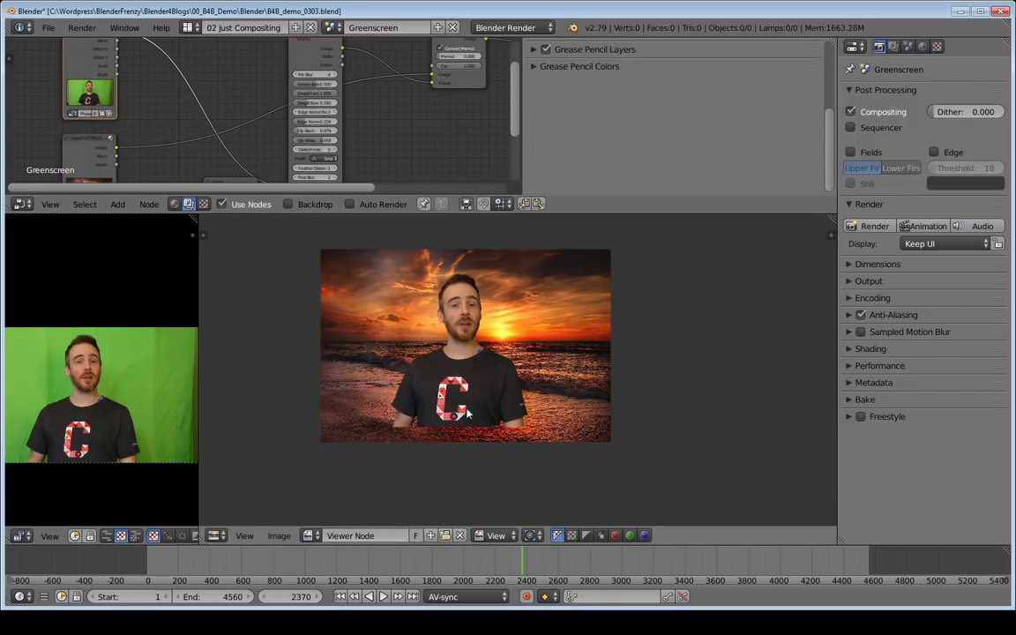
{"action": "scroll", "coordinate": [229, 110], "scroll_direction": "down", "scroll_amount": 3}
{"action": "left_click_drag", "start_coordinate": [204, 104], "coordinate": [89, 108]}
{"action": "middle_click_drag", "start_coordinate": [190, 104], "coordinate": [276, 96]}
{"action": "left_click_drag", "start_coordinate": [293, 64], "coordinate": [187, 65]}
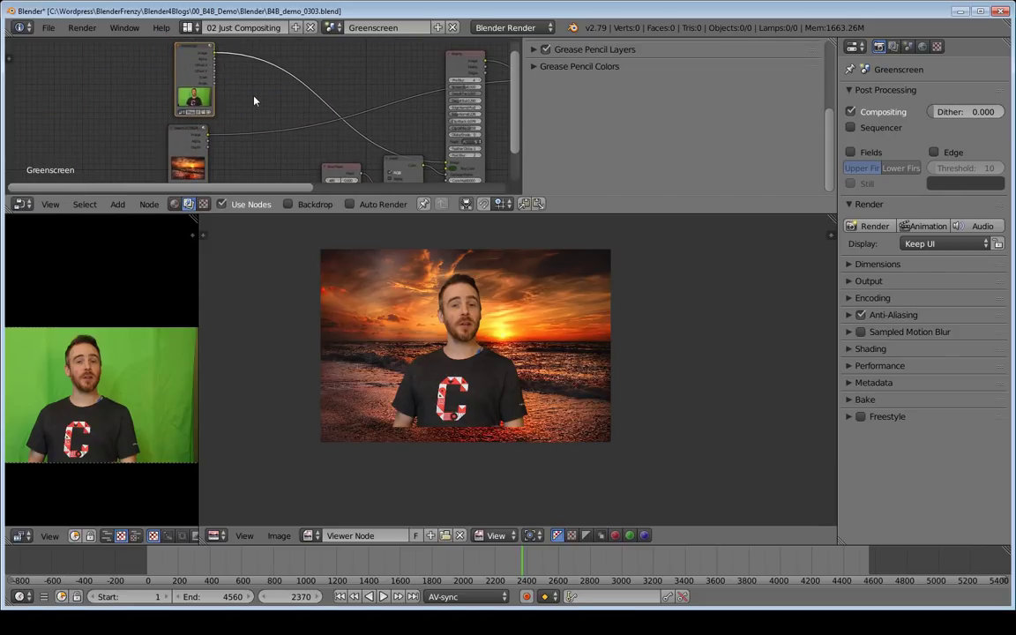
Step: Add a Scale node on the link between the movie clip node and the Keying node
{"action": "key", "text": "shift+a"}
{"action": "mouse_move", "coordinate": [248, 179]}
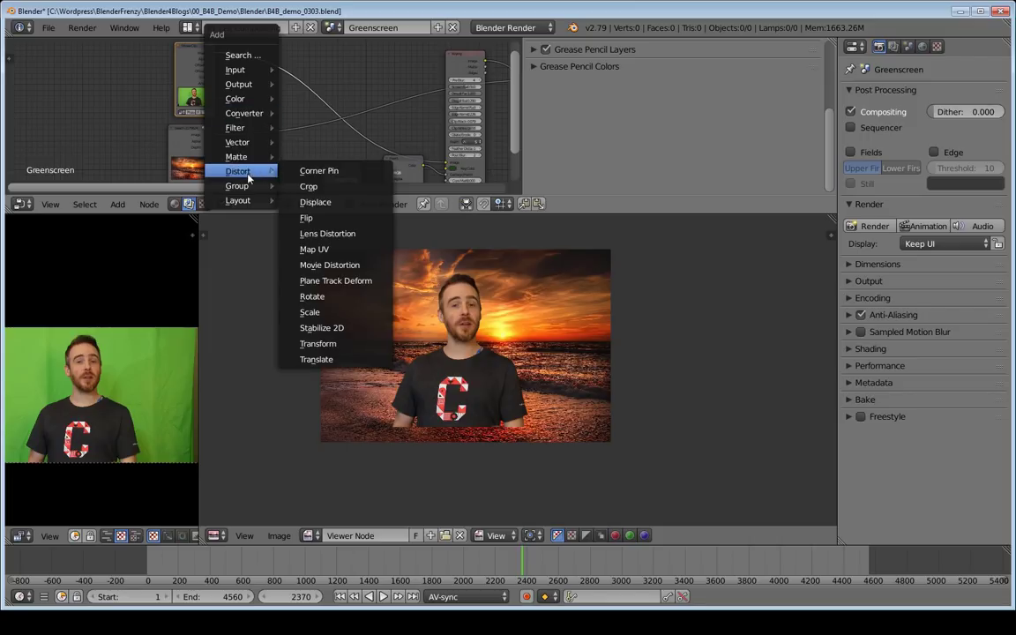
{"action": "left_click", "coordinate": [313, 312]}
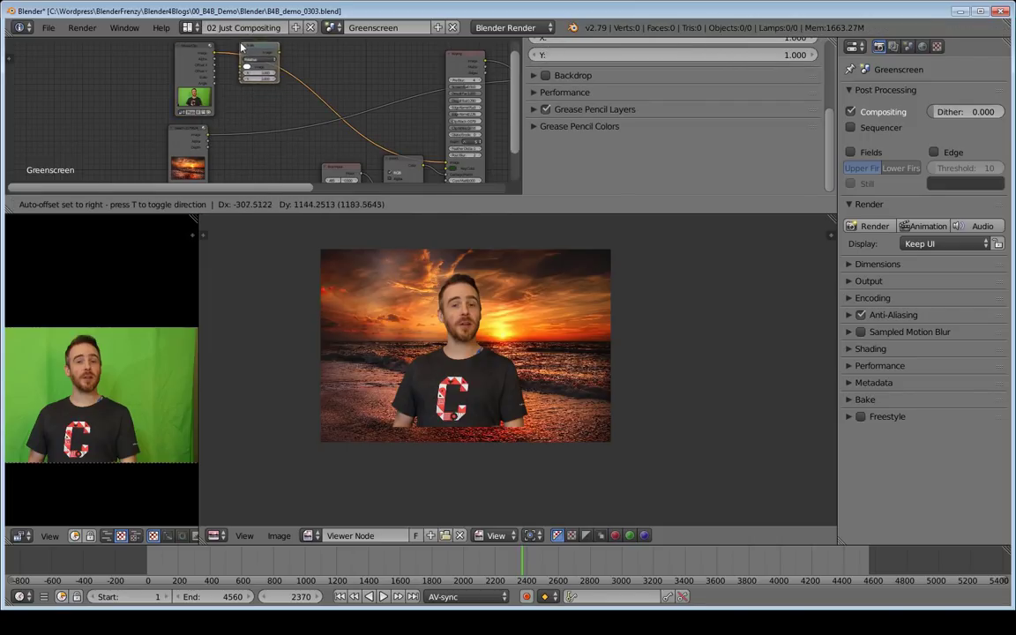
{"action": "left_click", "coordinate": [244, 47]}
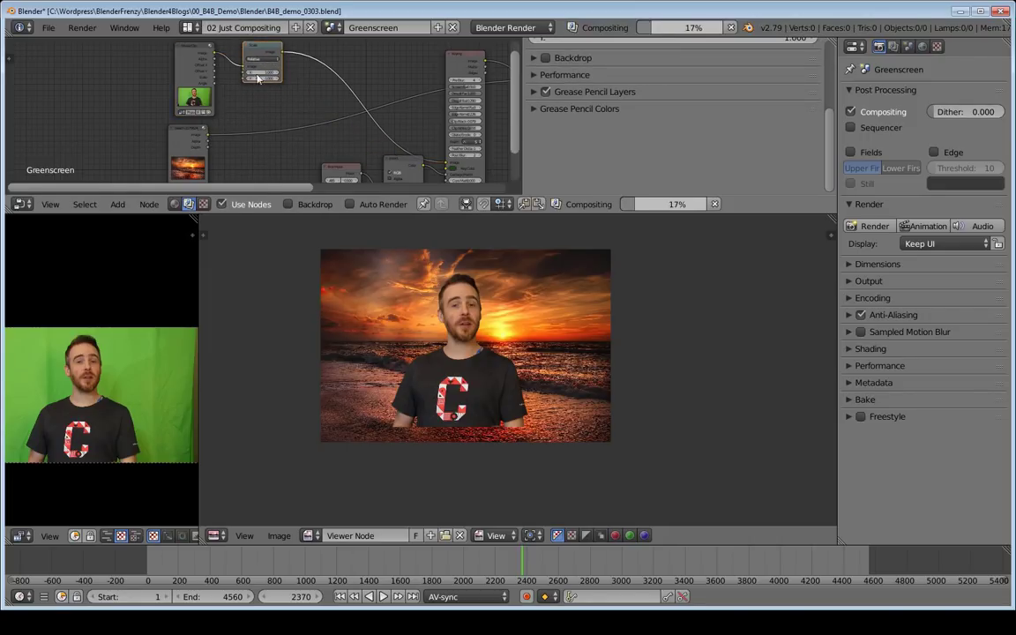
Step: Set the Scale node to Render Size with Stretch, and expand the render Dimensions settings to show the resolution
{"action": "left_click", "coordinate": [263, 59]}
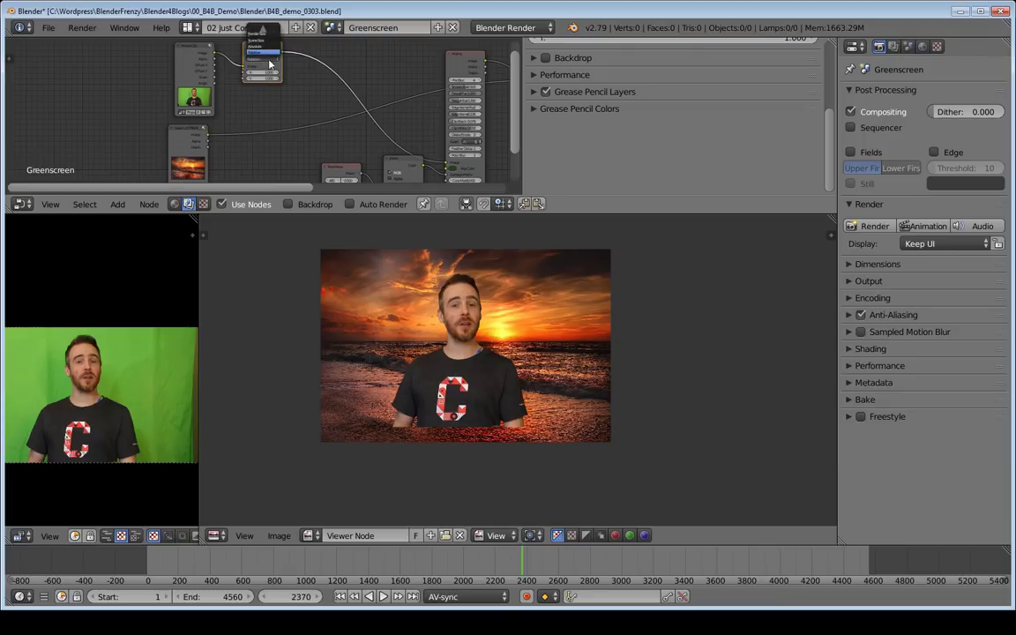
{"action": "left_click", "coordinate": [267, 56]}
{"action": "scroll", "coordinate": [680, 140], "scroll_direction": "up", "scroll_amount": 5}
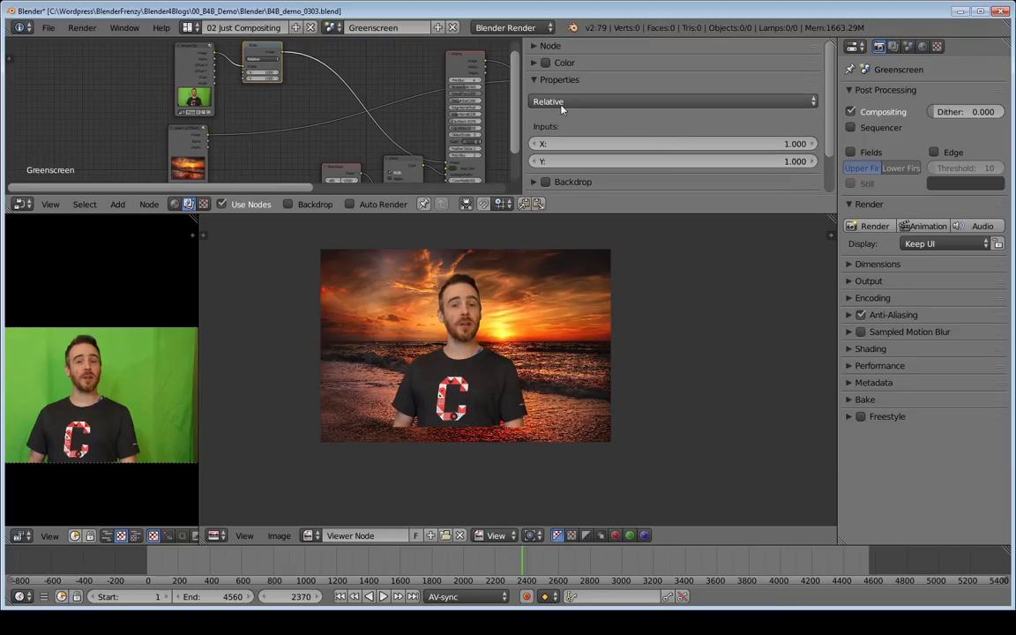
{"action": "left_click", "coordinate": [561, 105]}
{"action": "left_click", "coordinate": [572, 103]}
{"action": "left_click", "coordinate": [561, 104]}
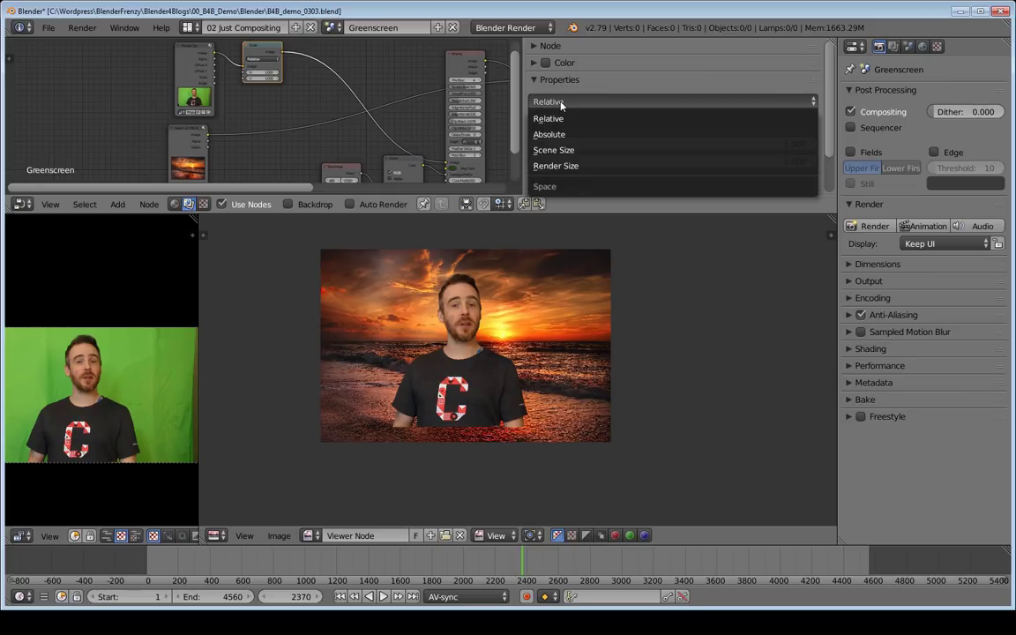
{"action": "left_click", "coordinate": [567, 168]}
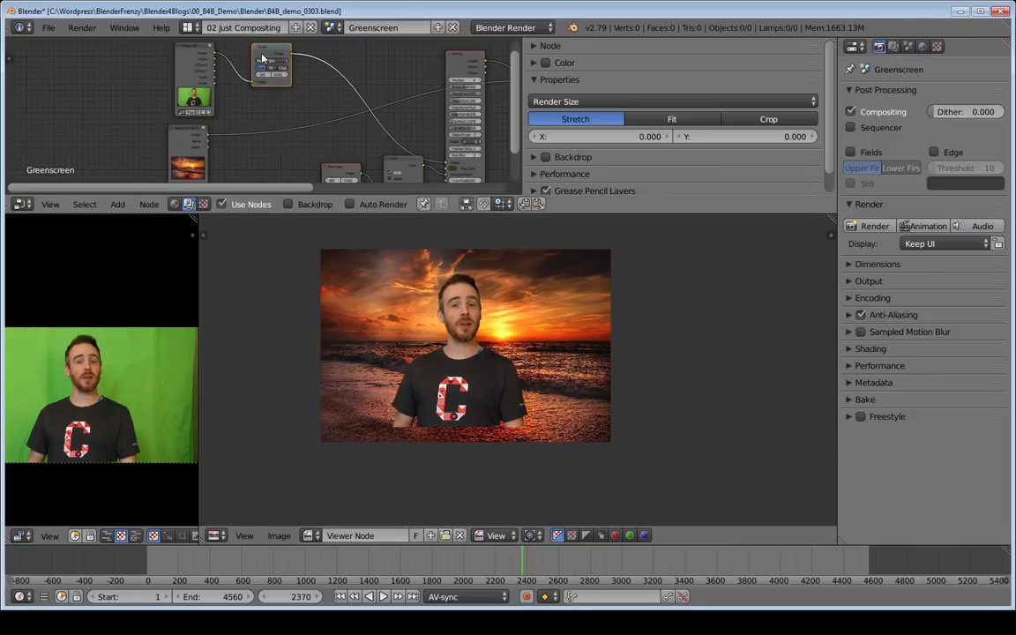
{"action": "left_click", "coordinate": [882, 265]}
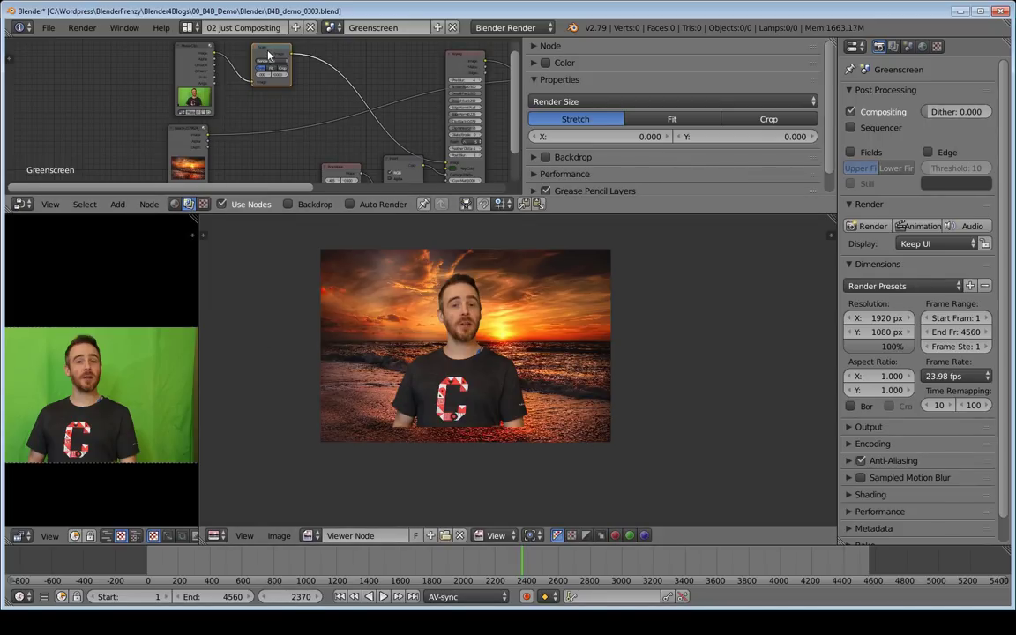
Step: Duplicate the Render Size Scale node onto the sunset image's link and inspect the scaled composite
{"action": "key", "text": "shift+d"}
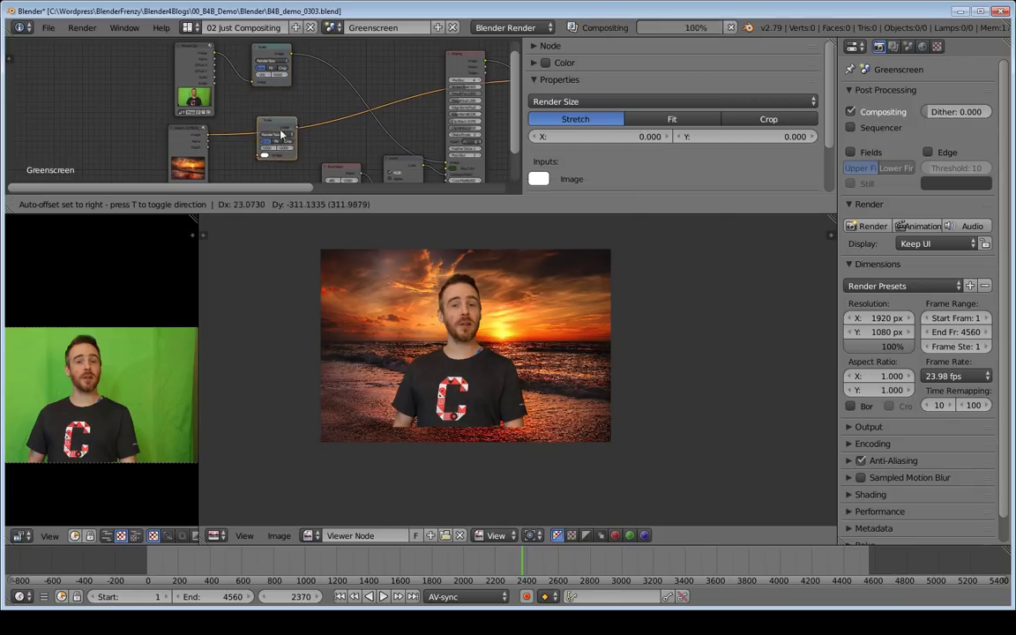
{"action": "left_click", "coordinate": [261, 116]}
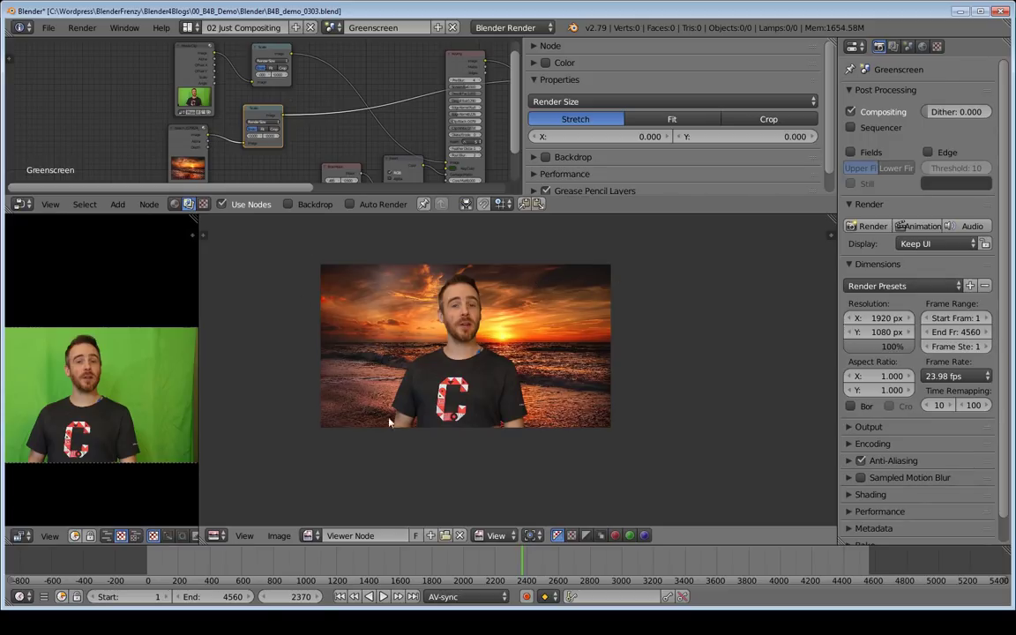
{"action": "scroll", "coordinate": [429, 311], "scroll_direction": "up", "scroll_amount": 2}
{"action": "middle_click_drag", "start_coordinate": [435, 314], "coordinate": [511, 381]}
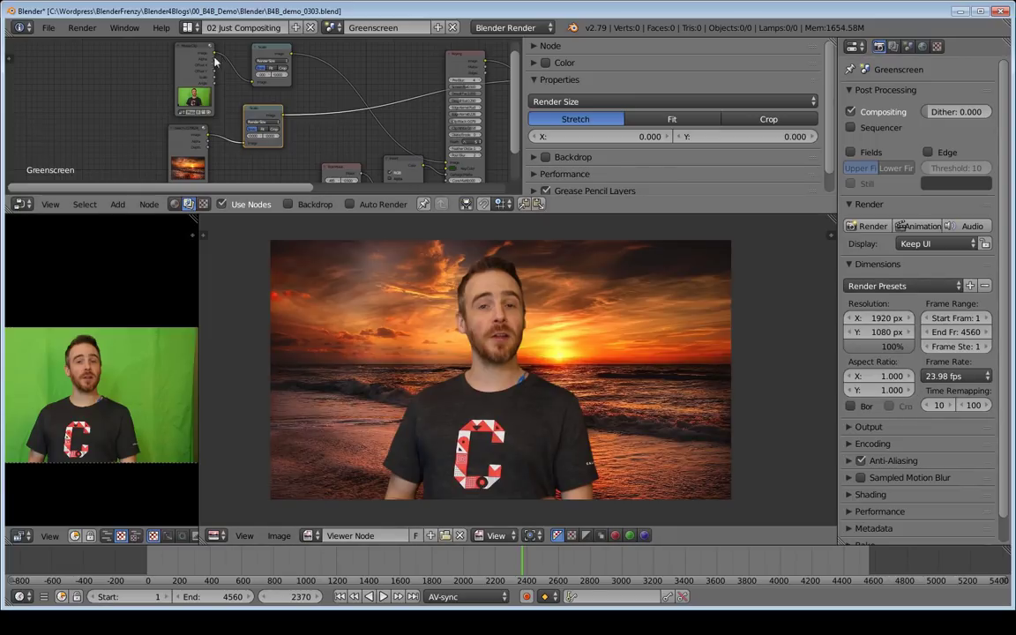
Step: Disconnect the scaled sunset image from the Alpha Over node's background input
{"action": "left_click", "coordinate": [186, 66]}
{"action": "key", "text": "g"}
{"action": "middle_click_drag", "start_coordinate": [518, 77], "coordinate": [322, 89]}
{"action": "scroll", "coordinate": [335, 88], "scroll_direction": "up", "scroll_amount": 5}
{"action": "middle_click_drag", "start_coordinate": [425, 122], "coordinate": [259, 131]}
{"action": "scroll", "coordinate": [336, 140], "scroll_direction": "up", "scroll_amount": 3}
{"action": "left_click_drag", "start_coordinate": [252, 130], "coordinate": [187, 114]}
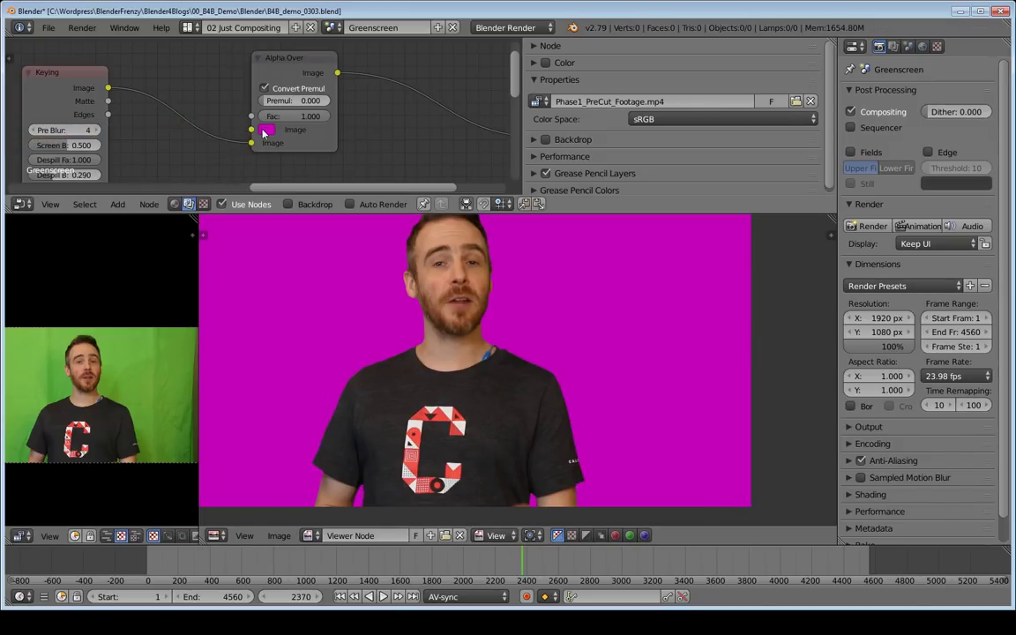
Step: Set the Alpha Over background colour to black and inspect the key around the head, shirt and arms
{"action": "left_click", "coordinate": [266, 130]}
{"action": "left_click_drag", "start_coordinate": [365, 168], "coordinate": [364, 232]}
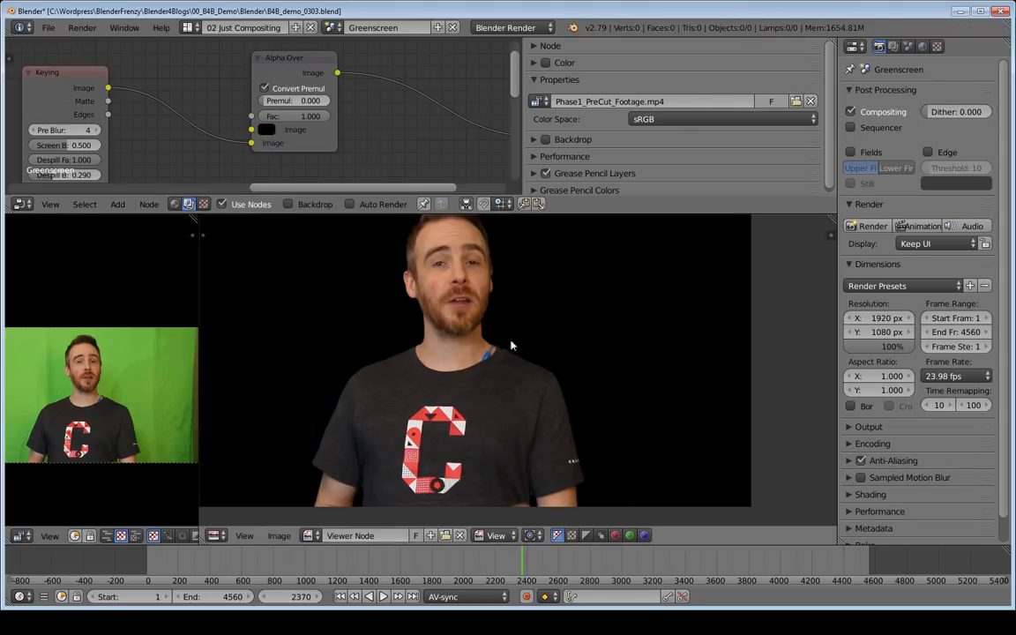
{"action": "scroll", "coordinate": [519, 366], "scroll_direction": "up", "scroll_amount": 4}
{"action": "scroll", "coordinate": [522, 374], "scroll_direction": "up", "scroll_amount": 2}
{"action": "scroll", "coordinate": [540, 347], "scroll_direction": "up", "scroll_amount": 1}
{"action": "middle_click_drag", "start_coordinate": [442, 299], "coordinate": [697, 439]}
{"action": "scroll", "coordinate": [697, 439], "scroll_direction": "down", "scroll_amount": 2}
{"action": "middle_click_drag", "start_coordinate": [522, 410], "coordinate": [552, 256]}
{"action": "scroll", "coordinate": [559, 296], "scroll_direction": "up", "scroll_amount": 1}
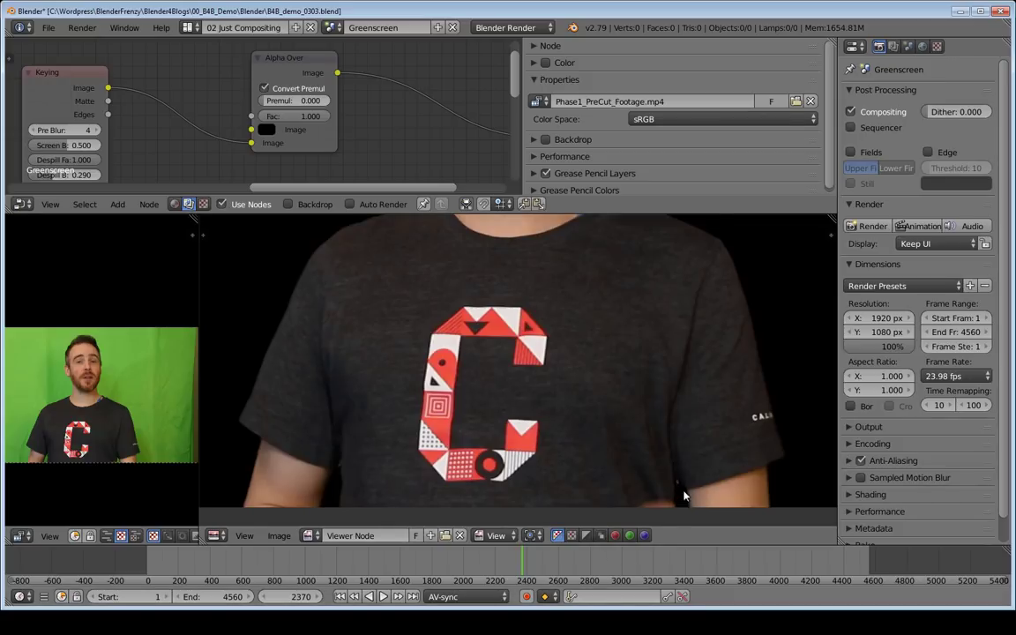
Step: Check the shirt and arm edges against the black background at frames 2936 and 1415
{"action": "left_click", "coordinate": [612, 562]}
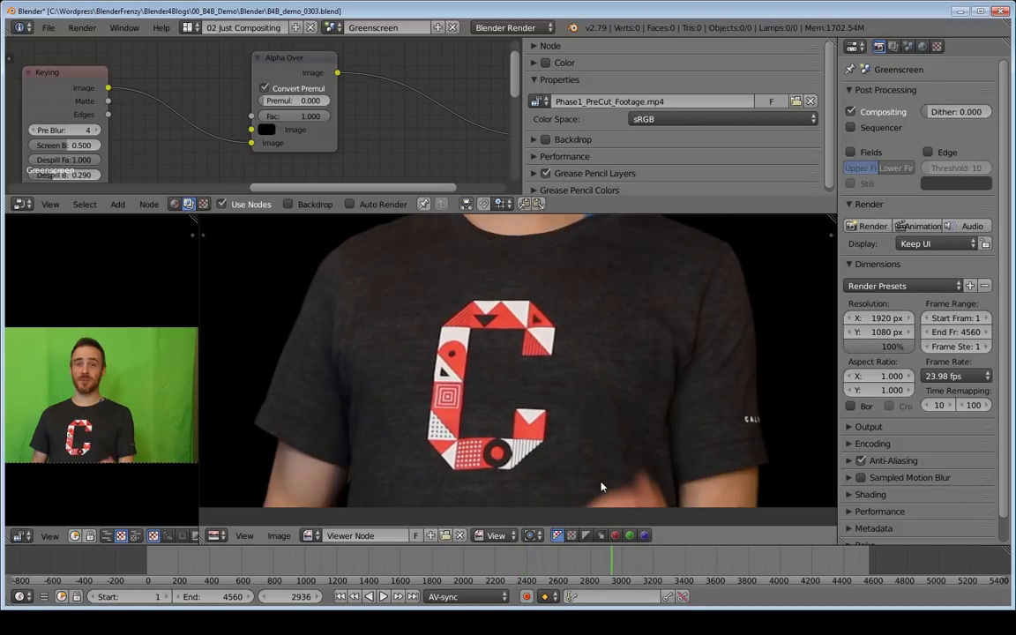
{"action": "key", "text": "alt+a"}
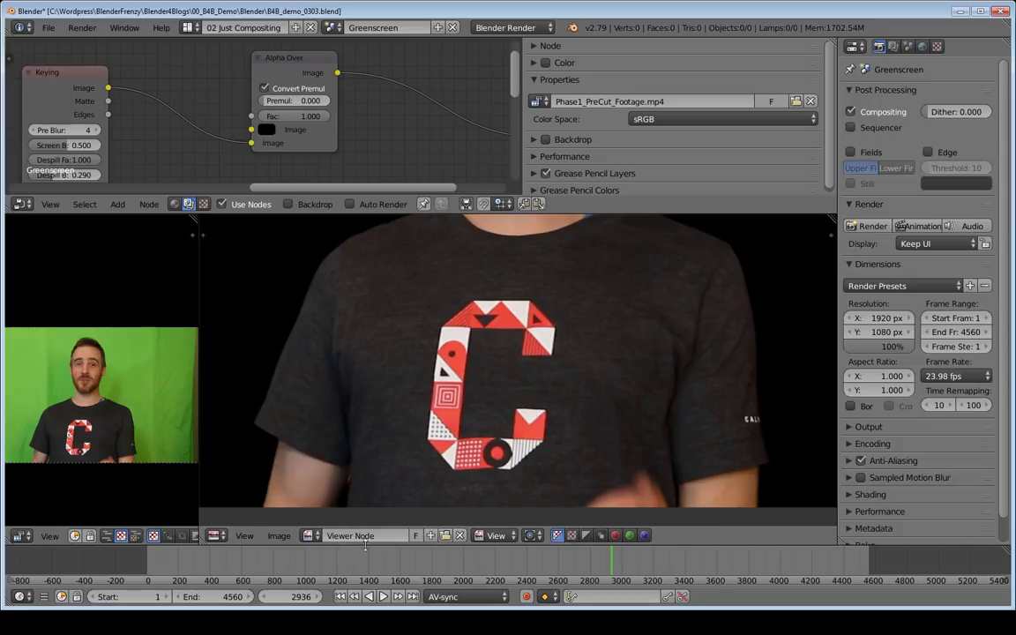
{"action": "left_click", "coordinate": [371, 564]}
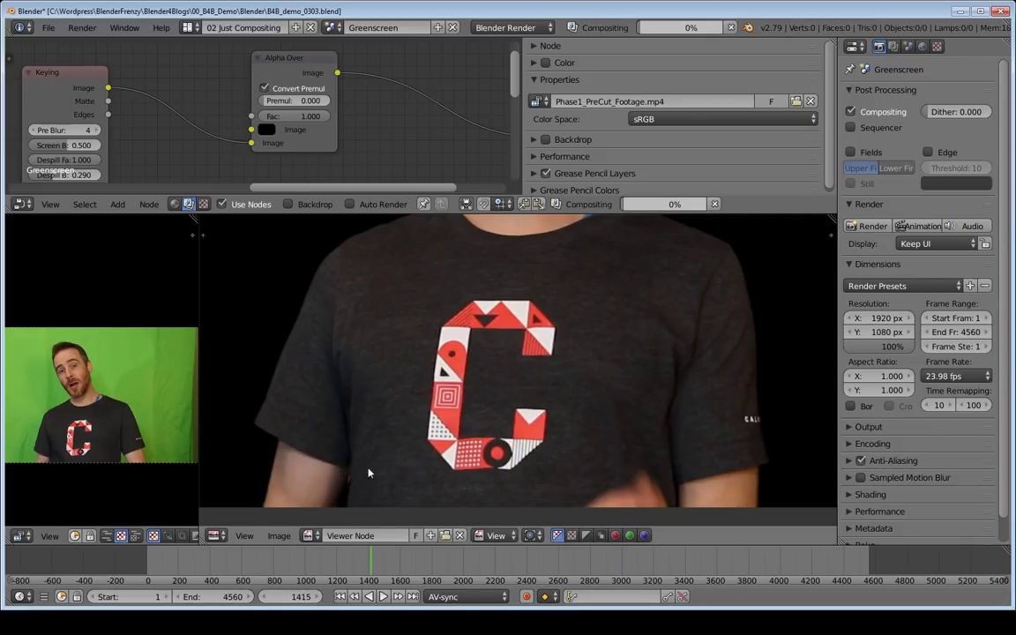
{"action": "key", "text": "alt+a"}
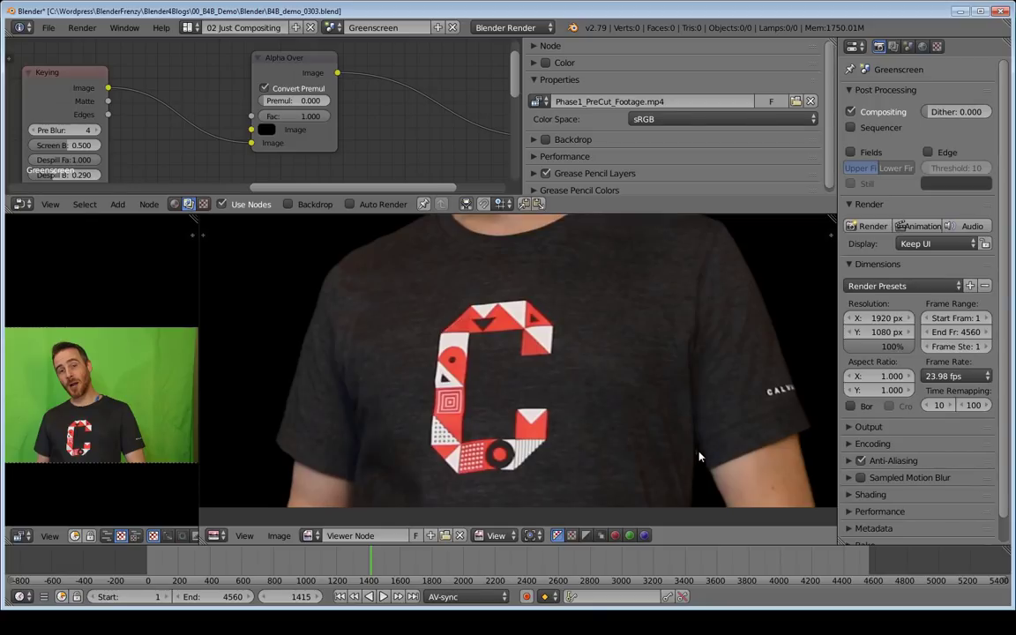
Step: Check the keyed presenter against the black background at frame 2237, from the shirt and arms up to the head
{"action": "left_click", "coordinate": [501, 564]}
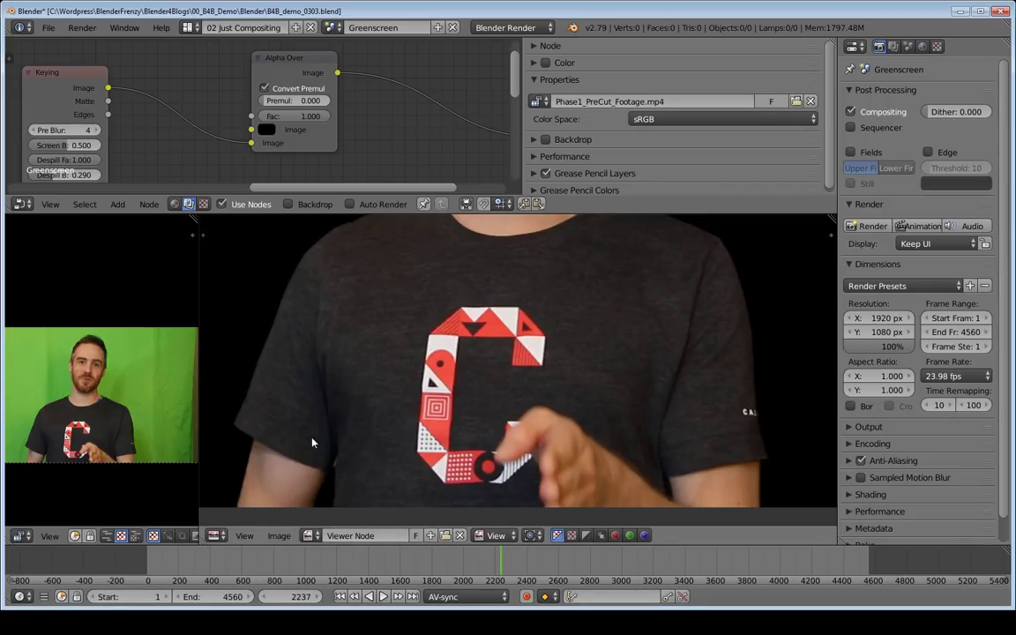
{"action": "scroll", "coordinate": [547, 373], "scroll_direction": "down", "scroll_amount": 3}
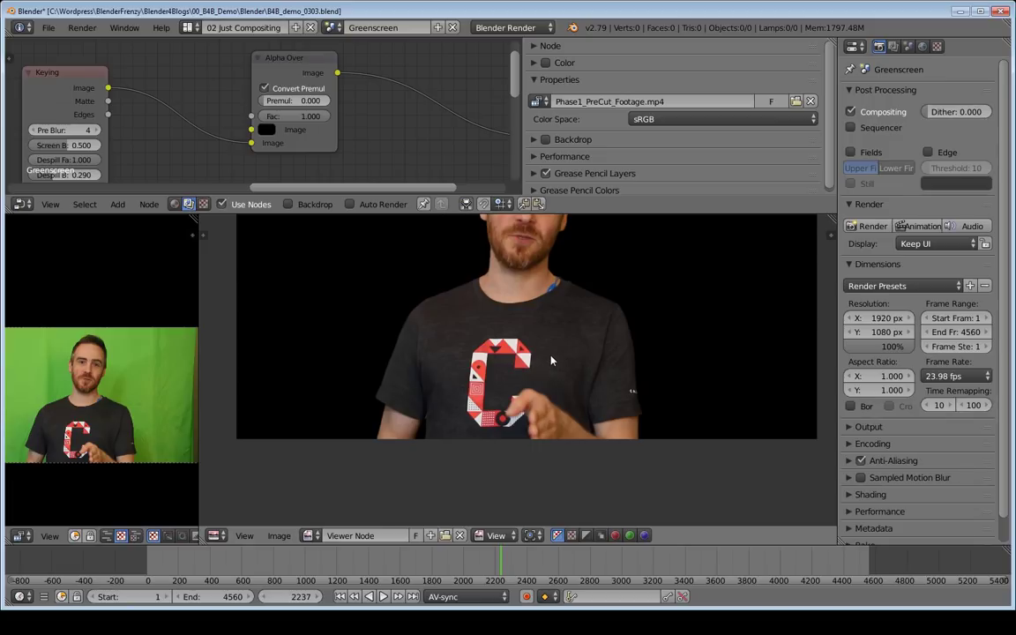
{"action": "scroll", "coordinate": [551, 360], "scroll_direction": "down", "scroll_amount": 2}
{"action": "scroll", "coordinate": [525, 408], "scroll_direction": "up", "scroll_amount": 2}
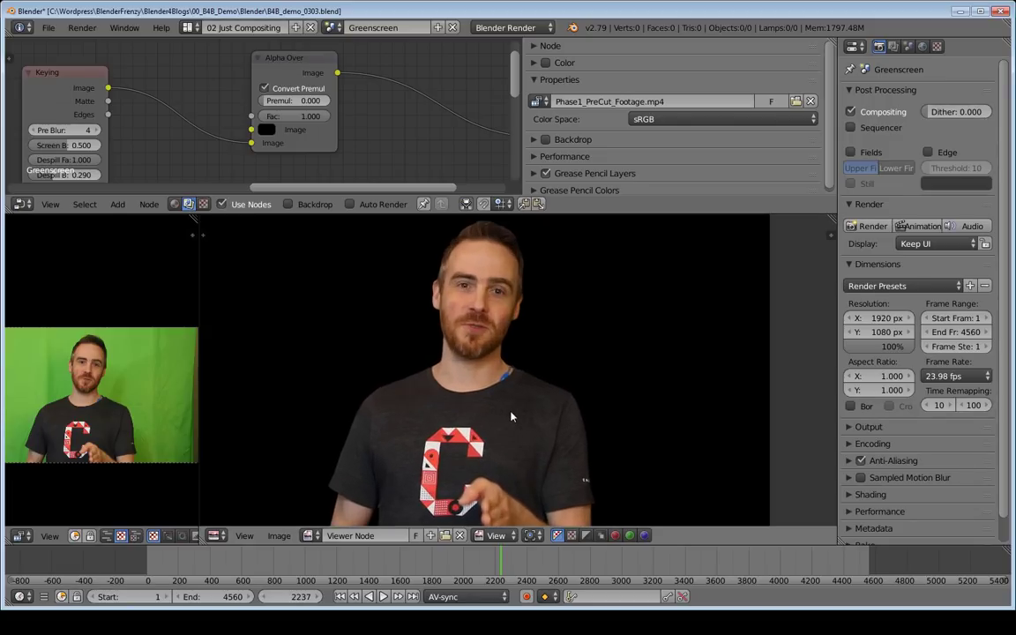
Step: Set the alpha of the Alpha Over node's background colour to 0 and view the presenter over transparency
{"action": "left_click", "coordinate": [267, 130]}
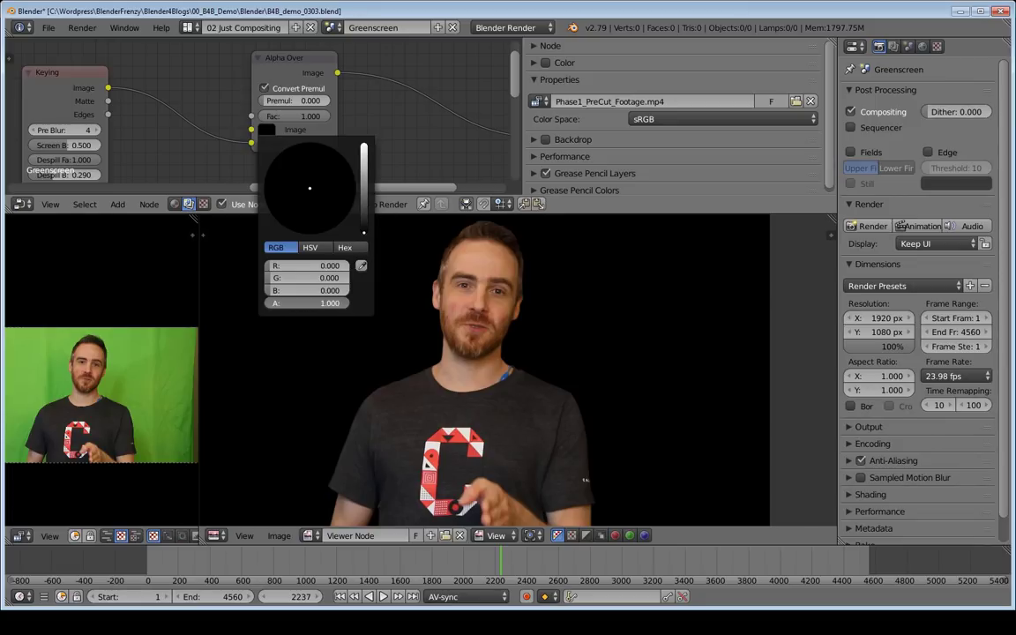
{"action": "left_click_drag", "start_coordinate": [309, 303], "coordinate": [269, 303]}
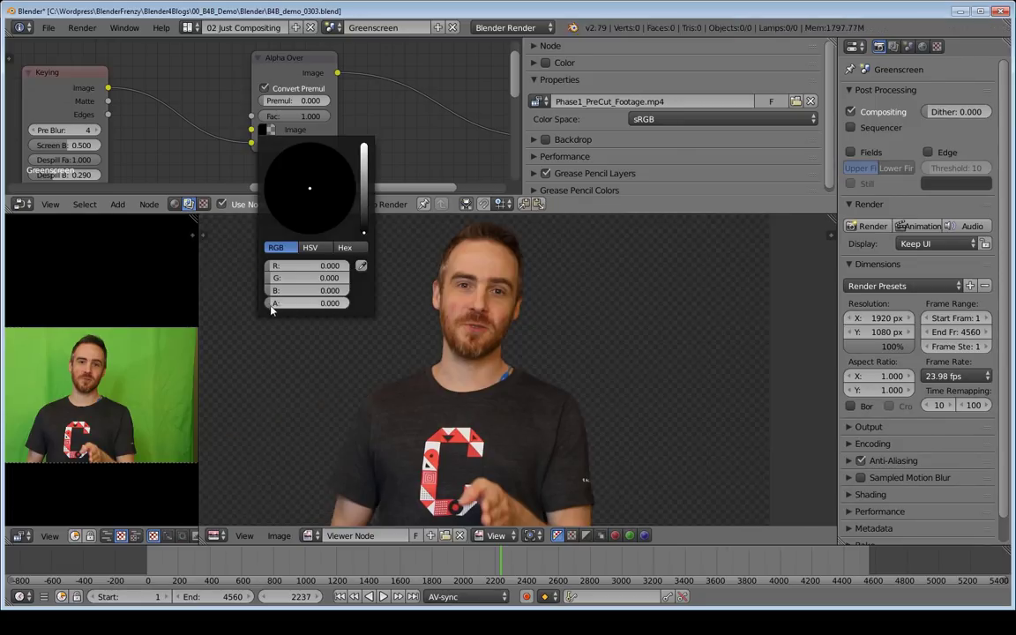
{"action": "scroll", "coordinate": [616, 411], "scroll_direction": "down", "scroll_amount": 1}
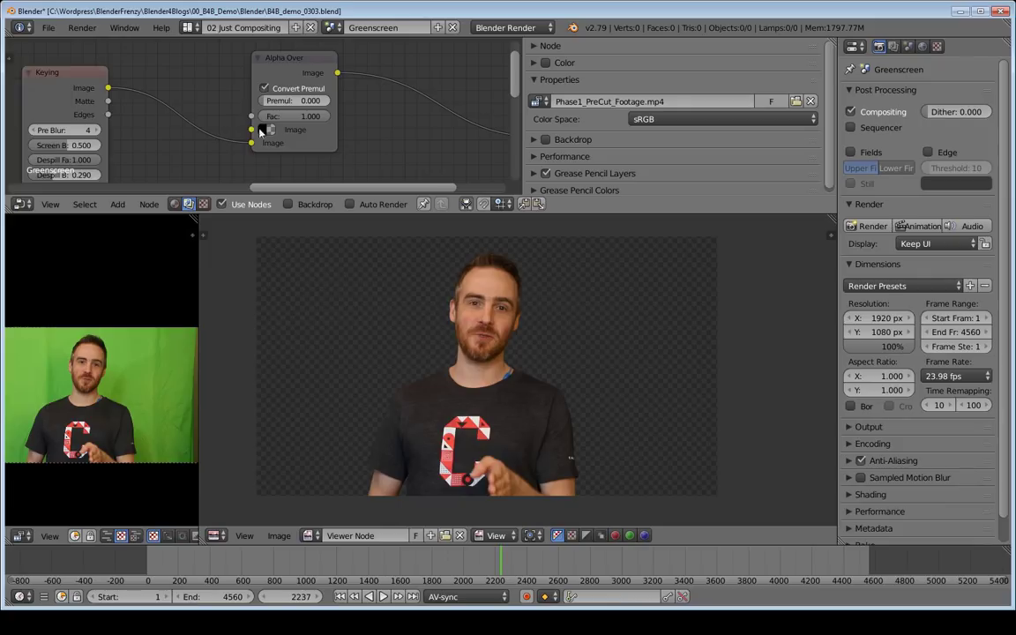
Step: Try feeding the Keying node's Matte output into the Alpha Over factor and inspect the neck and shoulder edges
{"action": "left_click_drag", "start_coordinate": [261, 57], "coordinate": [256, 62]}
{"action": "left_click", "coordinate": [69, 81]}
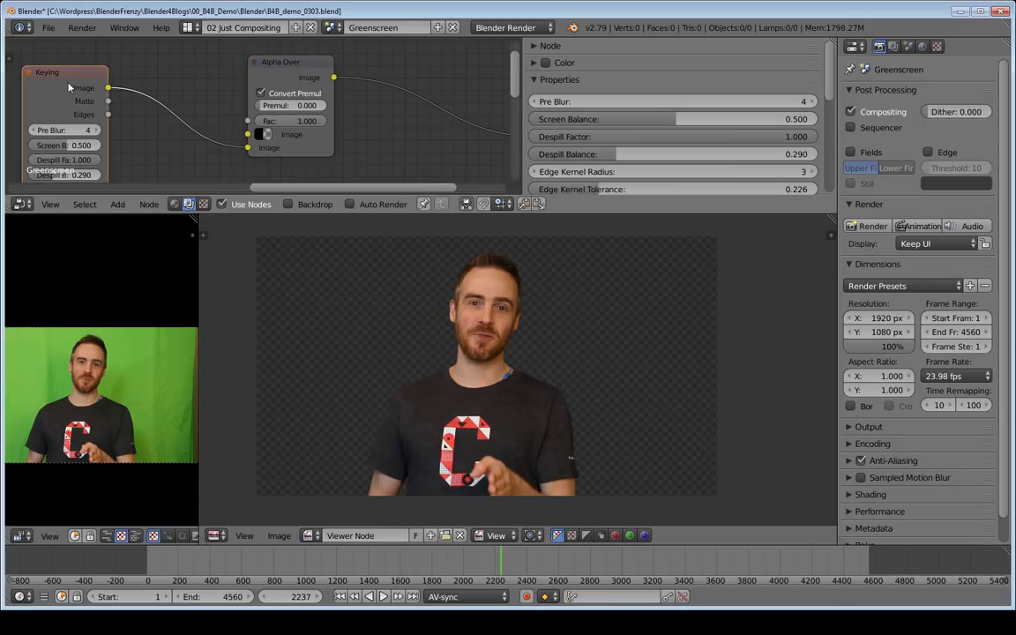
{"action": "left_click_drag", "start_coordinate": [108, 101], "coordinate": [248, 121]}
{"action": "scroll", "coordinate": [520, 263], "scroll_direction": "up", "scroll_amount": 4}
{"action": "scroll", "coordinate": [578, 398], "scroll_direction": "up", "scroll_amount": 3}
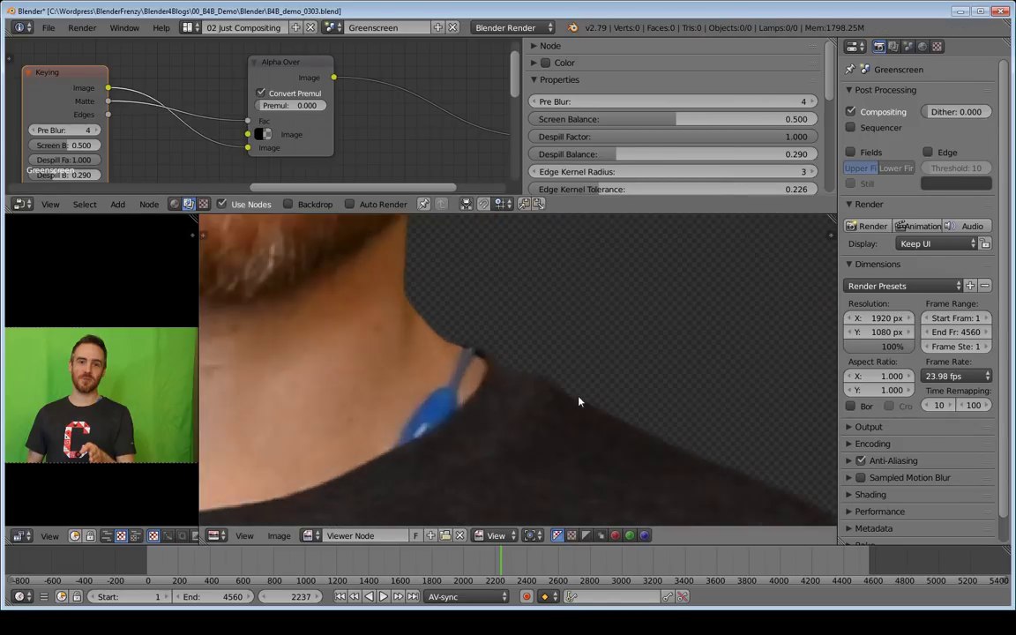
{"action": "scroll", "coordinate": [619, 401], "scroll_direction": "down", "scroll_amount": 1}
Step: Disconnect the matte from the Alpha Over factor and inspect the hair edges and the whole keyed frame
{"action": "left_click_drag", "start_coordinate": [248, 121], "coordinate": [232, 119]}
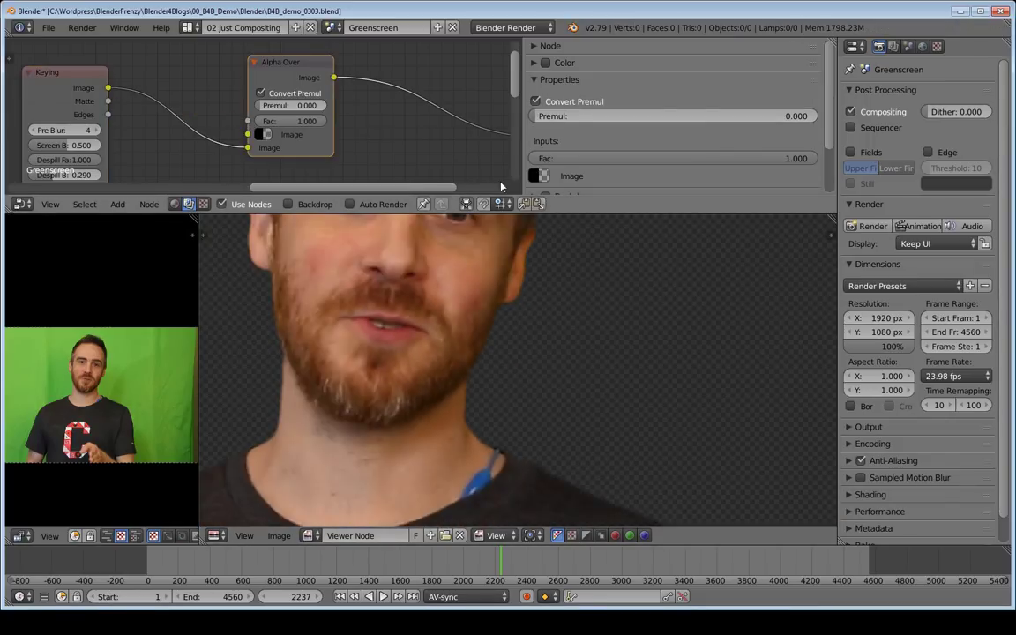
{"action": "left_click_drag", "start_coordinate": [107, 101], "coordinate": [192, 108]}
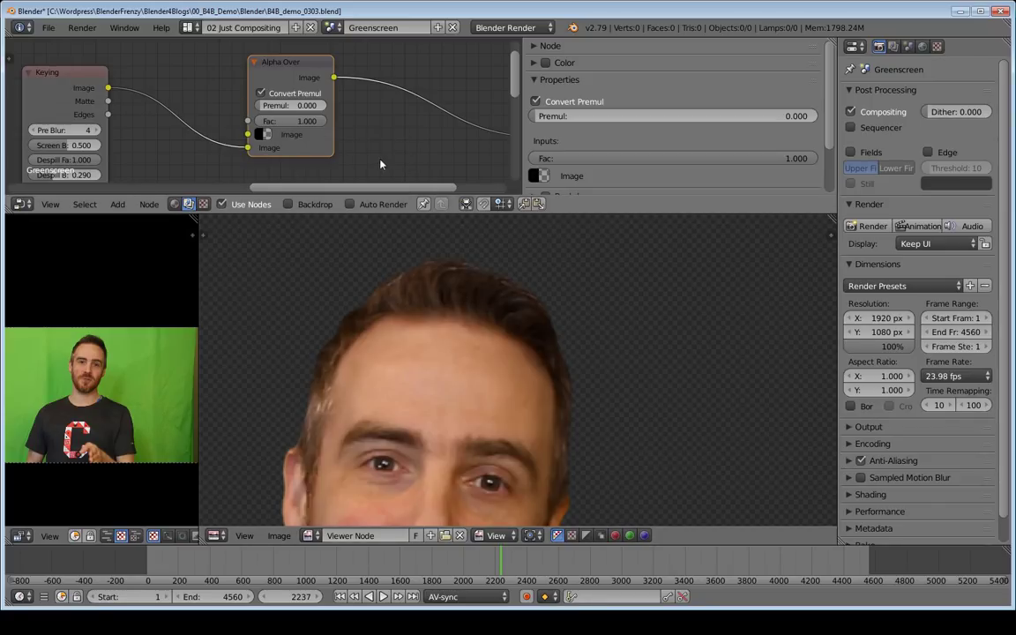
{"action": "key", "text": "Home"}
{"action": "scroll", "coordinate": [706, 401], "scroll_direction": "down", "scroll_amount": 7}
{"action": "scroll", "coordinate": [627, 356], "scroll_direction": "up", "scroll_amount": 2}
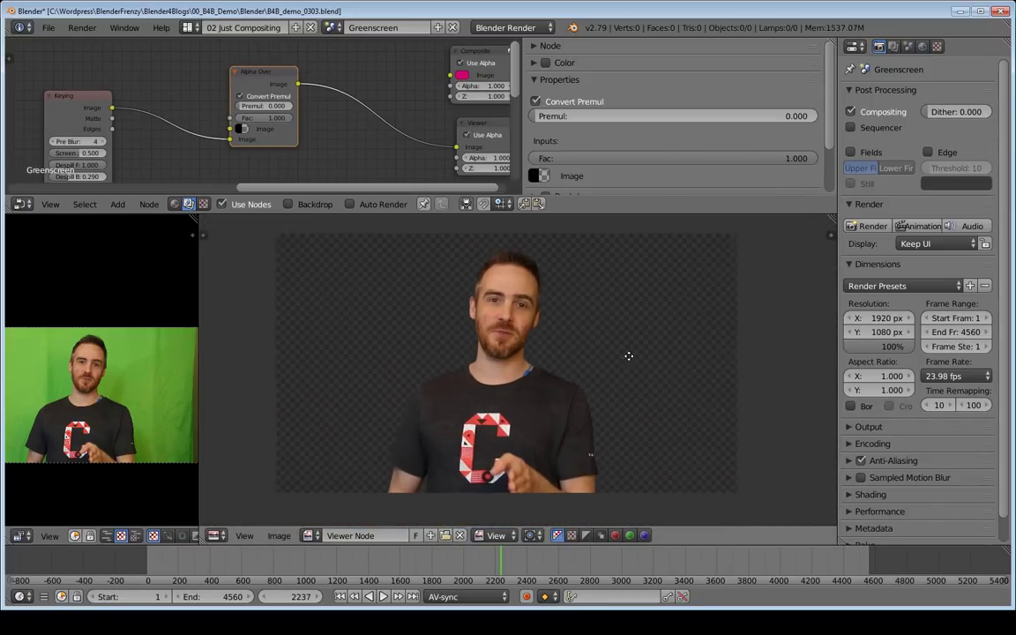
{"action": "middle_click_drag", "start_coordinate": [619, 395], "coordinate": [633, 354]}
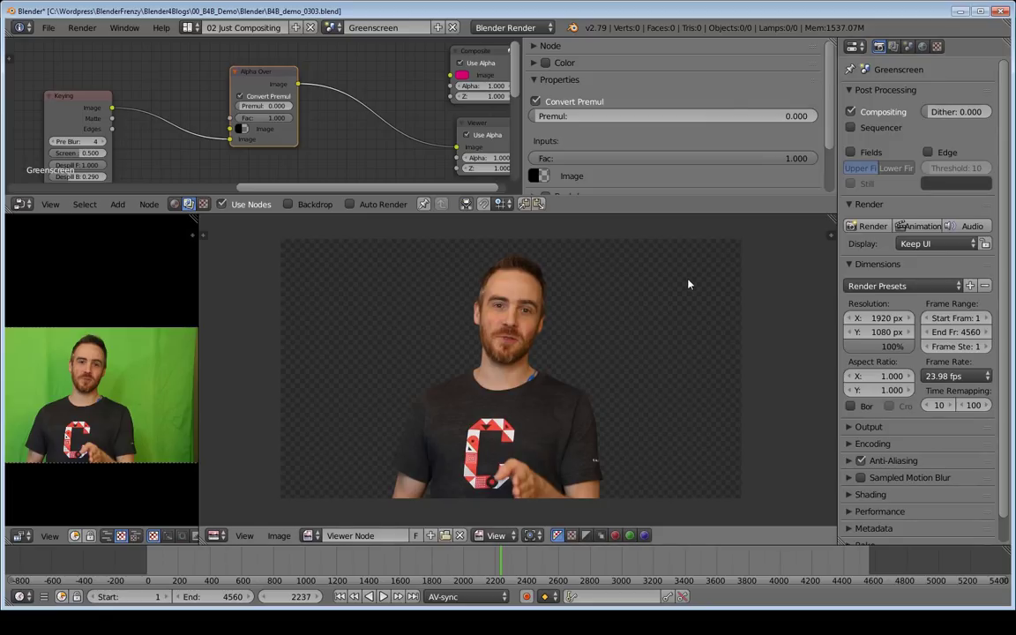
Step: Save the blend file, then save an incremented copy as B4B_demo_0304.blend
{"action": "key", "text": "ctrl+s"}
{"action": "left_click", "coordinate": [634, 310]}
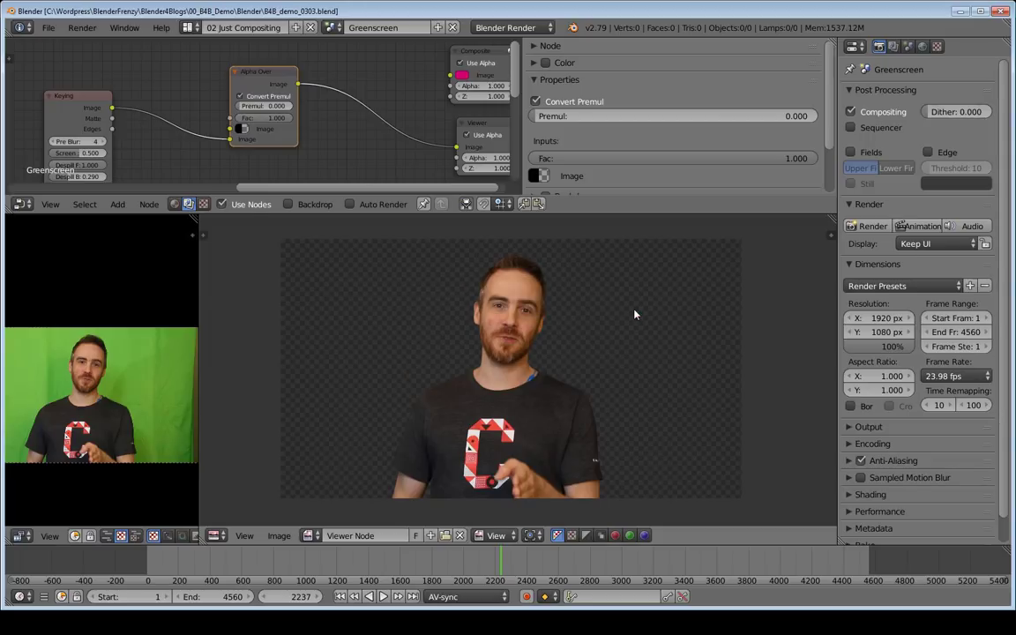
{"action": "key", "text": "ctrl+shift+s"}
{"action": "key", "text": "KP_Add"}
{"action": "key", "text": "Return"}
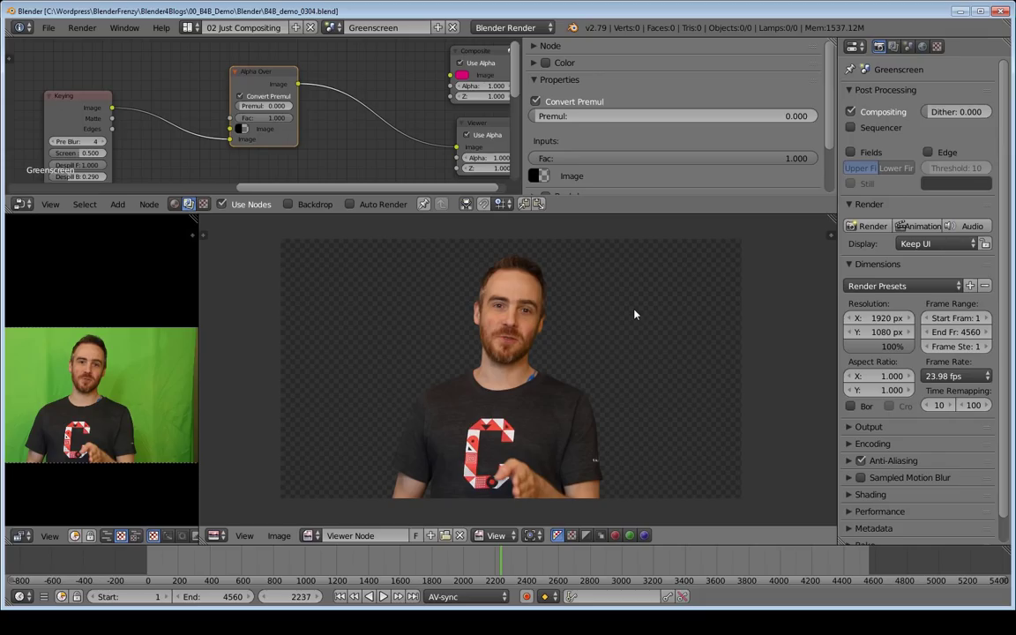